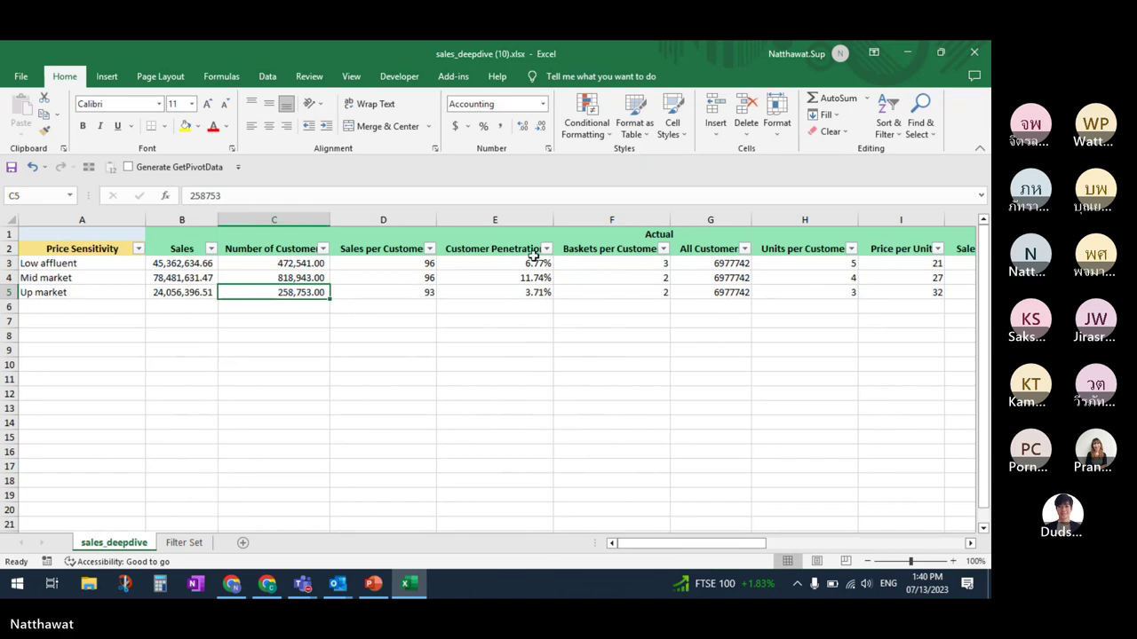
Close the sales_deepdive workbook without saving and expand the filters of the Sales Tree report
{"action": "left_click", "coordinate": [975, 61]}
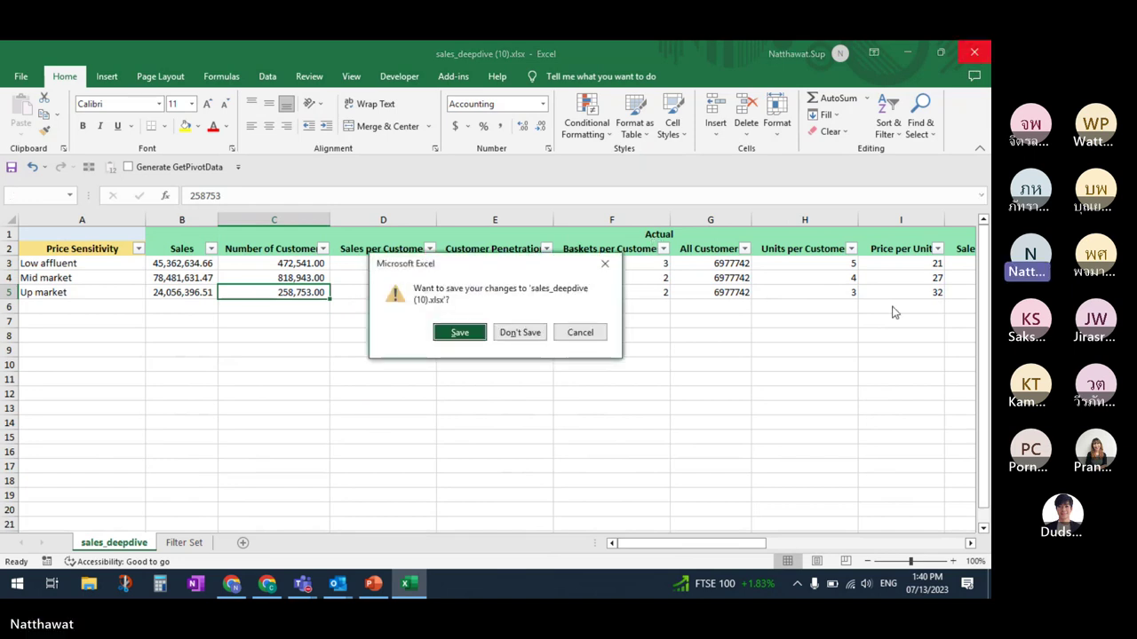
{"action": "left_click", "coordinate": [520, 333]}
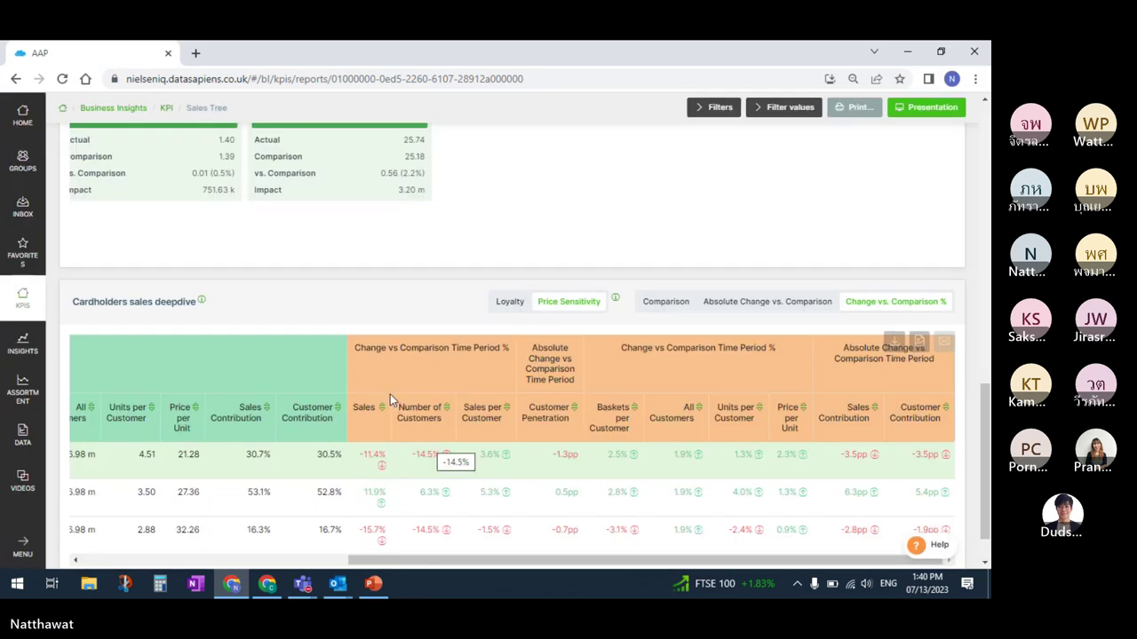
{"action": "left_click_drag", "start_coordinate": [986, 402], "coordinate": [986, 136]}
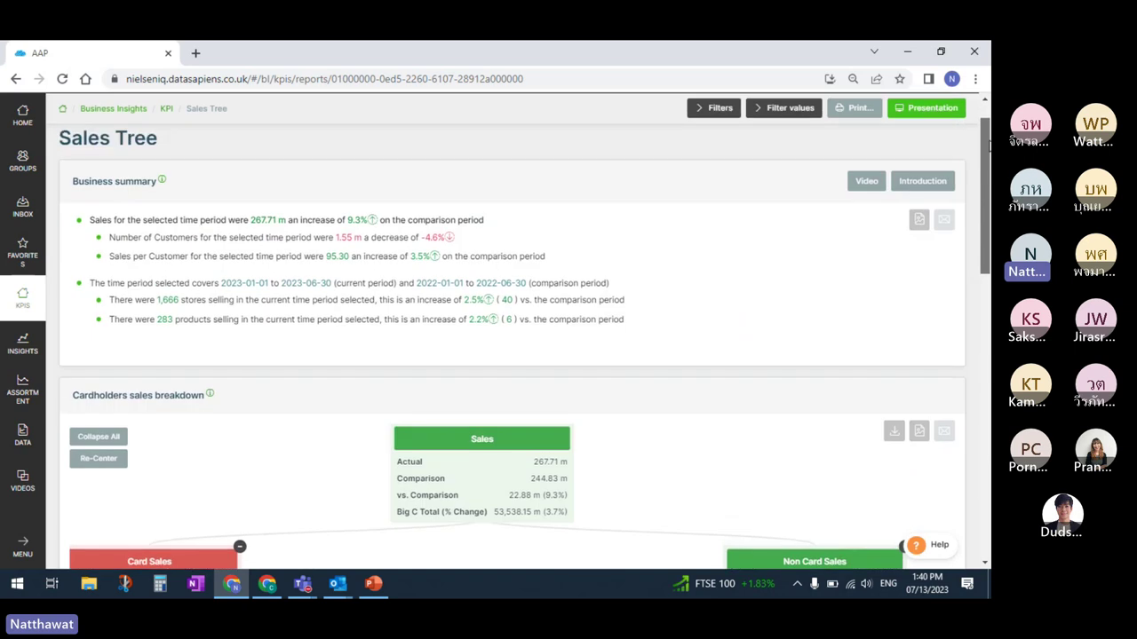
{"action": "left_click", "coordinate": [702, 110]}
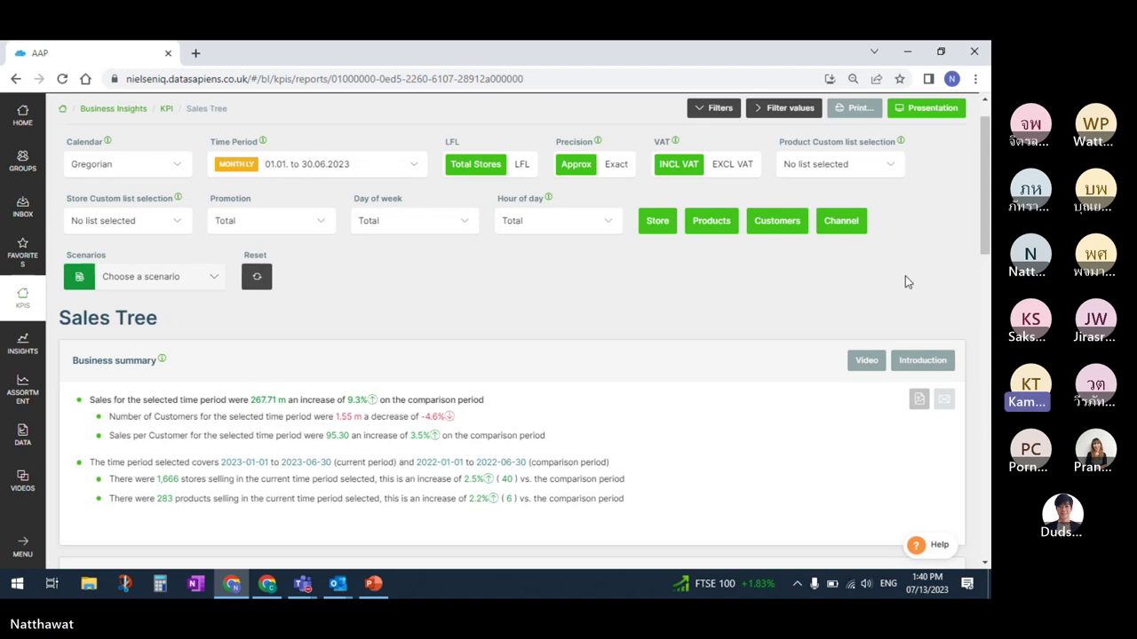
Download the Cardholders sales breakdown as an Excel file and open the exported sales_tree workbook
{"action": "left_click_drag", "start_coordinate": [985, 182], "coordinate": [985, 255]}
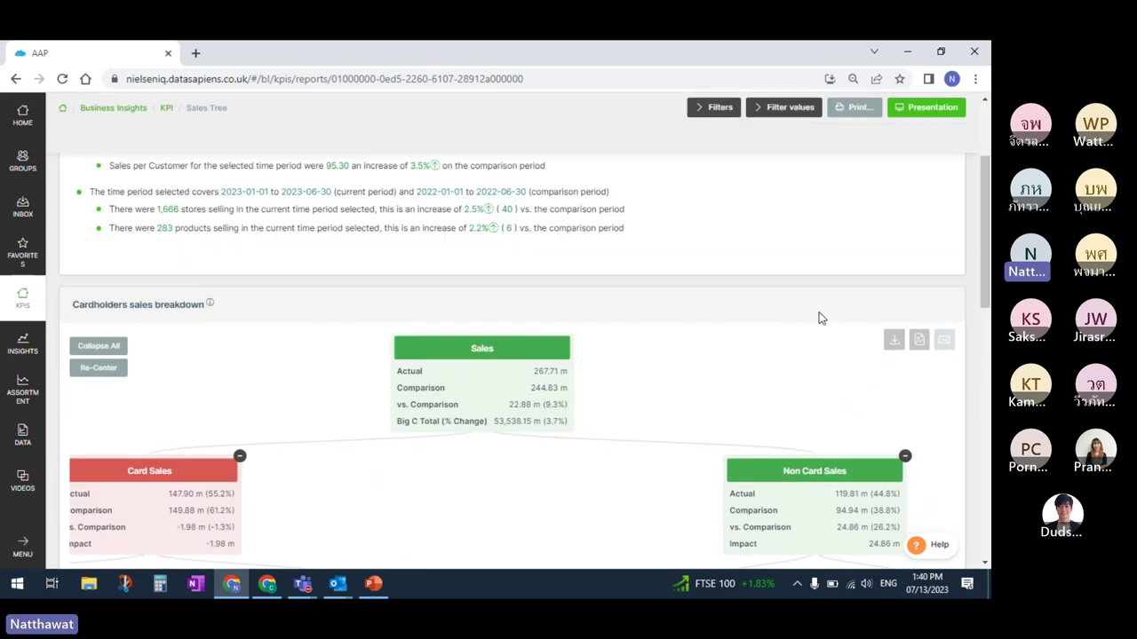
{"action": "left_click", "coordinate": [893, 343]}
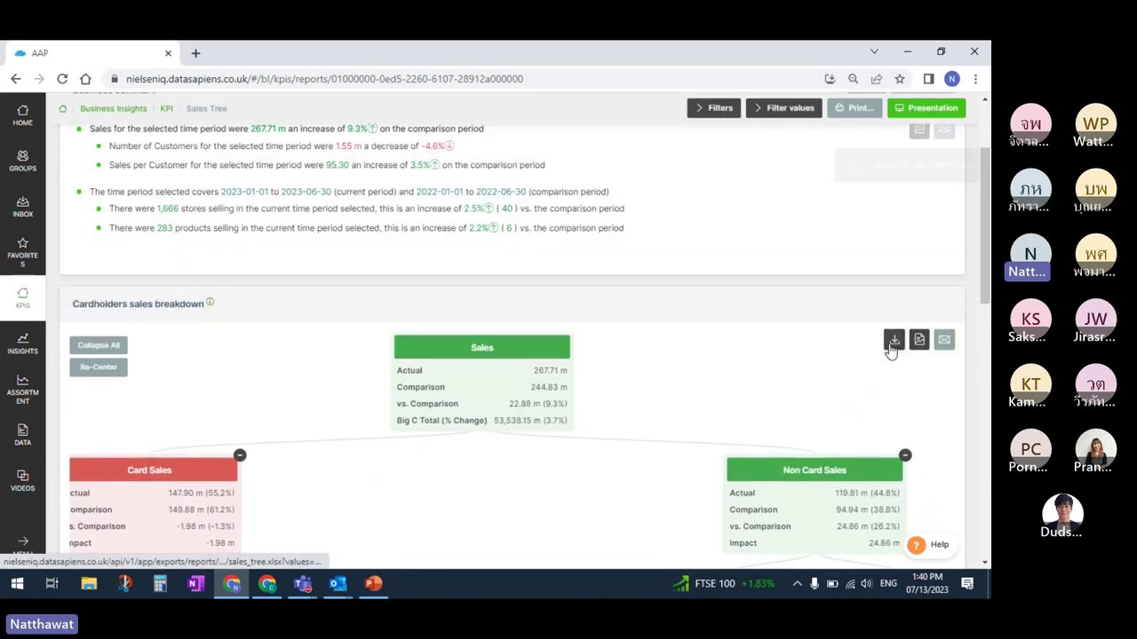
{"action": "left_click", "coordinate": [71, 549]}
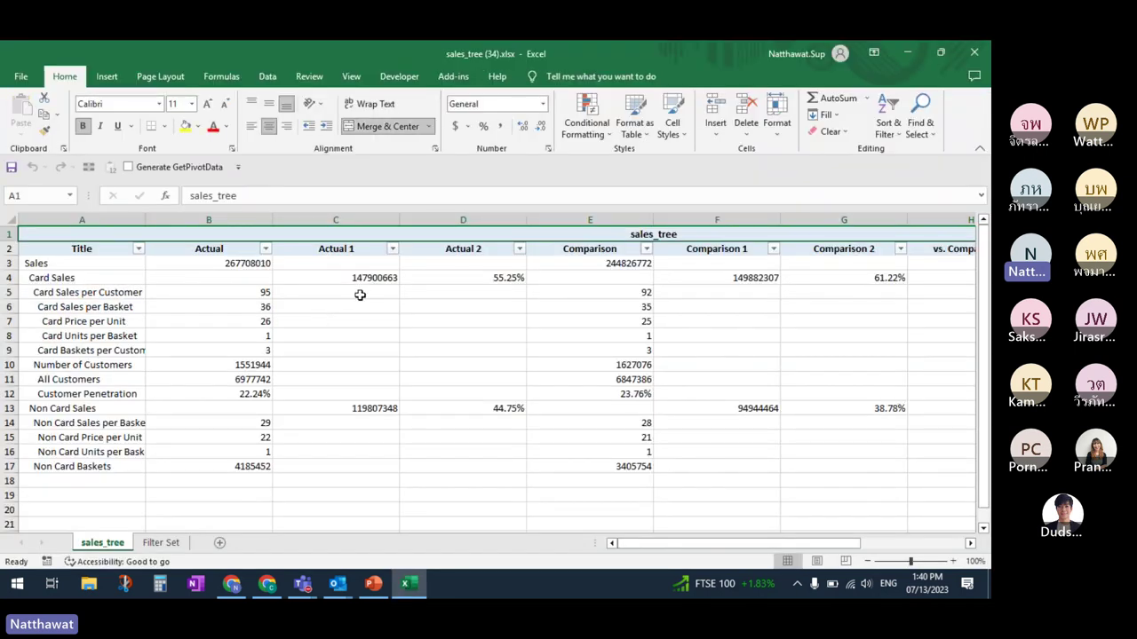
Apply the comma number format to the total Sales value in the Actual column, cell B3
{"action": "left_click", "coordinate": [317, 278]}
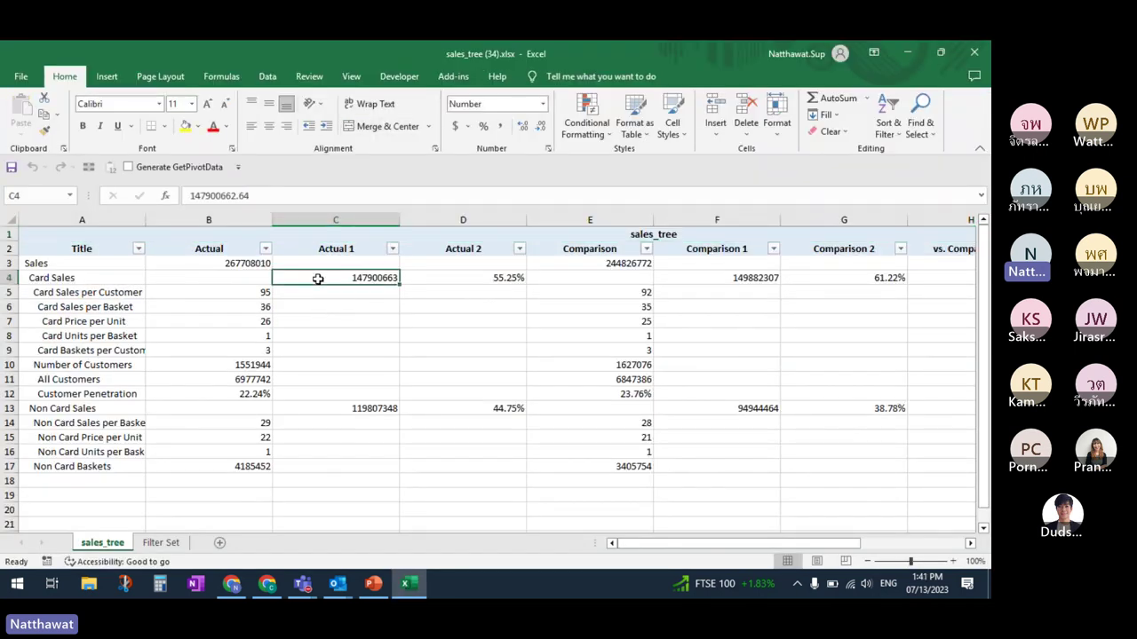
{"action": "left_click", "coordinate": [250, 264]}
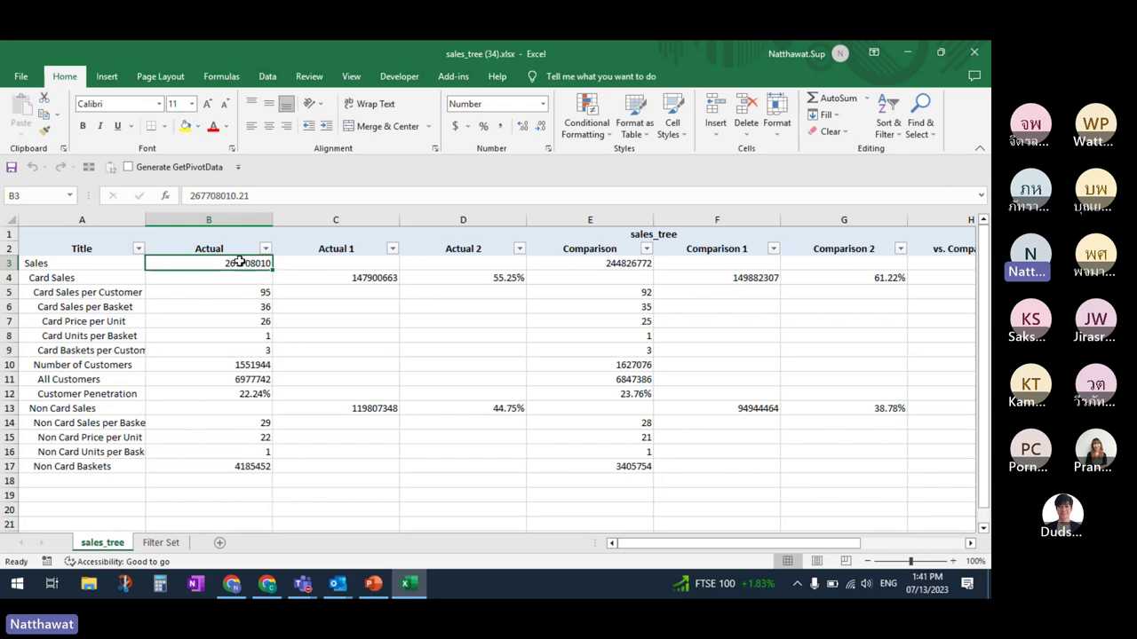
{"action": "left_click", "coordinate": [224, 249]}
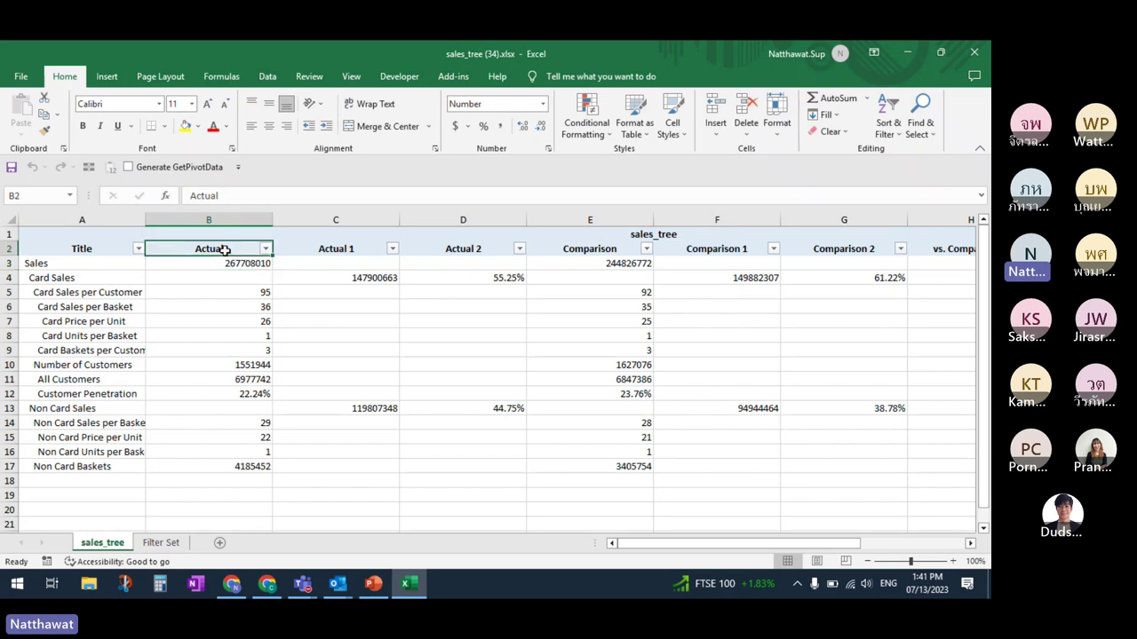
{"action": "left_click", "coordinate": [119, 261]}
{"action": "left_click", "coordinate": [198, 250]}
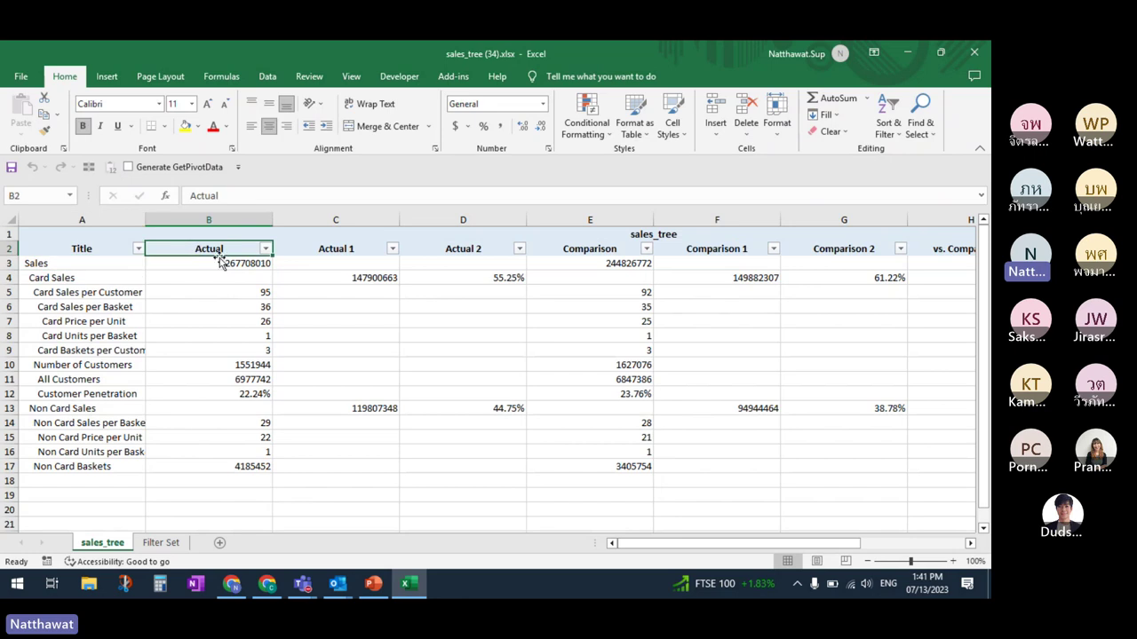
{"action": "left_click", "coordinate": [230, 263]}
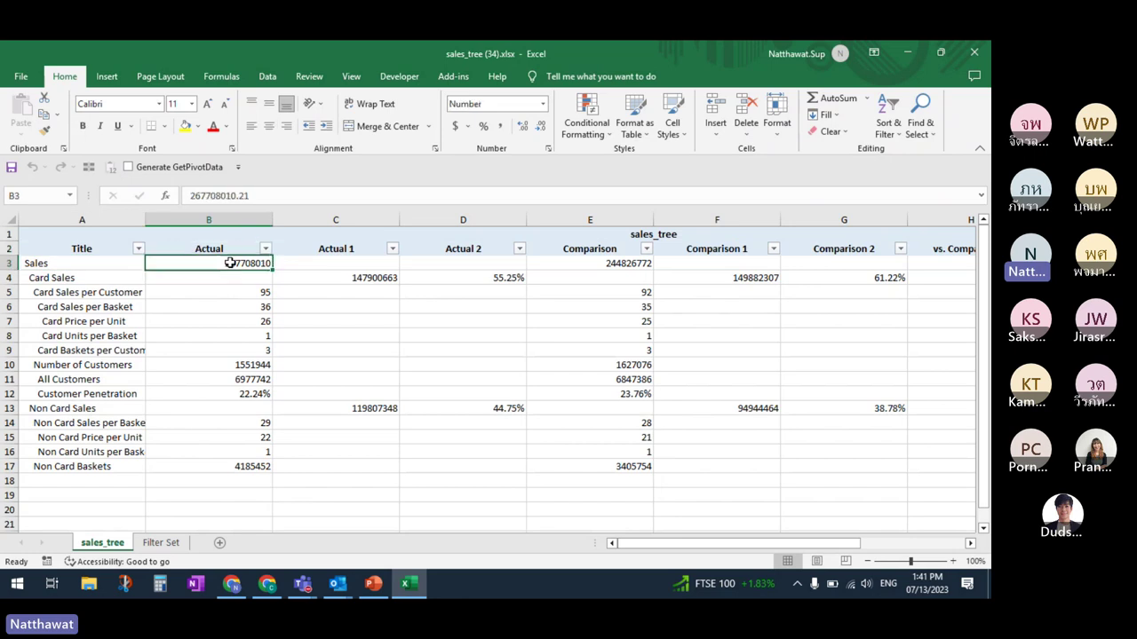
{"action": "left_click", "coordinate": [503, 125]}
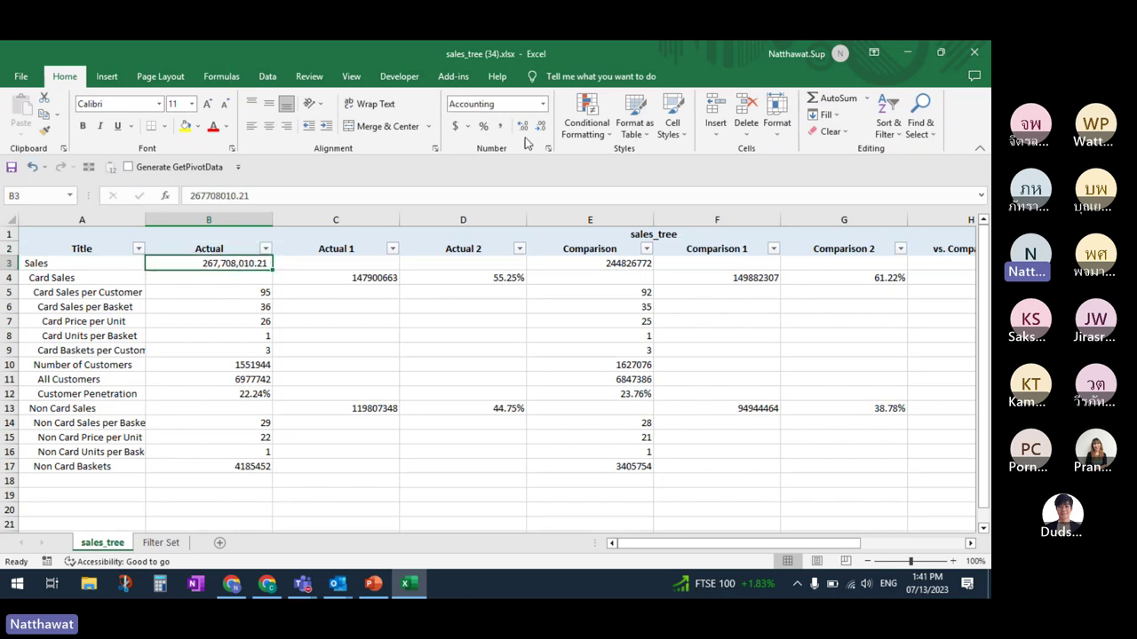
Apply the comma number format to the total Sales value in the Comparison column, cell E3
{"action": "left_click", "coordinate": [586, 248]}
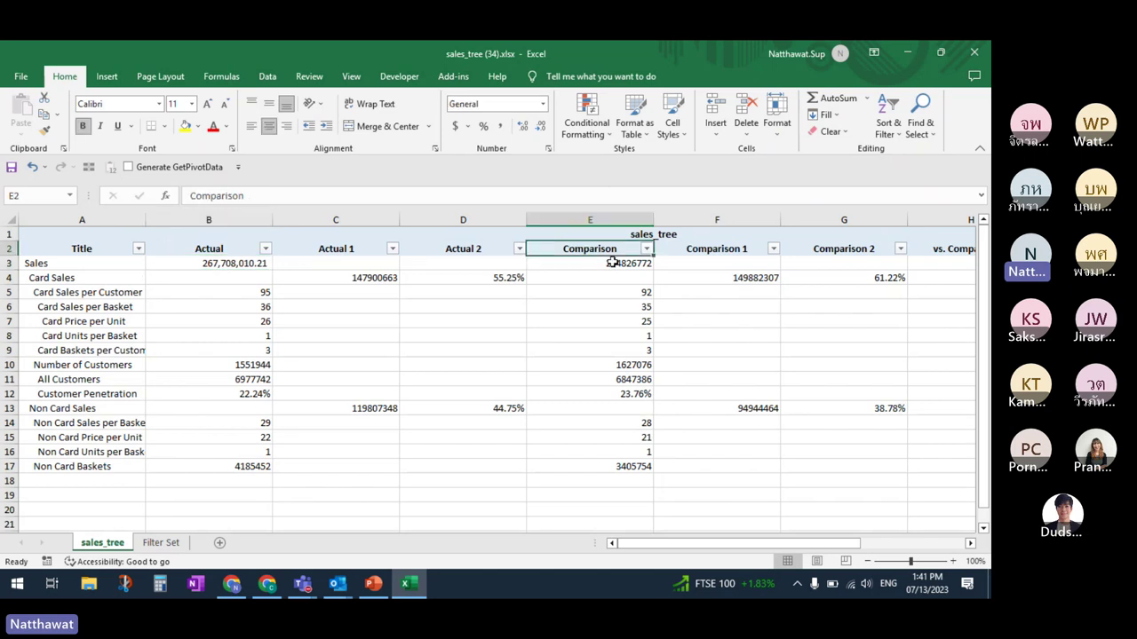
{"action": "left_click", "coordinate": [612, 262]}
{"action": "left_click", "coordinate": [502, 125]}
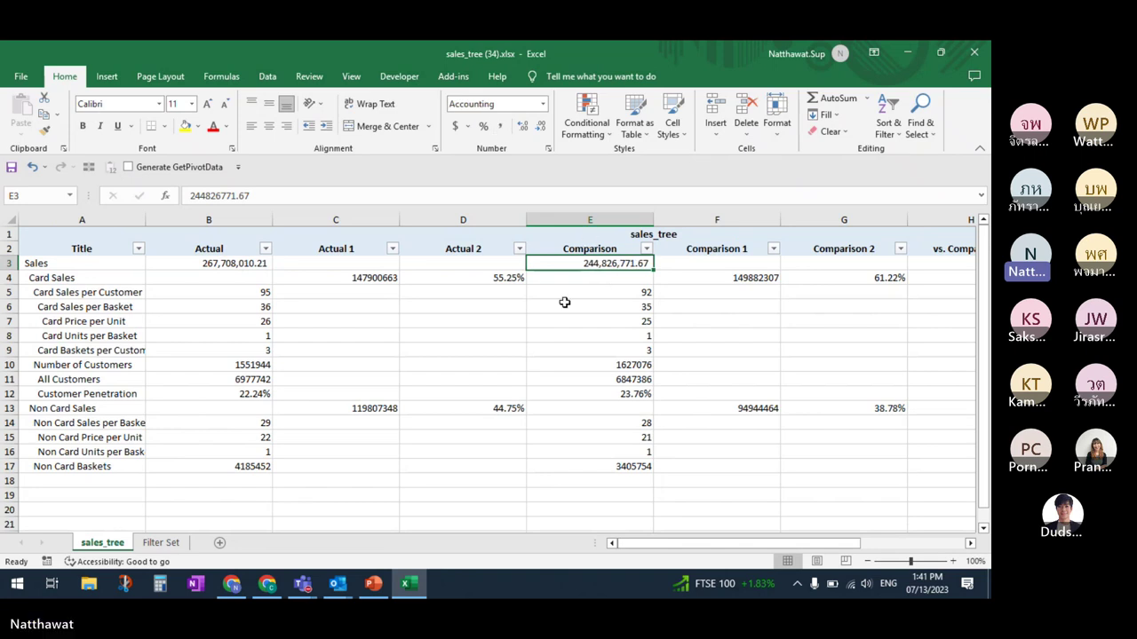
Apply the comma number format to the Card Sales values under Actual 1 and Comparison 1, cells C4 and F4
{"action": "left_click", "coordinate": [122, 276]}
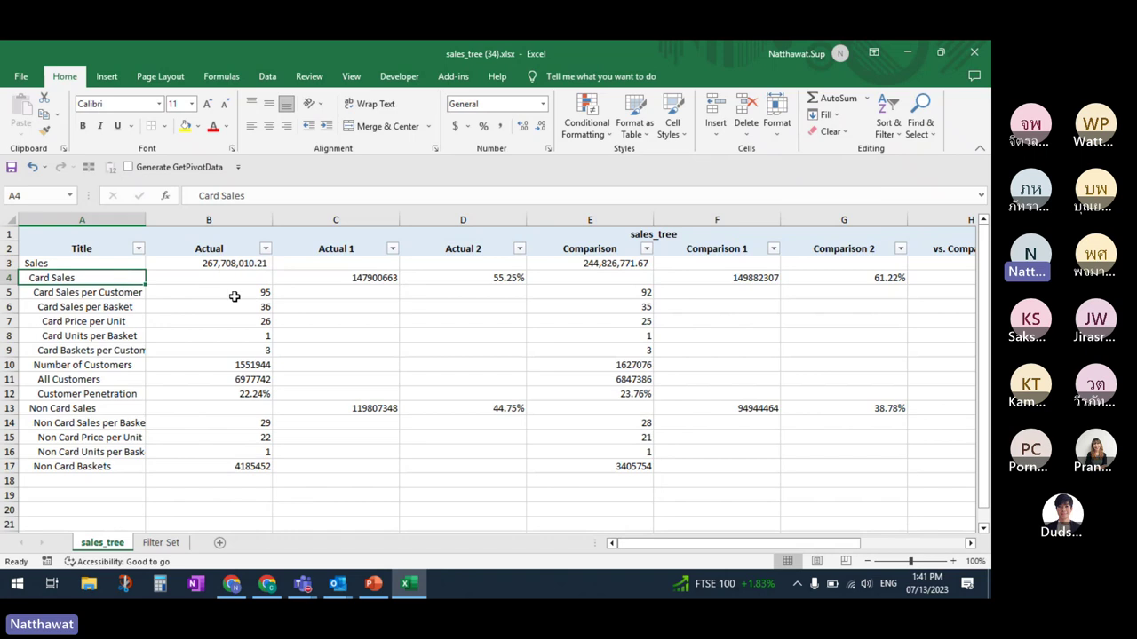
{"action": "left_click", "coordinate": [340, 280]}
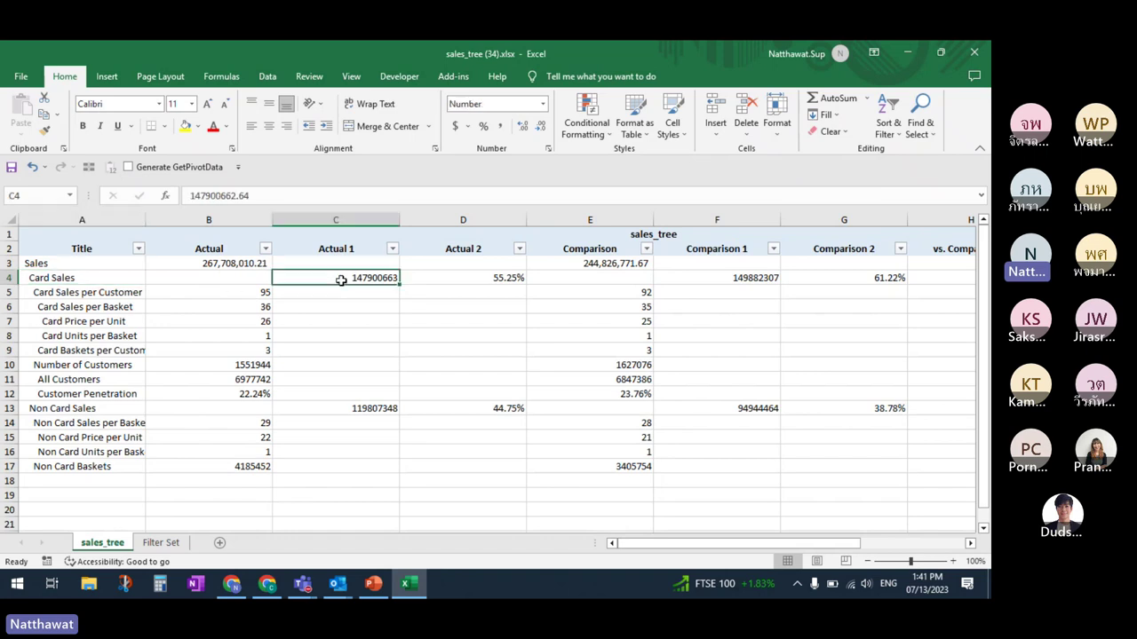
{"action": "left_click", "coordinate": [501, 127]}
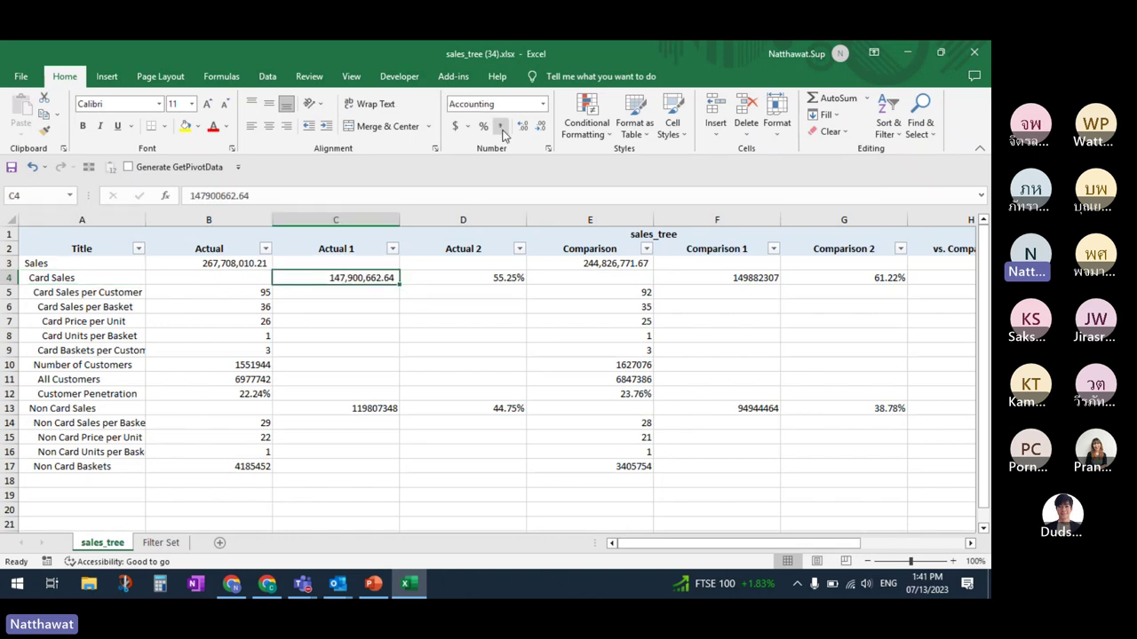
{"action": "left_click", "coordinate": [515, 279]}
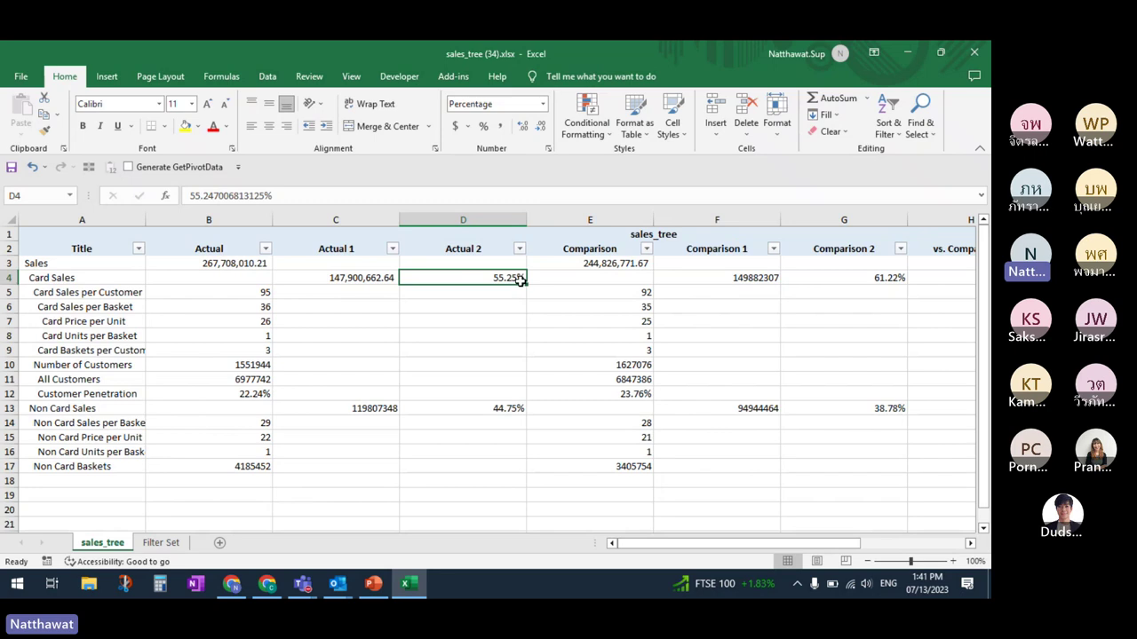
{"action": "left_click", "coordinate": [693, 279]}
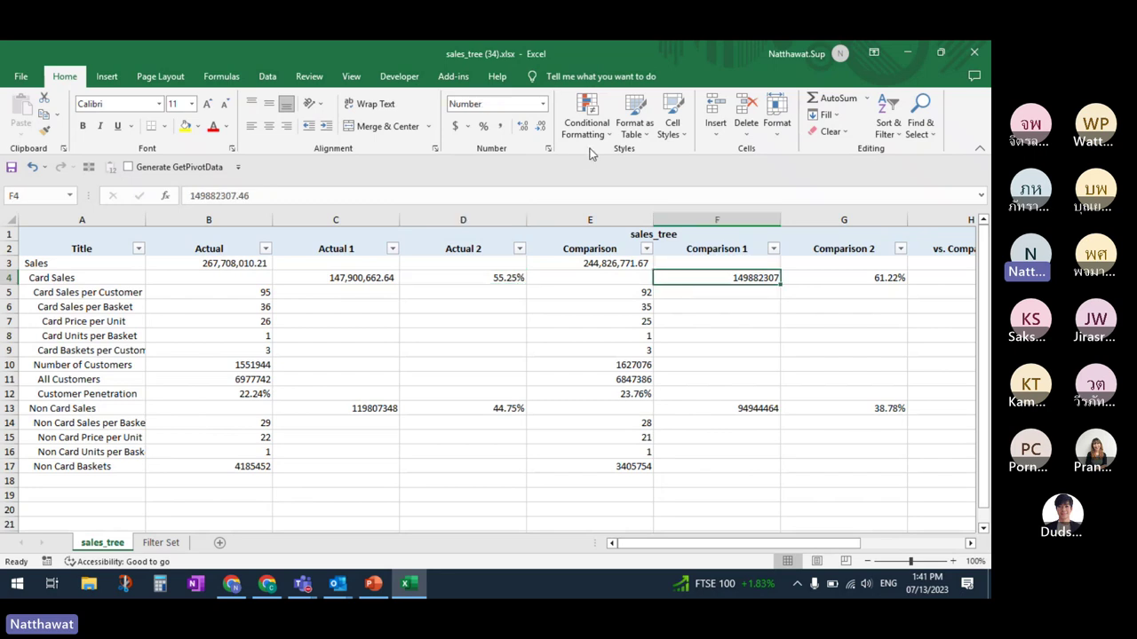
{"action": "left_click", "coordinate": [500, 126]}
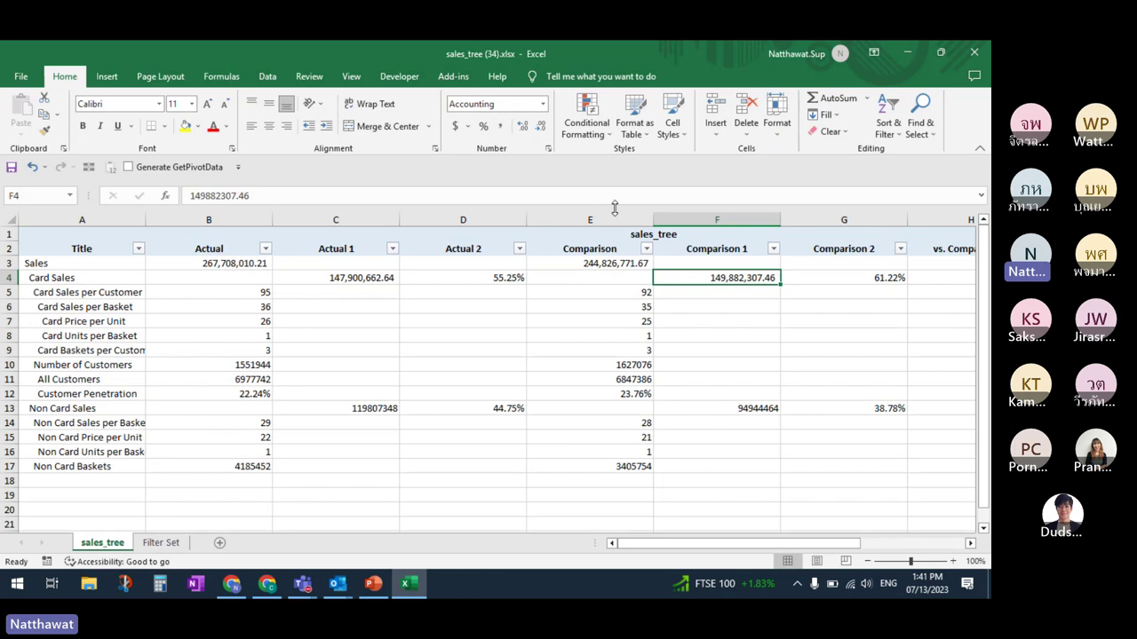
Examine the vs. Comparison 1, vs. Comparison 2 and Impact values for the Sales and Card Sales rows
{"action": "left_click", "coordinate": [862, 278]}
{"action": "key", "text": "Right"}
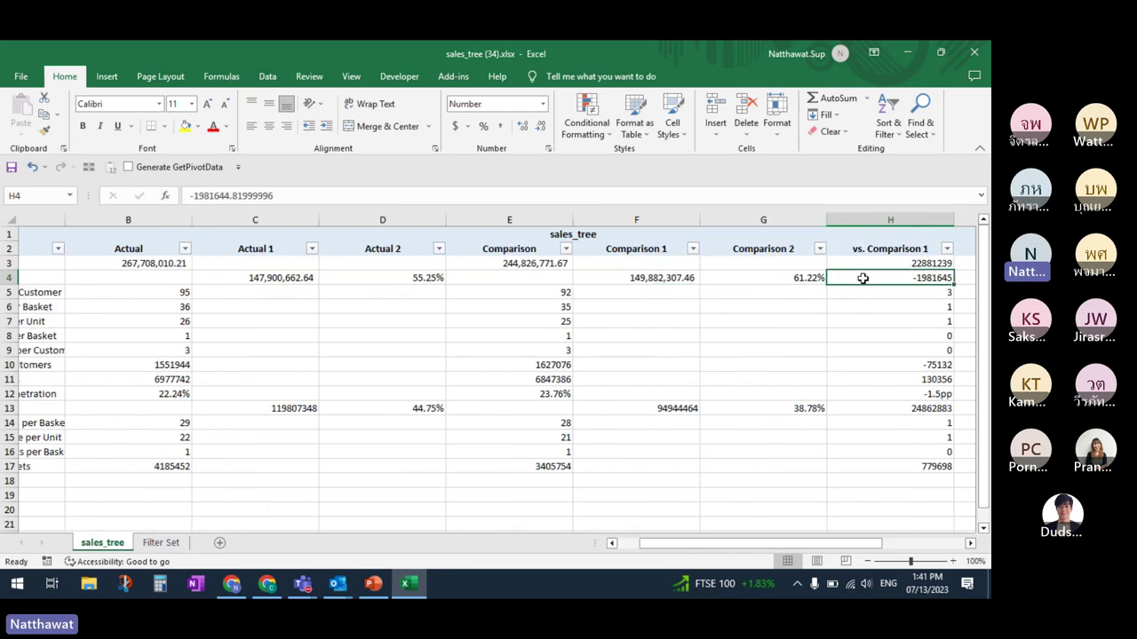
{"action": "key", "text": "Right"}
{"action": "key", "text": "Left"}
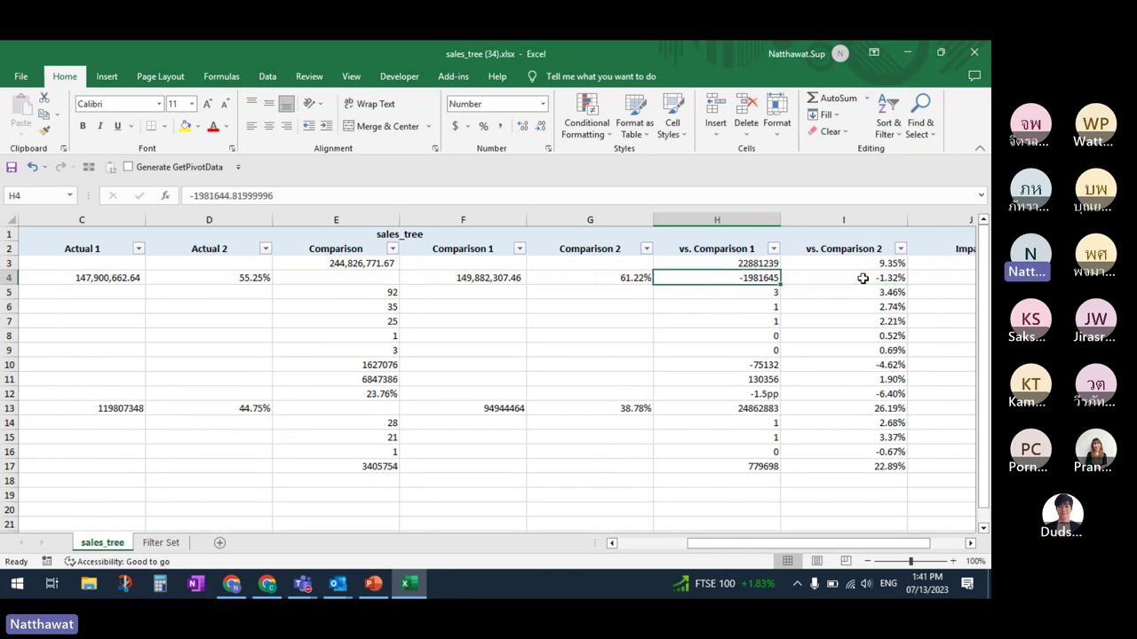
{"action": "key", "text": "Up"}
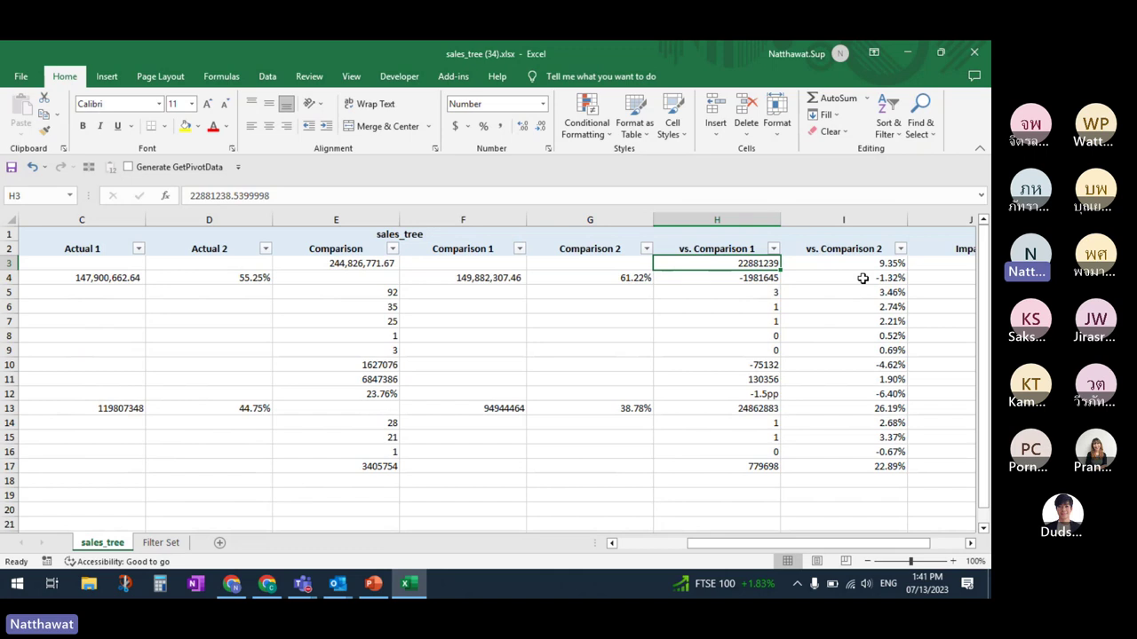
{"action": "key", "text": "Right"}
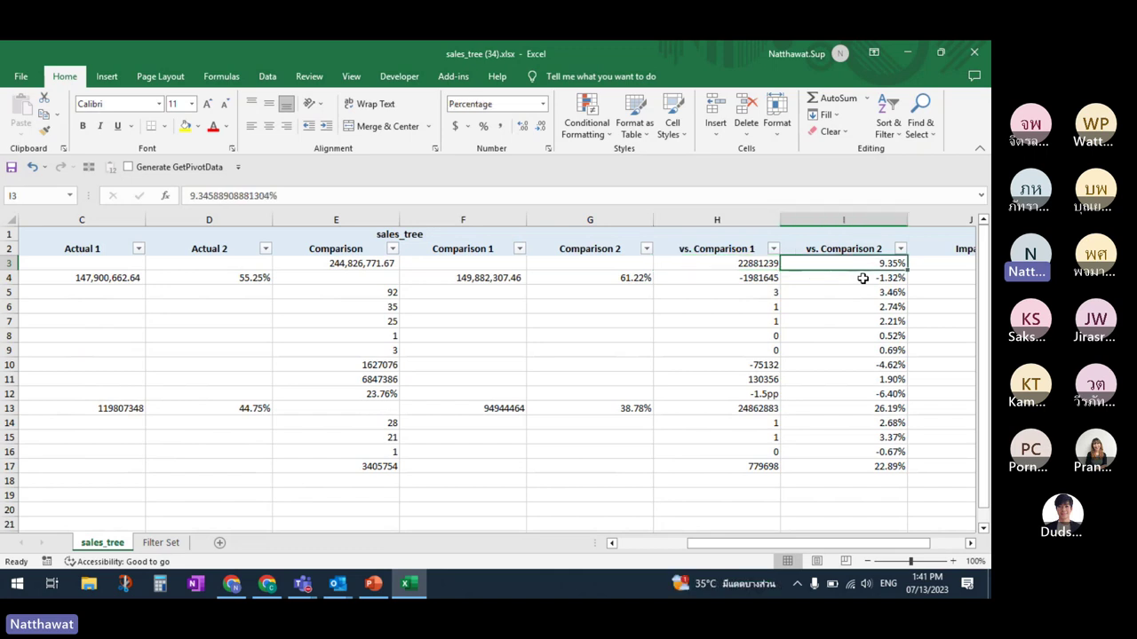
{"action": "key", "text": "Right"}
{"action": "key", "text": "Right"}
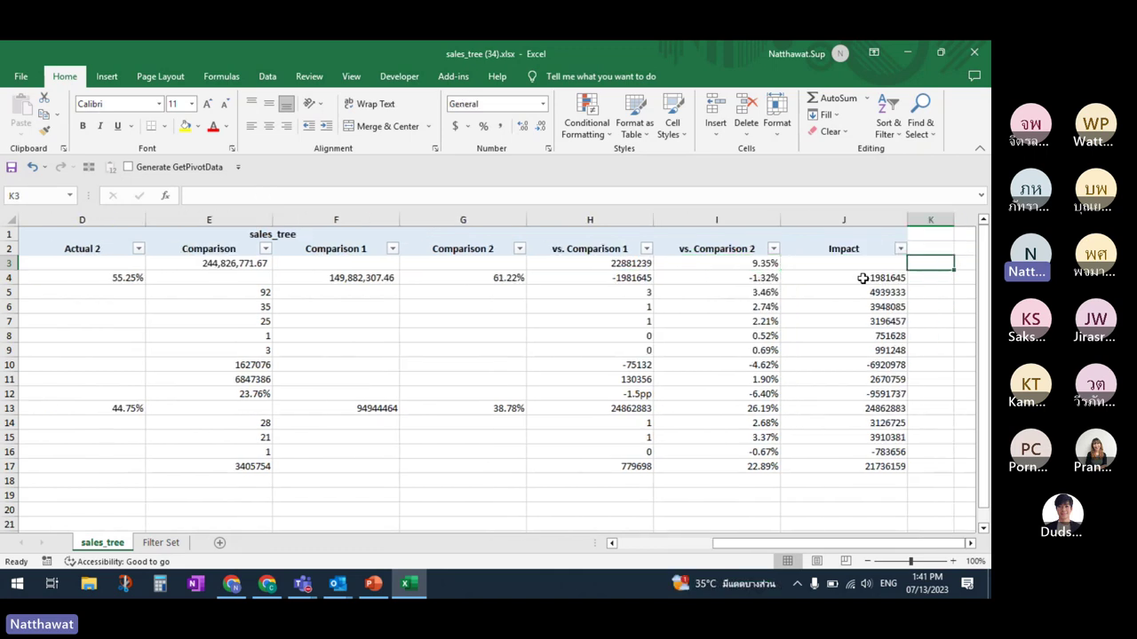
{"action": "left_click", "coordinate": [862, 278]}
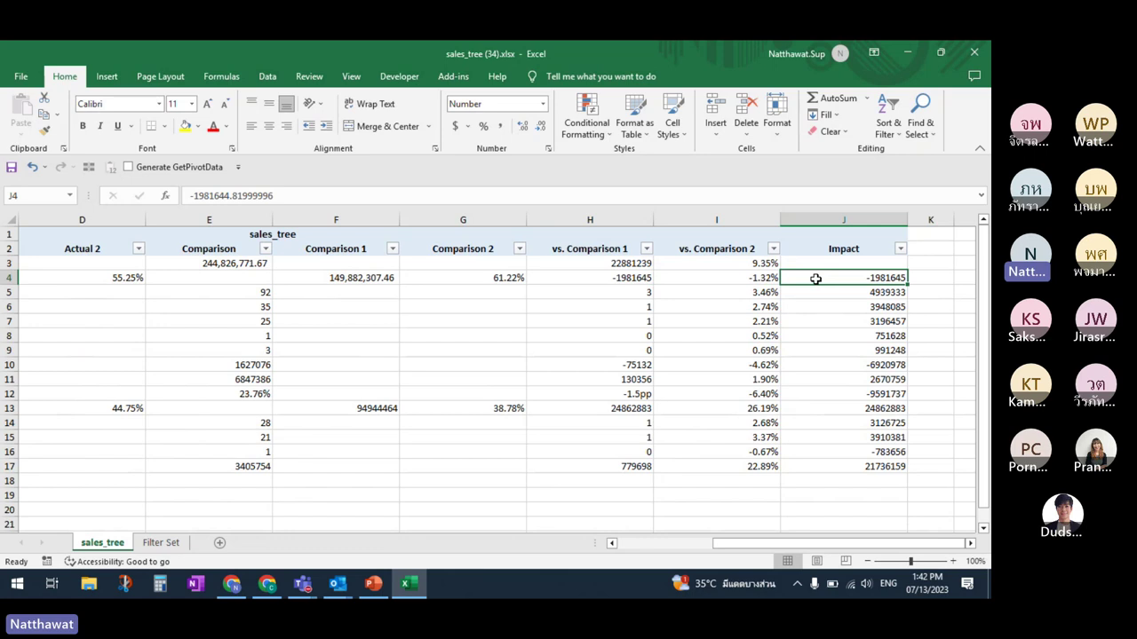
Widen the Title column A so that the full metric names fit, keeping the workbook open
{"action": "key", "text": "Left"}
{"action": "key", "text": "Home"}
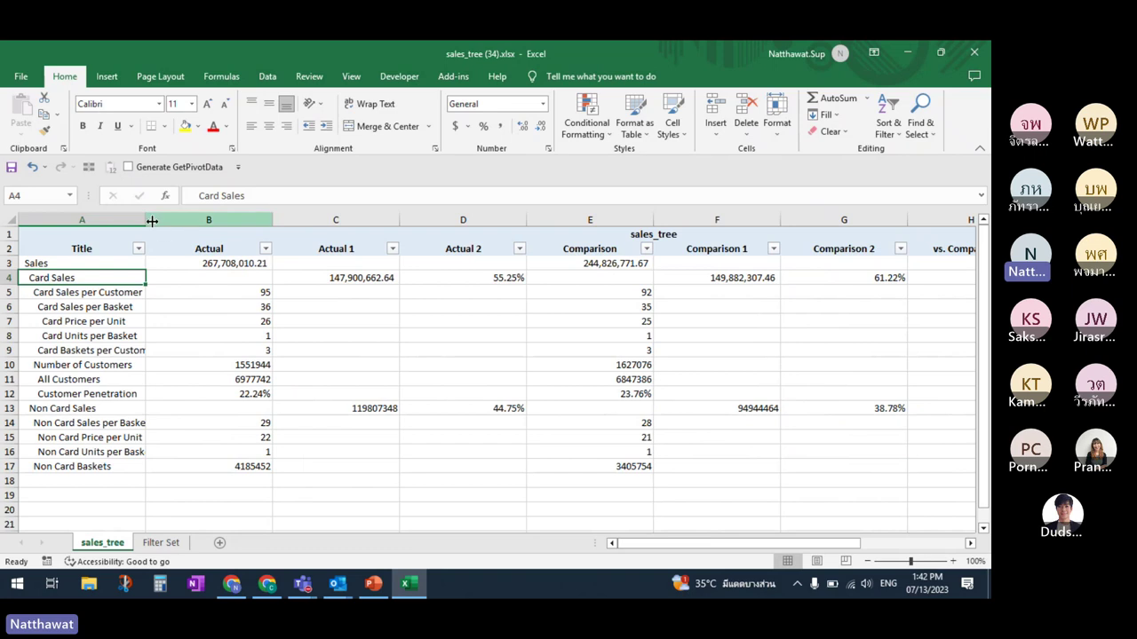
{"action": "left_click_drag", "start_coordinate": [152, 221], "coordinate": [168, 218]}
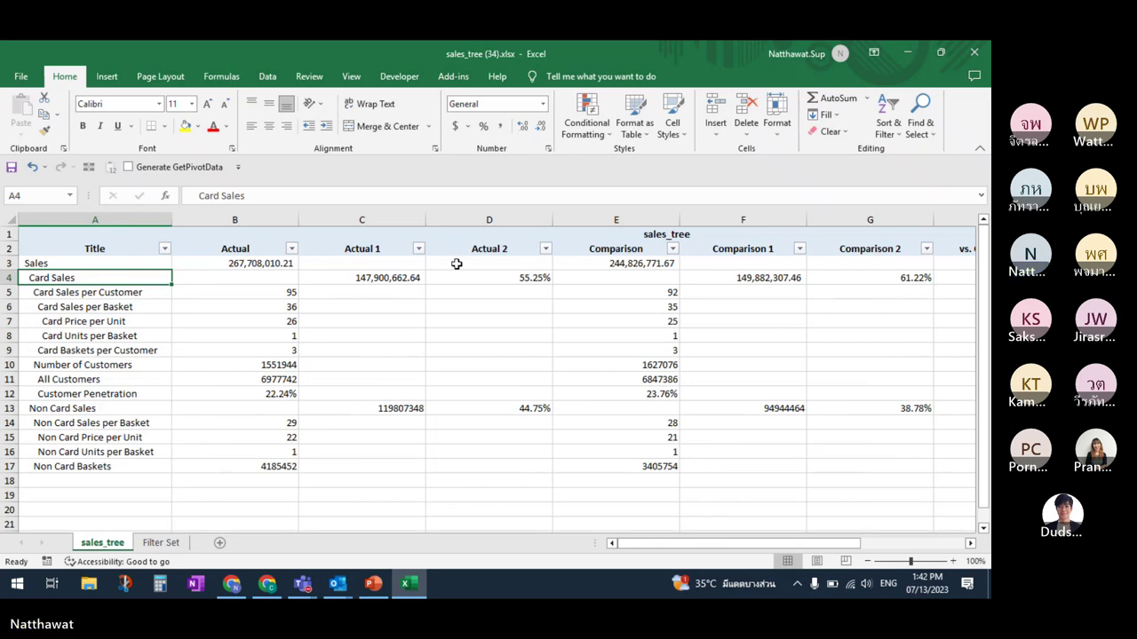
{"action": "left_click", "coordinate": [974, 55]}
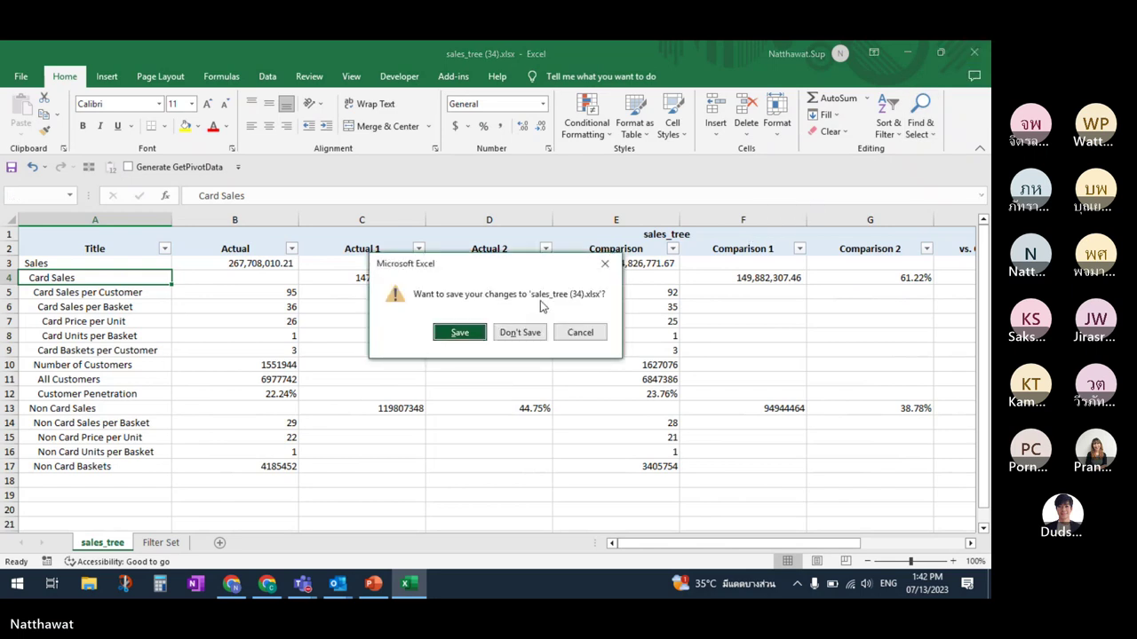
{"action": "left_click", "coordinate": [605, 263]}
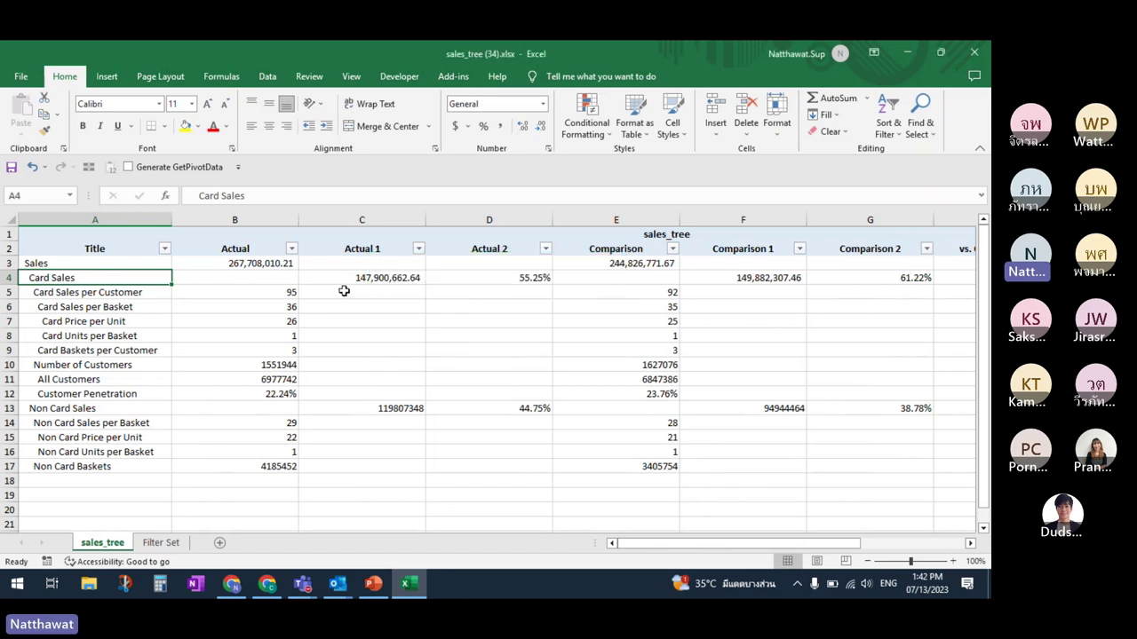
Check the Card Sales value under Actual 1, and close the sales_tree workbook without saving
{"action": "left_click", "coordinate": [289, 279]}
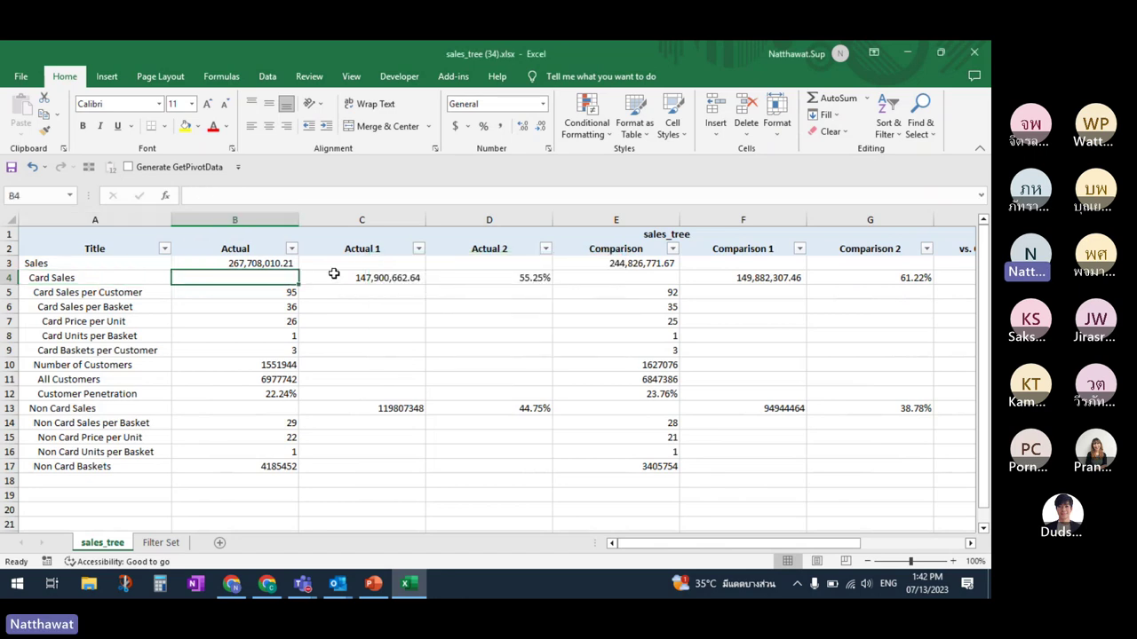
{"action": "left_click", "coordinate": [333, 273]}
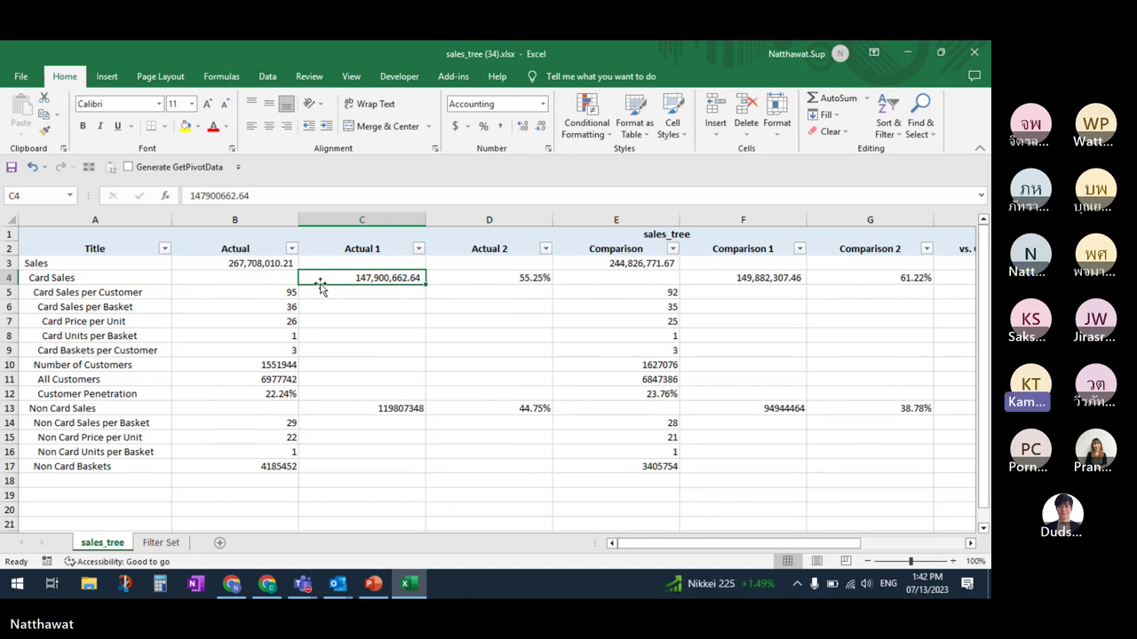
{"action": "left_click", "coordinate": [974, 51]}
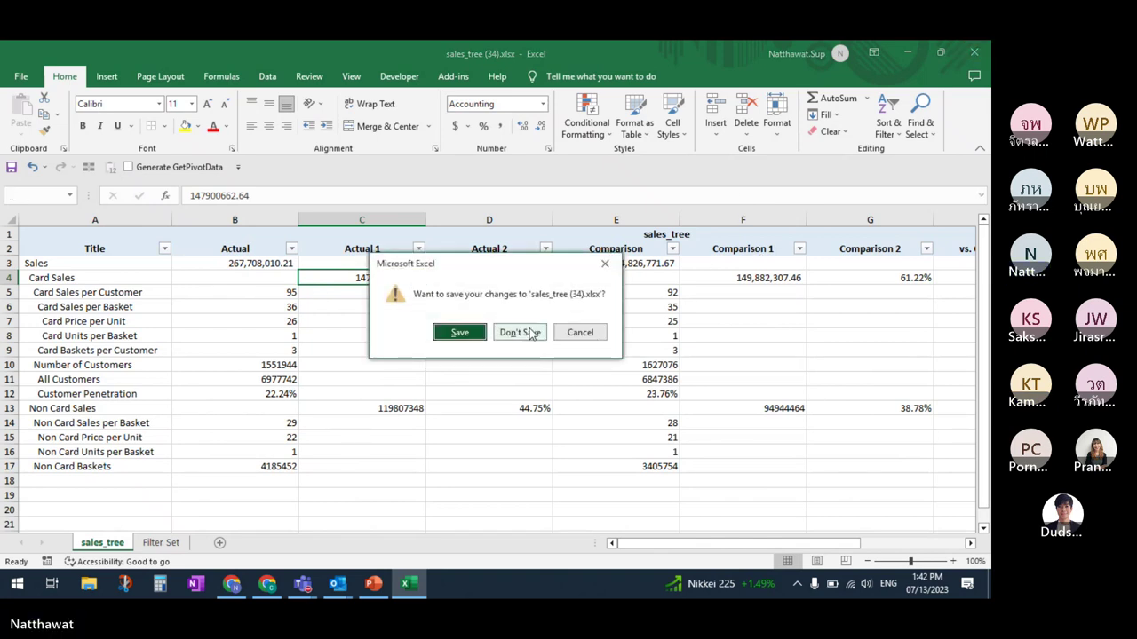
{"action": "left_click", "coordinate": [522, 334]}
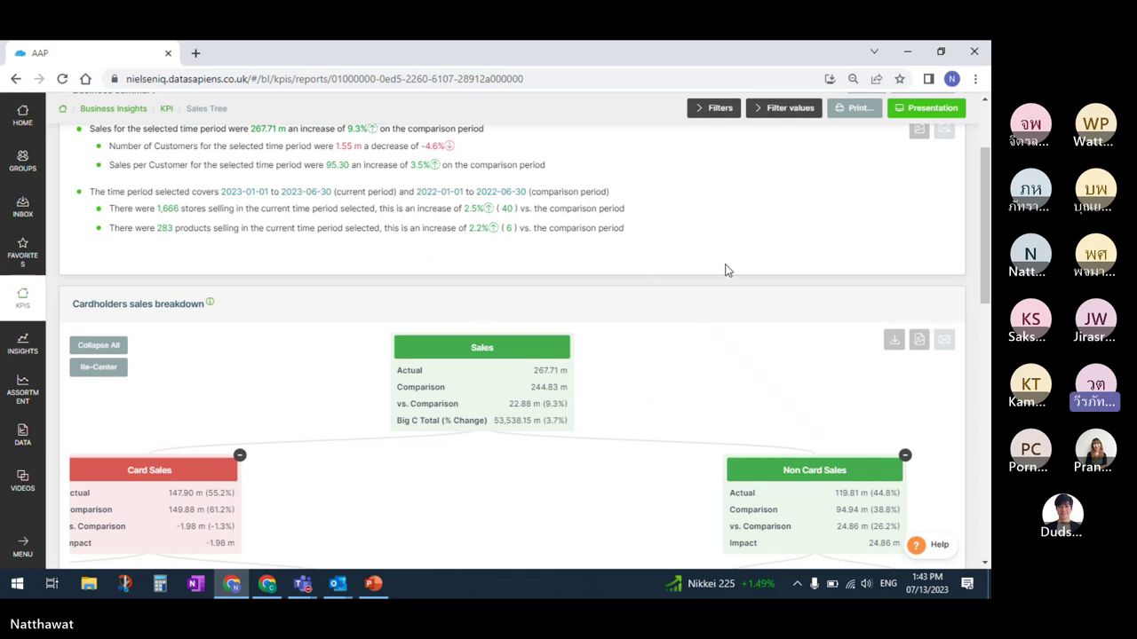
Examine the Cardholders sales deepdive by Price Sensitivity, comparing its actual and change columns, and recheck the Business summary
{"action": "left_click_drag", "start_coordinate": [988, 224], "coordinate": [989, 474]}
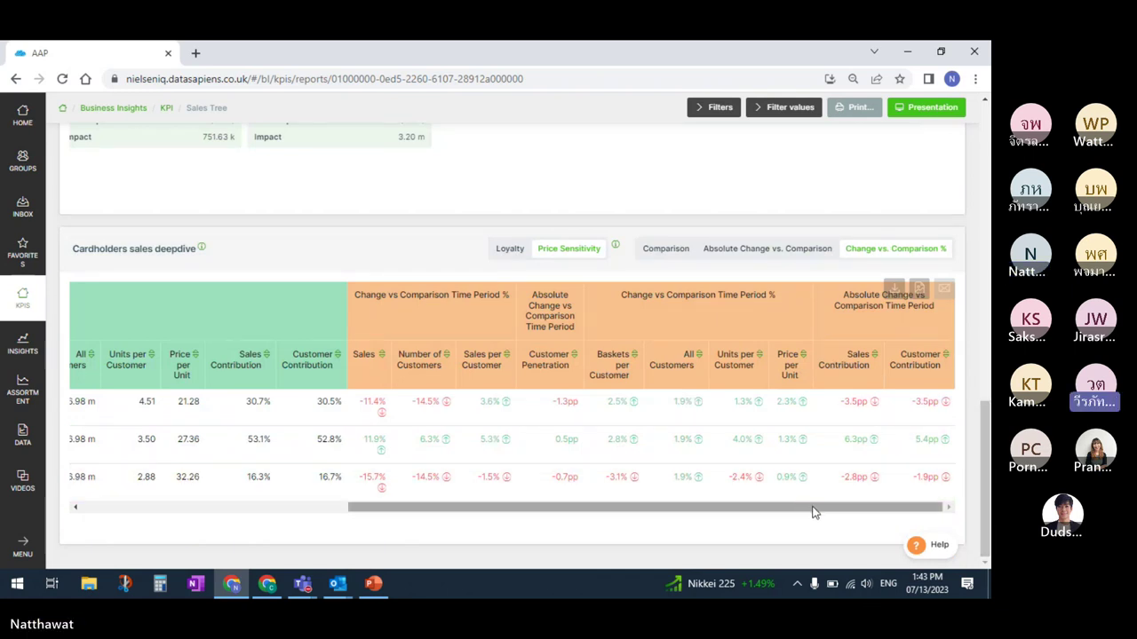
{"action": "left_click_drag", "start_coordinate": [814, 512], "coordinate": [480, 533]}
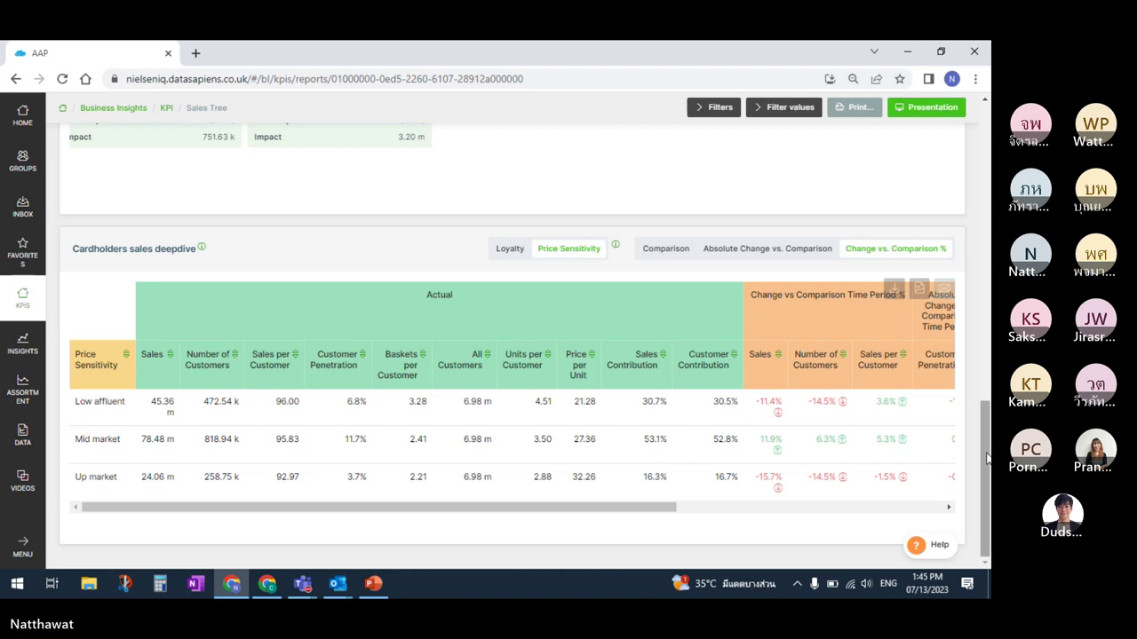
{"action": "left_click_drag", "start_coordinate": [985, 458], "coordinate": [987, 455]}
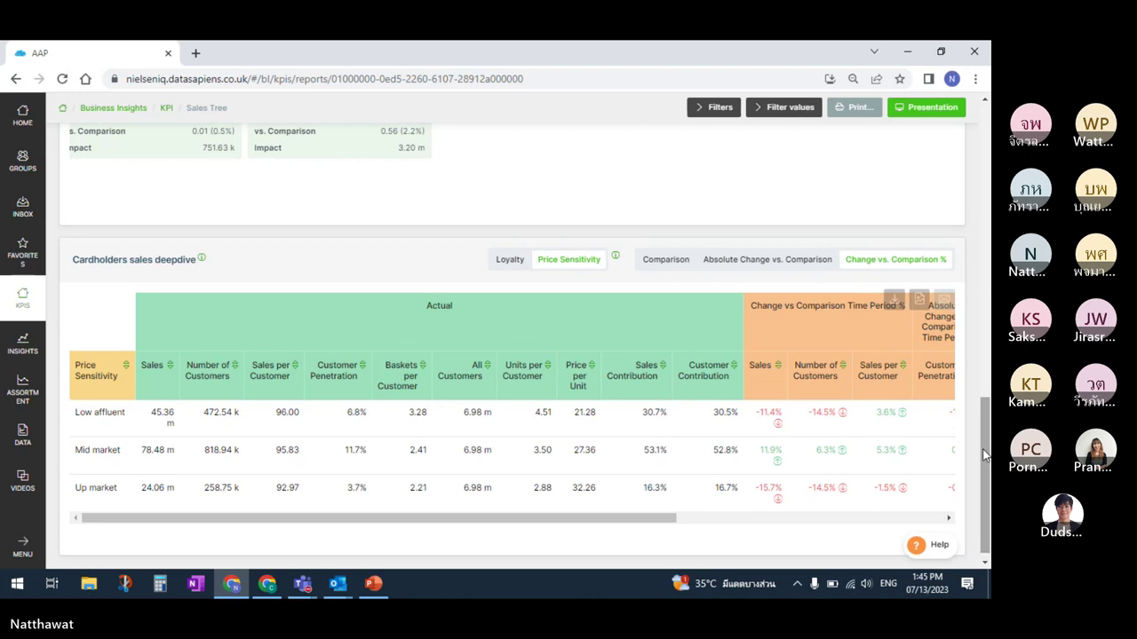
{"action": "mouse_move", "coordinate": [984, 456]}
{"action": "left_mouse_down"}
{"action": "mouse_move", "coordinate": [986, 446]}
{"action": "mouse_move", "coordinate": [989, 457]}
{"action": "left_mouse_up"}
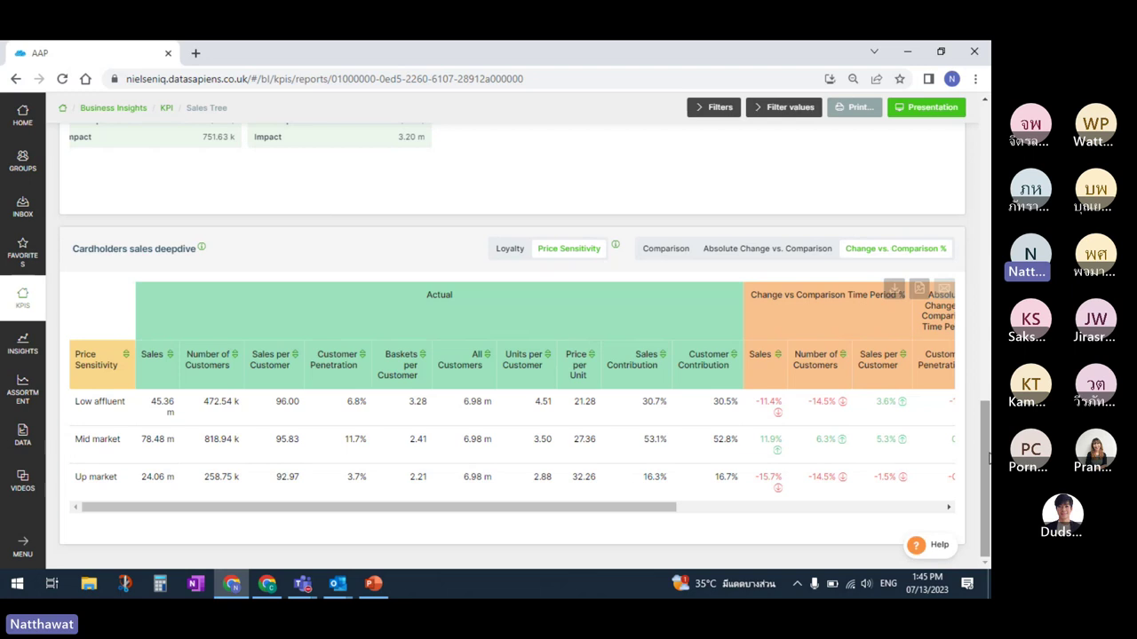
{"action": "left_click_drag", "start_coordinate": [988, 457], "coordinate": [983, 162]}
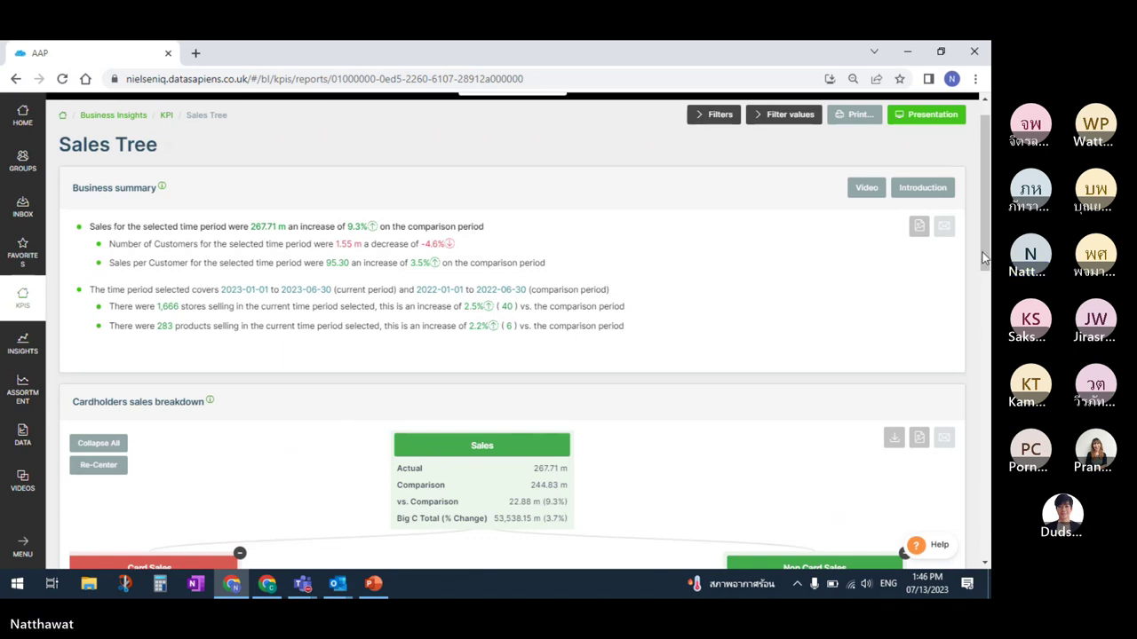
{"action": "left_click_drag", "start_coordinate": [985, 259], "coordinate": [986, 541]}
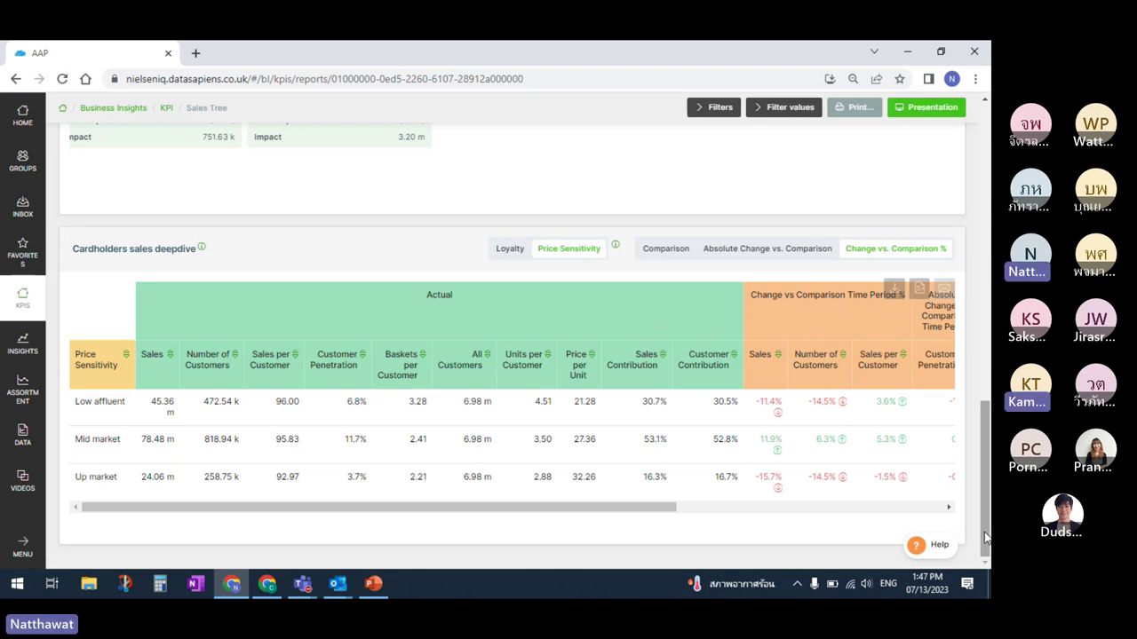
{"action": "left_click_drag", "start_coordinate": [651, 511], "coordinate": [557, 511]}
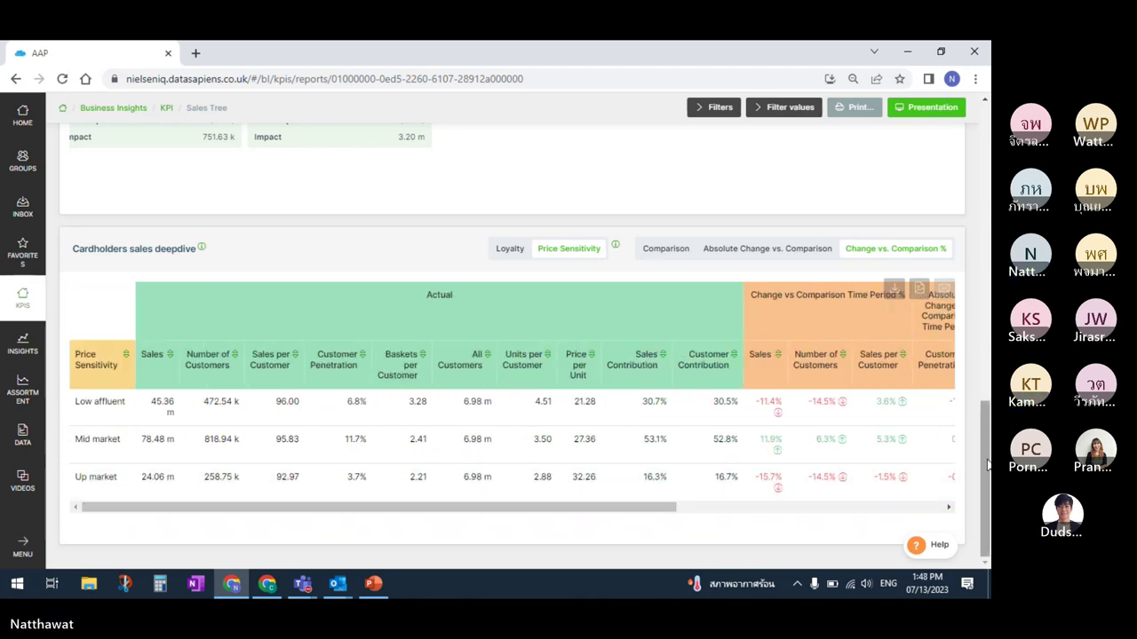
{"action": "mouse_move", "coordinate": [988, 466]}
{"action": "left_mouse_down"}
{"action": "mouse_move", "coordinate": [989, 442]}
{"action": "mouse_move", "coordinate": [989, 453]}
{"action": "left_mouse_up"}
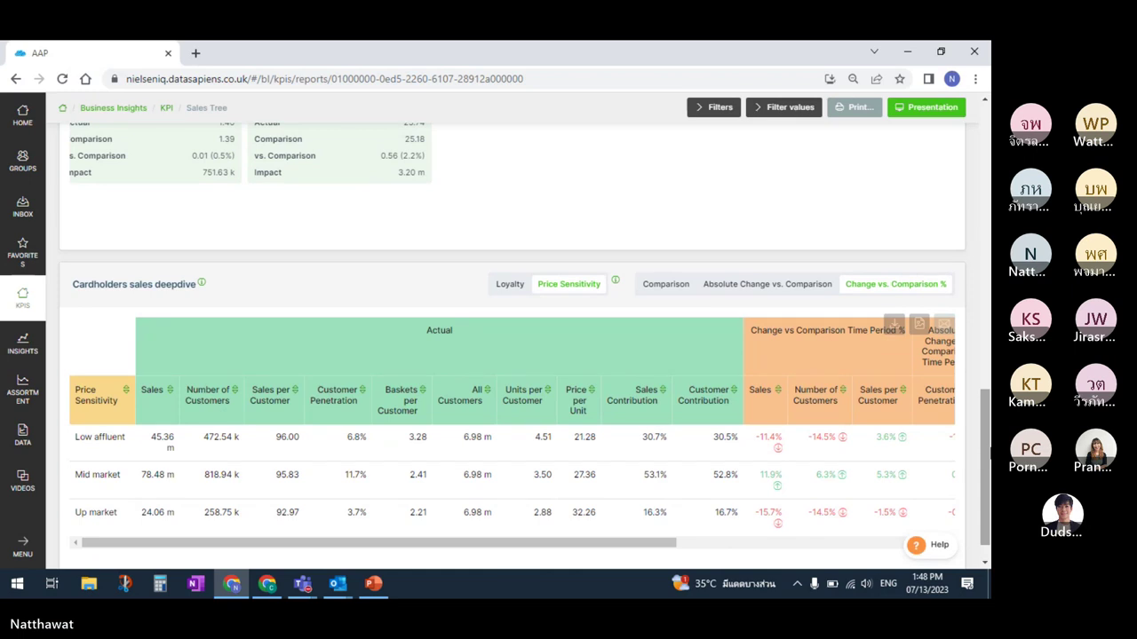
Open the KPI tracker report from Business Insights and show its filters
{"action": "left_click_drag", "start_coordinate": [986, 449], "coordinate": [987, 160]}
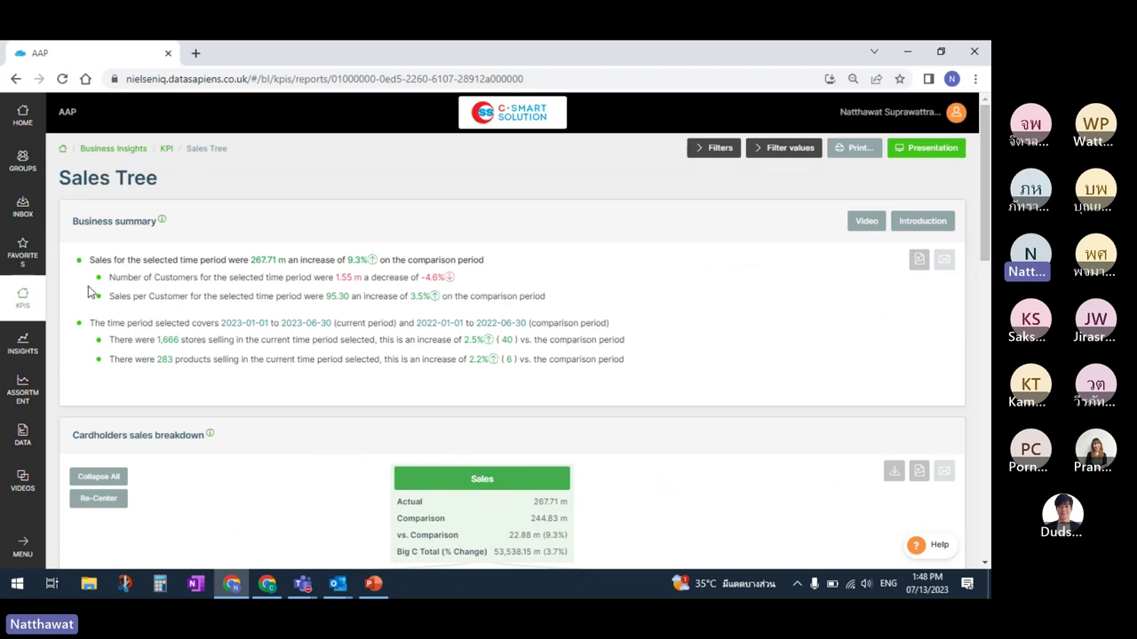
{"action": "left_click", "coordinate": [18, 303]}
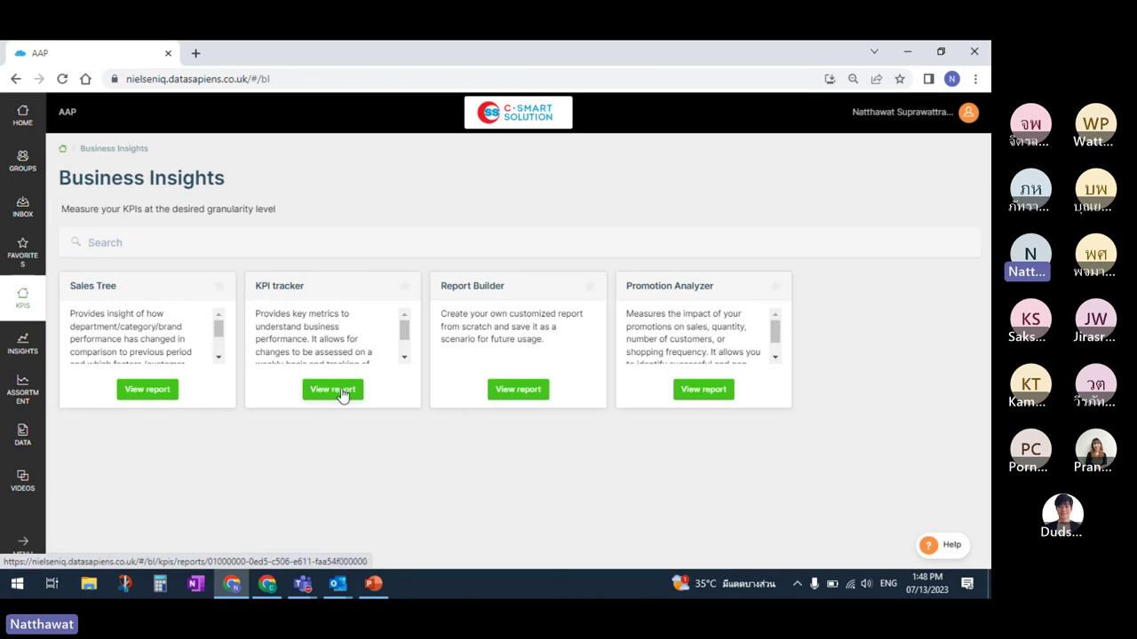
{"action": "left_click", "coordinate": [342, 395]}
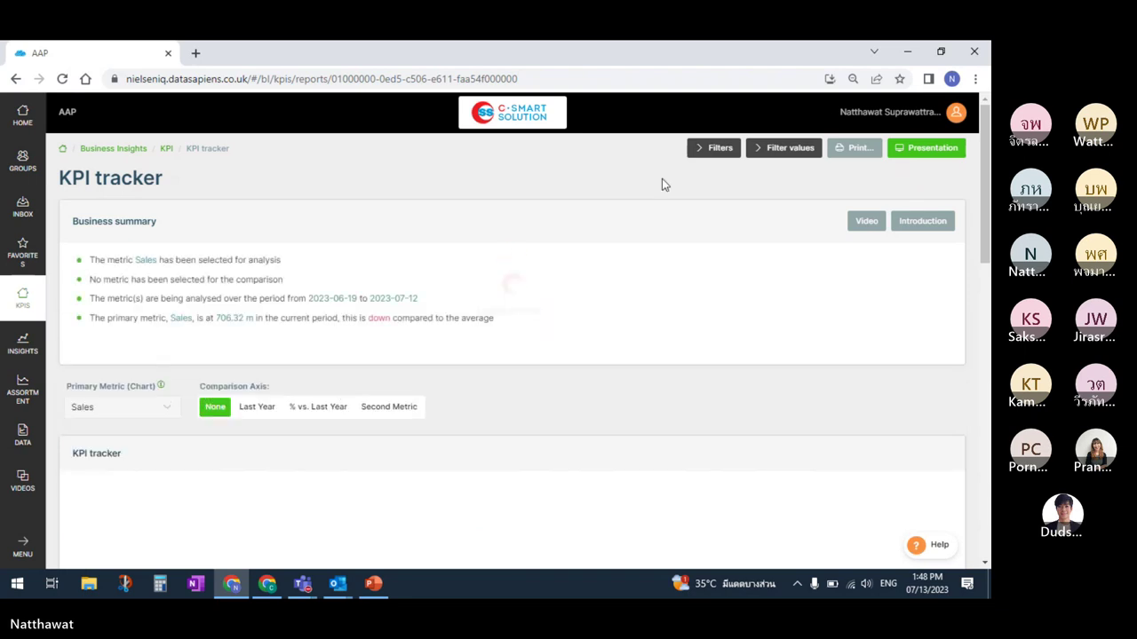
{"action": "left_click", "coordinate": [714, 149]}
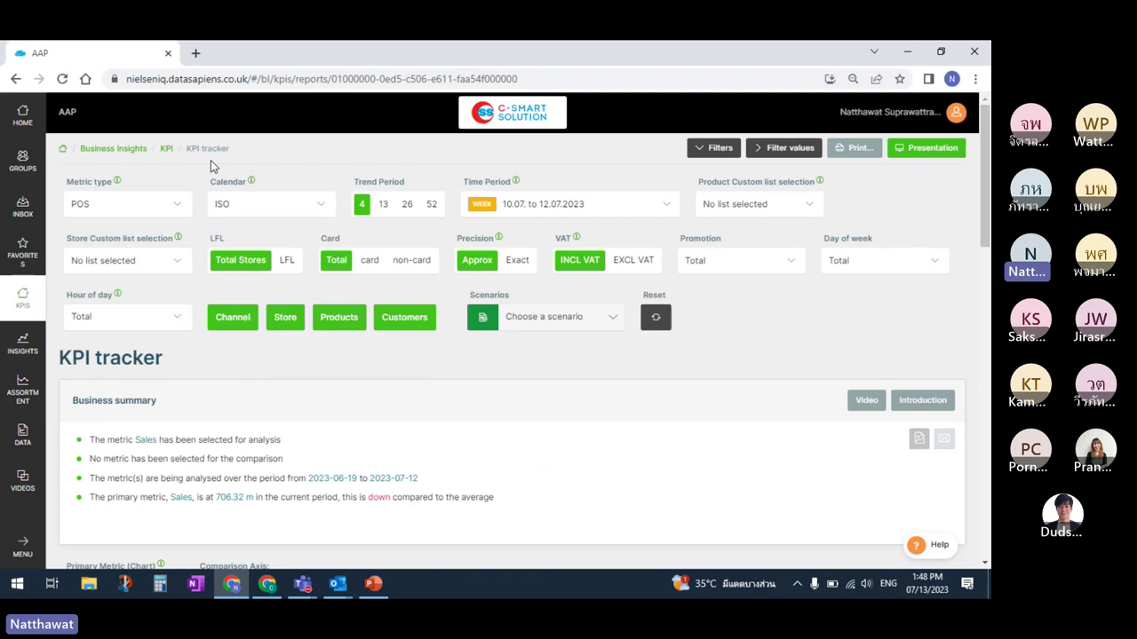
Review the available Metric type options and the Trend Period choices of the KPI tracker
{"action": "left_click", "coordinate": [172, 204]}
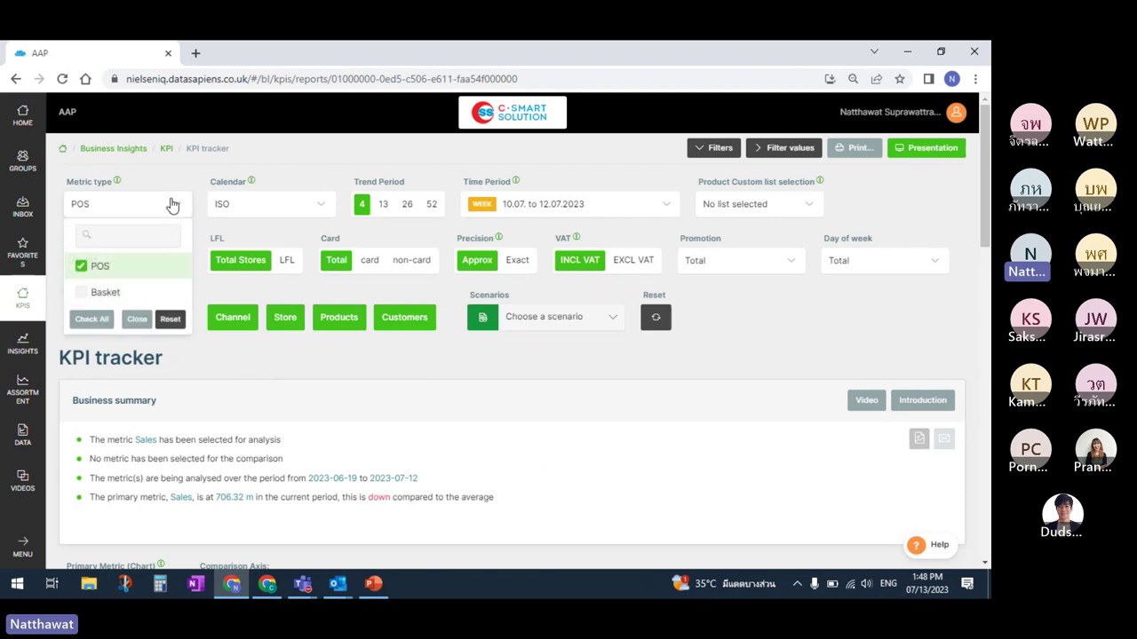
{"action": "left_click", "coordinate": [406, 203]}
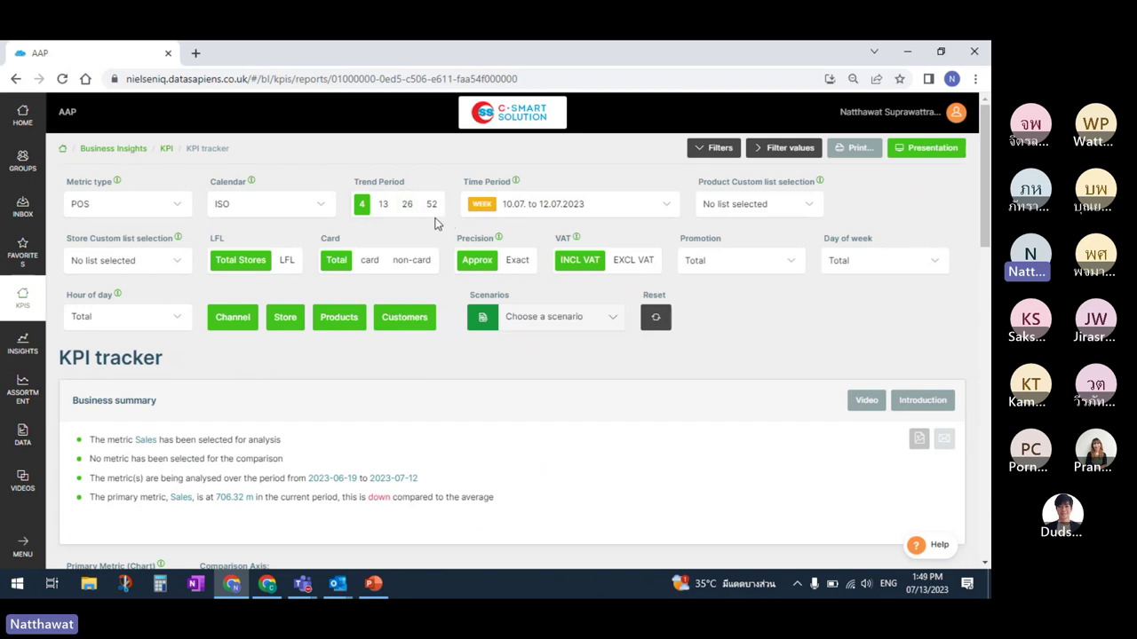
{"action": "left_click", "coordinate": [384, 212]}
{"action": "left_click", "coordinate": [364, 214]}
{"action": "left_click", "coordinate": [170, 211]}
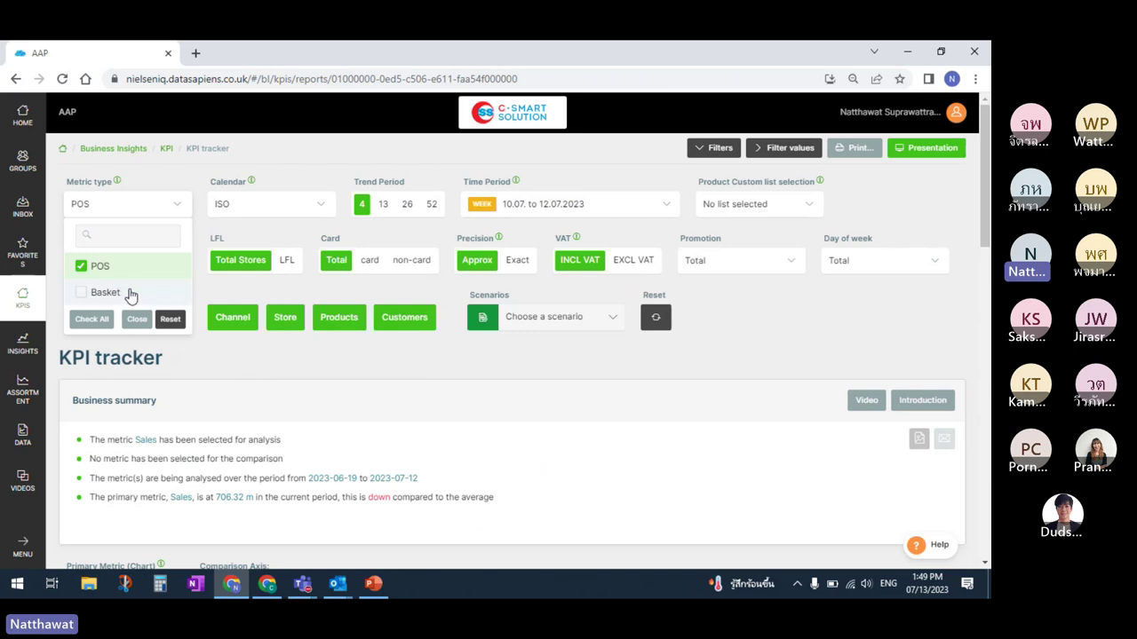
{"action": "left_click", "coordinate": [154, 209]}
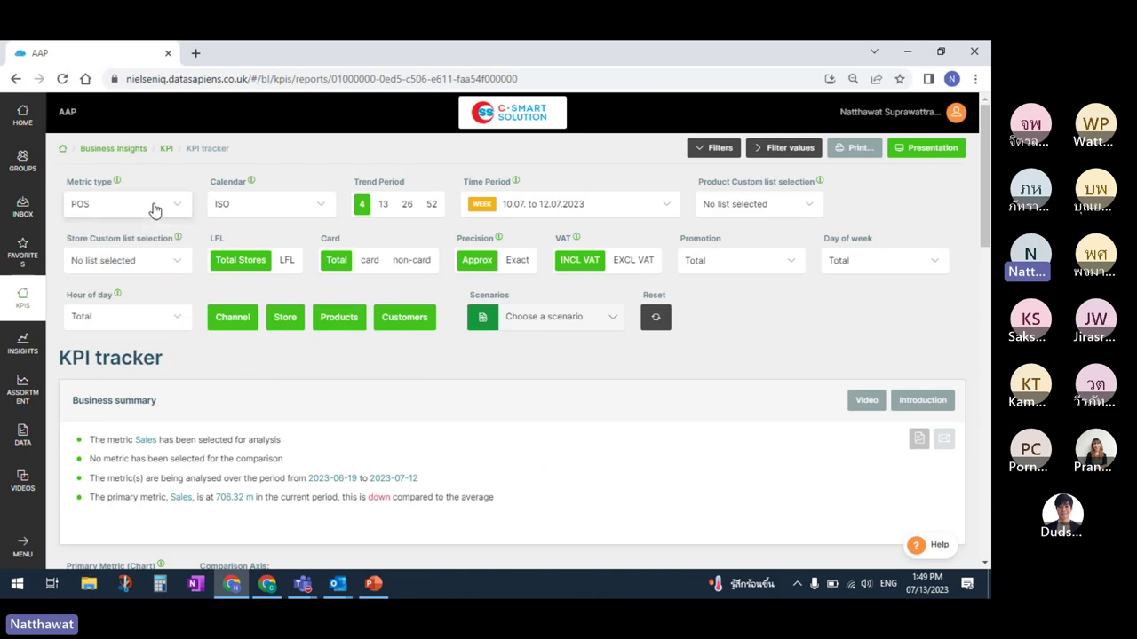
{"action": "left_click", "coordinate": [155, 208]}
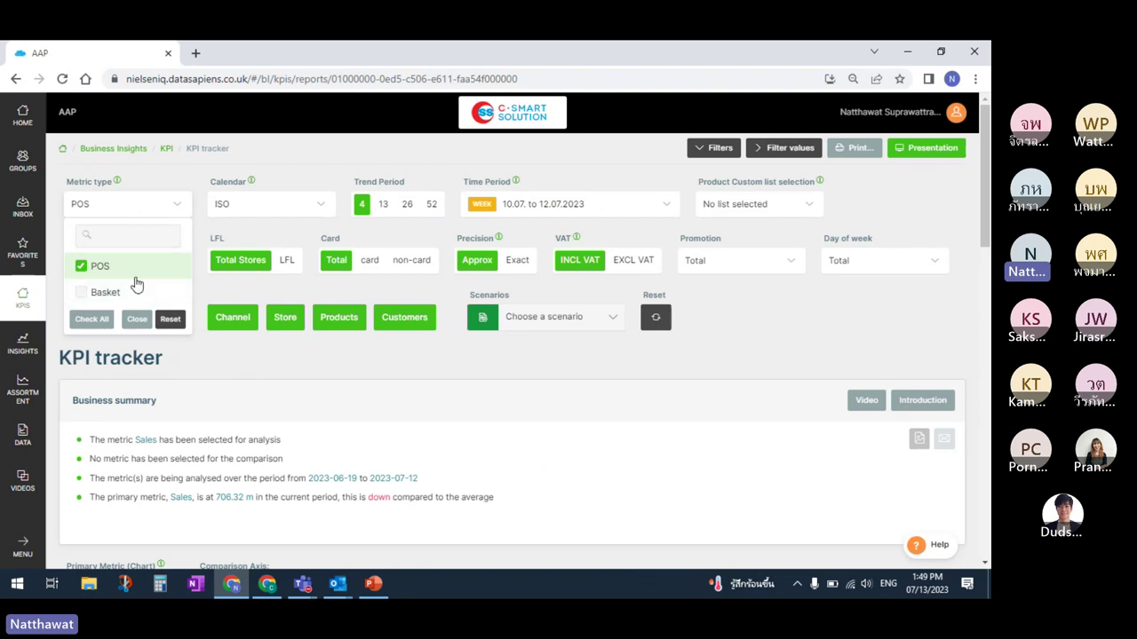
{"action": "left_click", "coordinate": [135, 215]}
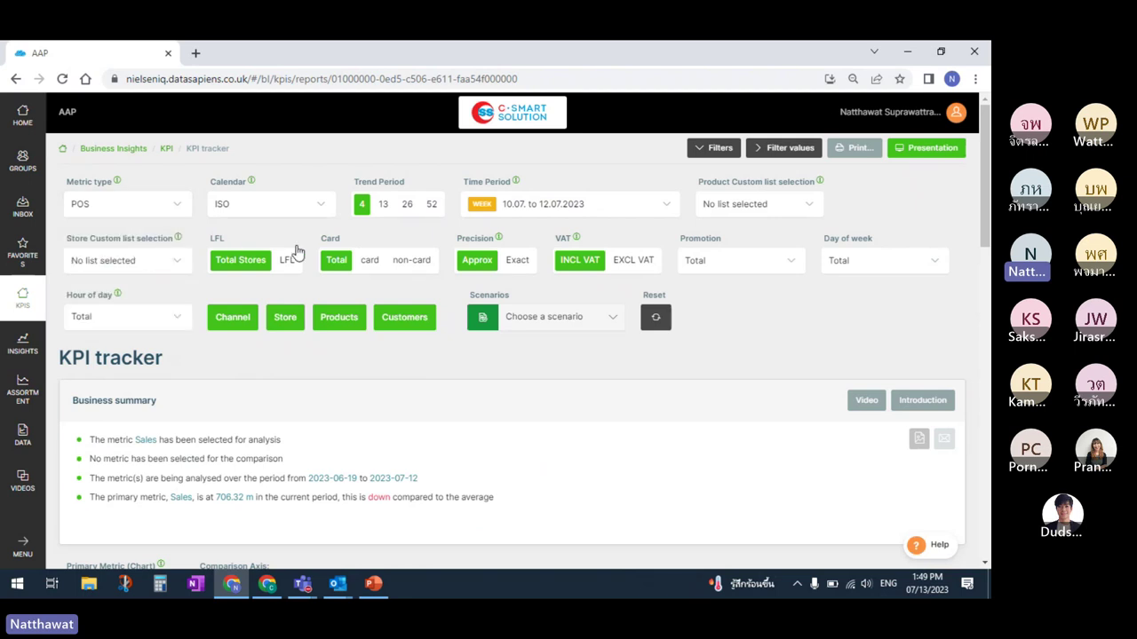
Restrict the KPI tracker to card sales and include the POS, Basket and Customer metric types
{"action": "left_click", "coordinate": [370, 263]}
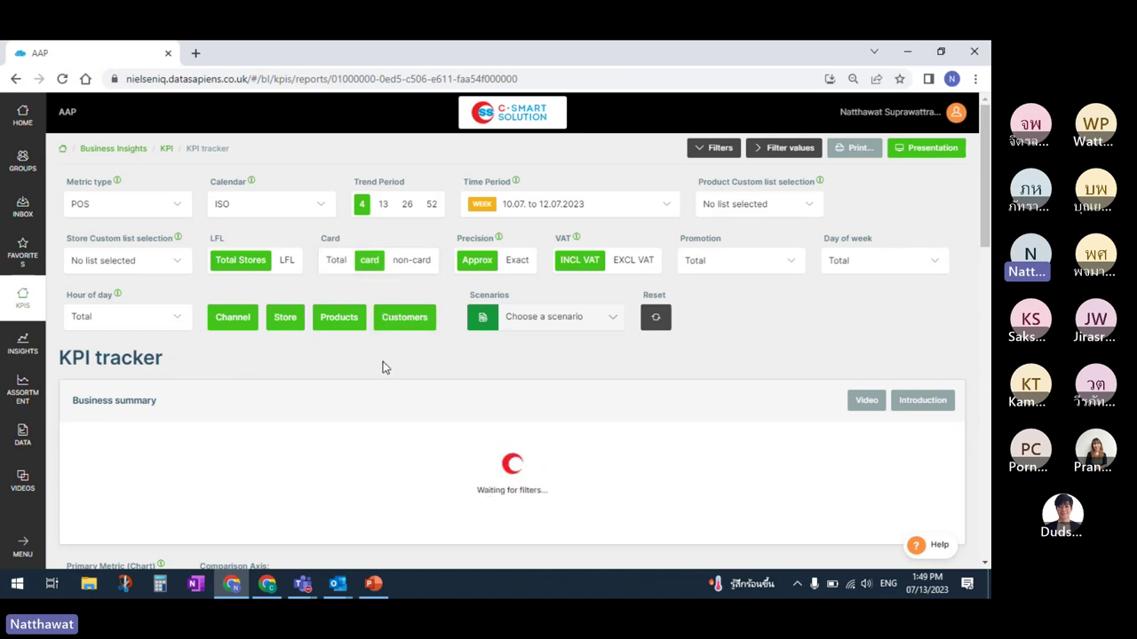
{"action": "left_click", "coordinate": [131, 213]}
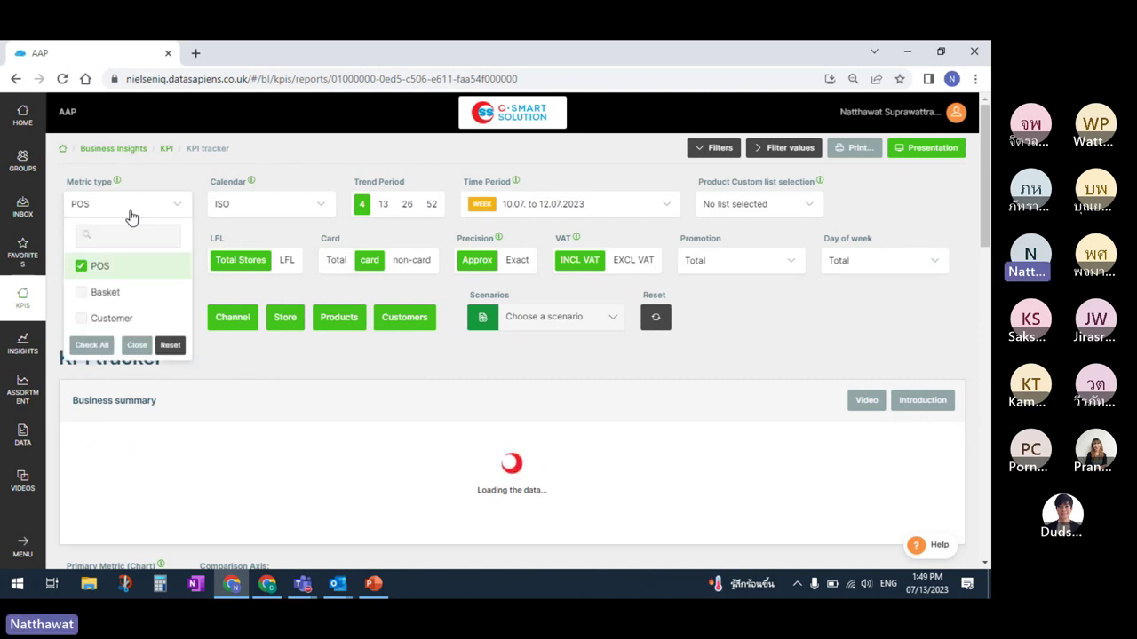
{"action": "left_click", "coordinate": [107, 295]}
{"action": "left_click", "coordinate": [127, 324]}
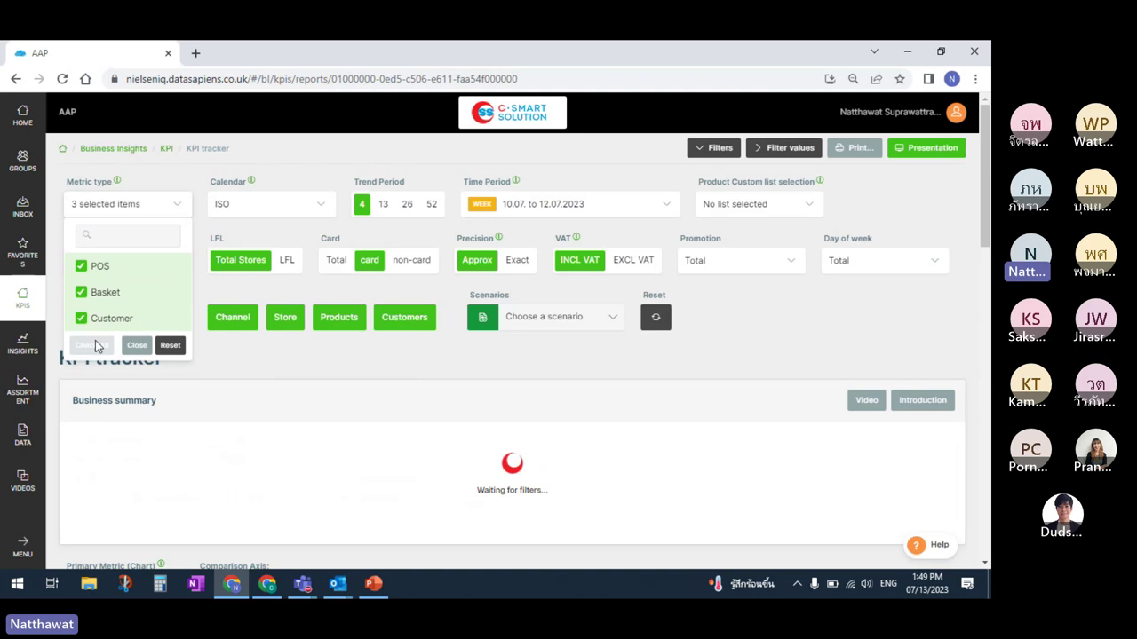
{"action": "left_click", "coordinate": [158, 211]}
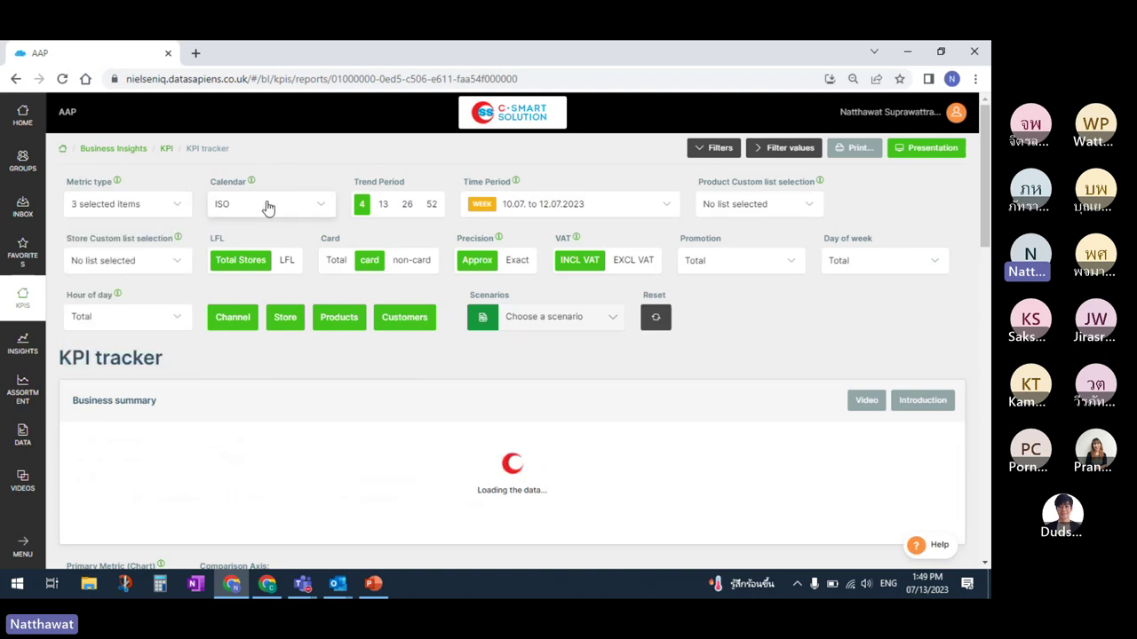
Set the calendar to Gregorian and the time period to quarter 202204, 01.10. to 31.12.2022
{"action": "left_click", "coordinate": [270, 205]}
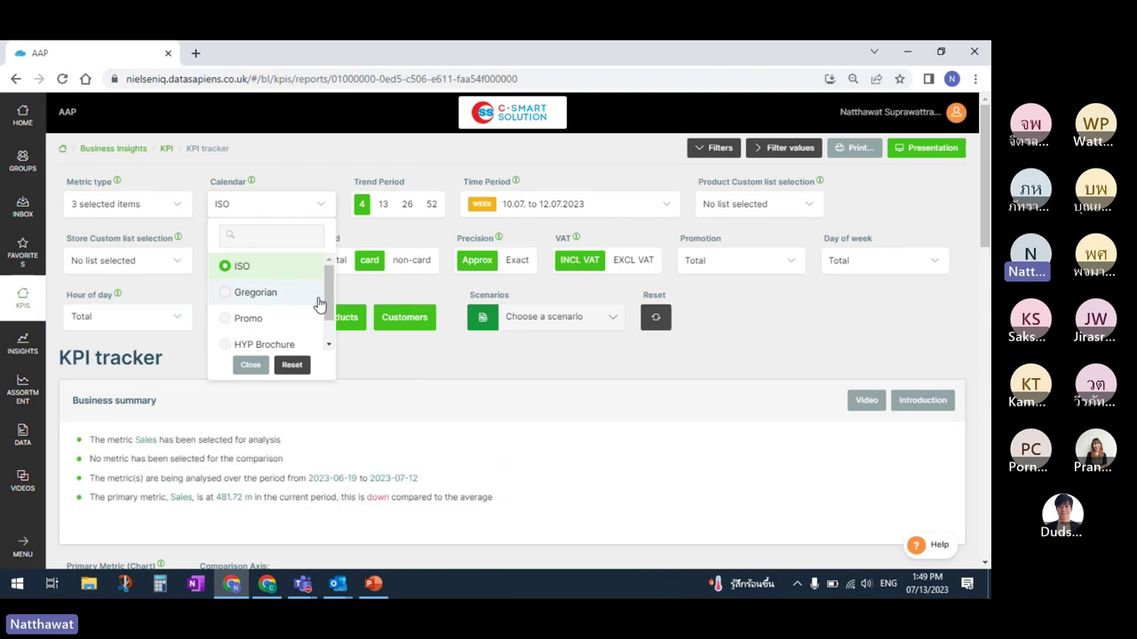
{"action": "left_click", "coordinate": [288, 296]}
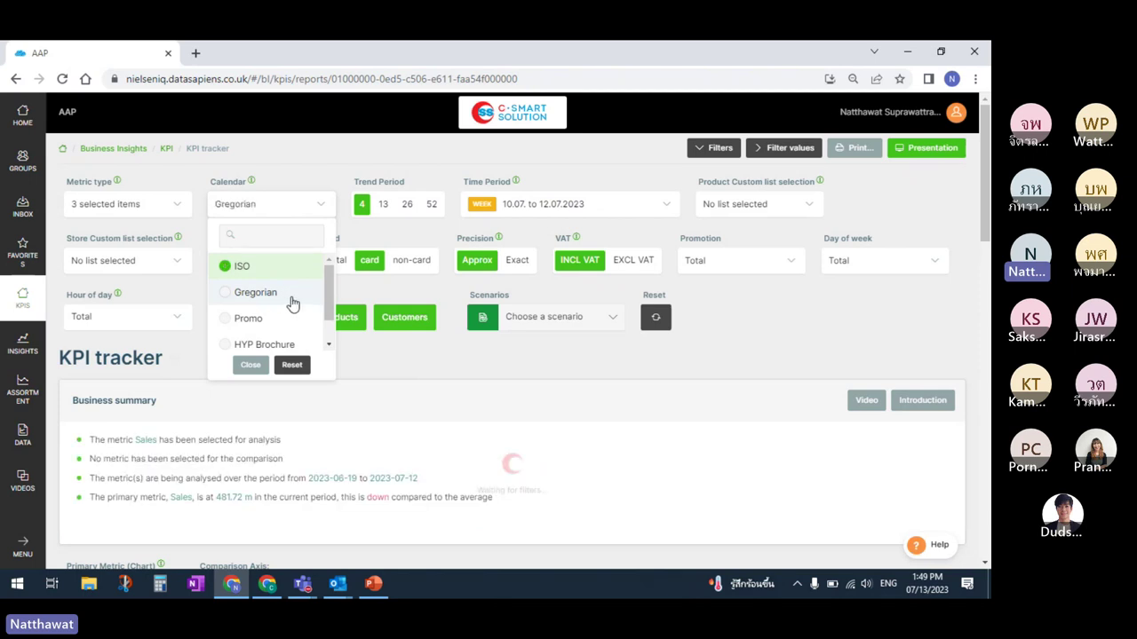
{"action": "left_click", "coordinate": [296, 210]}
{"action": "left_click", "coordinate": [531, 210]}
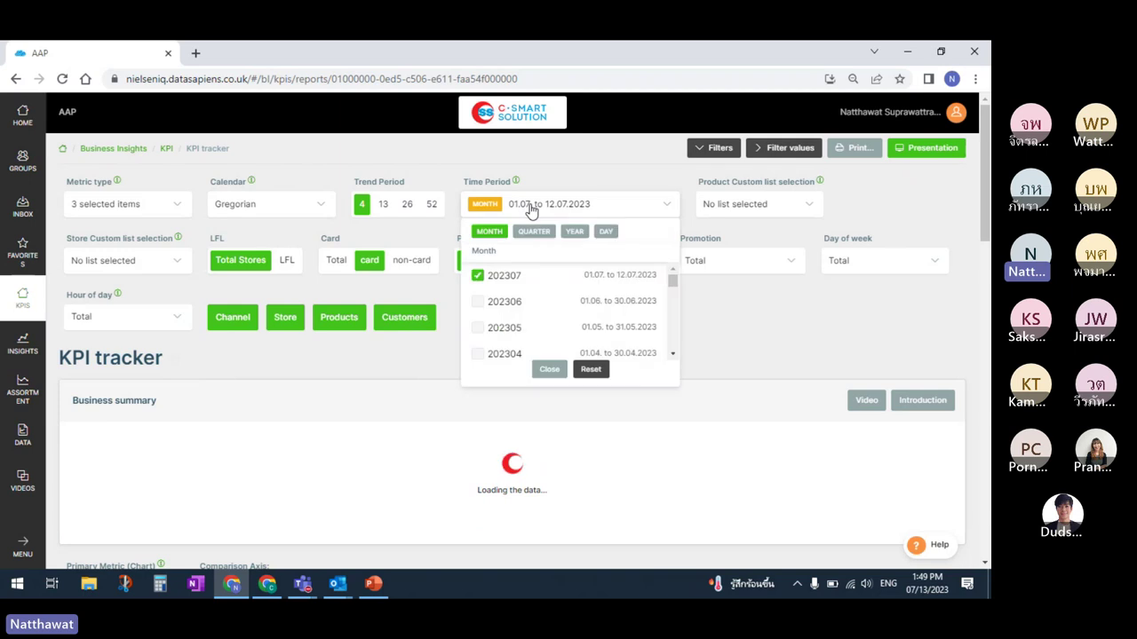
{"action": "left_click", "coordinate": [536, 233]}
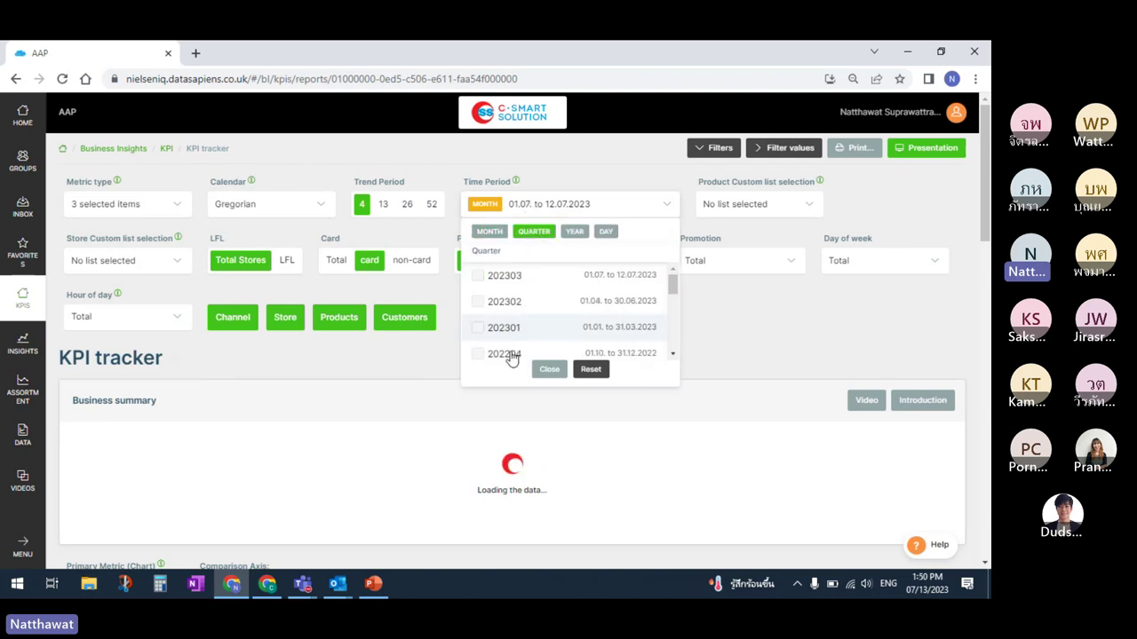
{"action": "left_click", "coordinate": [675, 353]}
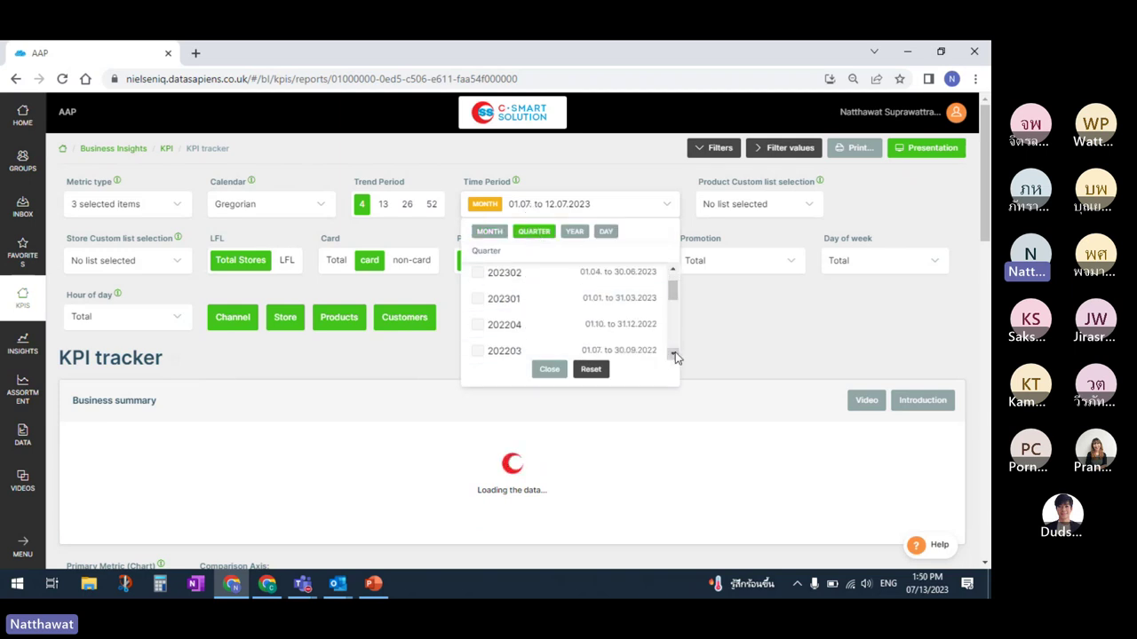
{"action": "left_click", "coordinate": [504, 299]}
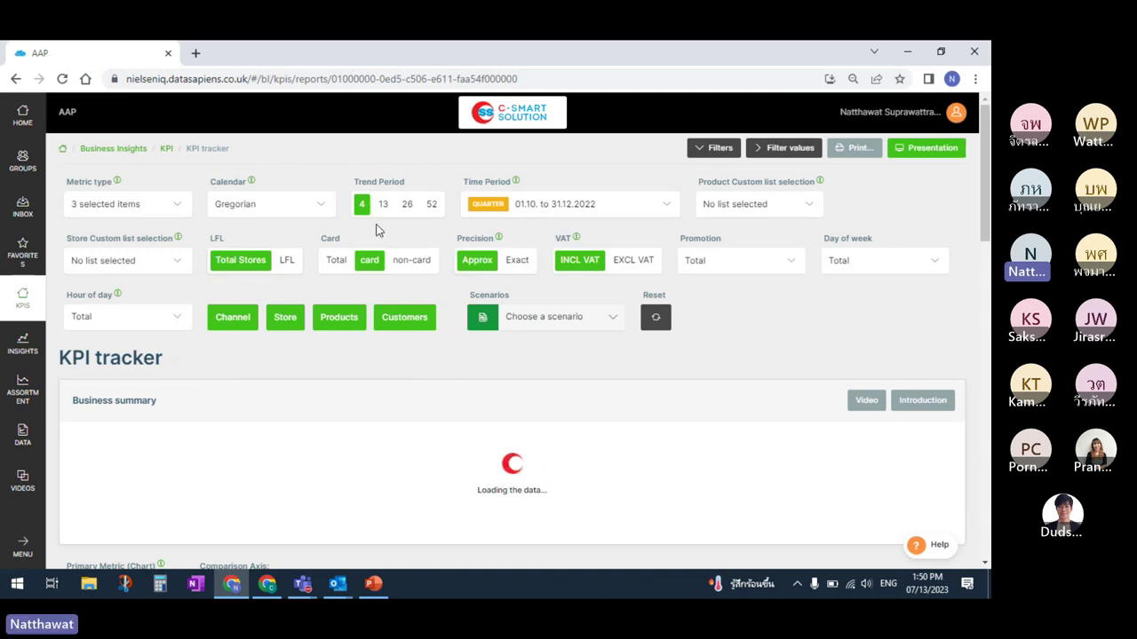
Check the Channel and Order Channel filters of the KPI tracker
{"action": "left_click", "coordinate": [411, 260]}
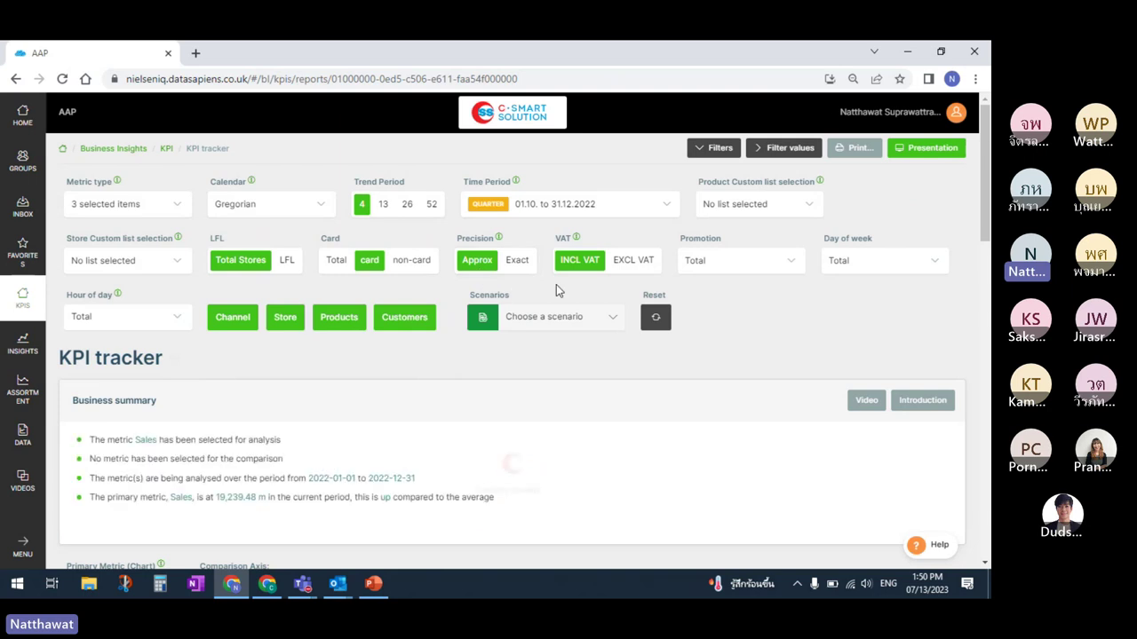
{"action": "left_click", "coordinate": [235, 319]}
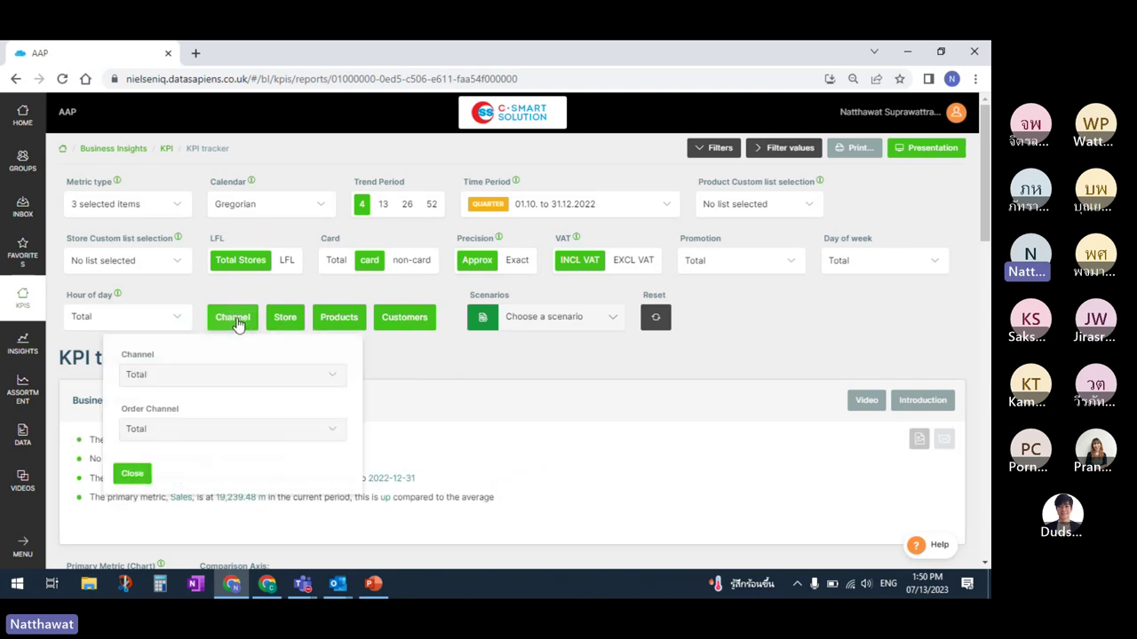
{"action": "left_click", "coordinate": [235, 319]}
Search the product classes for "bread" and filter the report by class 05506001 - BREAD
{"action": "left_click", "coordinate": [338, 317]}
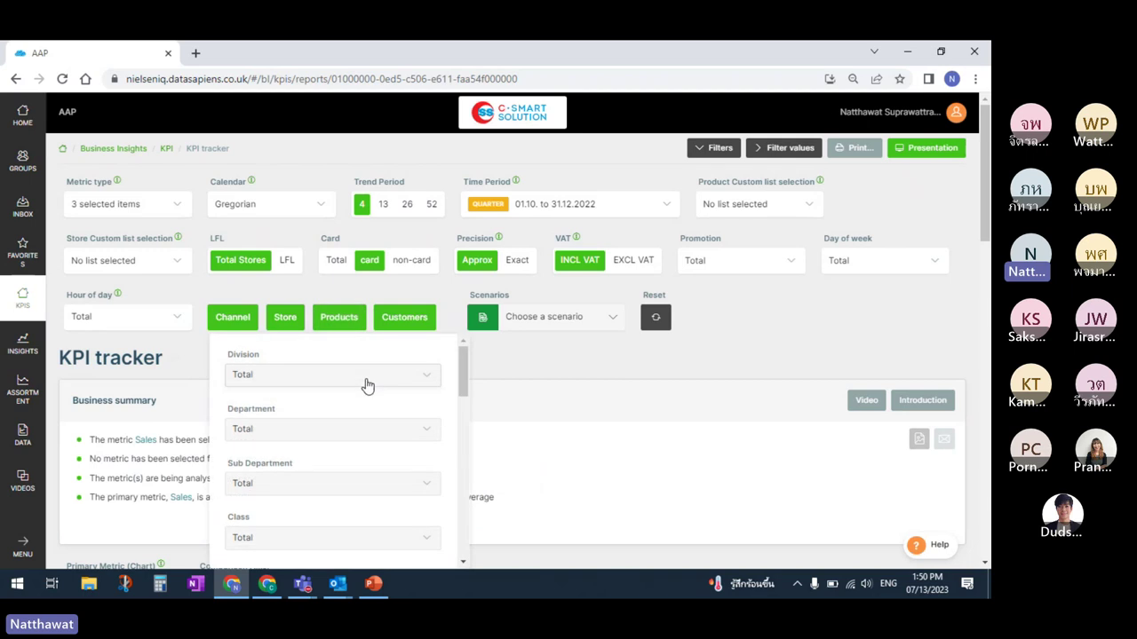
{"action": "left_click_drag", "start_coordinate": [466, 361], "coordinate": [465, 397]}
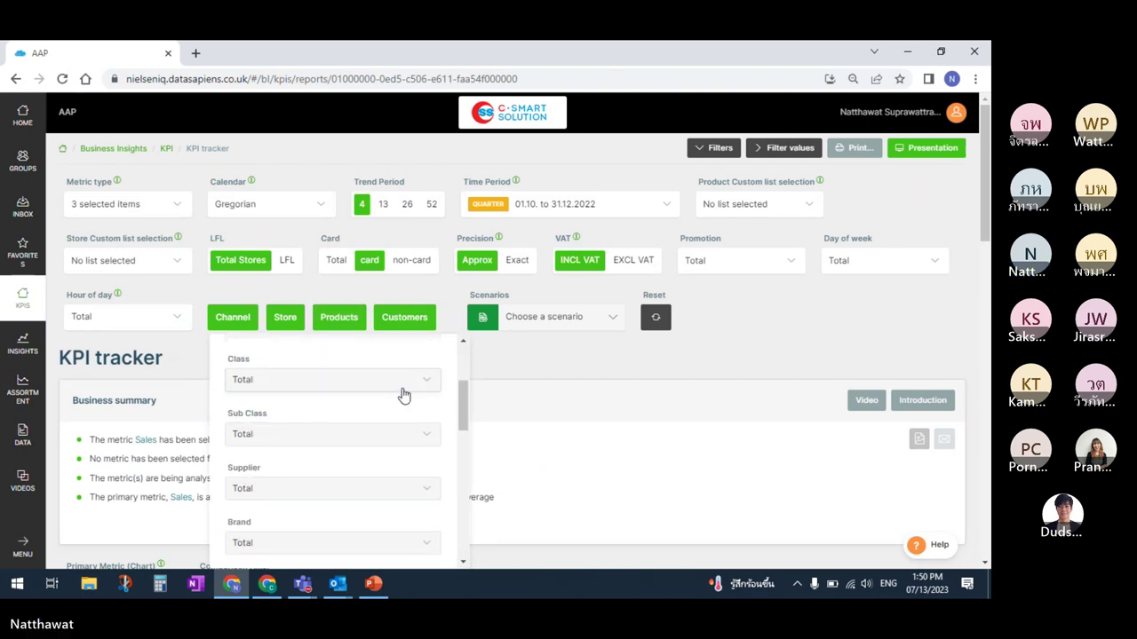
{"action": "left_click", "coordinate": [364, 435]}
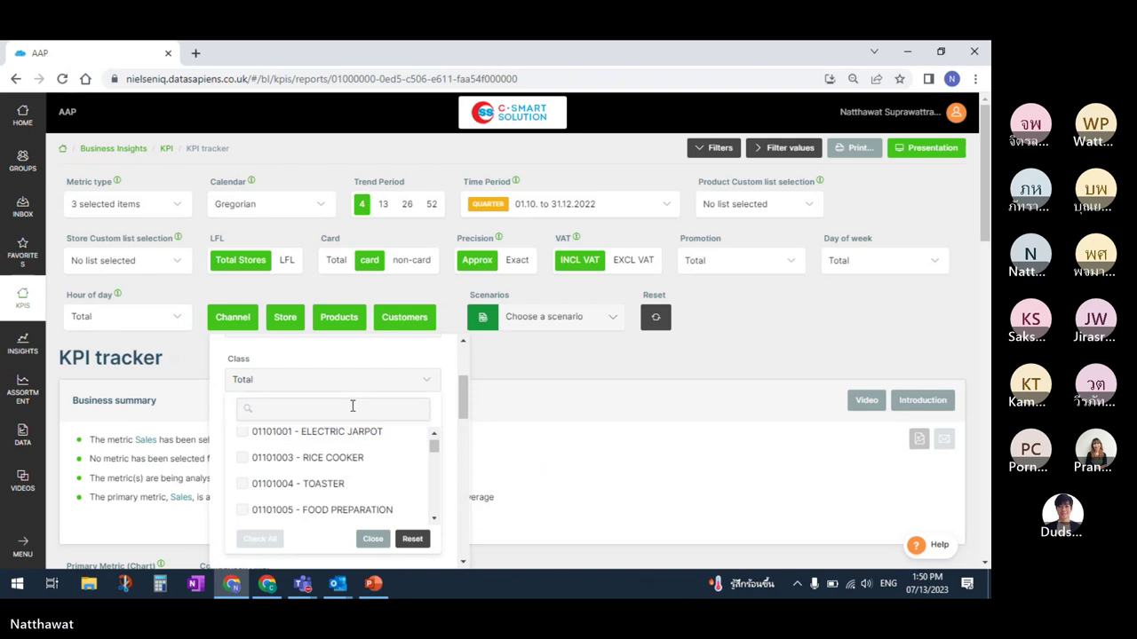
{"action": "type", "text": "bread"}
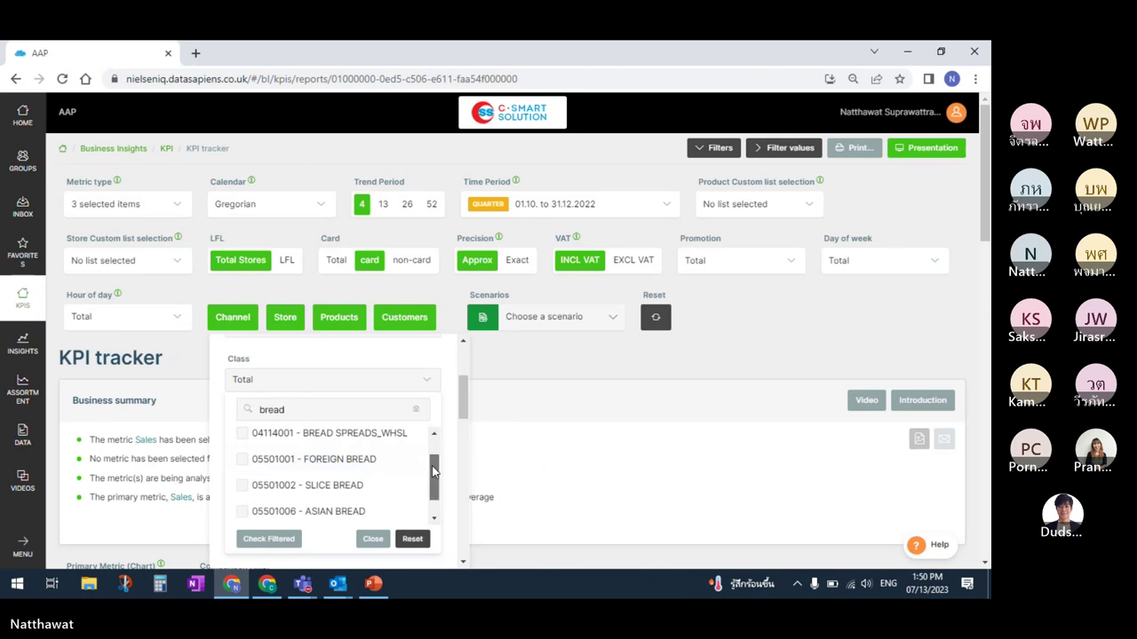
{"action": "left_click_drag", "start_coordinate": [432, 465], "coordinate": [434, 495]}
{"action": "left_click", "coordinate": [318, 513]}
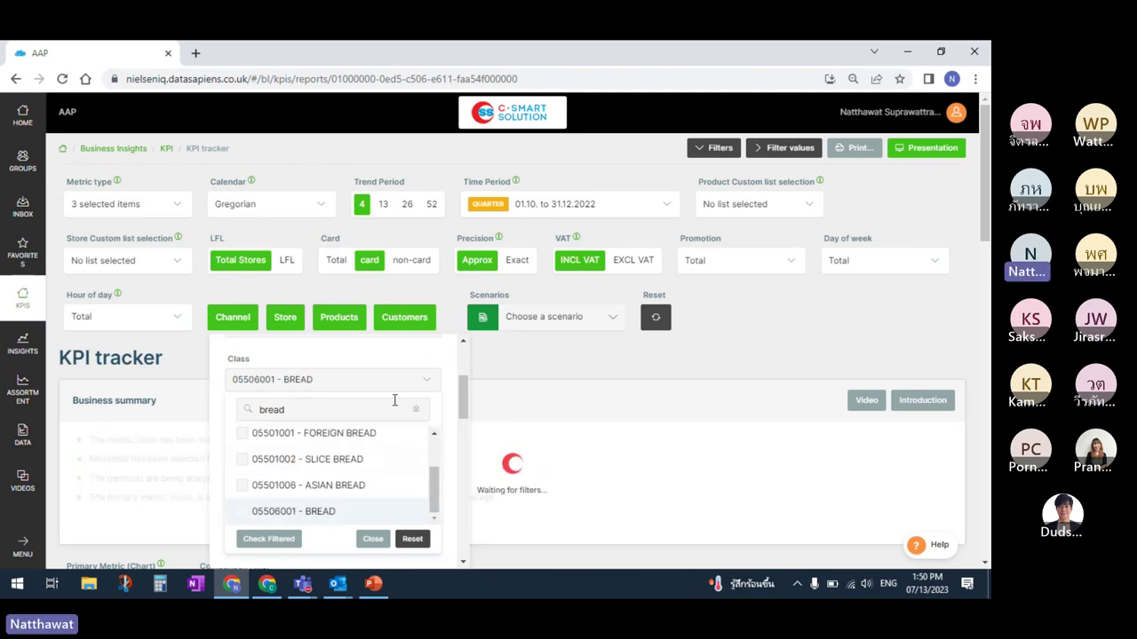
Close the product filter and collapse the filter area so the KPI tracker loads with the chosen filters
{"action": "left_click", "coordinate": [378, 389]}
{"action": "left_click", "coordinate": [285, 317]}
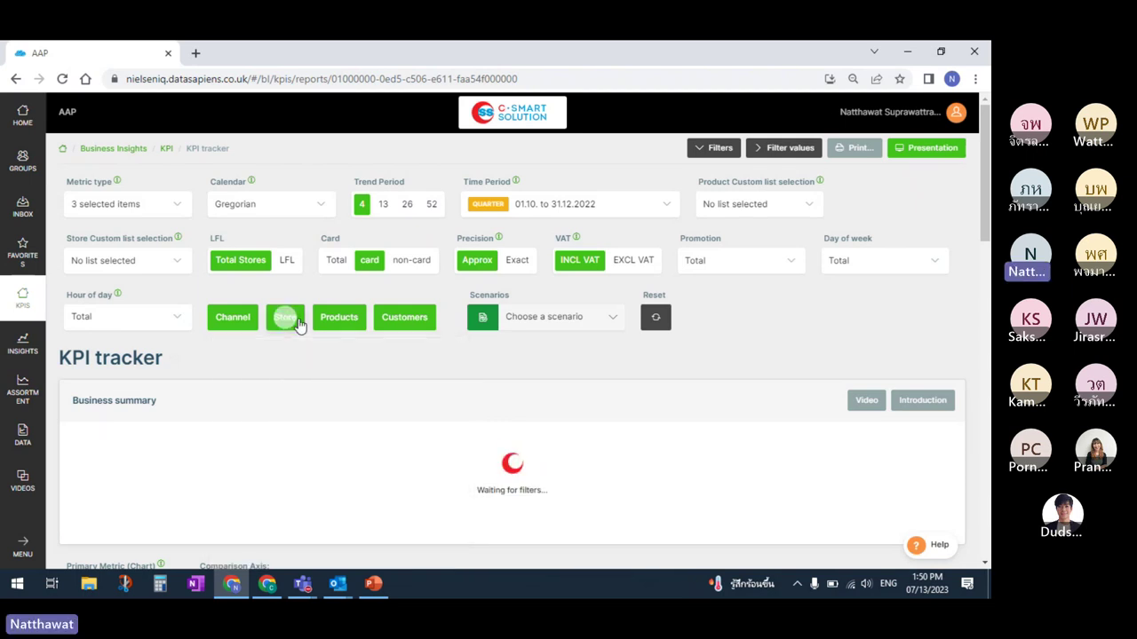
{"action": "left_click", "coordinate": [289, 320]}
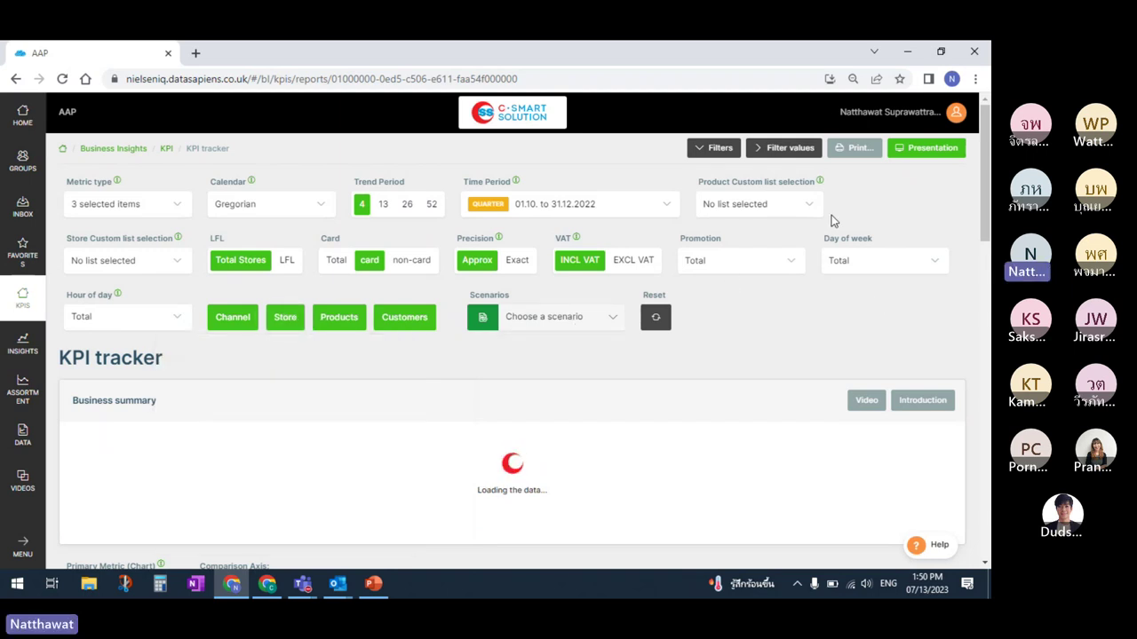
{"action": "scroll", "coordinate": [825, 299], "scroll_direction": "down", "scroll_amount": 2}
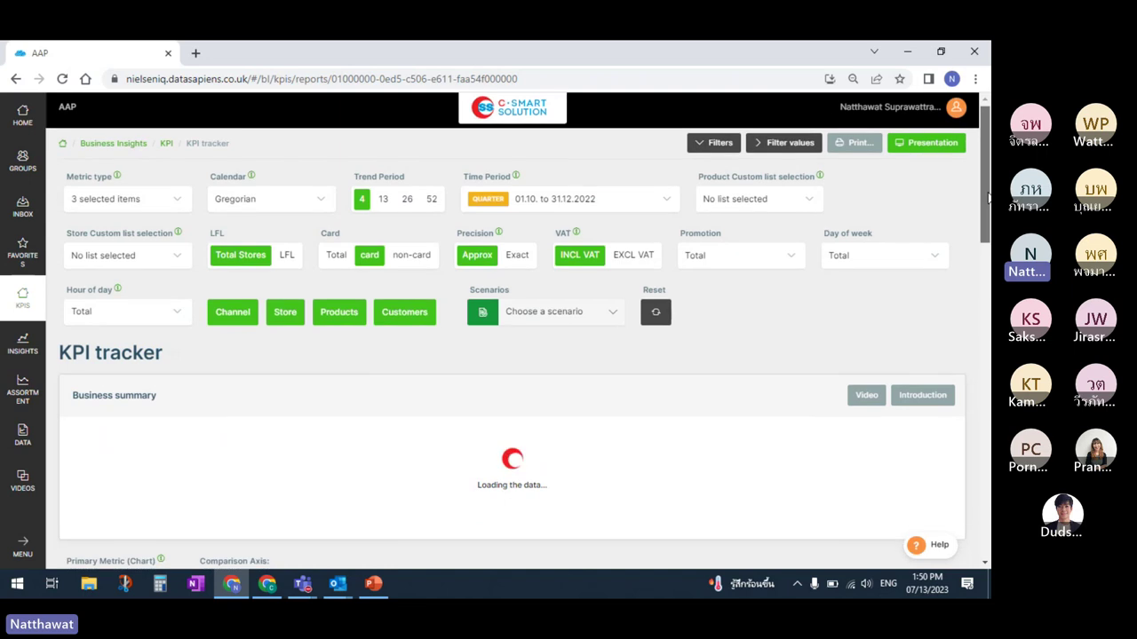
{"action": "scroll", "coordinate": [511, 399], "scroll_direction": "down", "scroll_amount": 1}
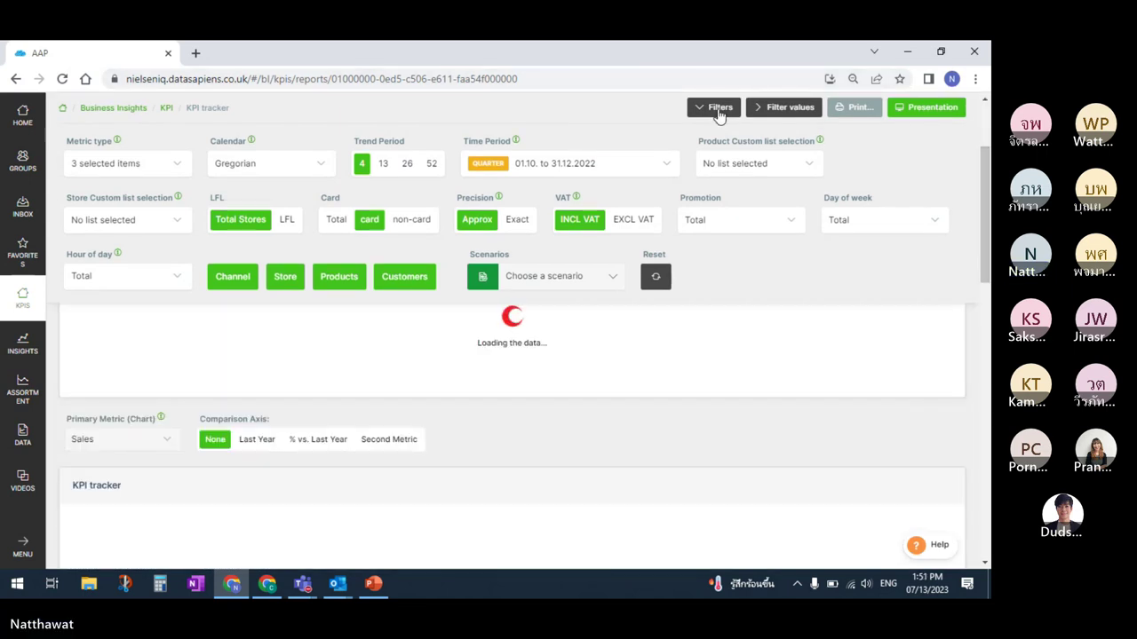
{"action": "scroll", "coordinate": [860, 183], "scroll_direction": "up", "scroll_amount": 3}
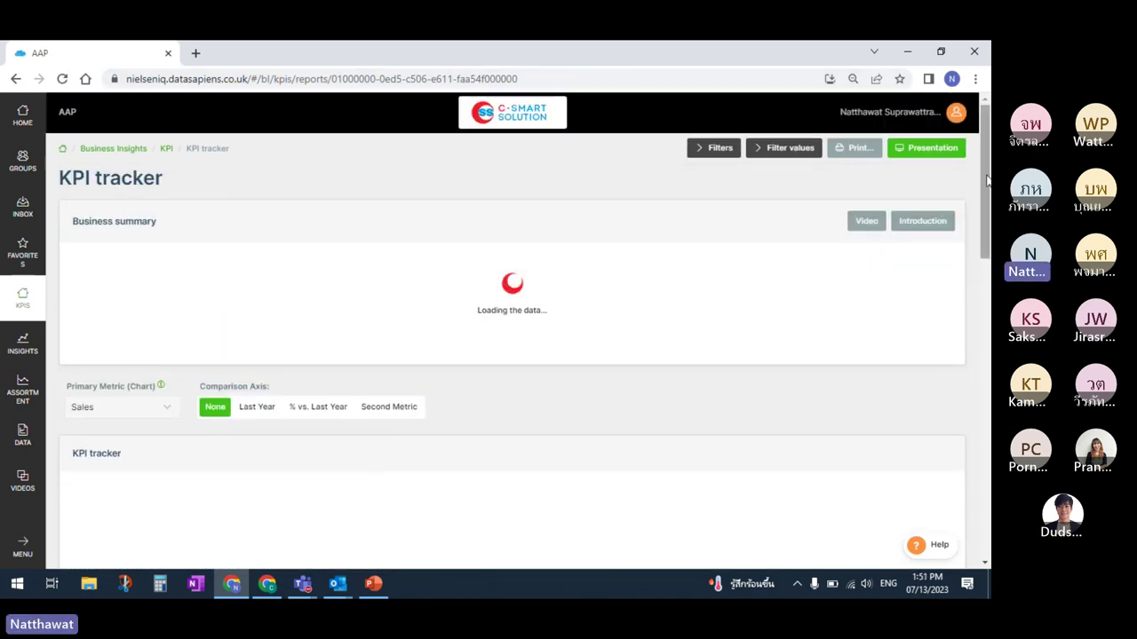
{"action": "scroll", "coordinate": [988, 184], "scroll_direction": "down", "scroll_amount": 1}
{"action": "scroll", "coordinate": [988, 184], "scroll_direction": "up", "scroll_amount": 1}
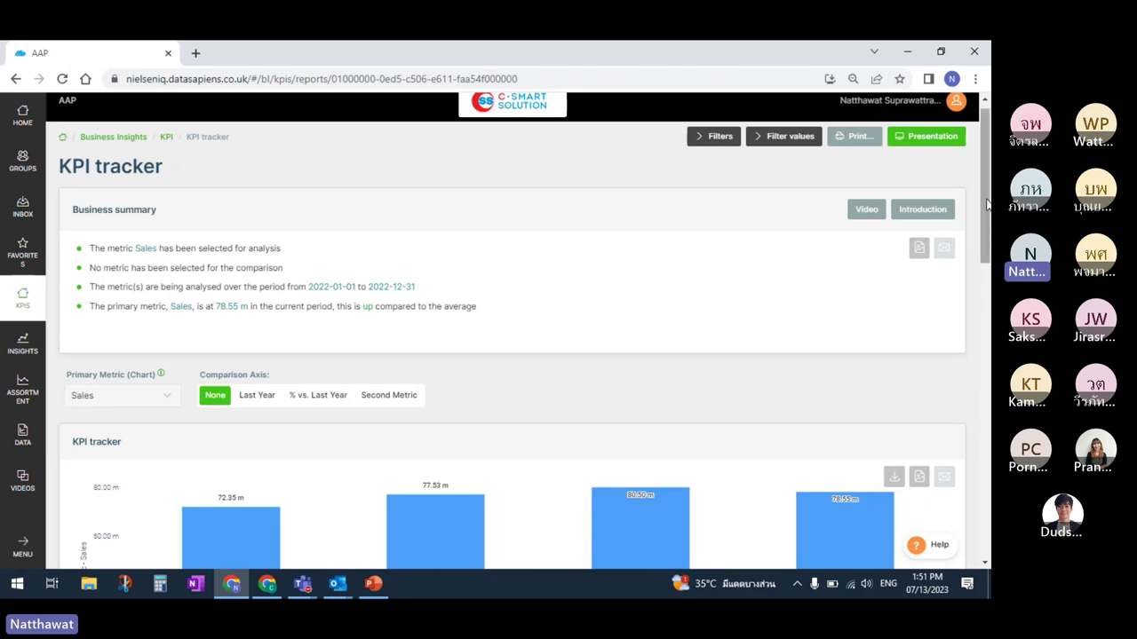
Read the quarterly Sales values for 202202 and 202204 in the KPI tracker chart
{"action": "left_click_drag", "start_coordinate": [988, 204], "coordinate": [988, 281]}
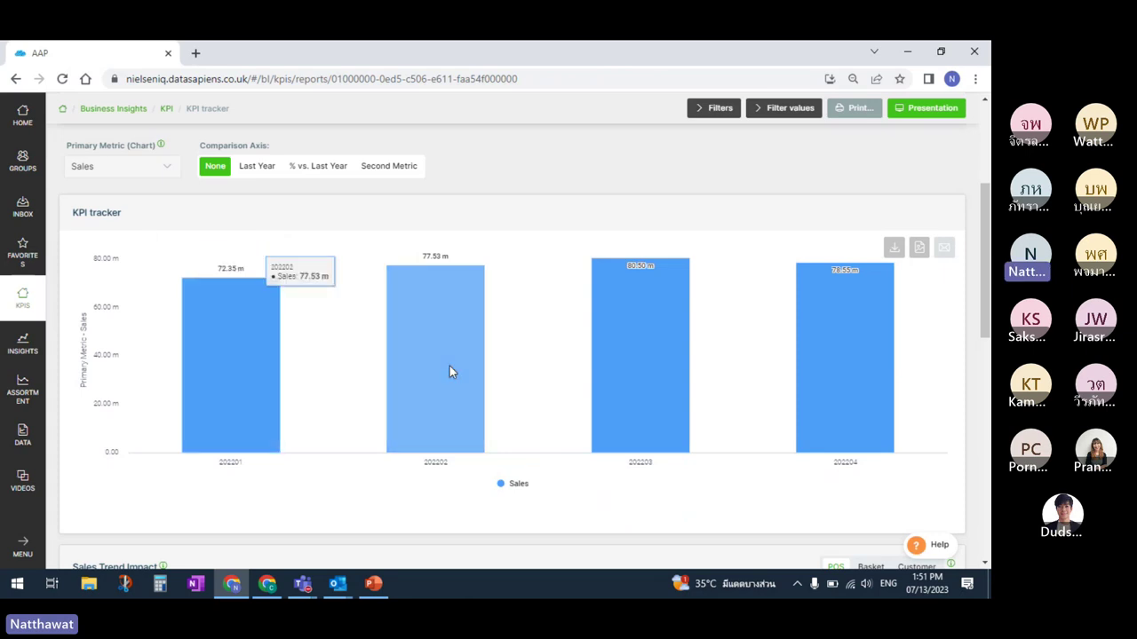
{"action": "mouse_move", "coordinate": [460, 371]}
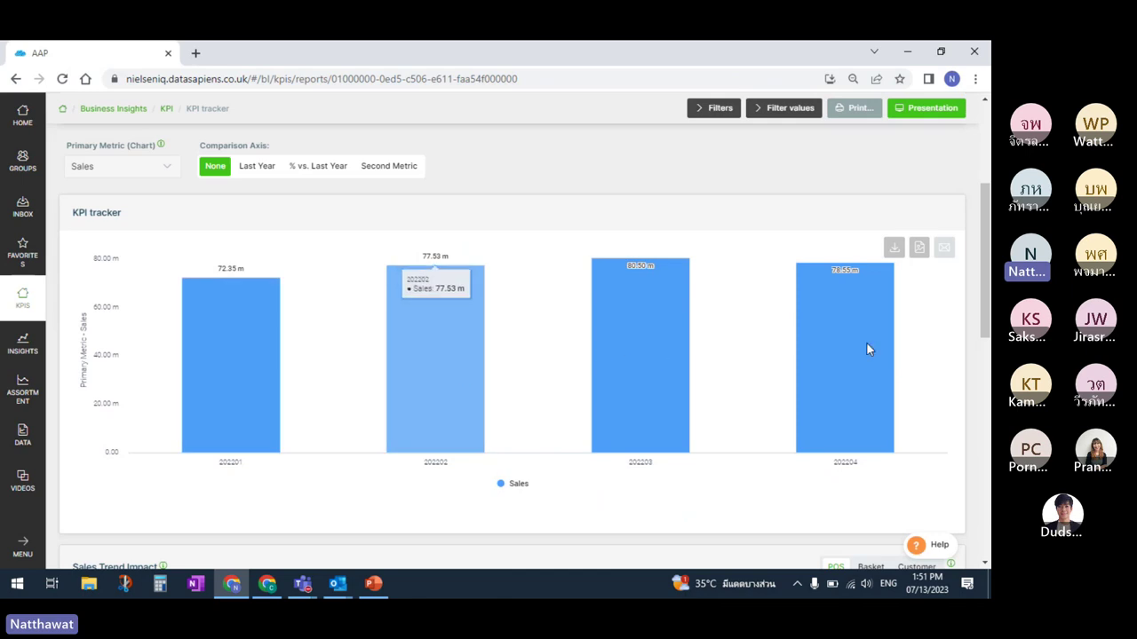
{"action": "mouse_move", "coordinate": [868, 348]}
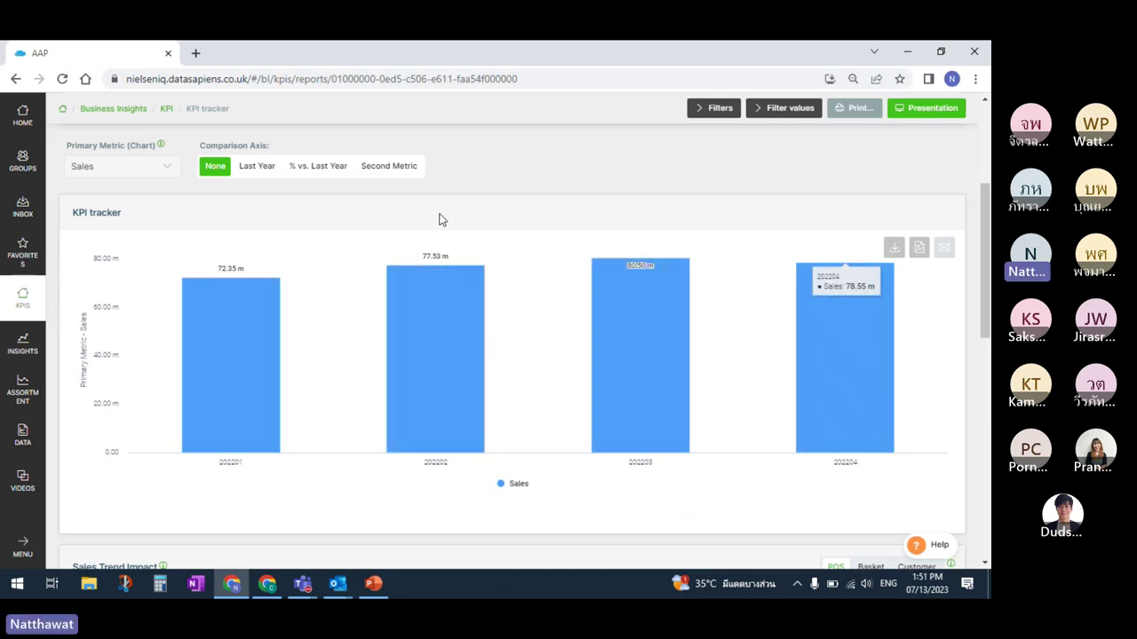
Browse the primary metrics available for the KPI tracker chart, keeping Sales selected
{"action": "left_click", "coordinate": [165, 171]}
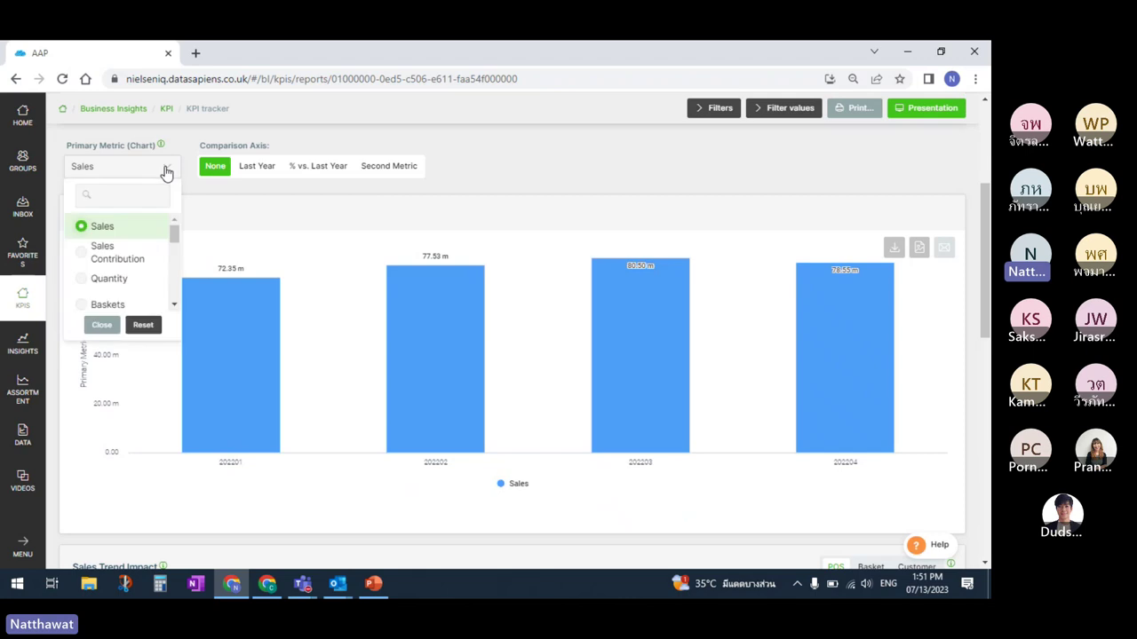
{"action": "mouse_move", "coordinate": [178, 235]}
{"action": "left_mouse_down"}
{"action": "mouse_move", "coordinate": [180, 297]}
{"action": "mouse_move", "coordinate": [180, 229]}
{"action": "left_mouse_up"}
{"action": "left_click", "coordinate": [174, 307]}
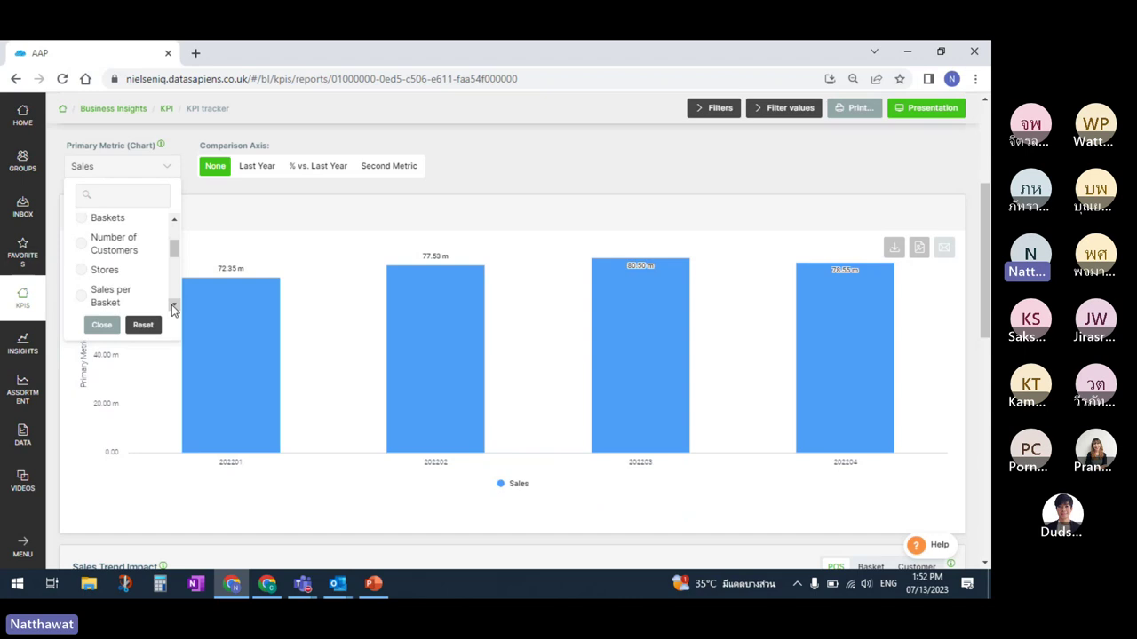
{"action": "left_click", "coordinate": [173, 306]}
{"action": "left_click", "coordinate": [173, 306]}
{"action": "left_click", "coordinate": [173, 306]}
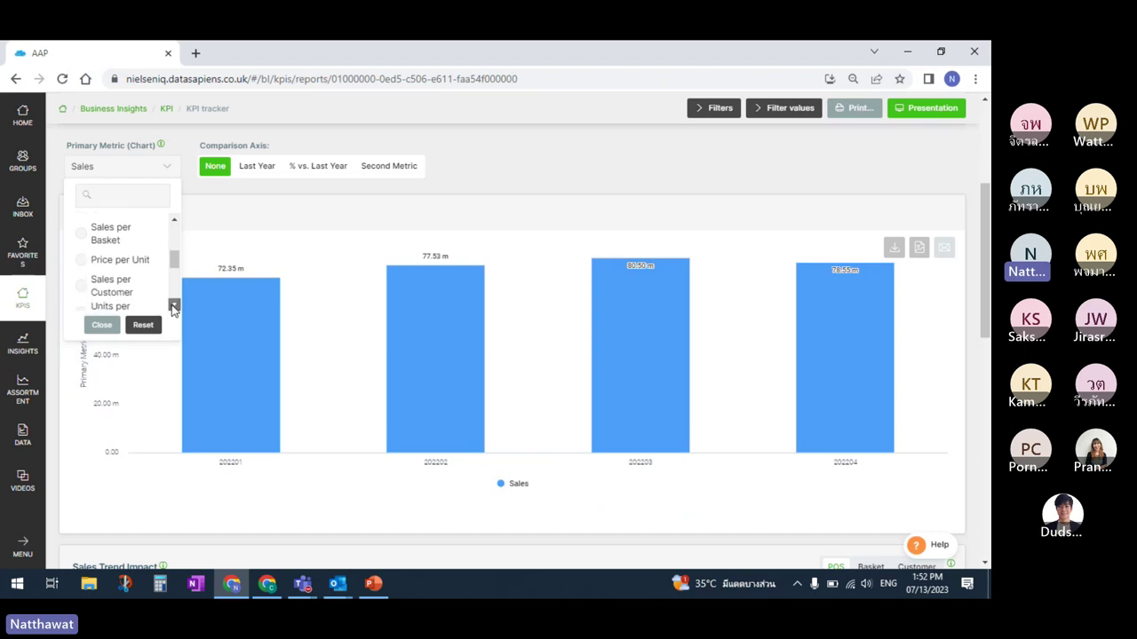
{"action": "left_click", "coordinate": [173, 306]}
{"action": "left_click", "coordinate": [173, 306]}
{"action": "left_click_drag", "start_coordinate": [174, 275], "coordinate": [167, 228]}
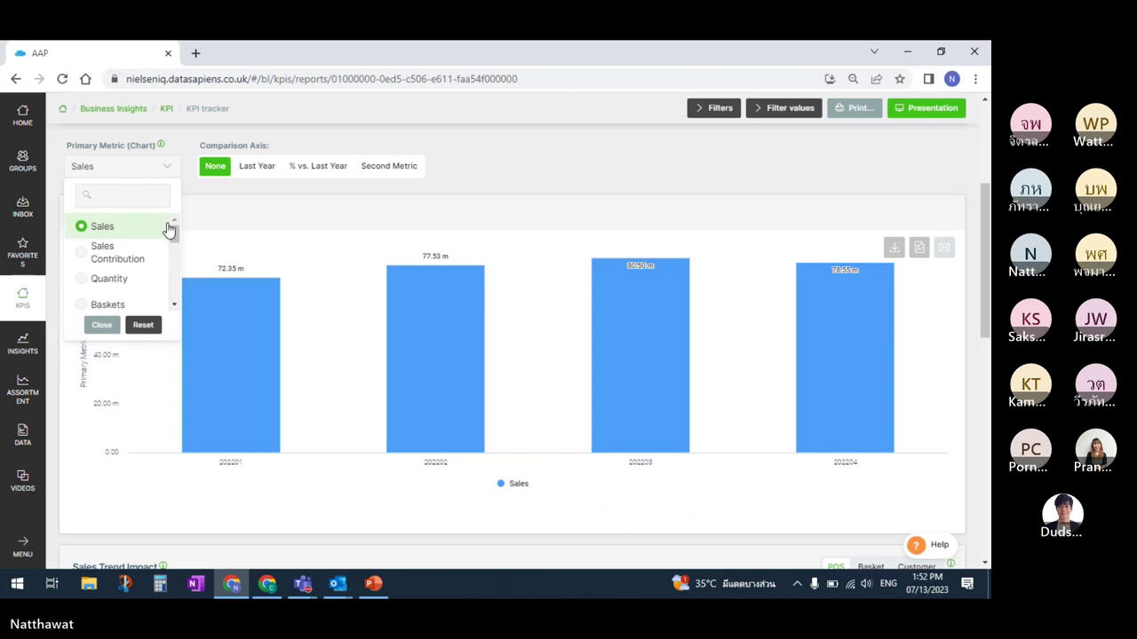
{"action": "left_click", "coordinate": [142, 177]}
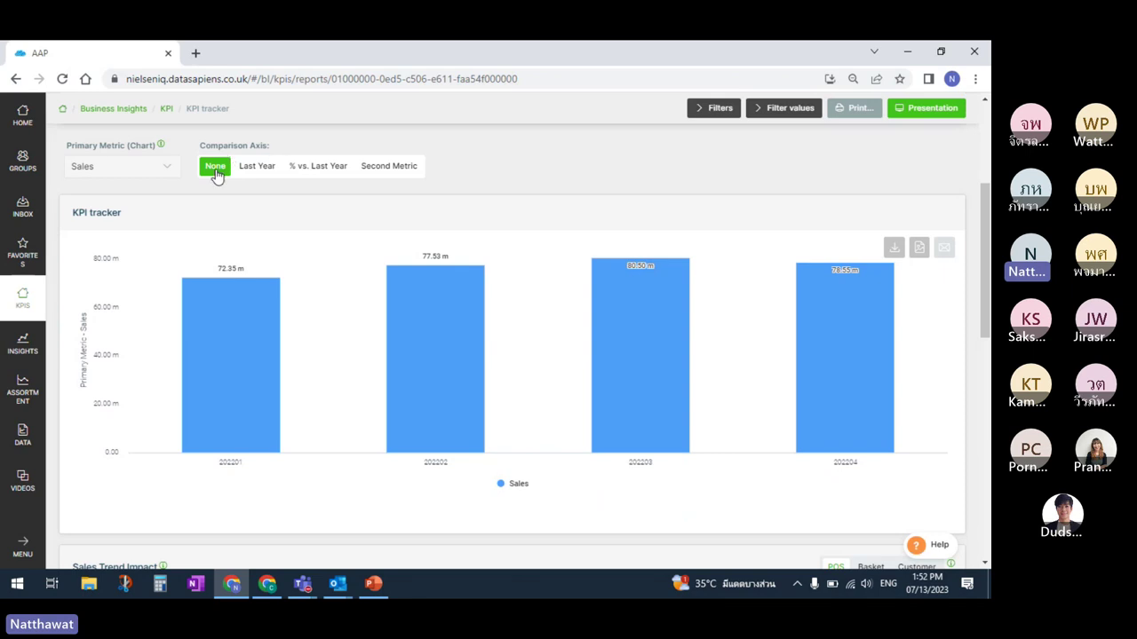
Compare Sales with Last Year on the primary axis and inspect the quarterly points, and view the % vs. Last Year comparison
{"action": "left_click", "coordinate": [248, 172]}
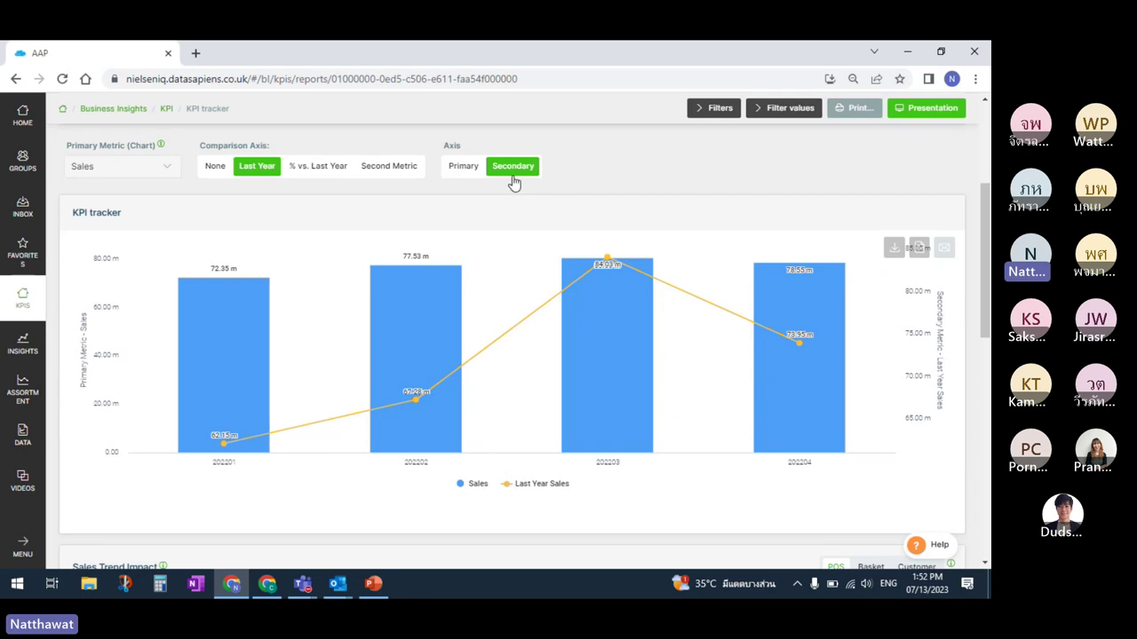
{"action": "left_click", "coordinate": [465, 170]}
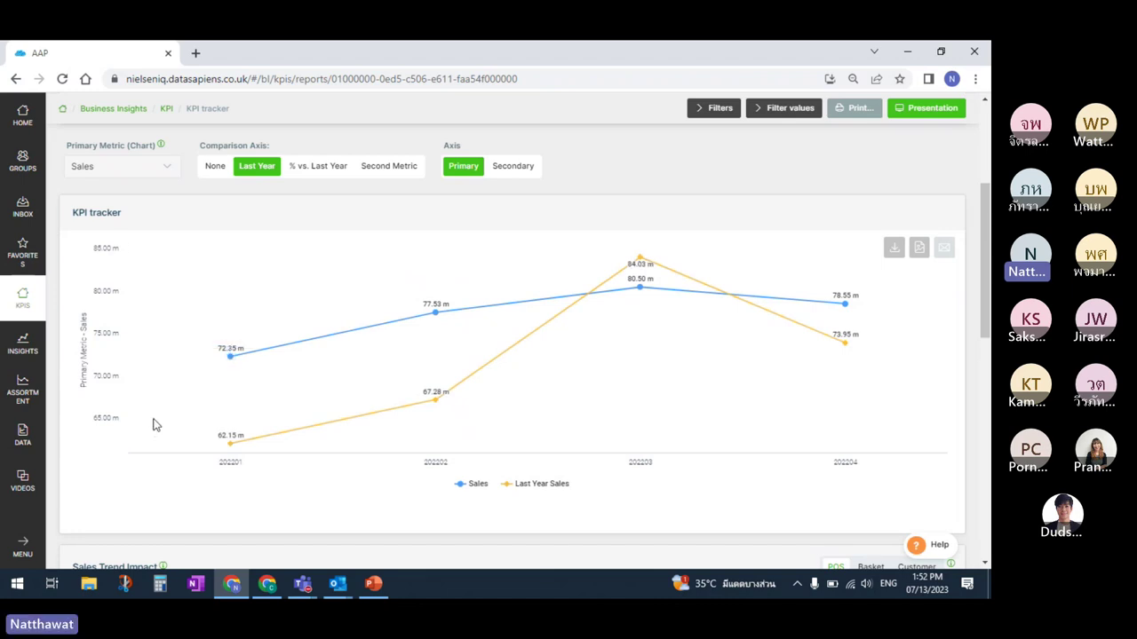
{"action": "mouse_move", "coordinate": [236, 357]}
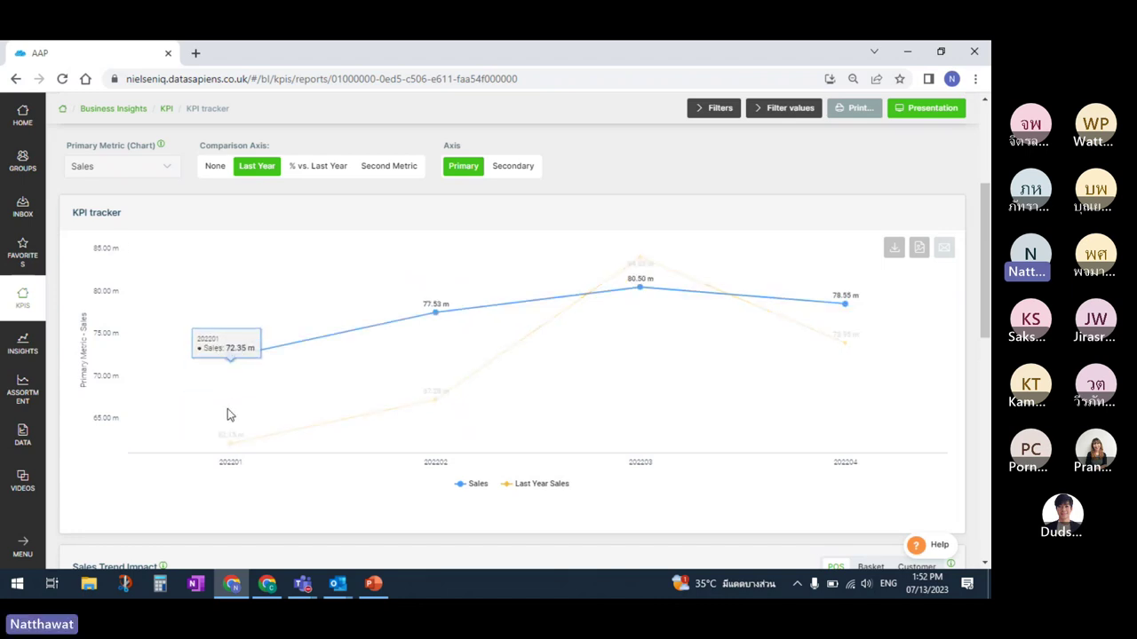
{"action": "mouse_move", "coordinate": [238, 444]}
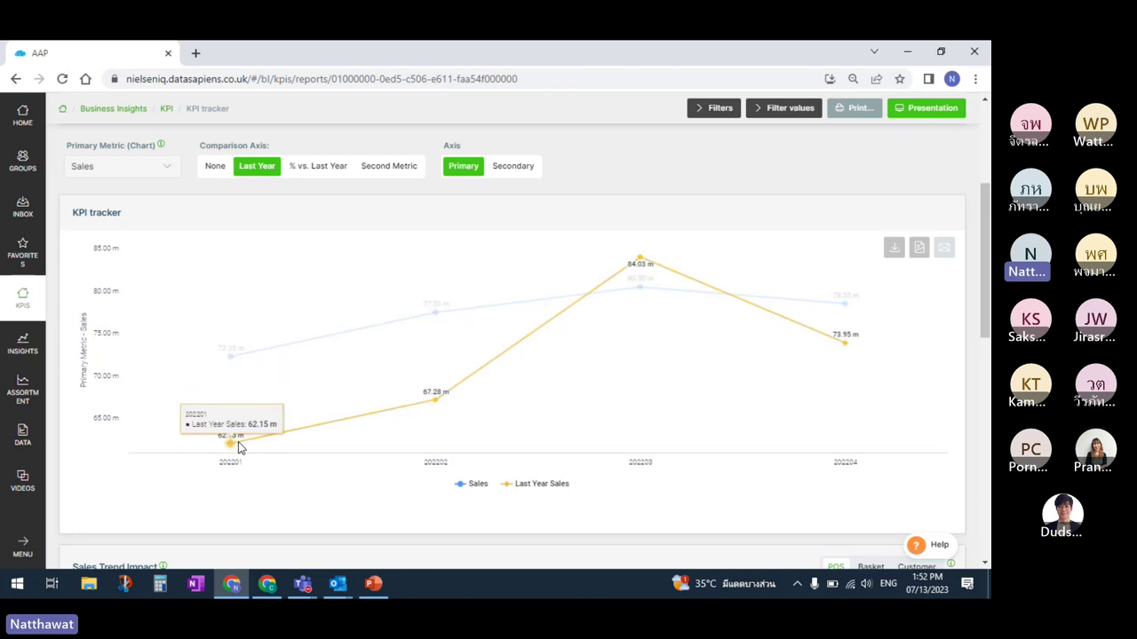
{"action": "mouse_move", "coordinate": [441, 419]}
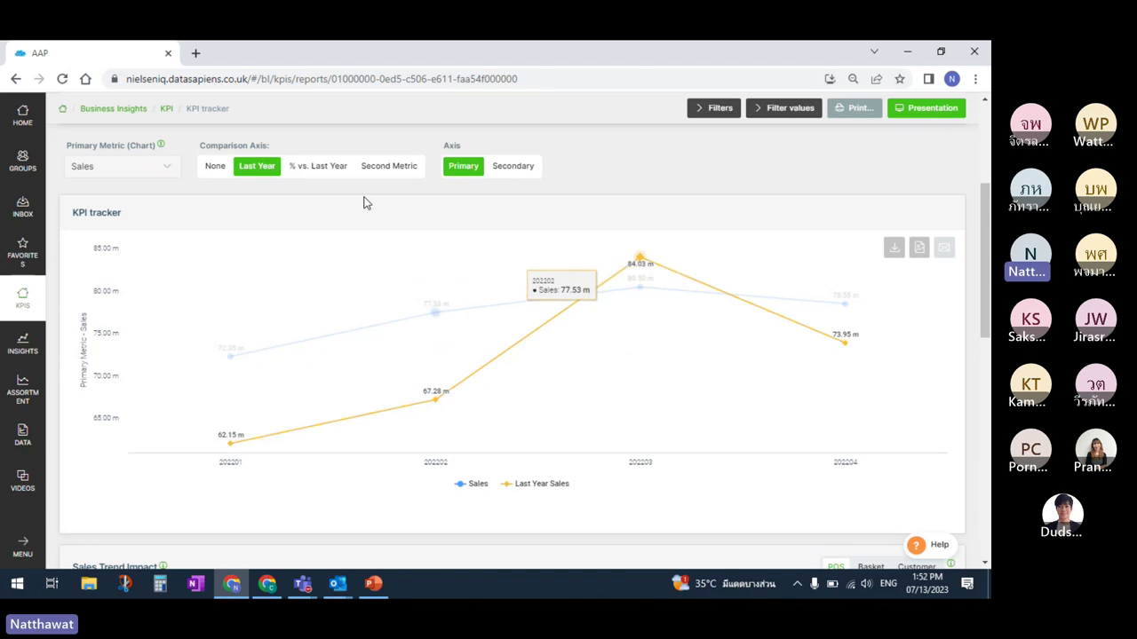
{"action": "left_click", "coordinate": [312, 170]}
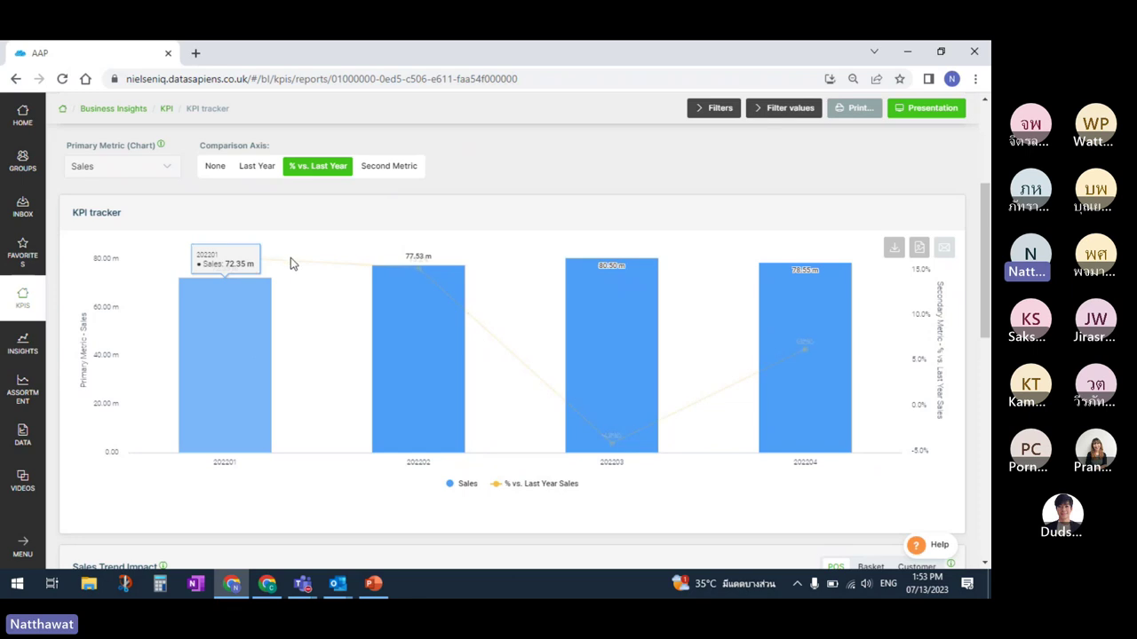
{"action": "mouse_move", "coordinate": [296, 268]}
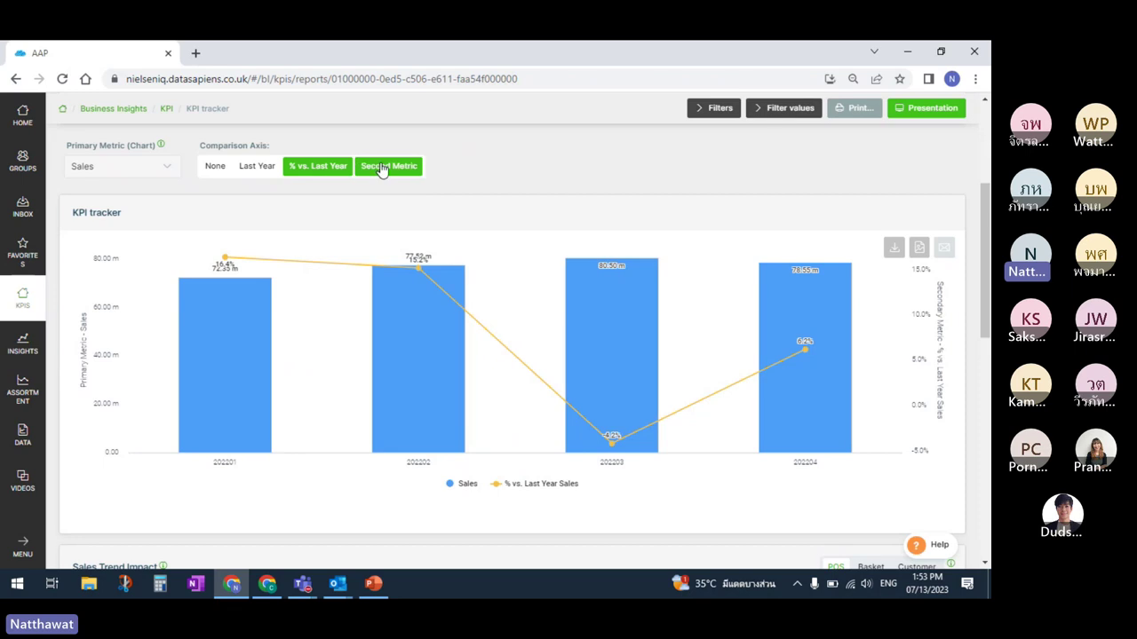
Compare Sales with a second metric by searching for "customer" and choosing Number of Customers as the secondary metric
{"action": "left_click", "coordinate": [381, 168]}
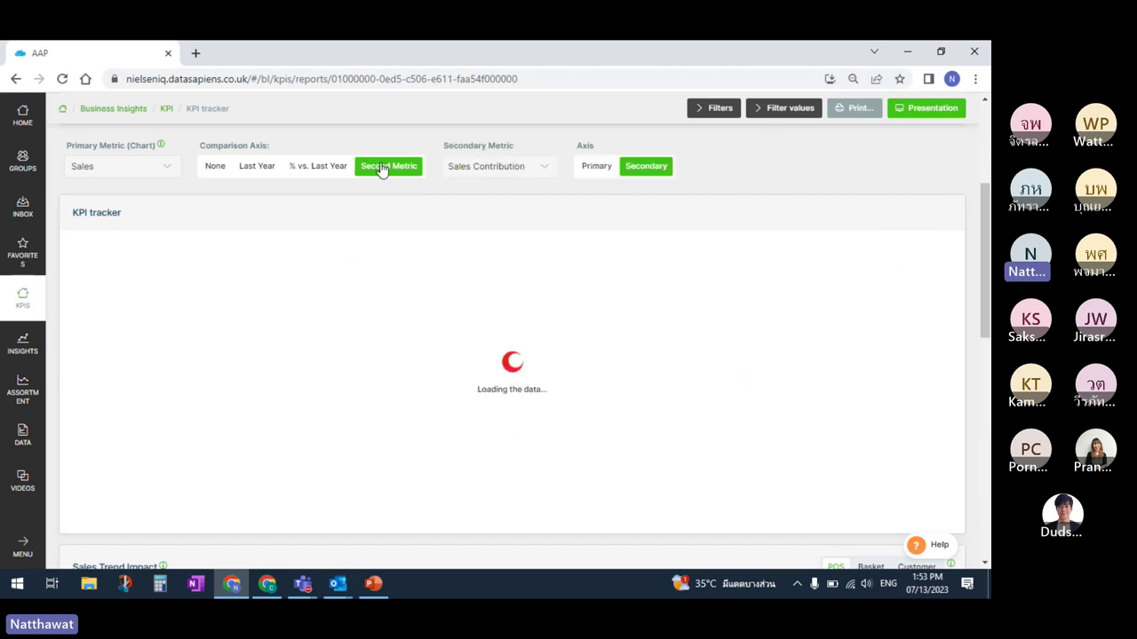
{"action": "left_click", "coordinate": [510, 168]}
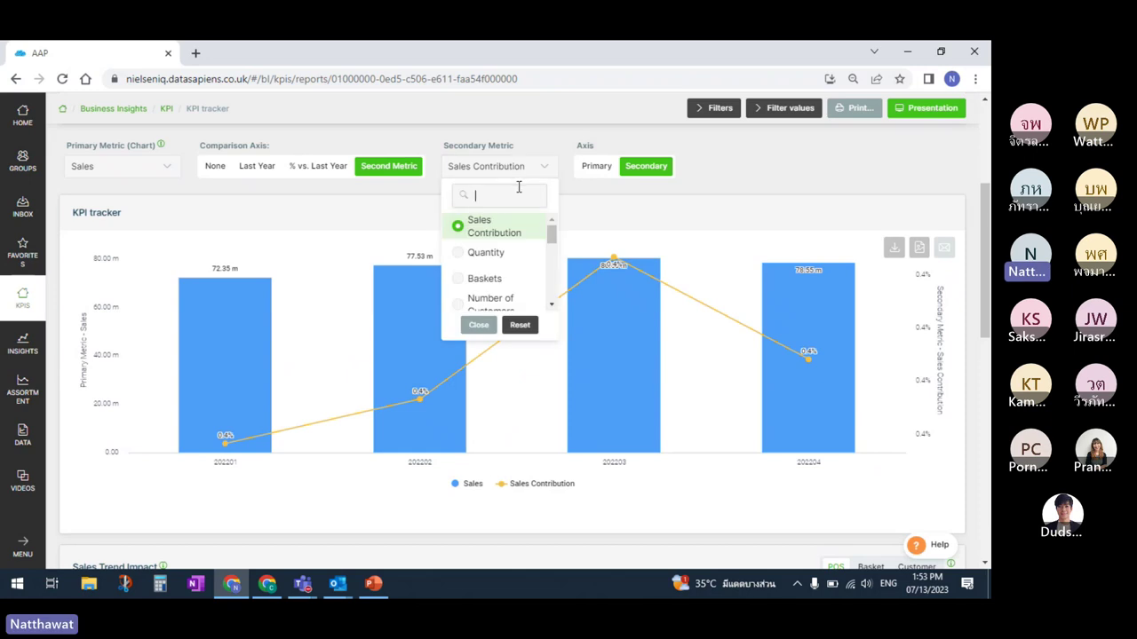
{"action": "type", "text": "customer"}
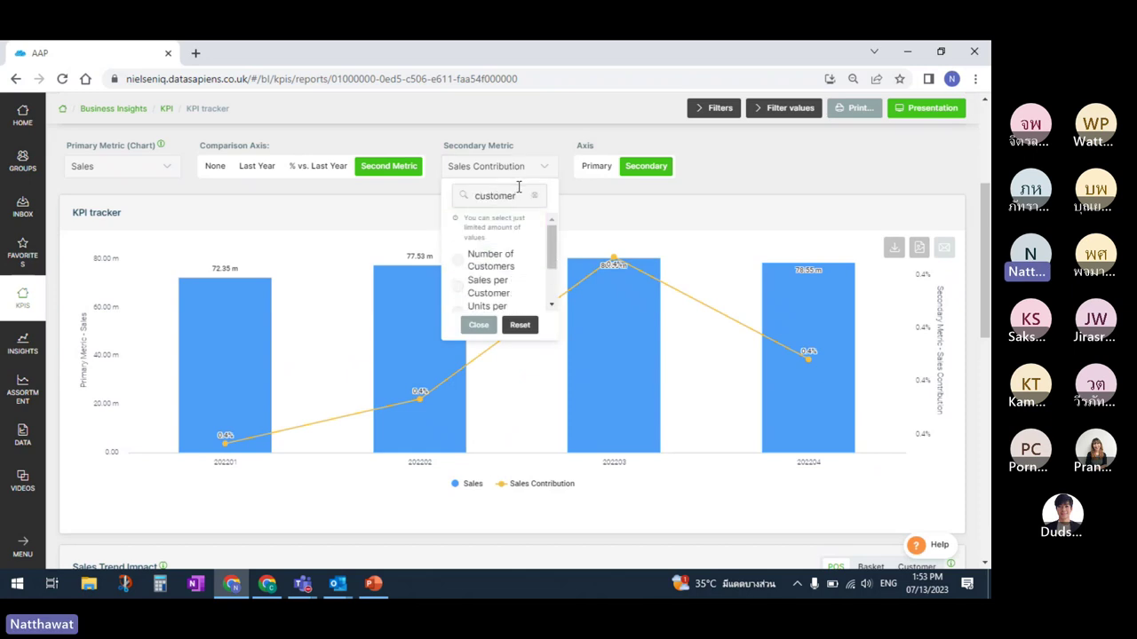
{"action": "left_click", "coordinate": [489, 260]}
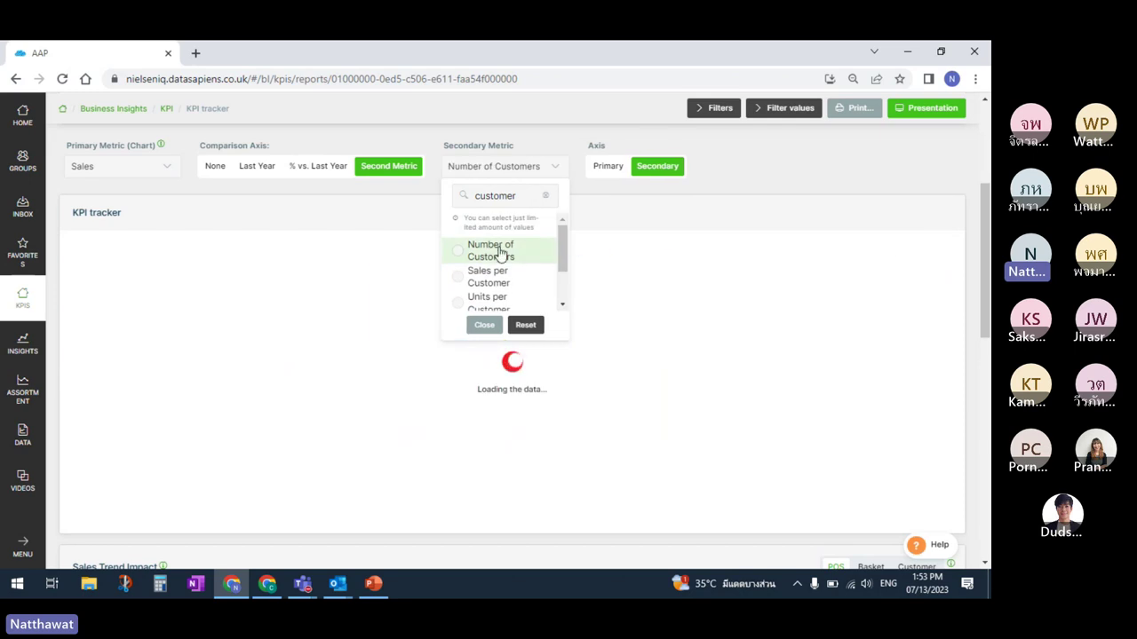
{"action": "left_click", "coordinate": [524, 171]}
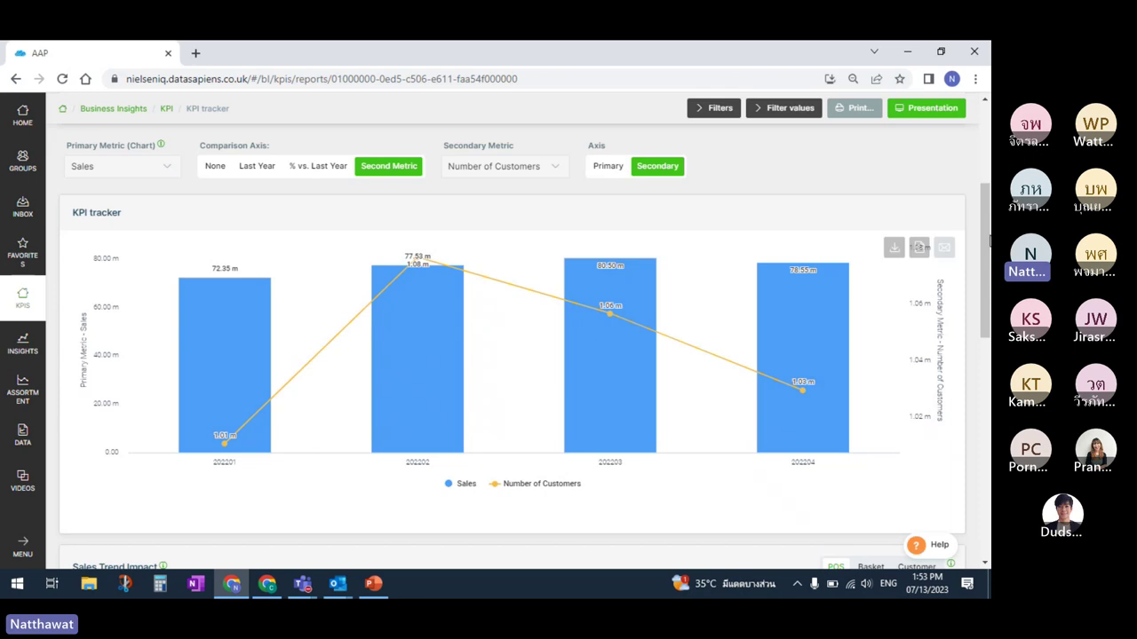
Examine the POS breakdown of sales impact by quarter in the Sales Trend Impact chart
{"action": "scroll", "coordinate": [985, 242], "scroll_direction": "down", "scroll_amount": 1}
{"action": "scroll", "coordinate": [986, 240], "scroll_direction": "down", "scroll_amount": 1}
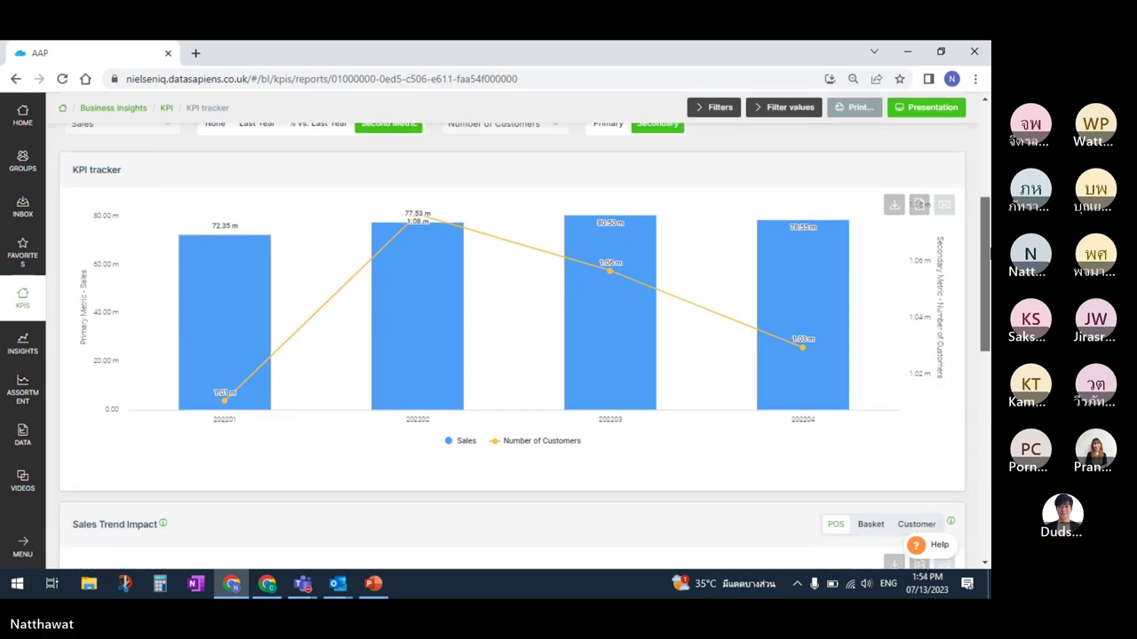
{"action": "scroll", "coordinate": [988, 238], "scroll_direction": "up", "scroll_amount": 2}
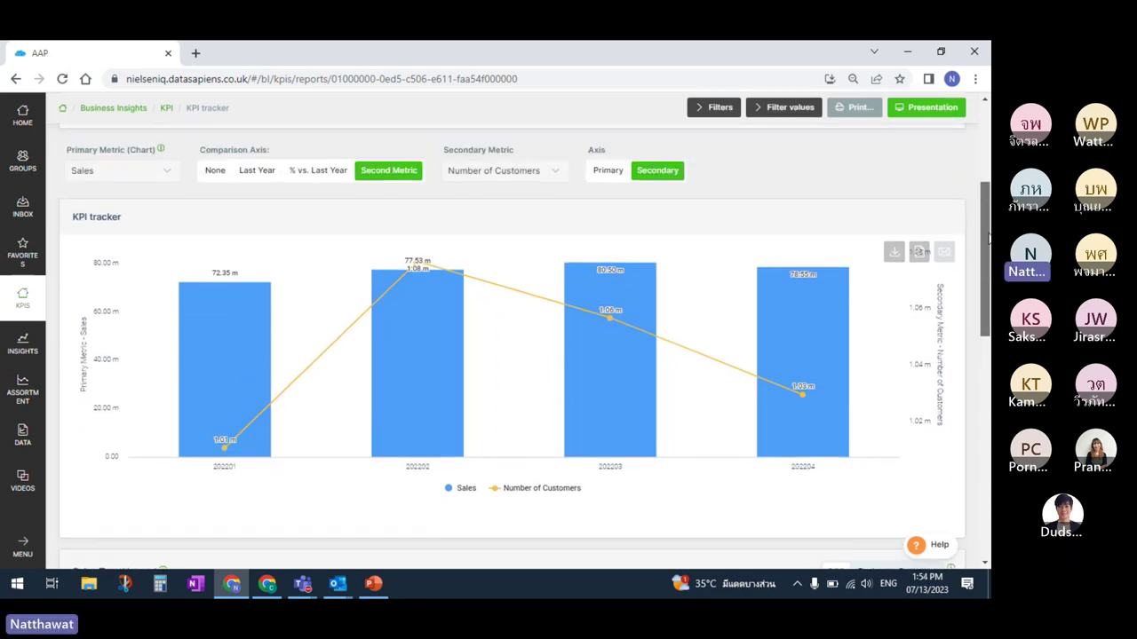
{"action": "scroll", "coordinate": [989, 238], "scroll_direction": "down", "scroll_amount": 5}
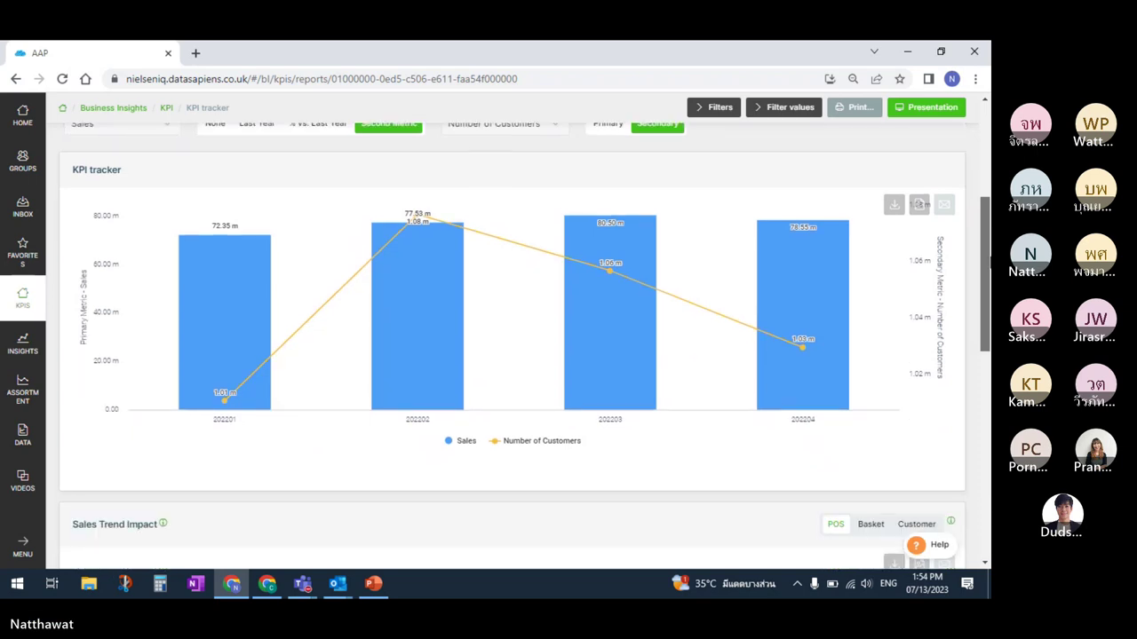
{"action": "scroll", "coordinate": [986, 355], "scroll_direction": "up", "scroll_amount": 1}
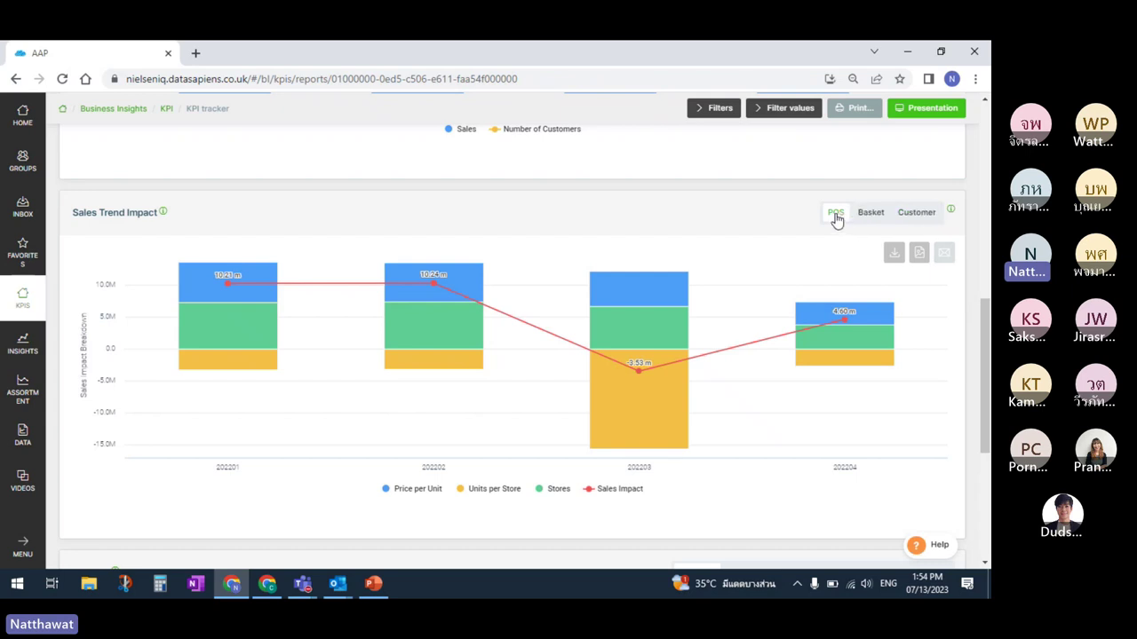
{"action": "mouse_move", "coordinate": [299, 287]}
{"action": "mouse_move", "coordinate": [122, 313]}
{"action": "mouse_move", "coordinate": [194, 296]}
Hide the Price per Unit and Stores series in the Sales Trend Impact chart and show both again
{"action": "left_click", "coordinate": [427, 494]}
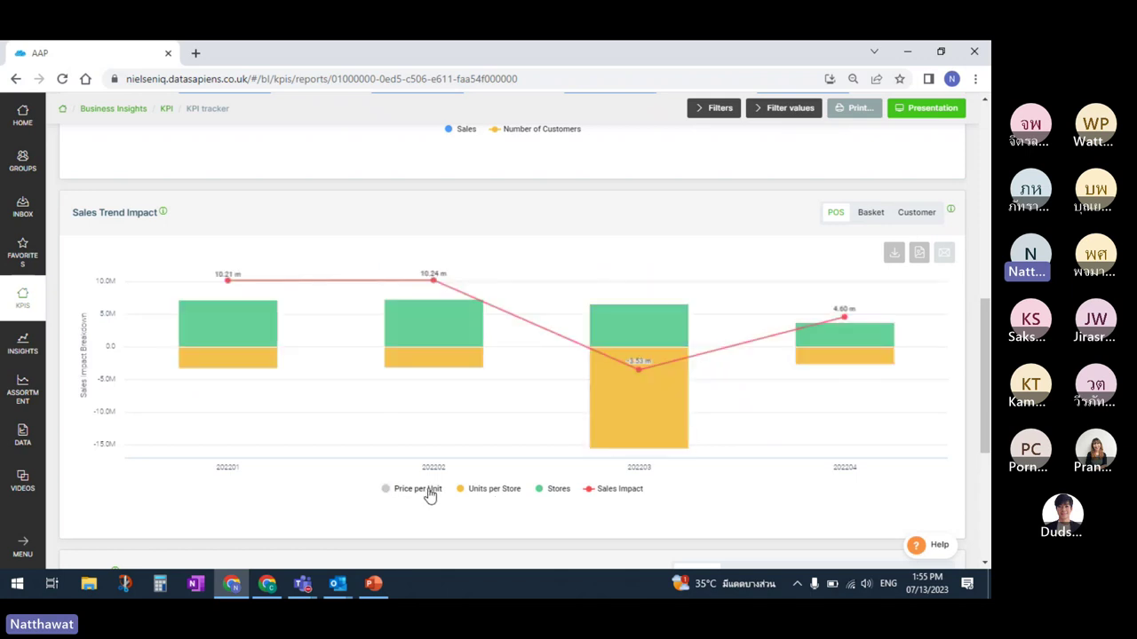
{"action": "left_click", "coordinate": [554, 493]}
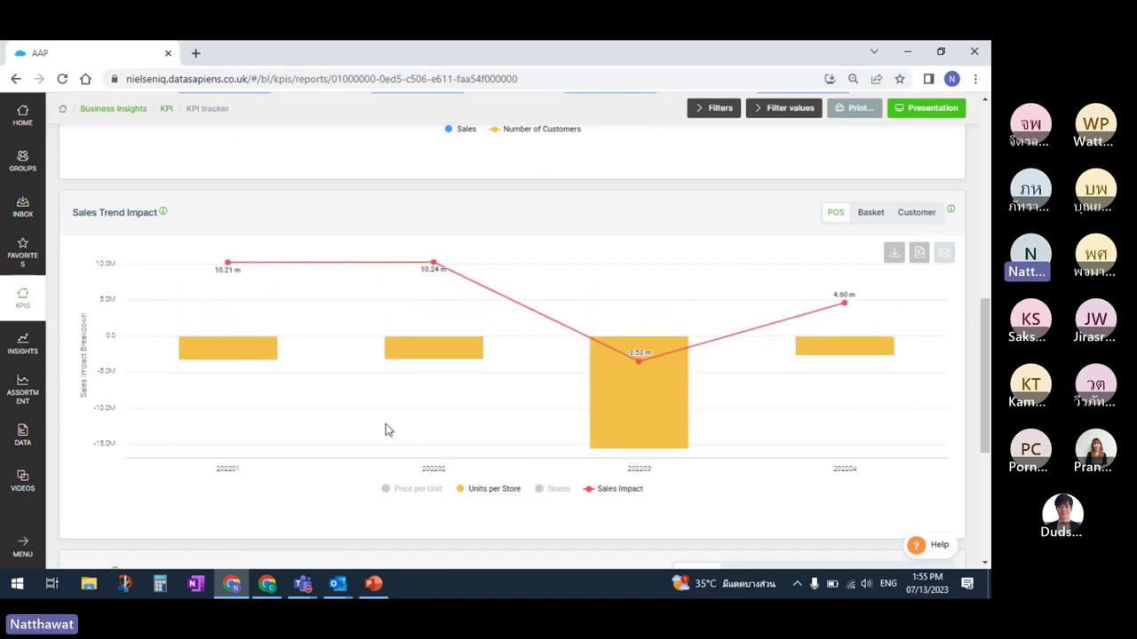
{"action": "left_click", "coordinate": [556, 489]}
{"action": "left_click", "coordinate": [435, 495]}
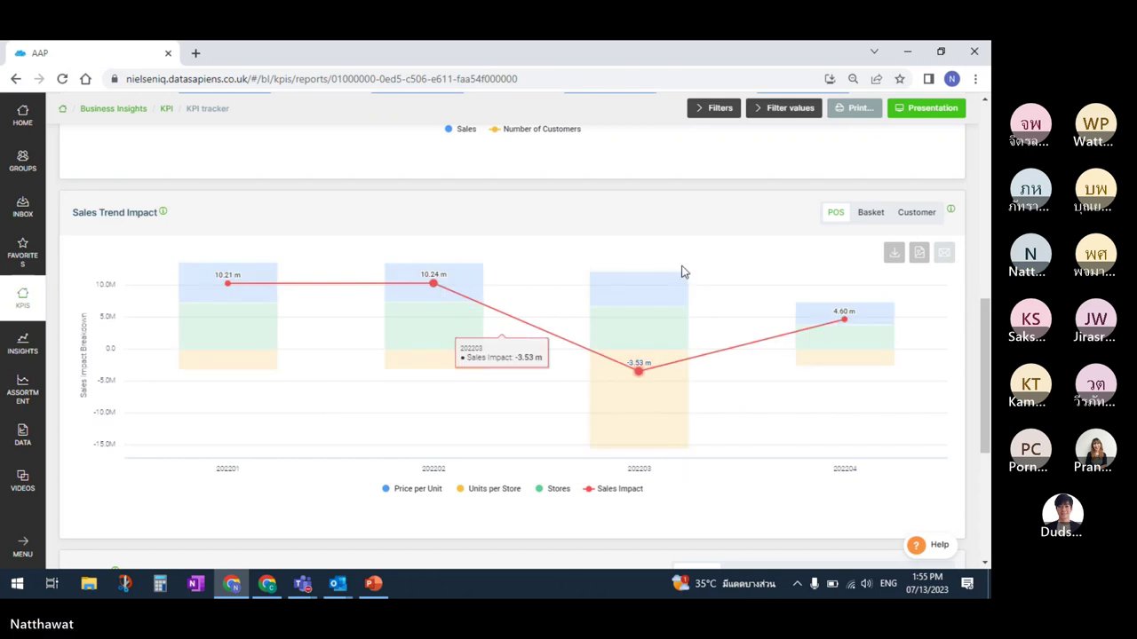
Switch the Sales Trend Impact chart to the Basket breakdown and inspect its quarterly impact
{"action": "left_click", "coordinate": [870, 215]}
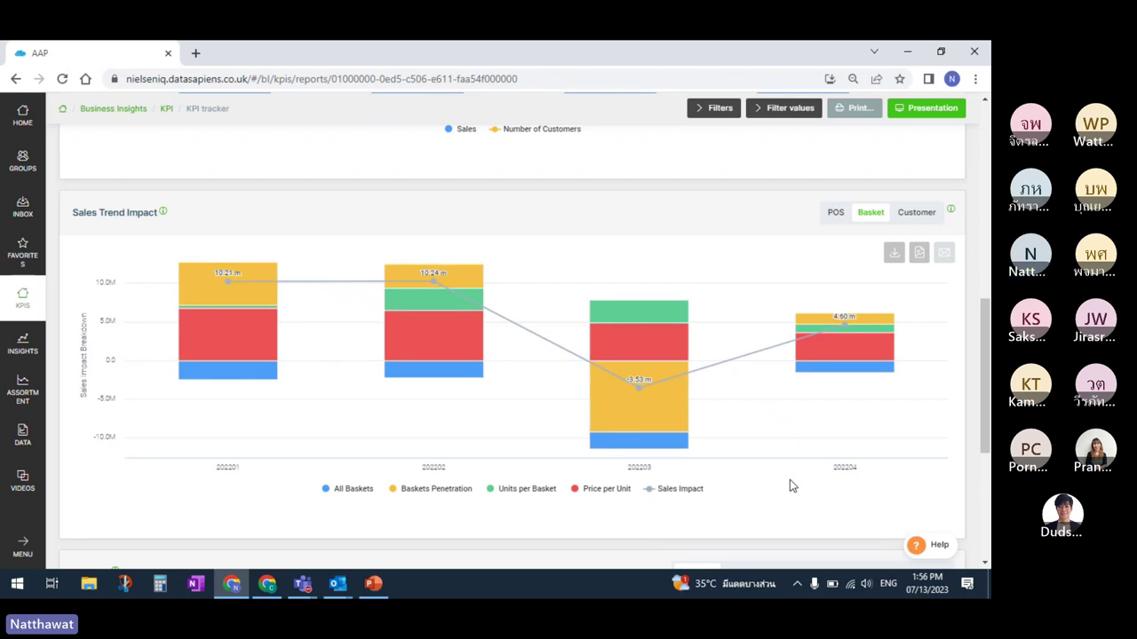
{"action": "mouse_move", "coordinate": [672, 420]}
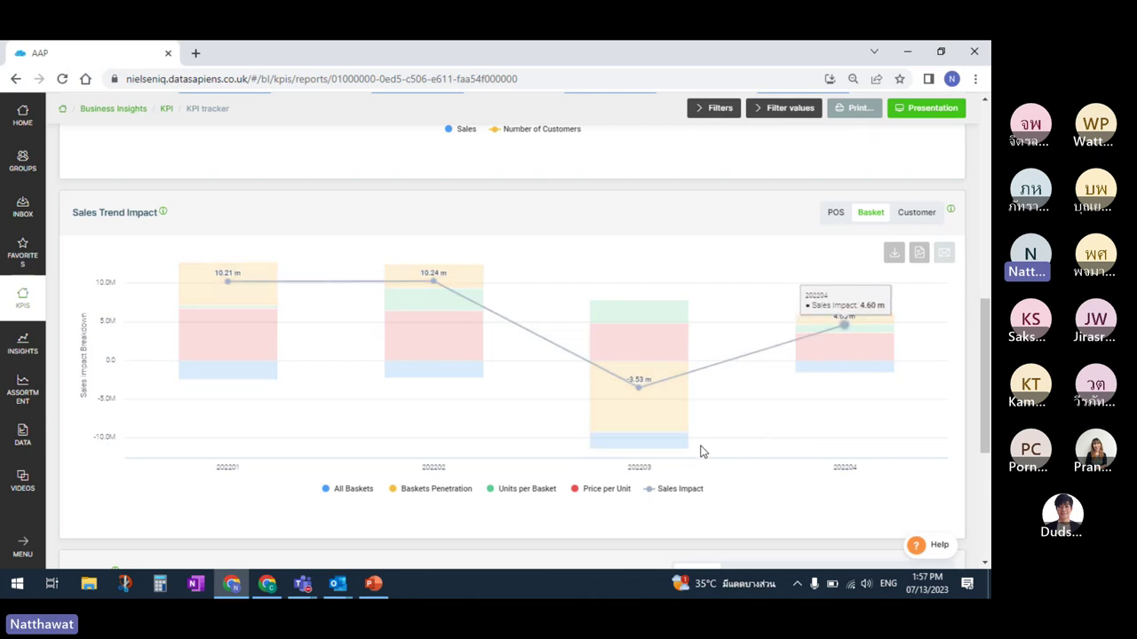
Check the All Baskets impact for quarter 202203 and switch the Sales Trend Impact chart to the Customer breakdown
{"action": "mouse_move", "coordinate": [678, 441]}
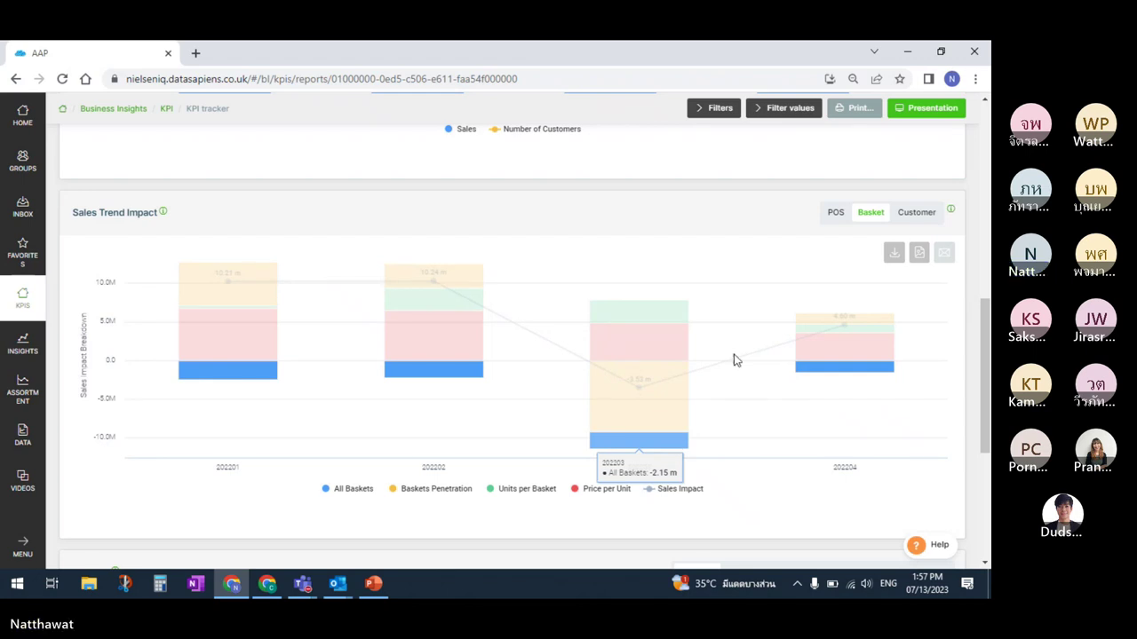
{"action": "left_click", "coordinate": [916, 212]}
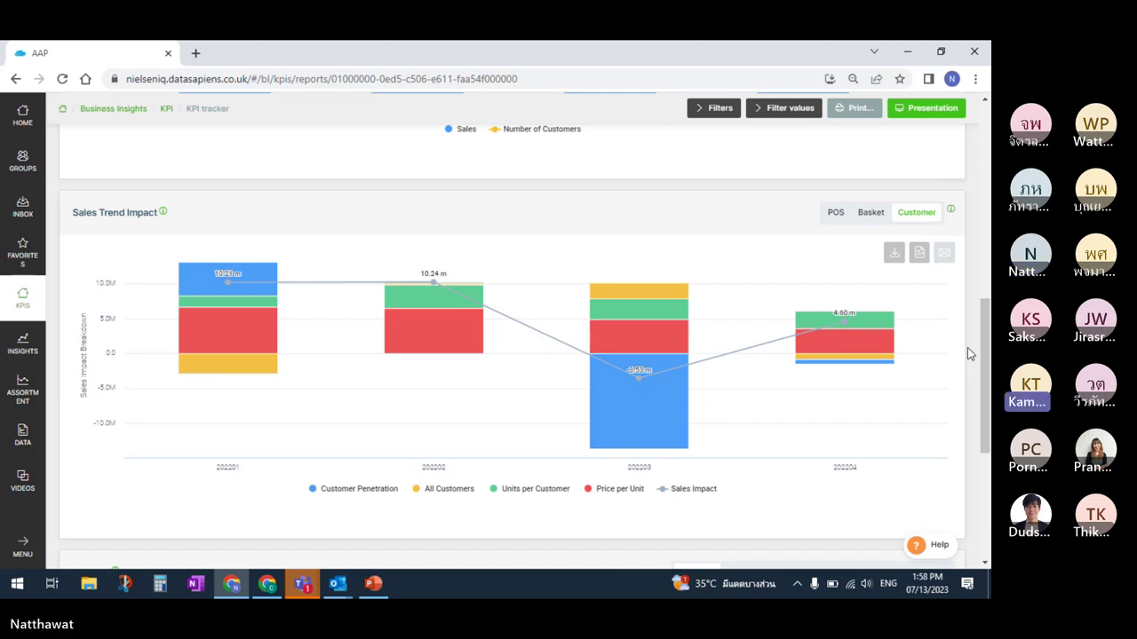
Review the quarters offered in the report's time period filter and return to the Sales Trend Impact chart
{"action": "scroll", "coordinate": [985, 356], "scroll_direction": "up", "scroll_amount": 6}
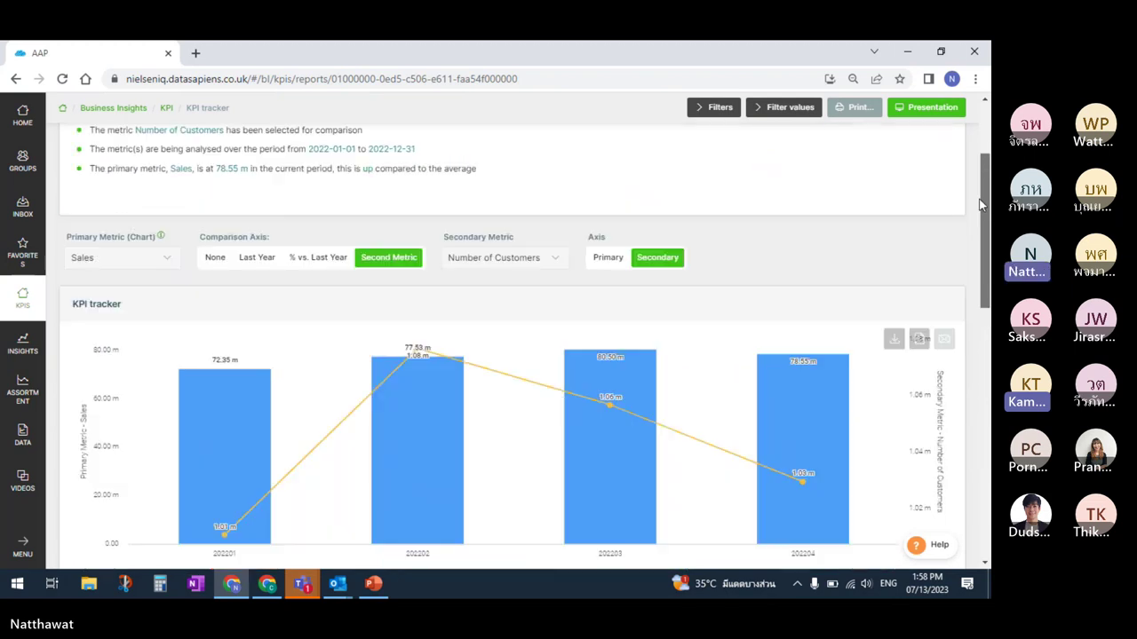
{"action": "left_click", "coordinate": [719, 112]}
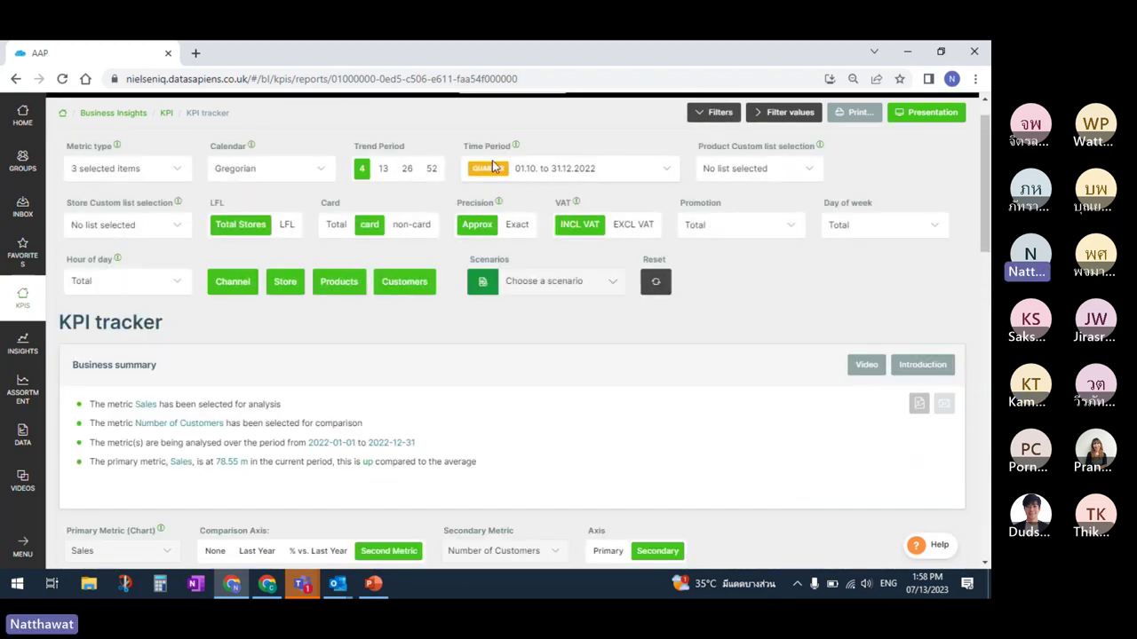
{"action": "left_click", "coordinate": [563, 174]}
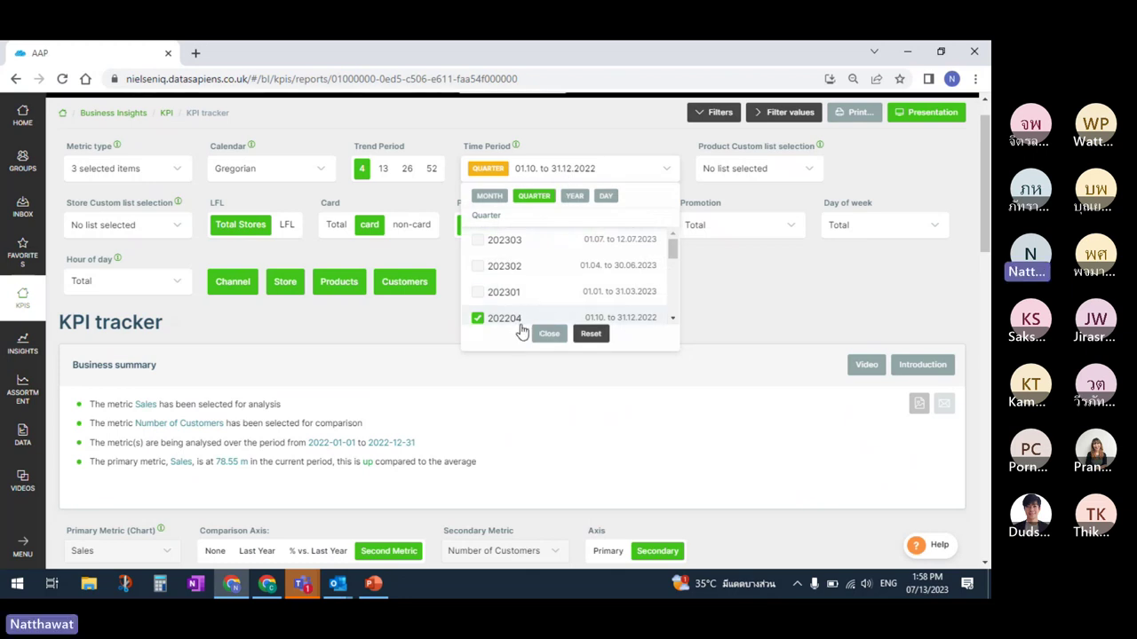
{"action": "left_click", "coordinate": [649, 173]}
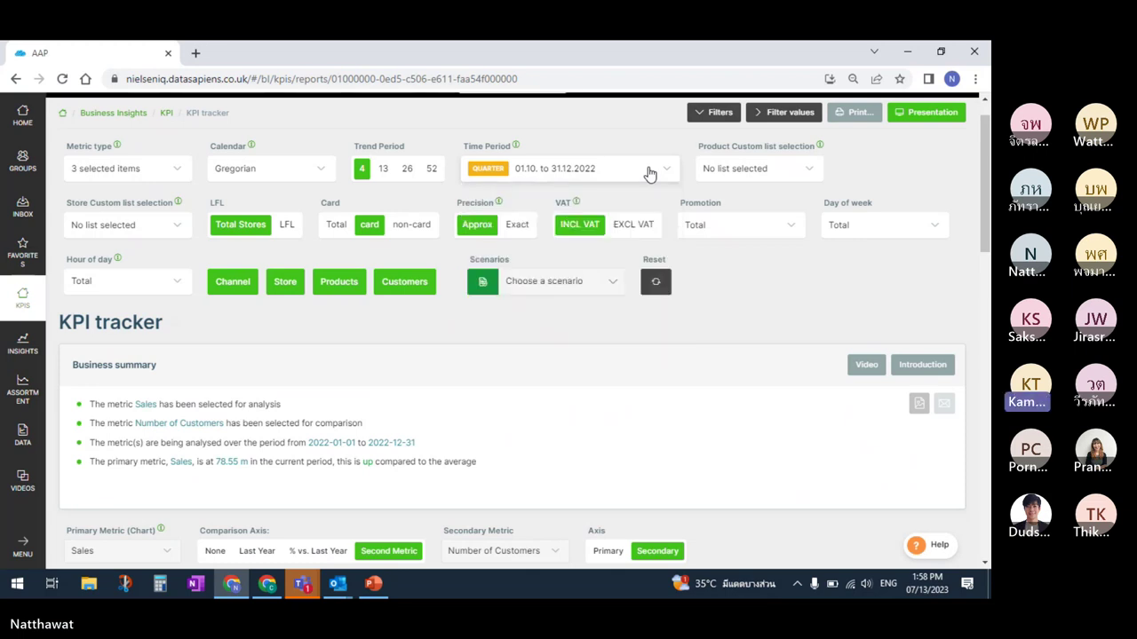
{"action": "left_click", "coordinate": [721, 114]}
{"action": "left_click_drag", "start_coordinate": [989, 157], "coordinate": [988, 331]}
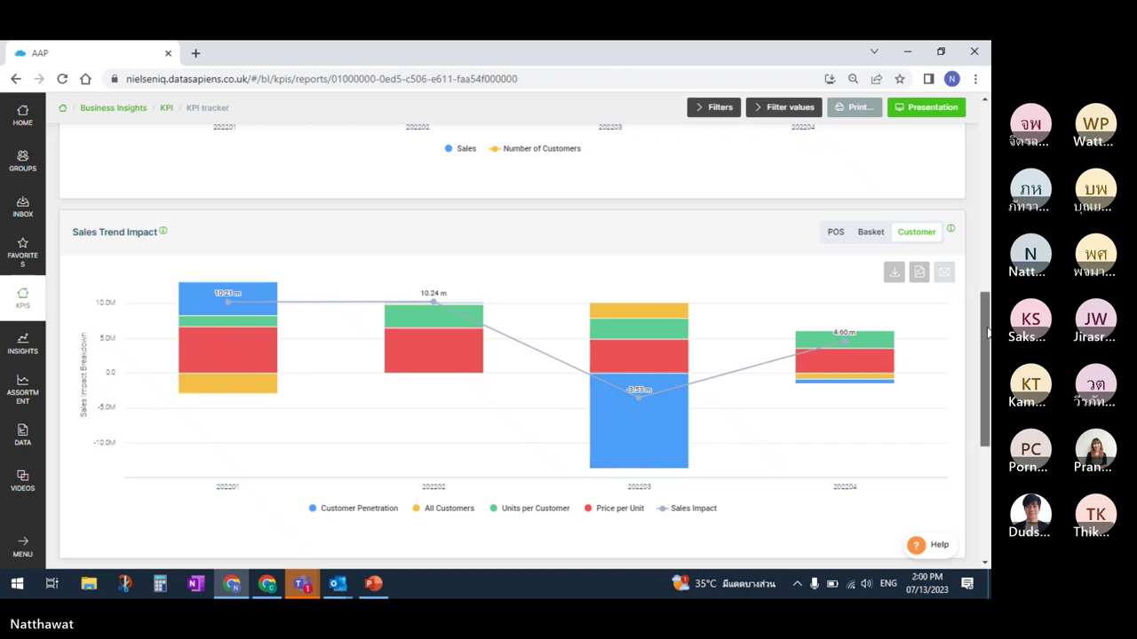
Examine the This Year and Last Year metrics per quarter in the Detailed table
{"action": "left_click_drag", "start_coordinate": [988, 331], "coordinate": [985, 446]}
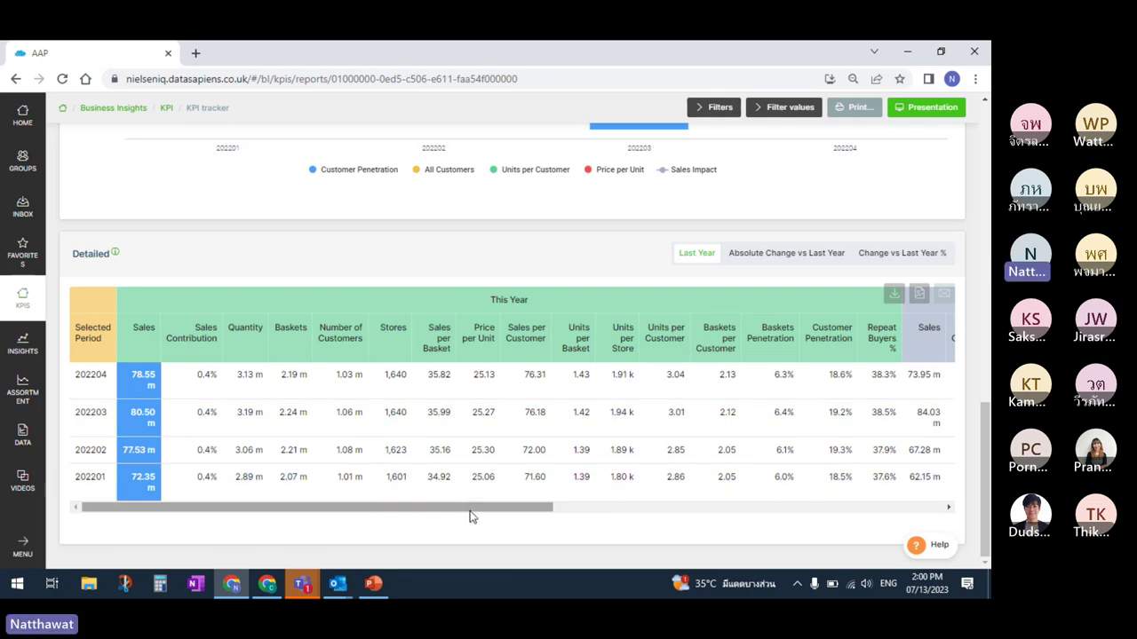
{"action": "scroll", "coordinate": [510, 502], "scroll_direction": "right", "scroll_amount": 1}
{"action": "scroll", "coordinate": [550, 494], "scroll_direction": "right", "scroll_amount": 10}
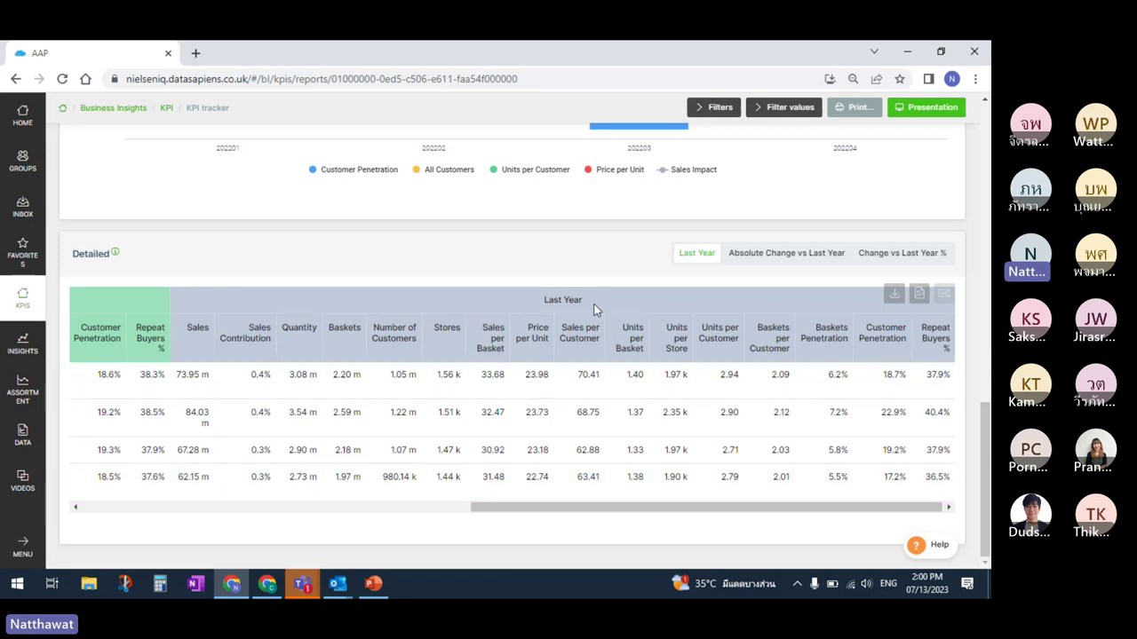
Show the Detailed table's Absolute Change vs Last Year, switch it to Change vs Last Year %, and return to its first columns
{"action": "left_click", "coordinate": [799, 258]}
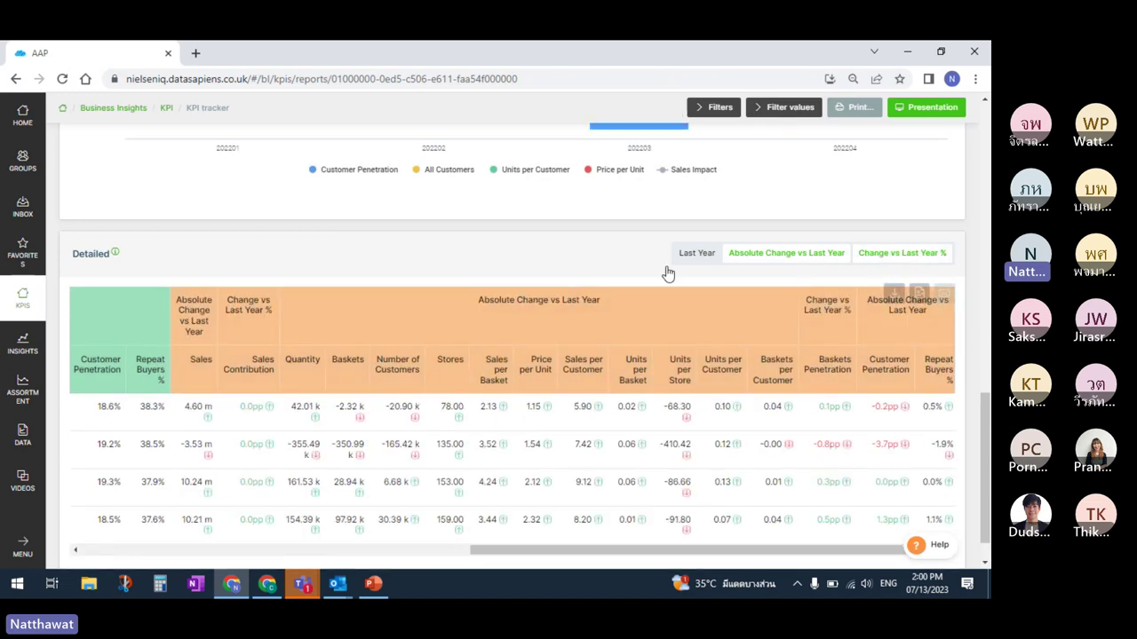
{"action": "left_click", "coordinate": [901, 253]}
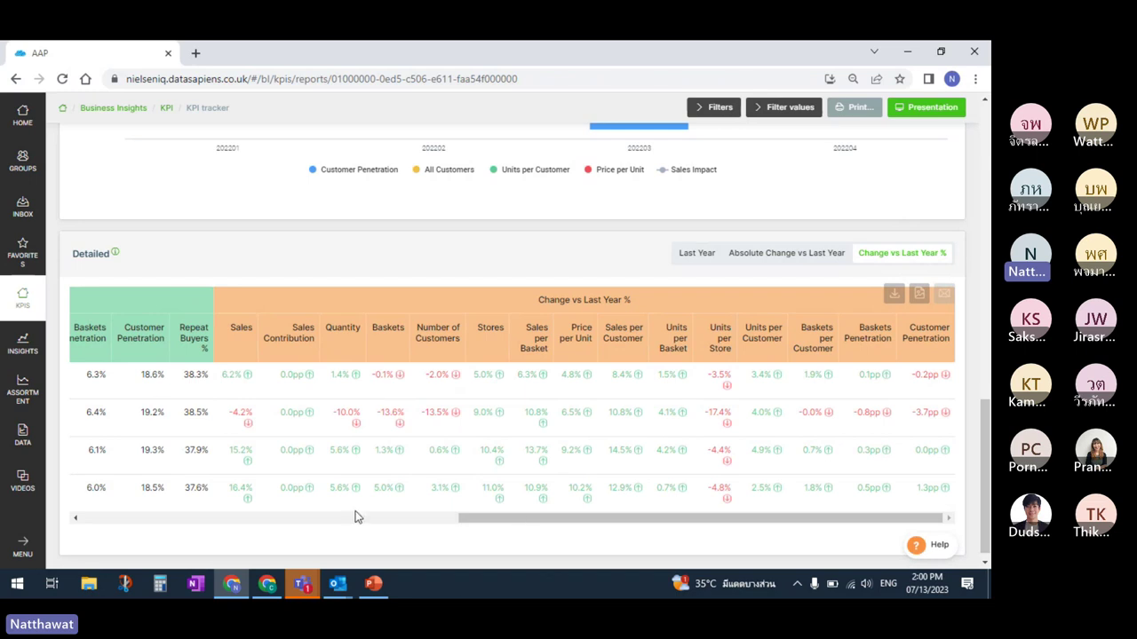
{"action": "left_click", "coordinate": [382, 518]}
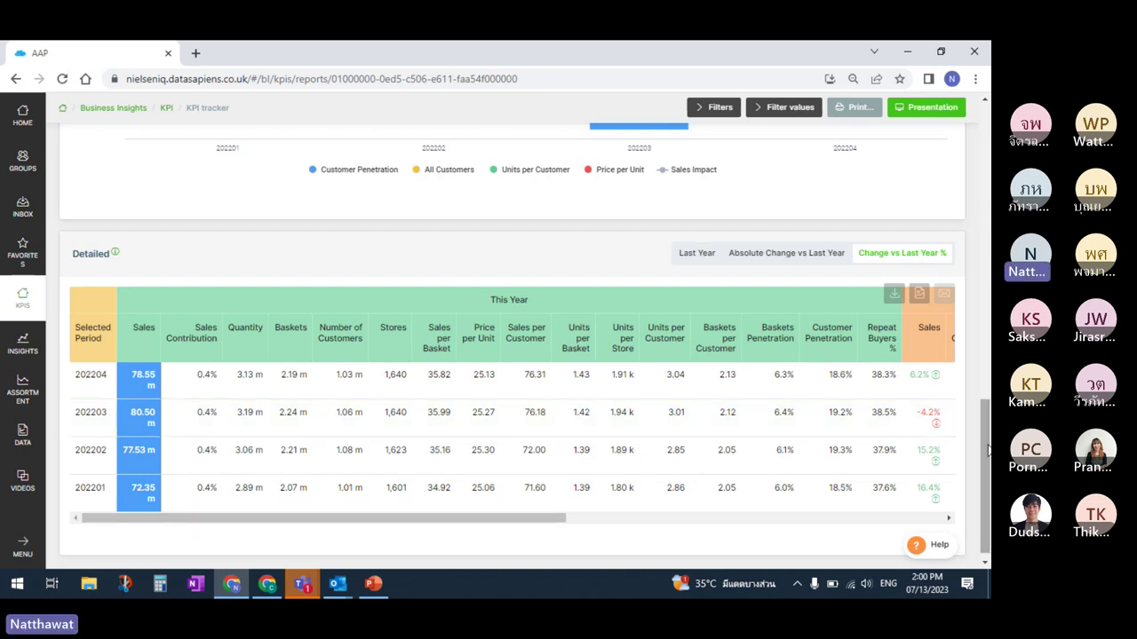
Review the KPI tracker's filter settings and its chart of Sales against Number of Customers
{"action": "scroll", "coordinate": [984, 462], "scroll_direction": "up", "scroll_amount": 4}
{"action": "left_click_drag", "start_coordinate": [986, 333], "coordinate": [988, 147]}
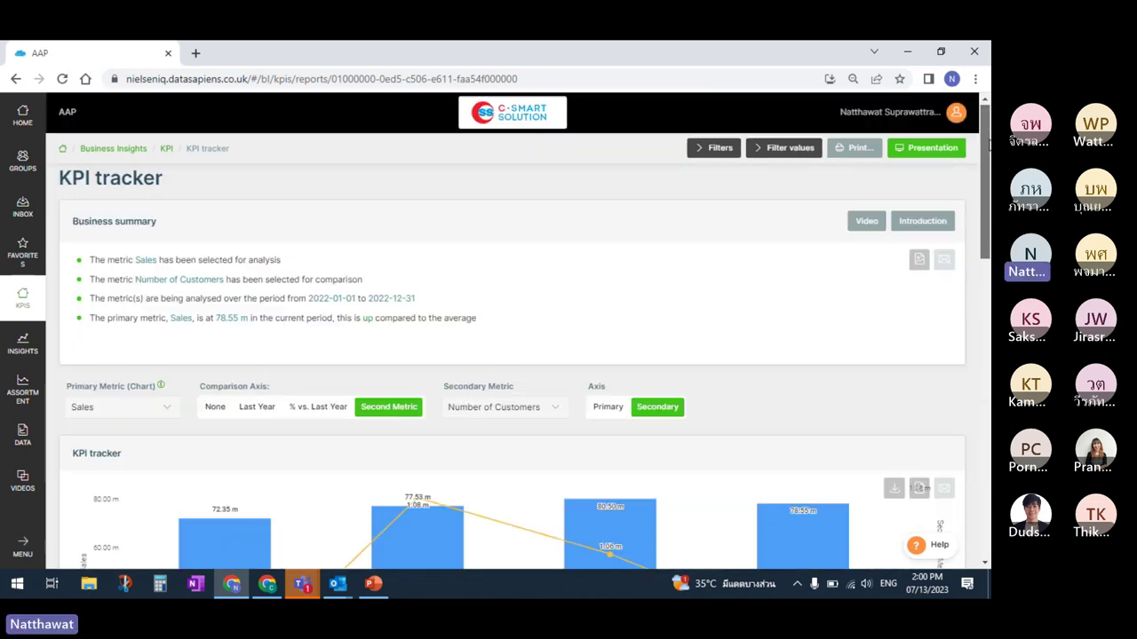
{"action": "left_click", "coordinate": [708, 151]}
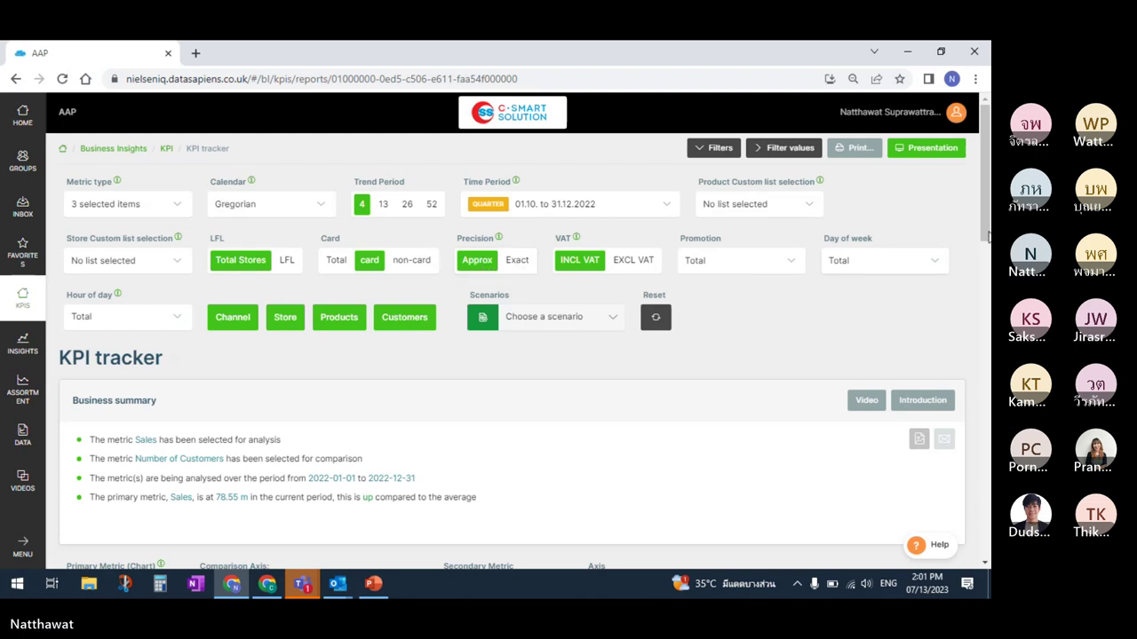
{"action": "left_click", "coordinate": [717, 152]}
{"action": "scroll", "coordinate": [910, 200], "scroll_direction": "down", "scroll_amount": 4}
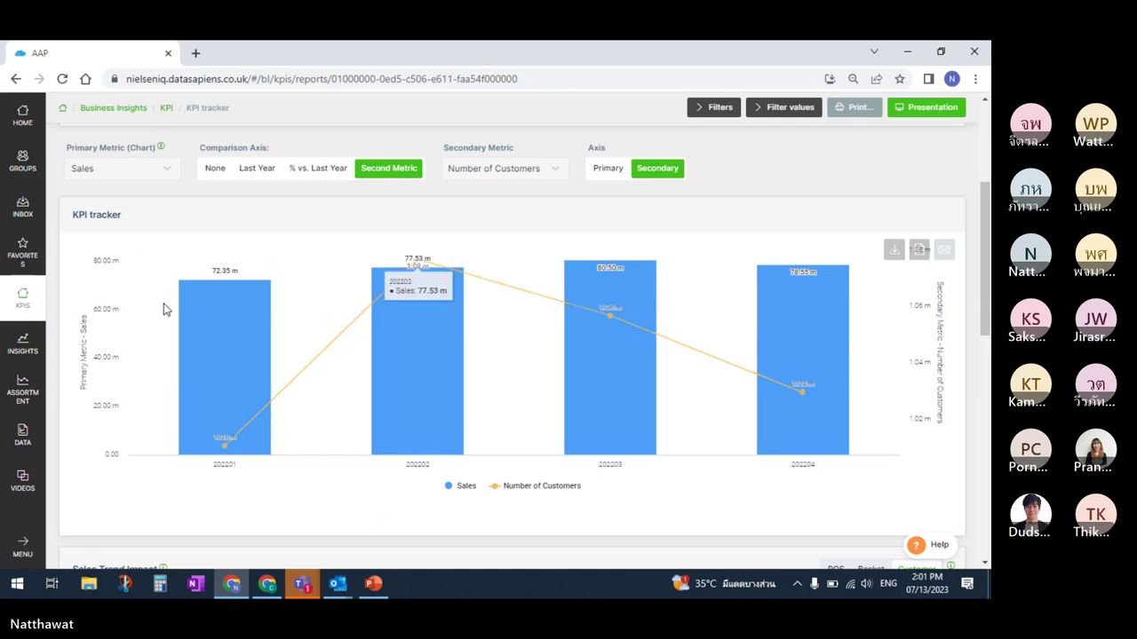
Open the Report Builder report from Business Insights and show its filters
{"action": "left_click", "coordinate": [21, 306]}
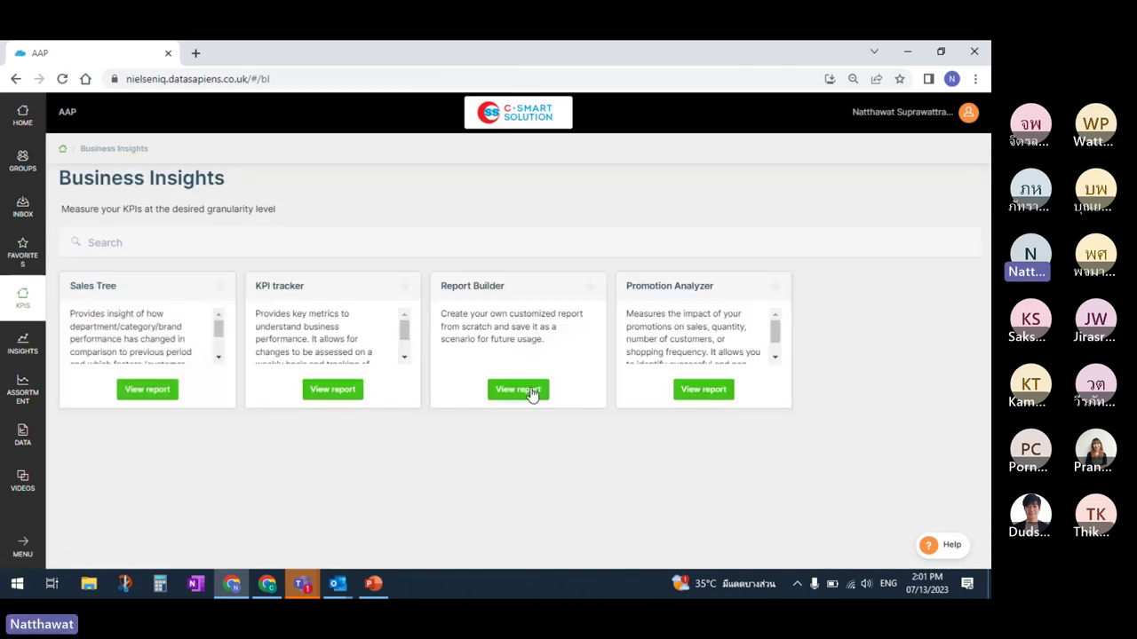
{"action": "left_click", "coordinate": [536, 396]}
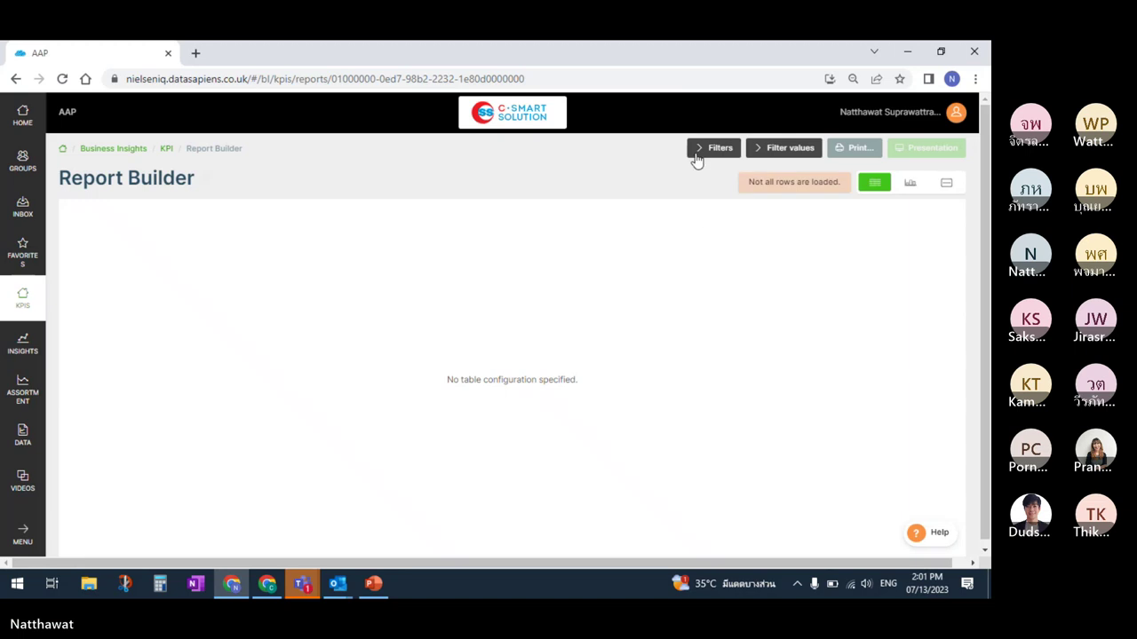
{"action": "left_click", "coordinate": [698, 155]}
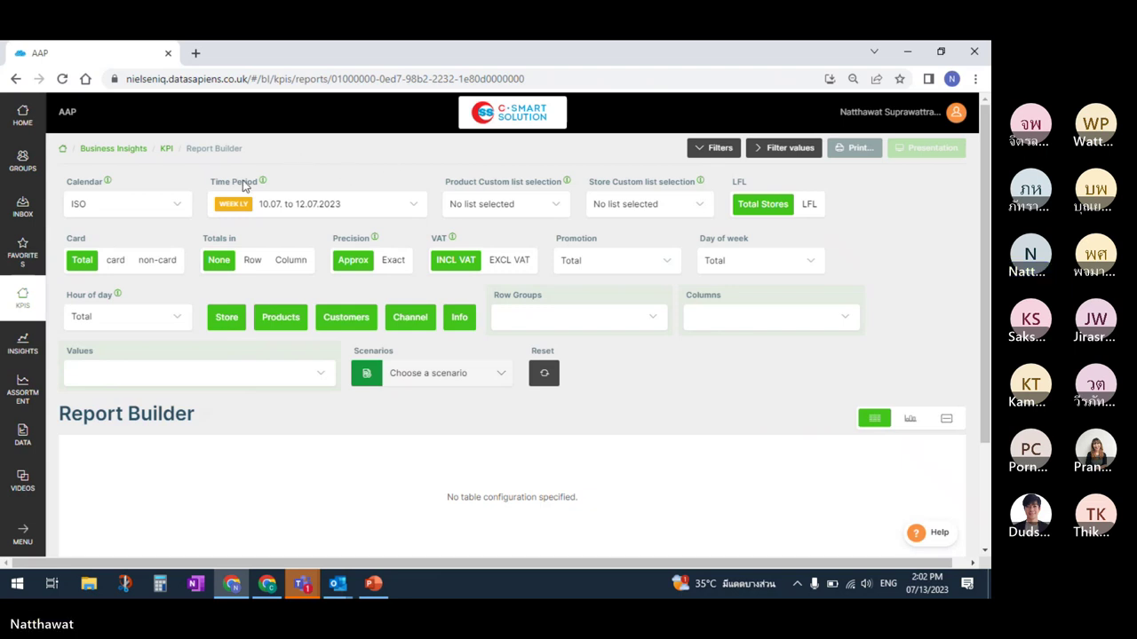
Set the calendar to Gregorian and the time period to the Quarter LY periods 202302 and 202301
{"action": "left_click", "coordinate": [172, 213]}
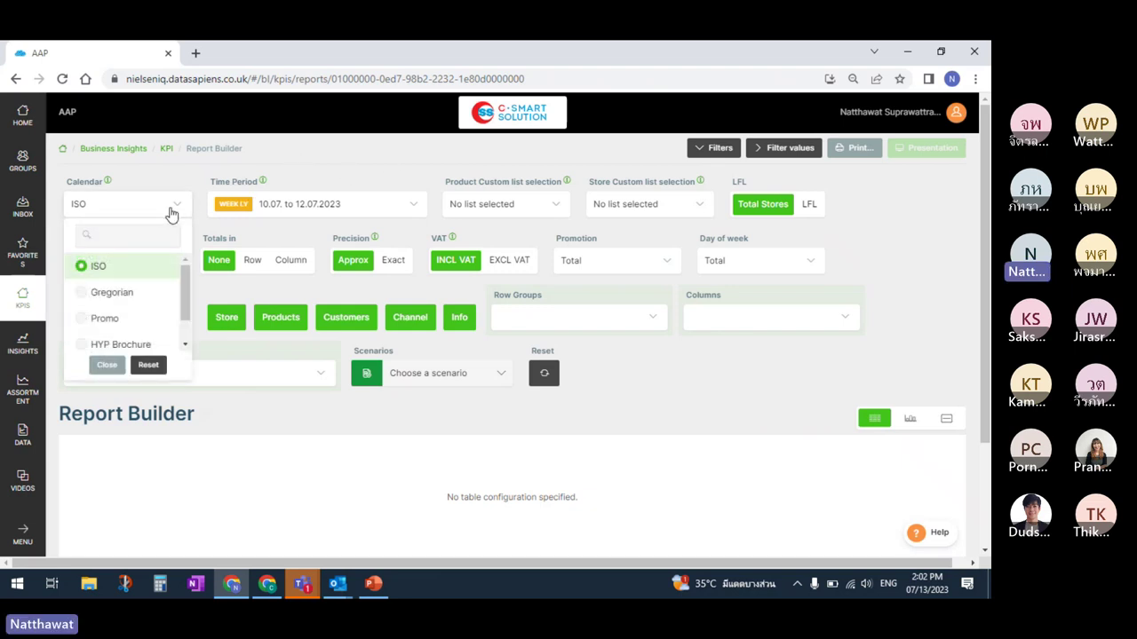
{"action": "left_click", "coordinate": [121, 298]}
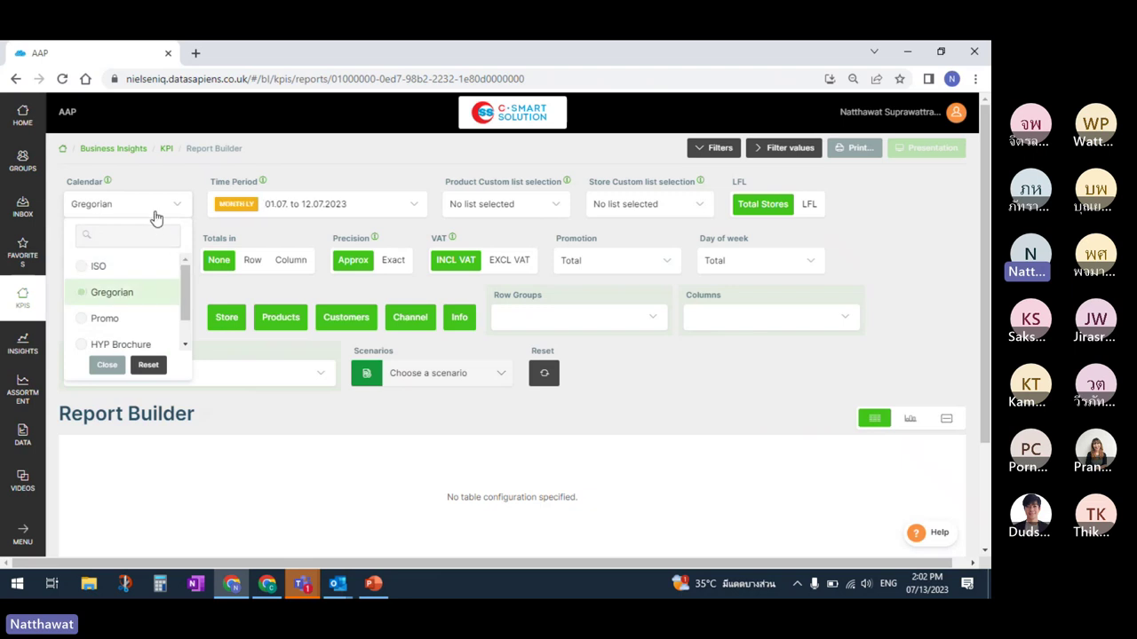
{"action": "left_click", "coordinate": [305, 213]}
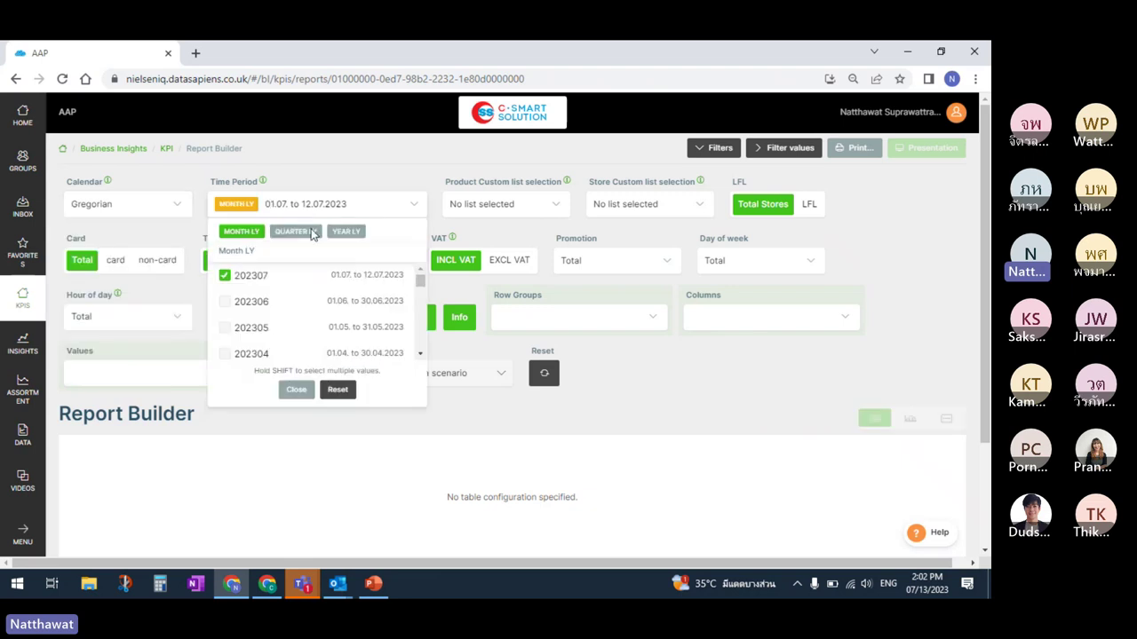
{"action": "left_click", "coordinate": [297, 231]}
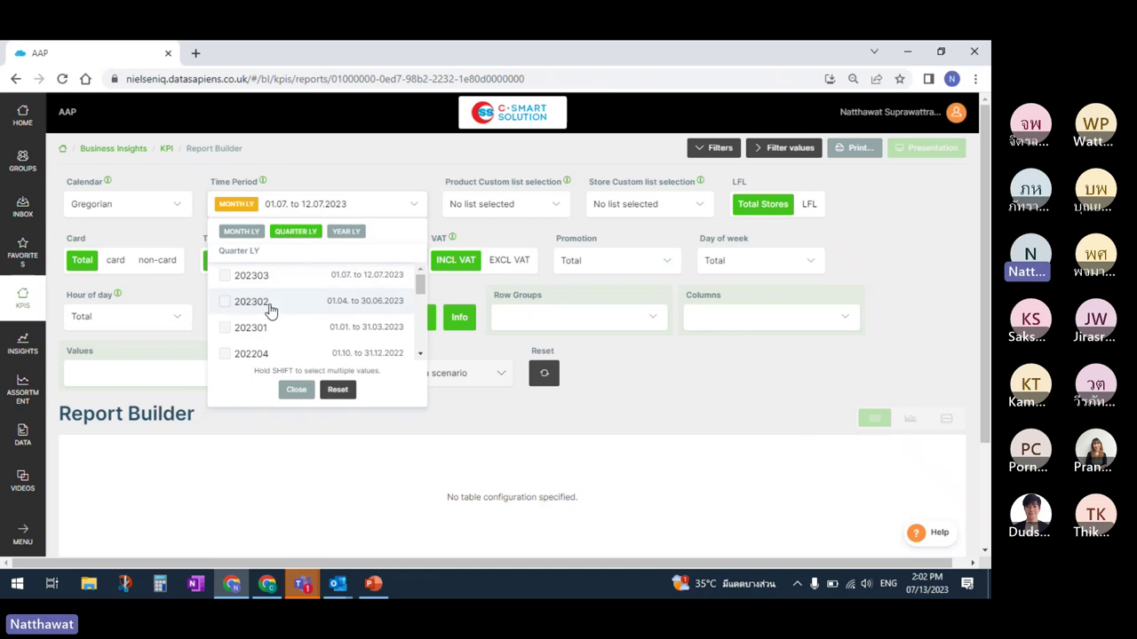
{"action": "left_click", "coordinate": [271, 308]}
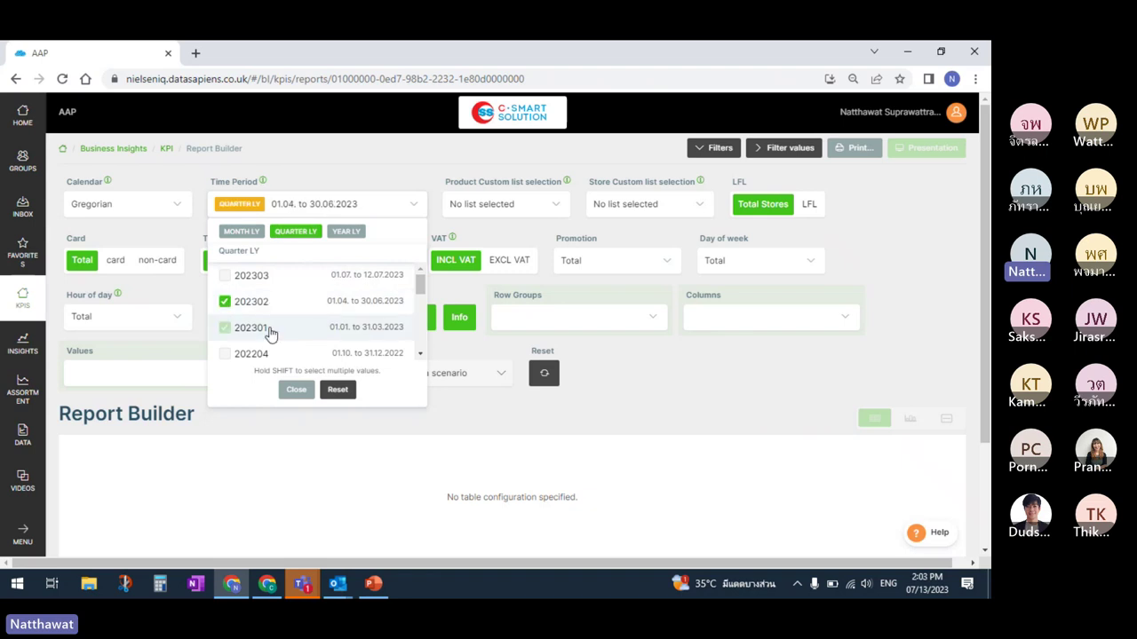
{"action": "left_click", "coordinate": [272, 337], "text": "shift"}
{"action": "left_click", "coordinate": [328, 211]}
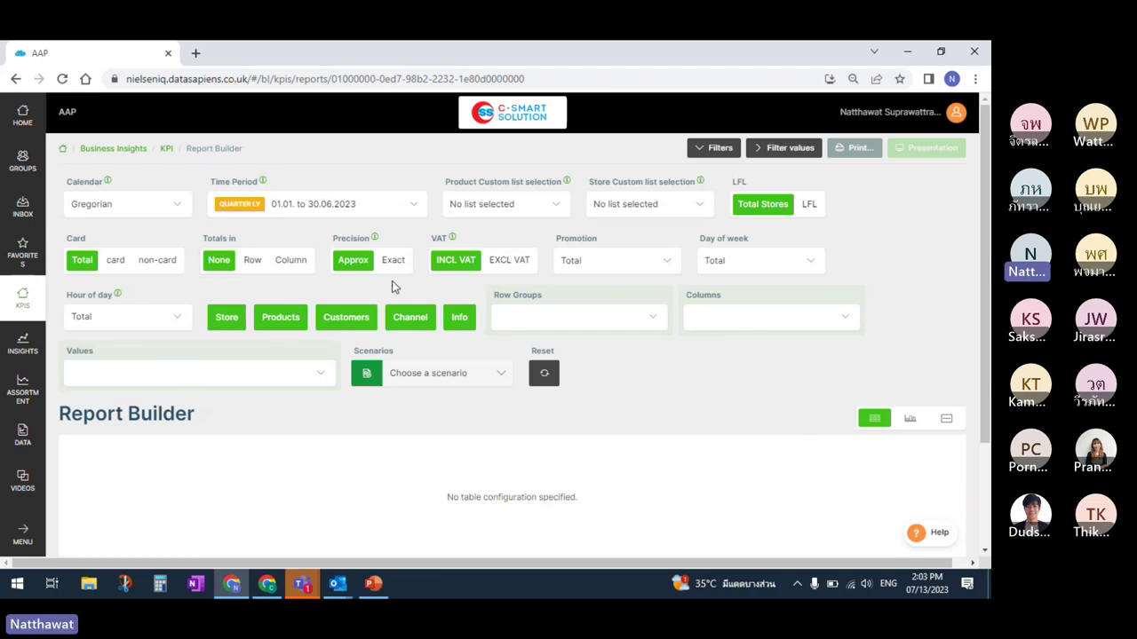
Filter the products to the class 05506001 - BREAD by searching the classes for "bread"
{"action": "left_click", "coordinate": [289, 325]}
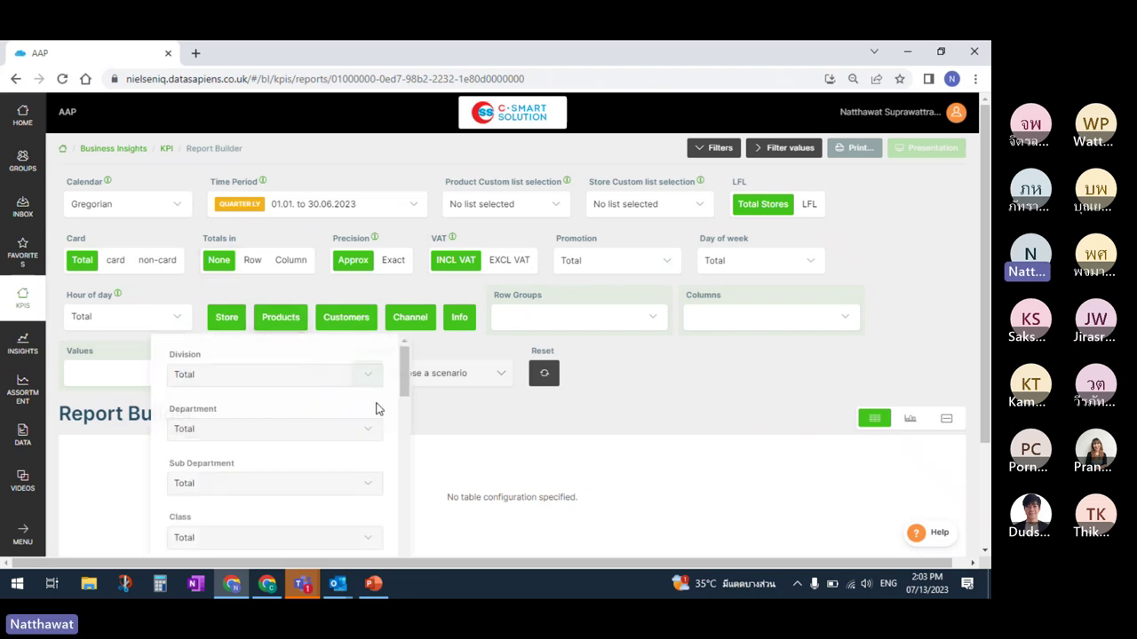
{"action": "scroll", "coordinate": [404, 379], "scroll_direction": "down", "scroll_amount": 2}
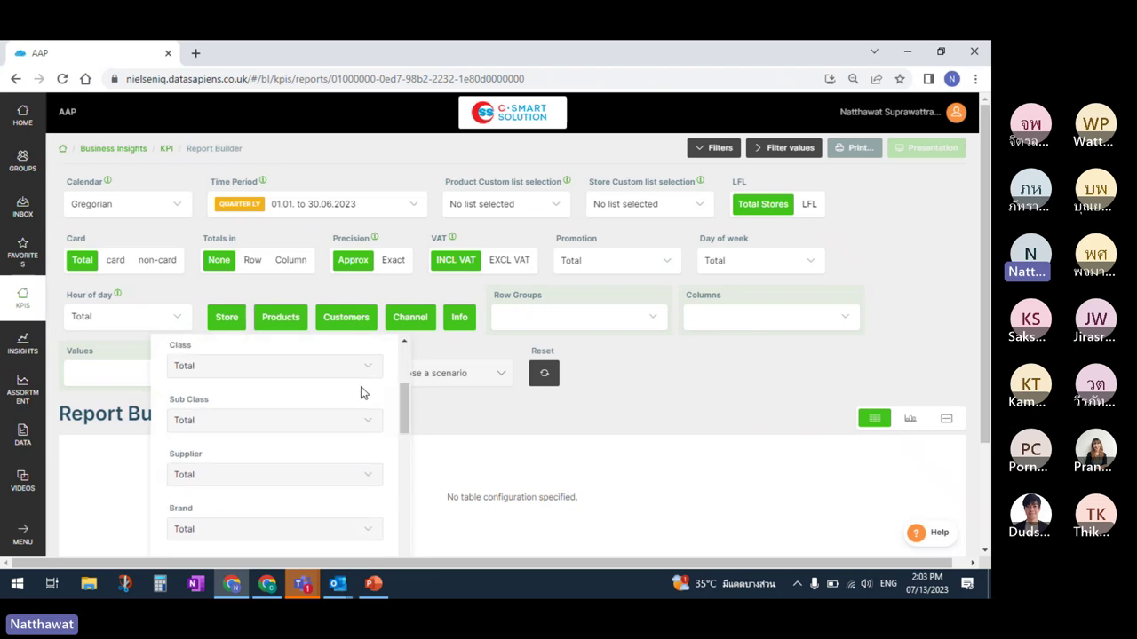
{"action": "left_click", "coordinate": [351, 373]}
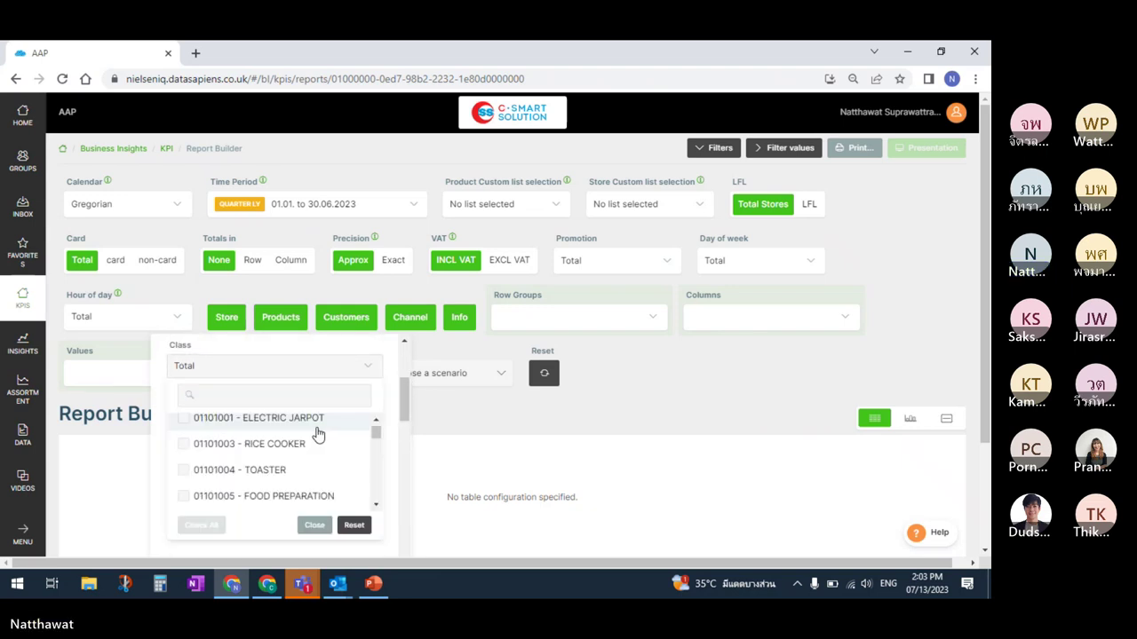
{"action": "scroll", "coordinate": [373, 446], "scroll_direction": "down", "scroll_amount": 5}
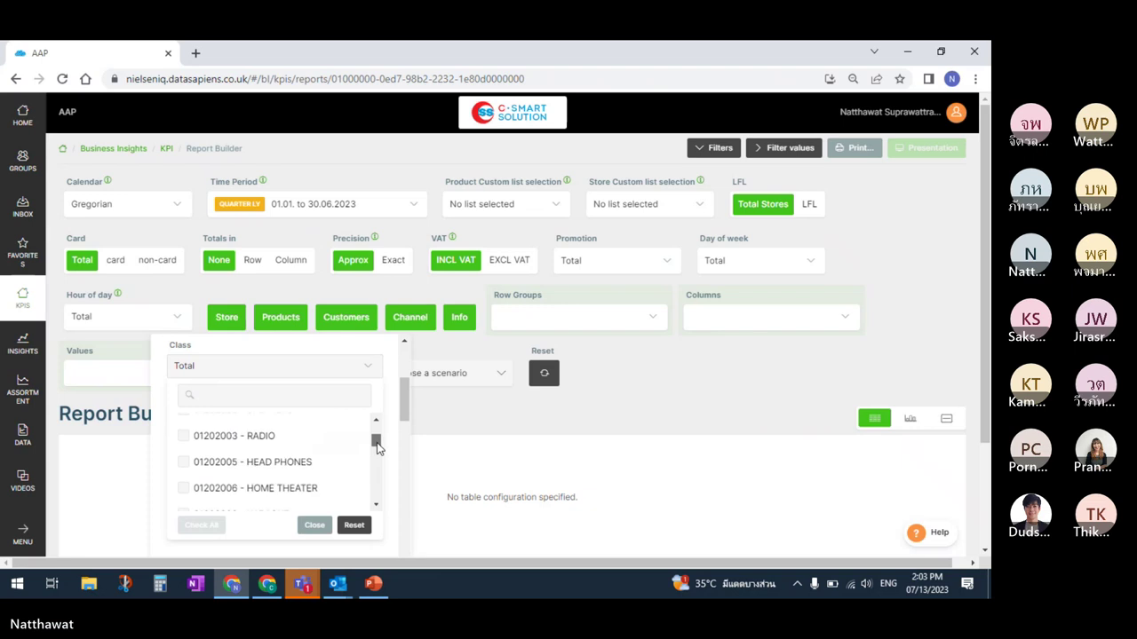
{"action": "left_click", "coordinate": [314, 394]}
{"action": "type", "text": "b"}
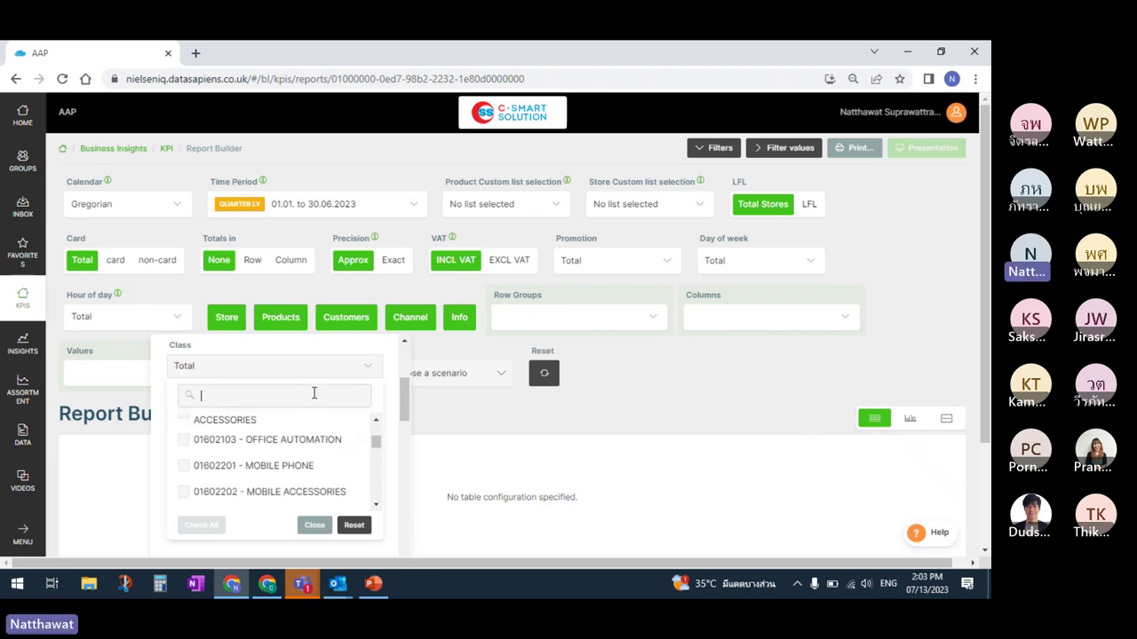
{"action": "type", "text": "read"}
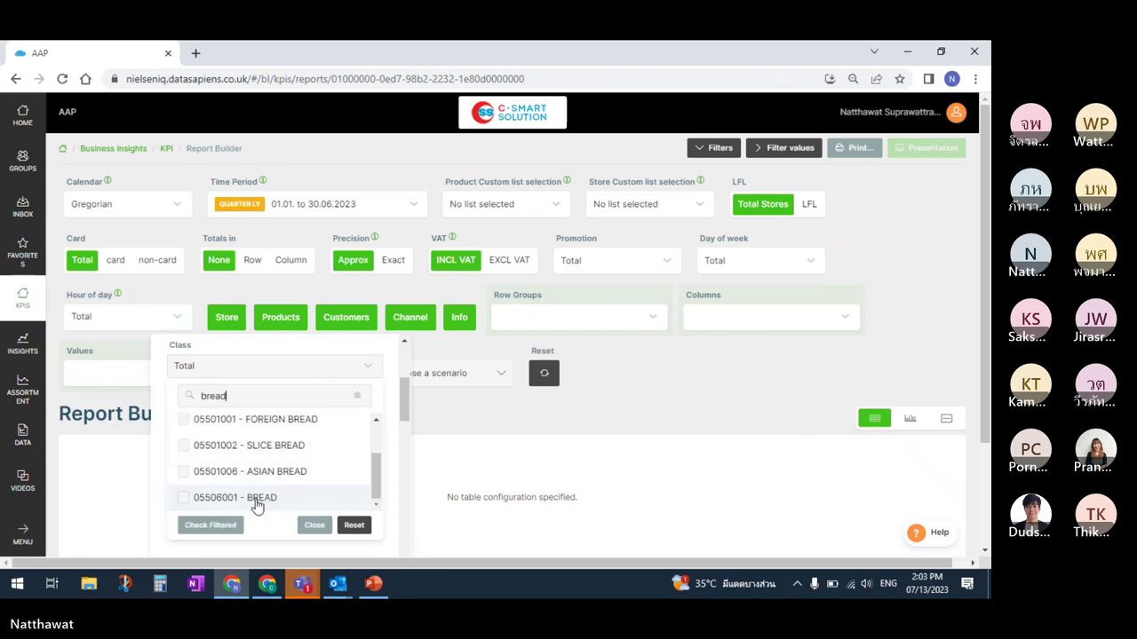
{"action": "left_click", "coordinate": [256, 499]}
{"action": "left_click", "coordinate": [345, 369]}
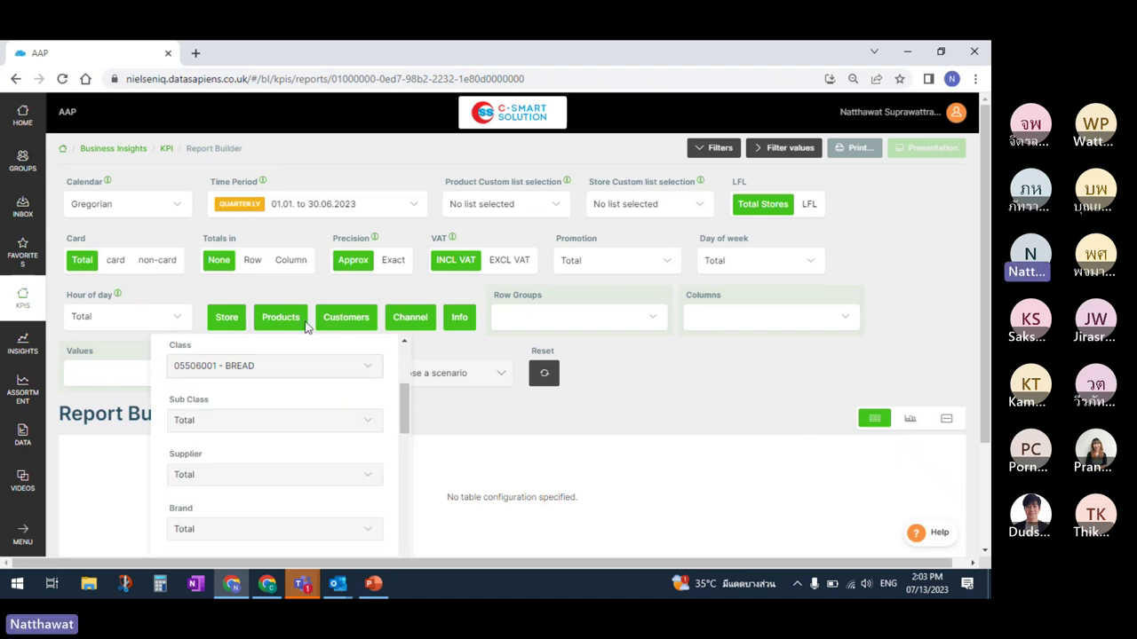
{"action": "left_click", "coordinate": [296, 319]}
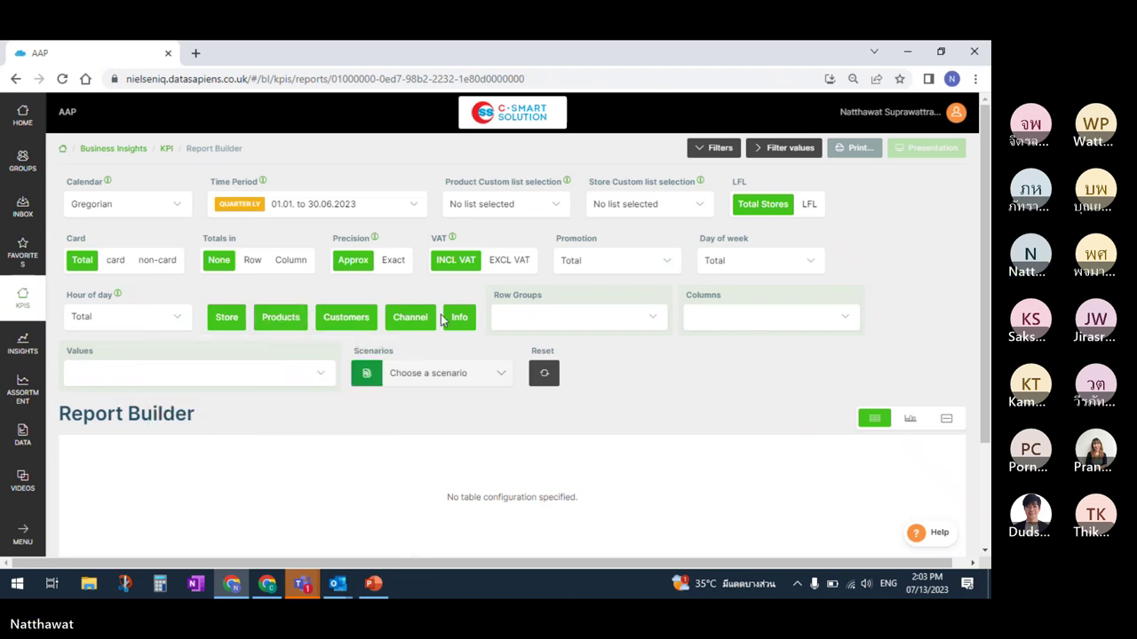
{"action": "left_click", "coordinate": [286, 319]}
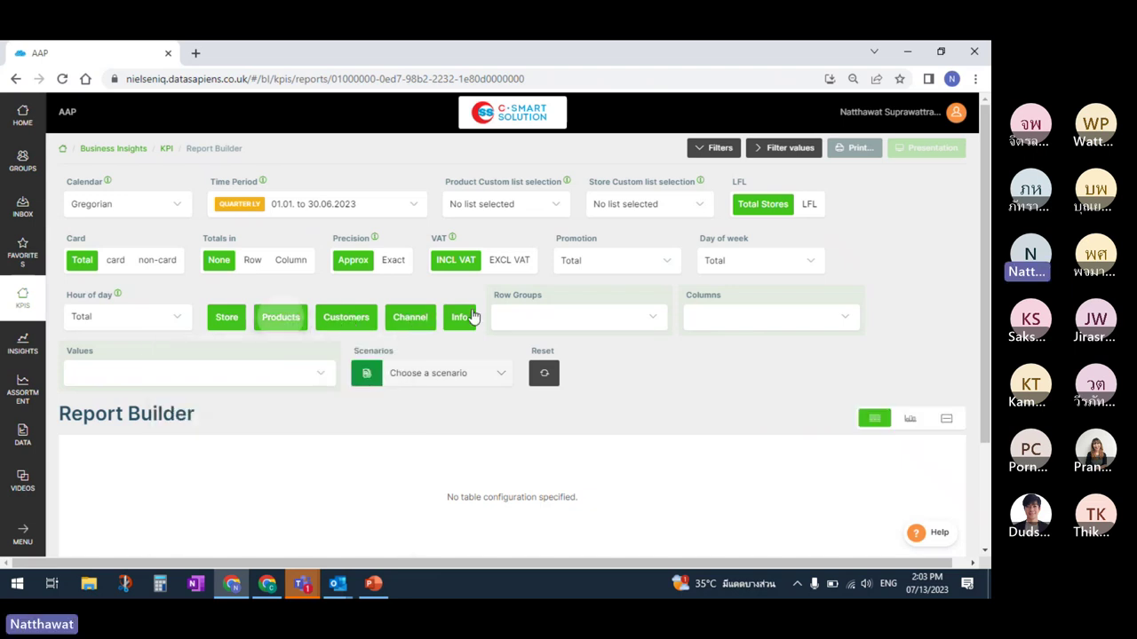
Set the report's row grouping to Class
{"action": "left_click", "coordinate": [560, 321]}
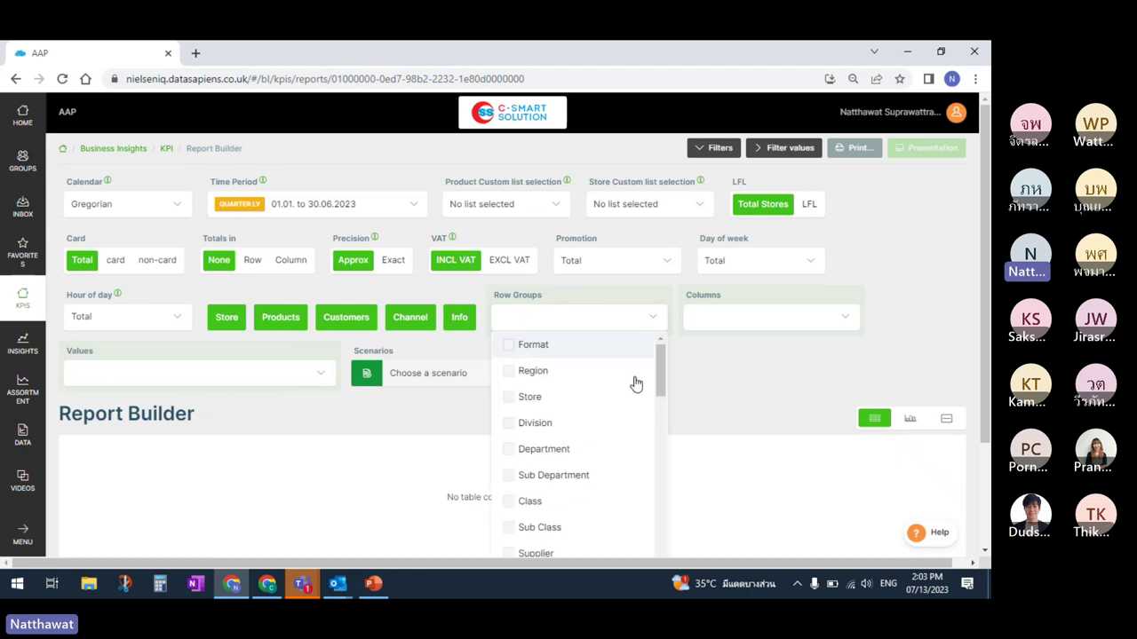
{"action": "left_click_drag", "start_coordinate": [665, 376], "coordinate": [665, 396]}
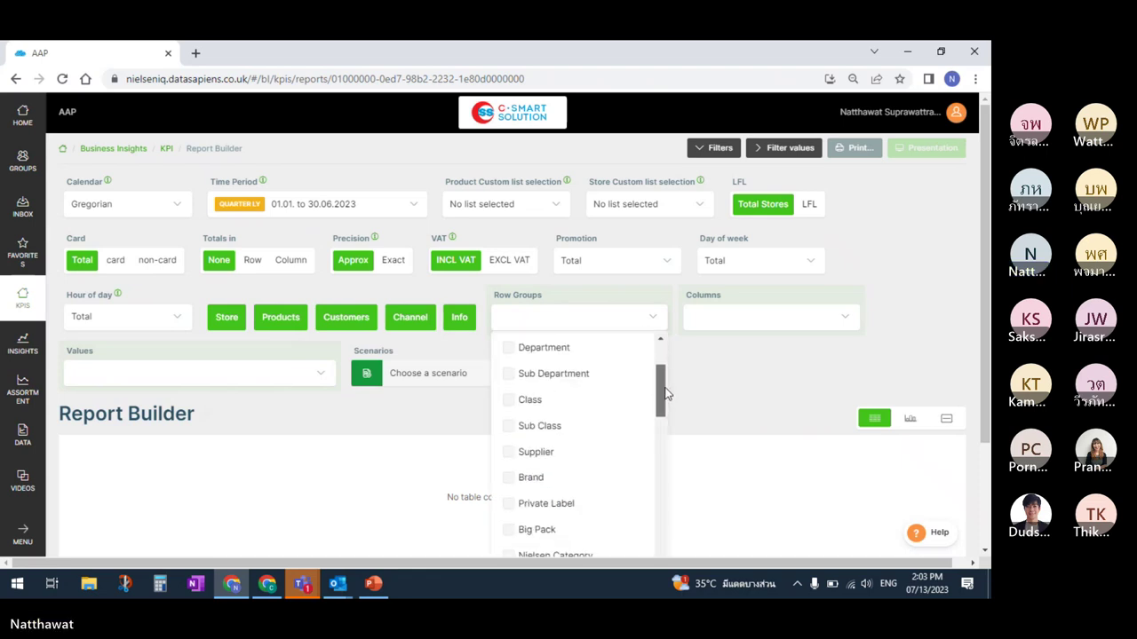
{"action": "left_click", "coordinate": [605, 325]}
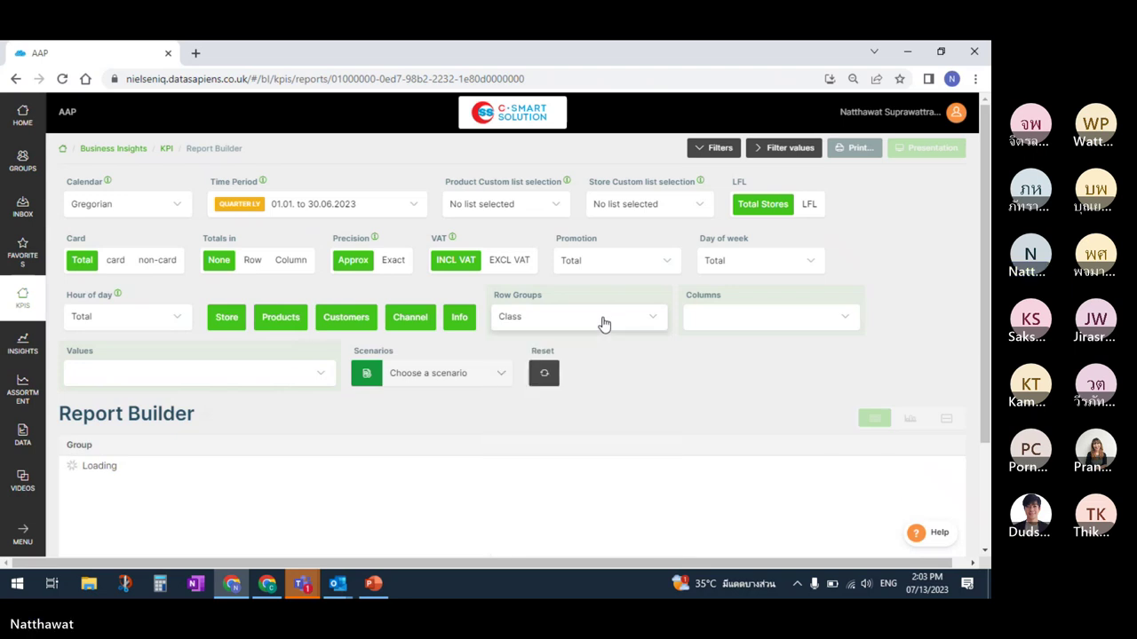
Set the report's columns to Gregorian Month
{"action": "left_click", "coordinate": [743, 318]}
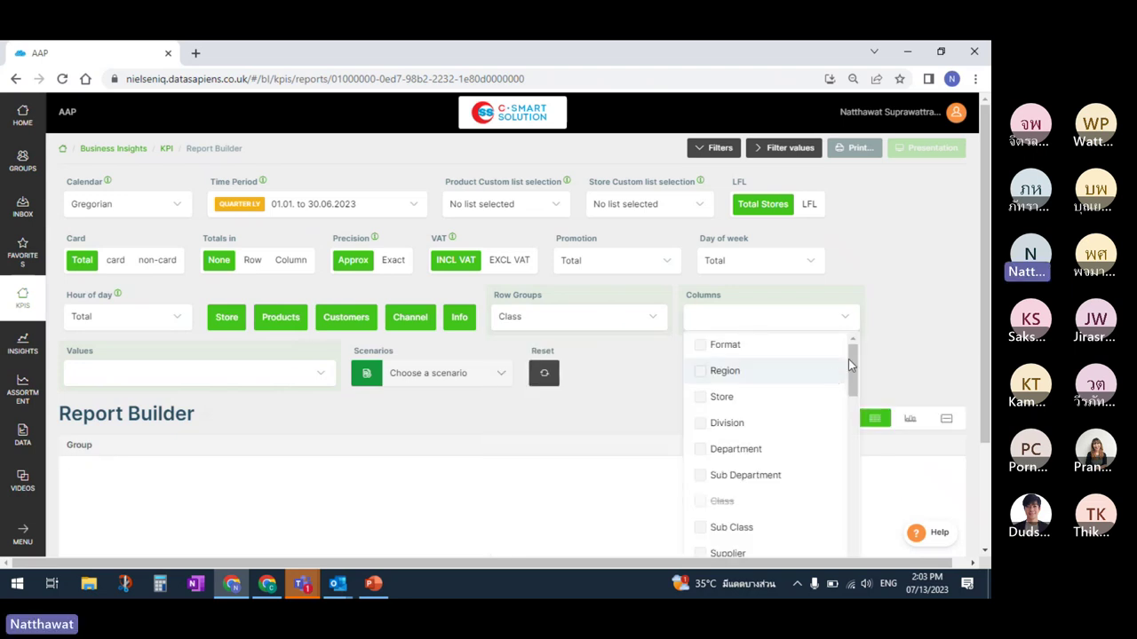
{"action": "left_click_drag", "start_coordinate": [849, 358], "coordinate": [865, 524]}
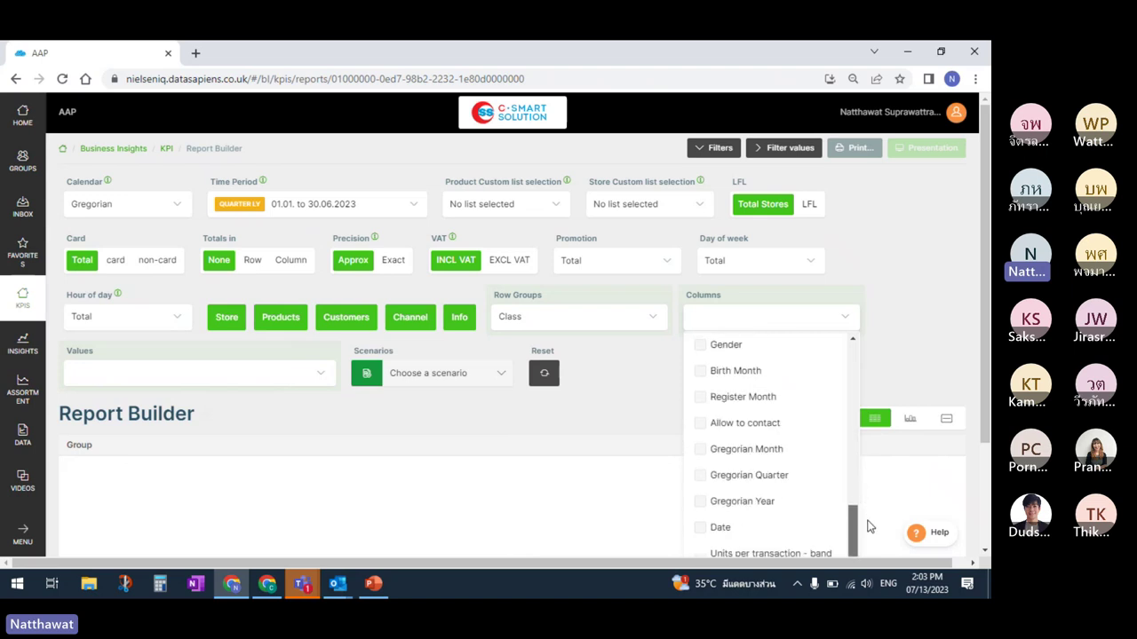
{"action": "left_click", "coordinate": [791, 452]}
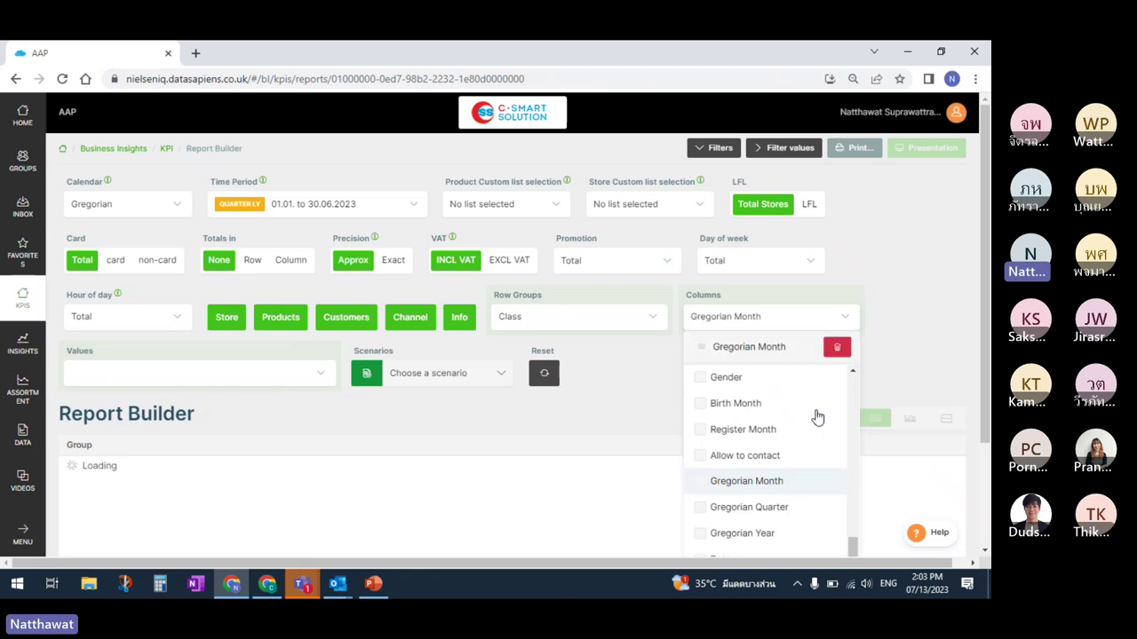
{"action": "left_click", "coordinate": [826, 323]}
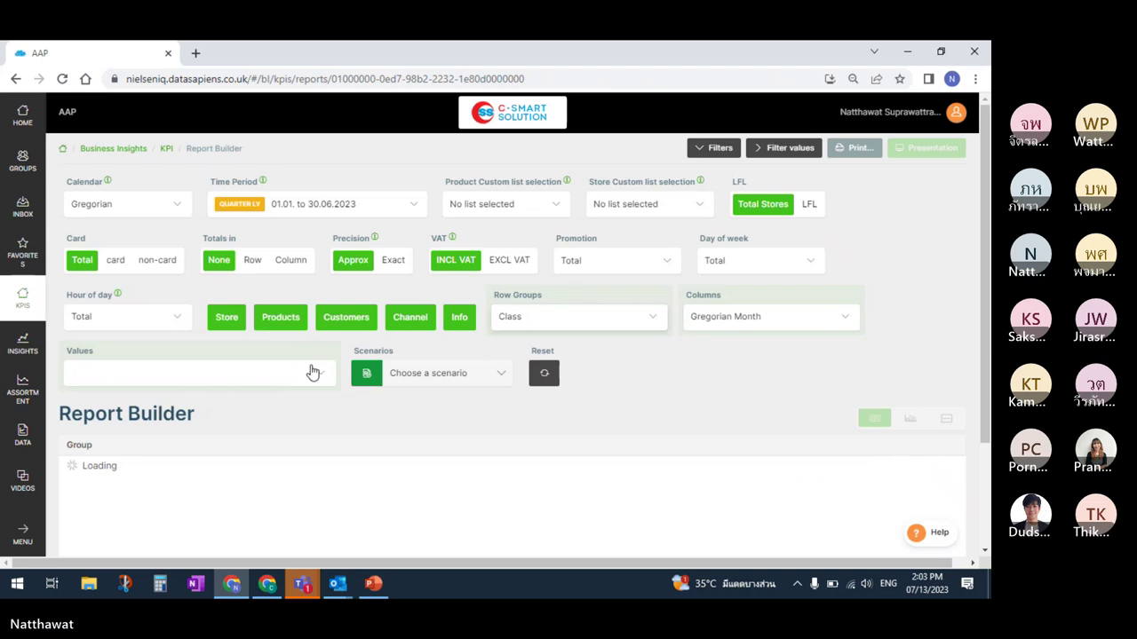
Add Sales and Quantity as the report values, searching the metrics for "quanti"
{"action": "left_click", "coordinate": [238, 377]}
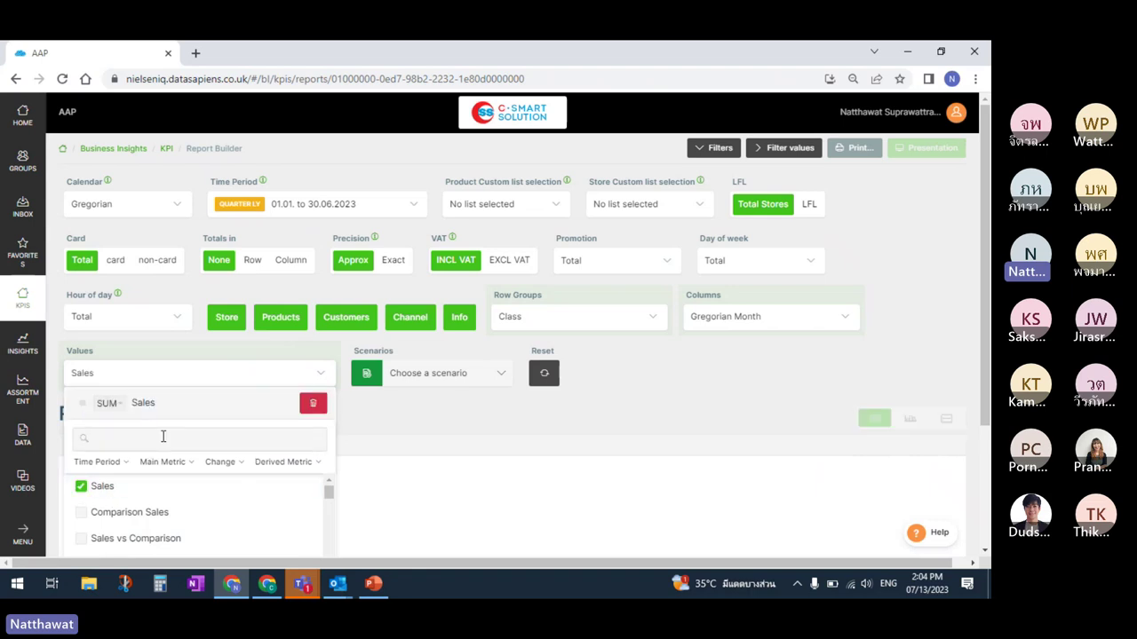
{"action": "type", "text": "quanti"}
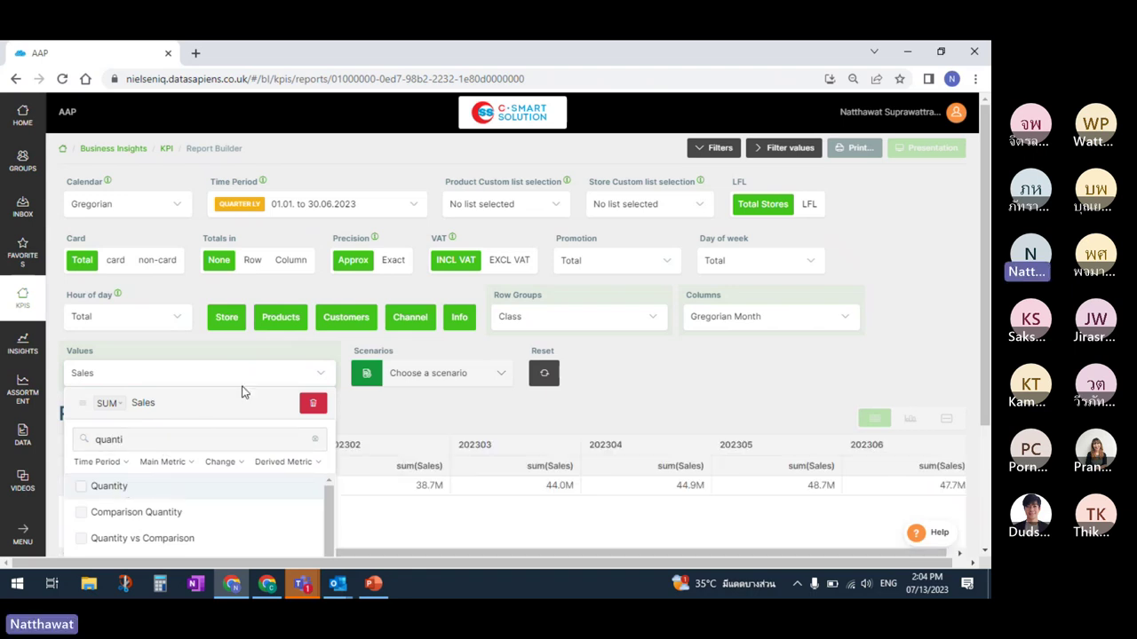
{"action": "key", "text": "Return"}
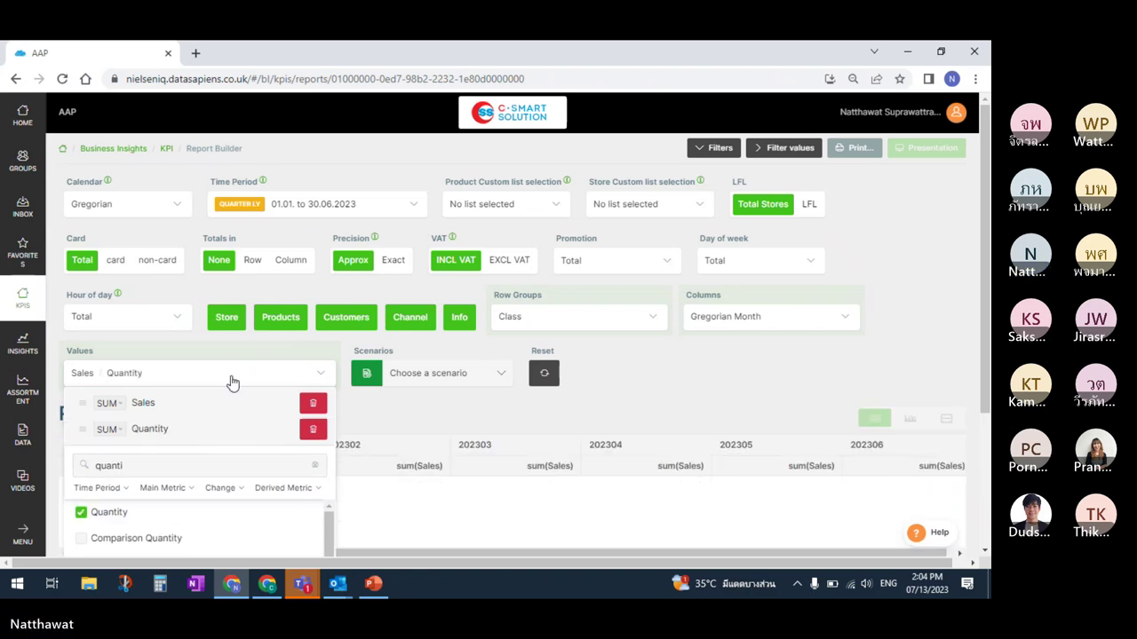
{"action": "left_click", "coordinate": [230, 380]}
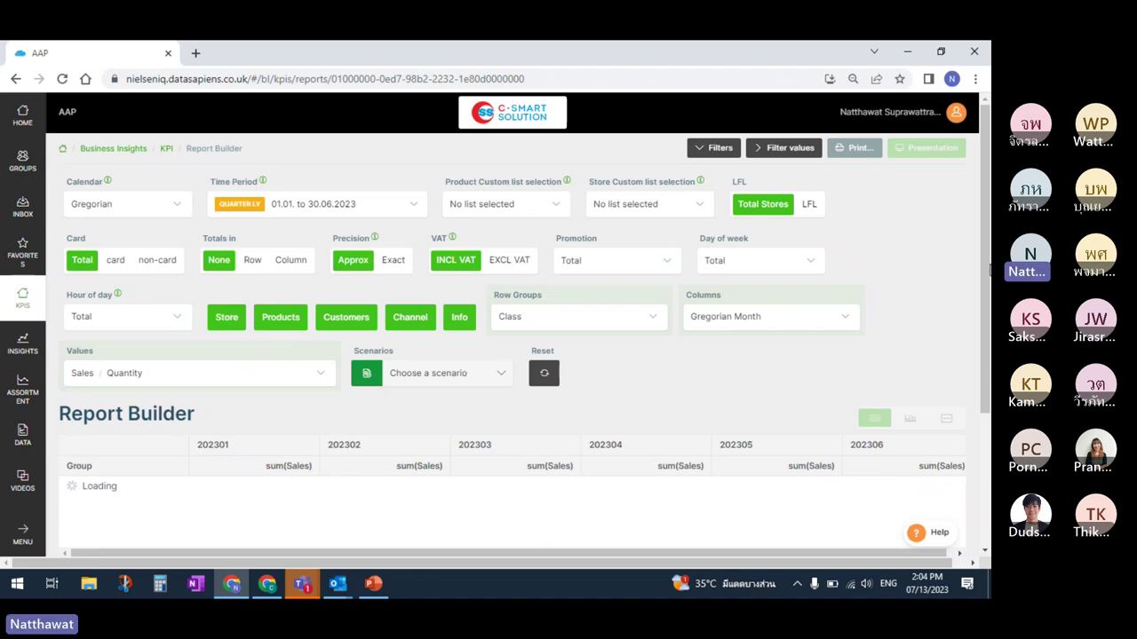
Hide the filters and review all applied filter values above the monthly bread table
{"action": "scroll", "coordinate": [888, 222], "scroll_direction": "down", "scroll_amount": 1}
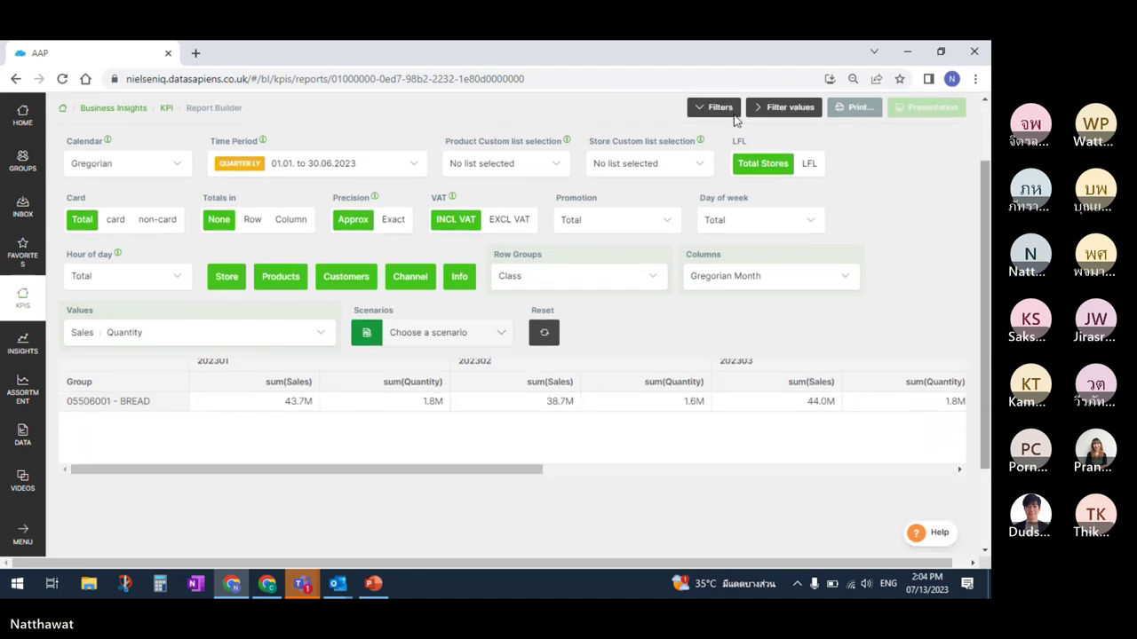
{"action": "left_click", "coordinate": [725, 107]}
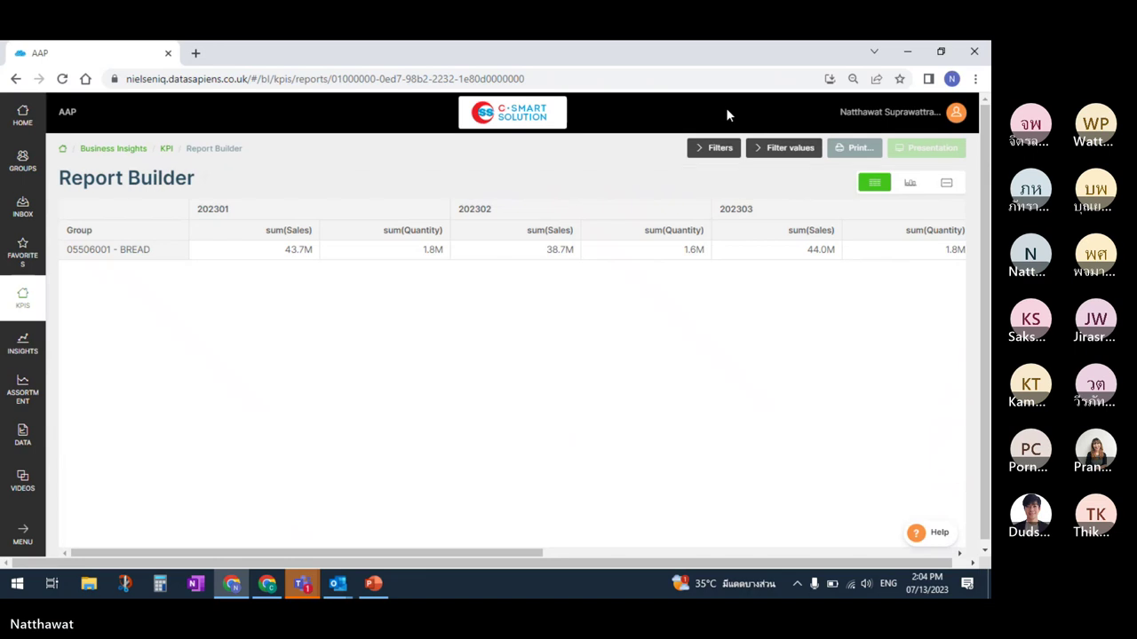
{"action": "left_click", "coordinate": [769, 148]}
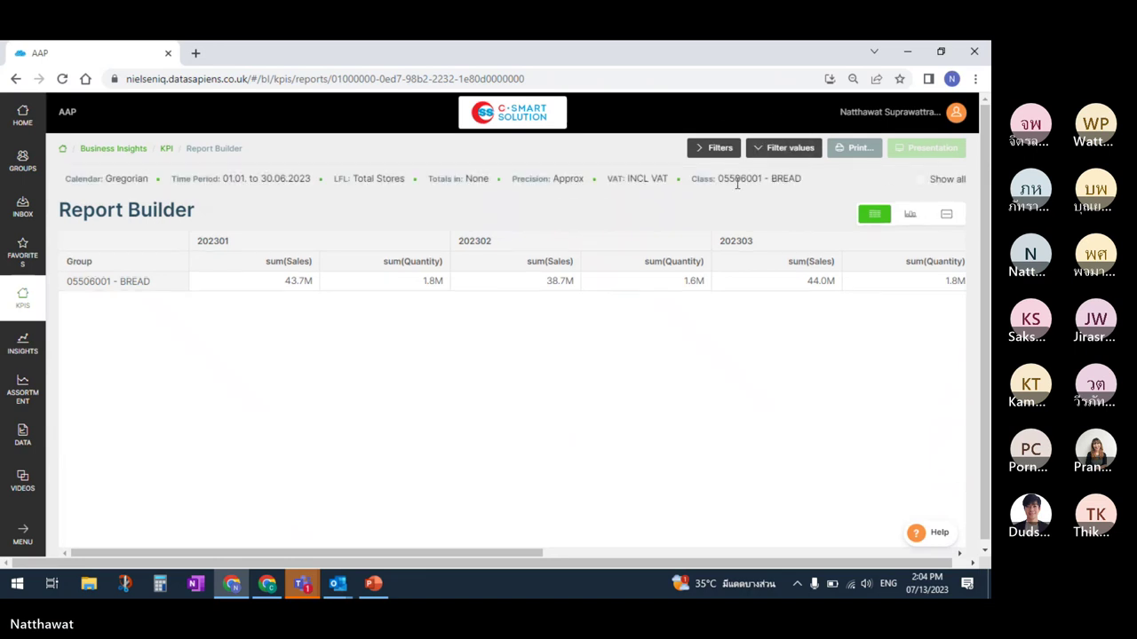
{"action": "left_click", "coordinate": [919, 180]}
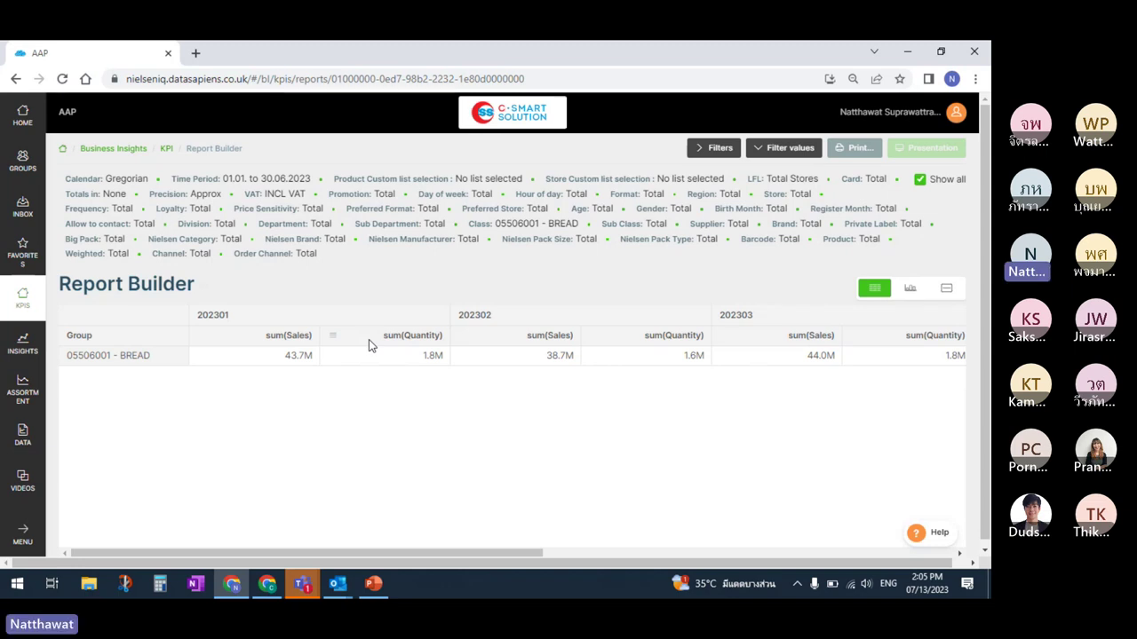
Reopen the filters and add Sub Class and Brand to the row groups below Class
{"action": "left_click", "coordinate": [752, 156]}
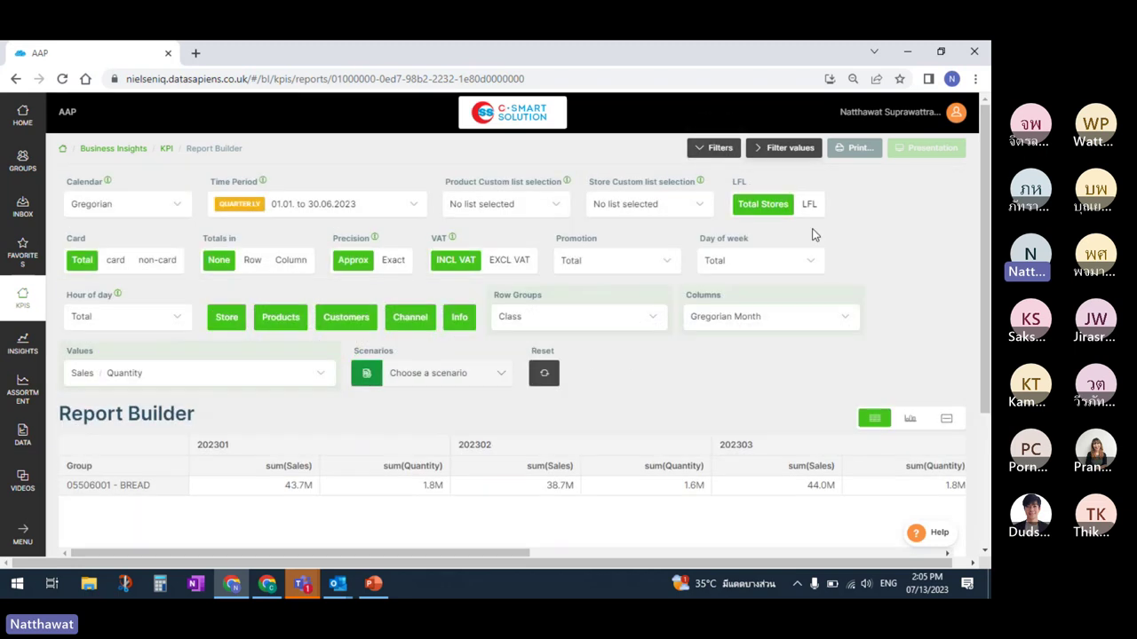
{"action": "left_click", "coordinate": [654, 318]}
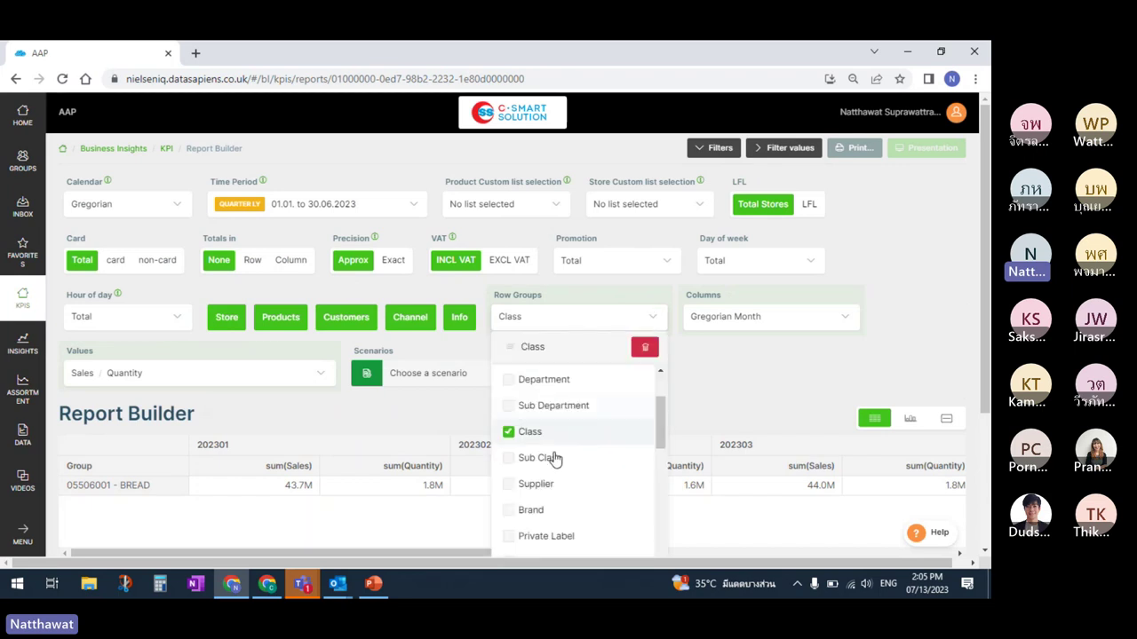
{"action": "left_click", "coordinate": [546, 460]}
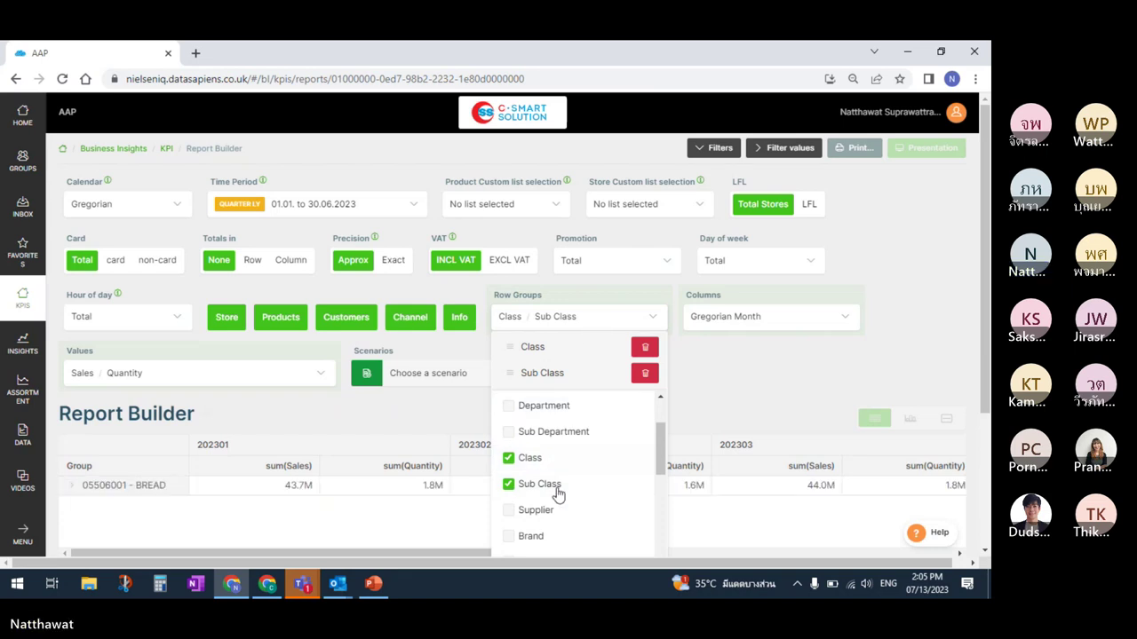
{"action": "left_click", "coordinate": [532, 537]}
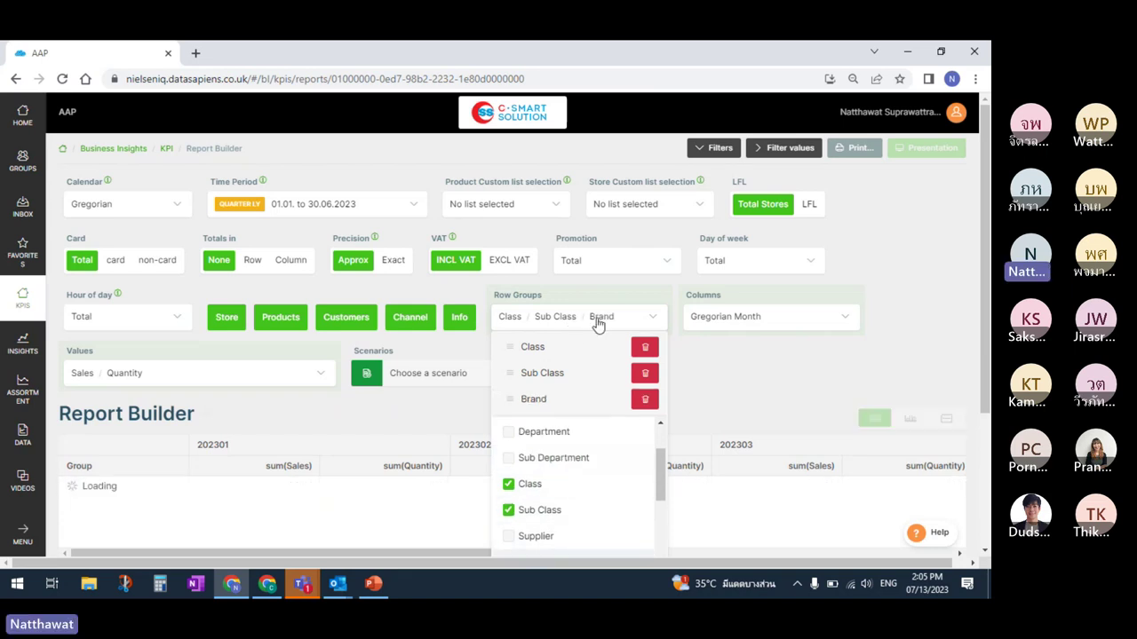
{"action": "left_click", "coordinate": [749, 242]}
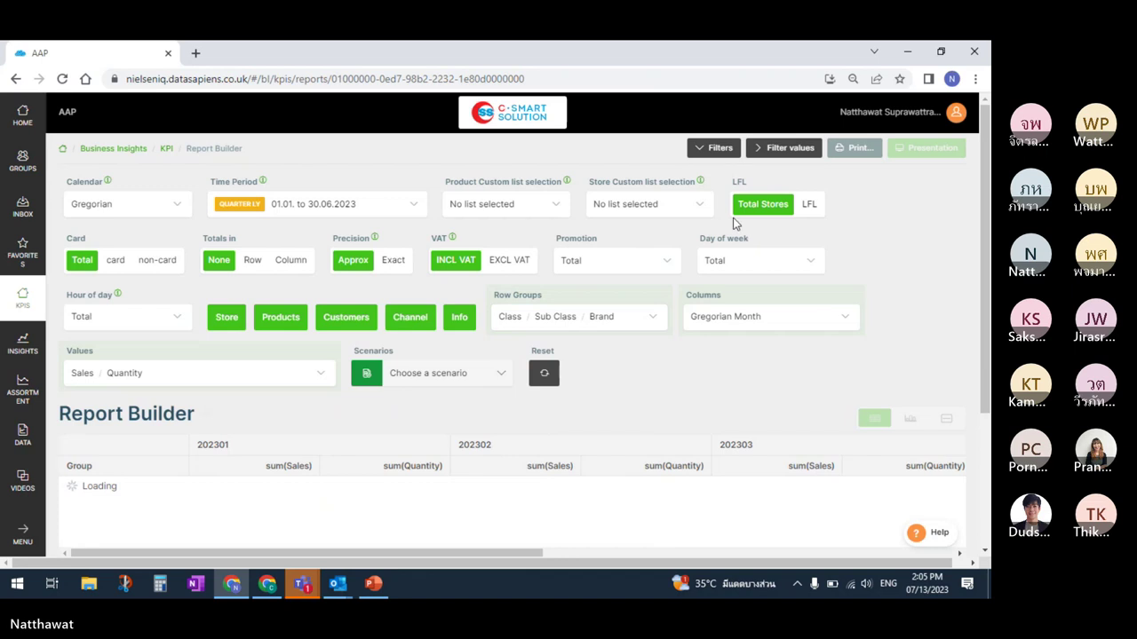
{"action": "left_click", "coordinate": [707, 150]}
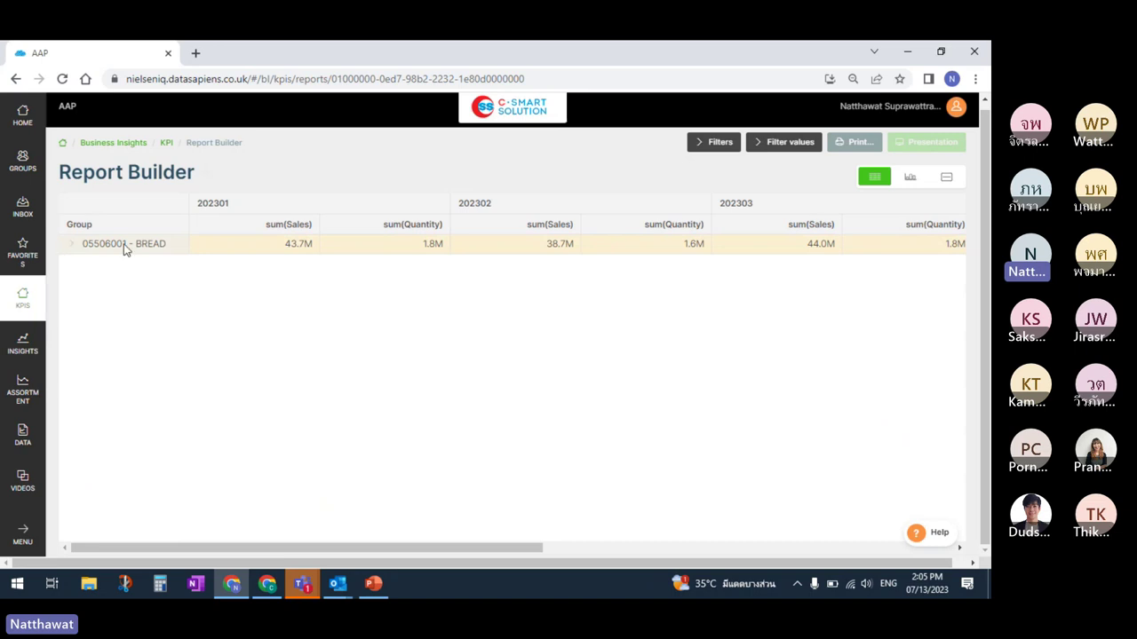
{"action": "left_click", "coordinate": [73, 247]}
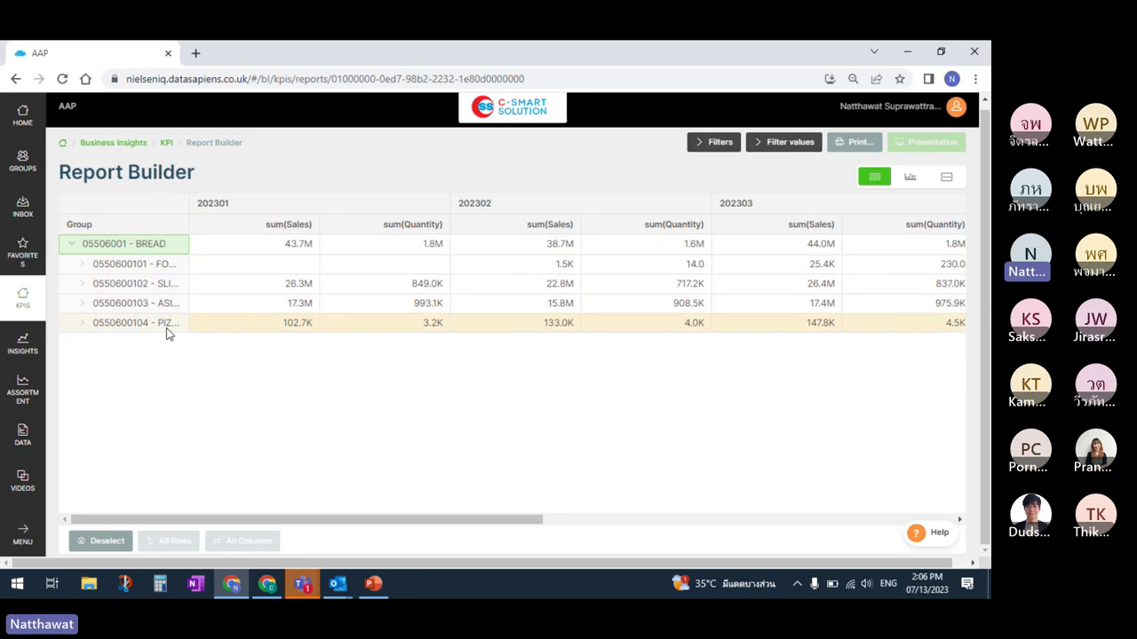
{"action": "left_click", "coordinate": [84, 265]}
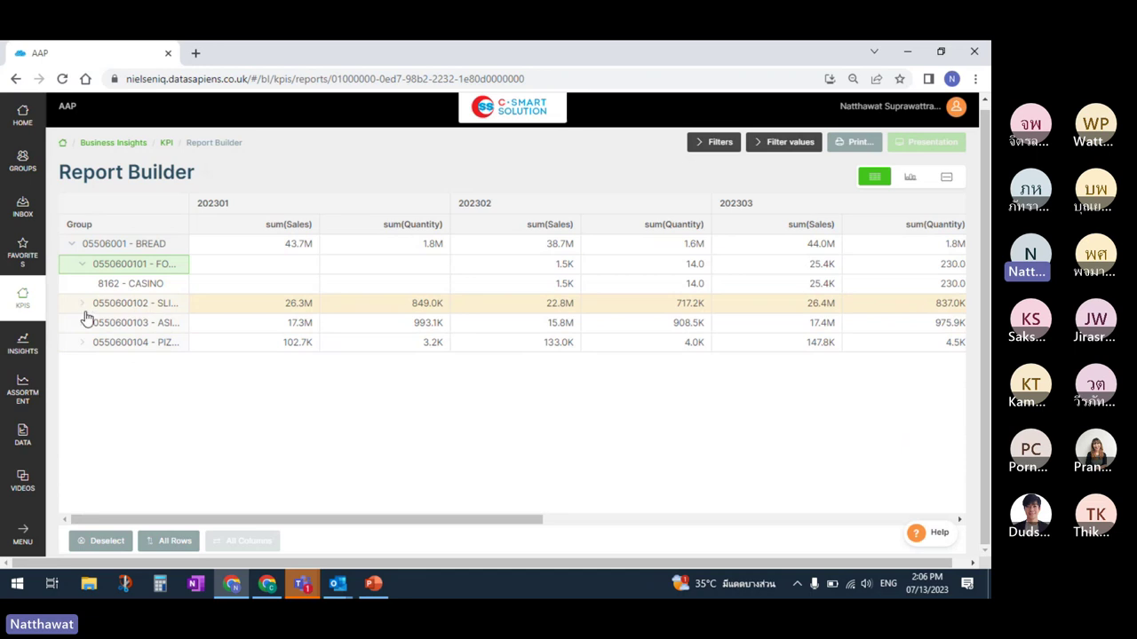
{"action": "left_click", "coordinate": [113, 303]}
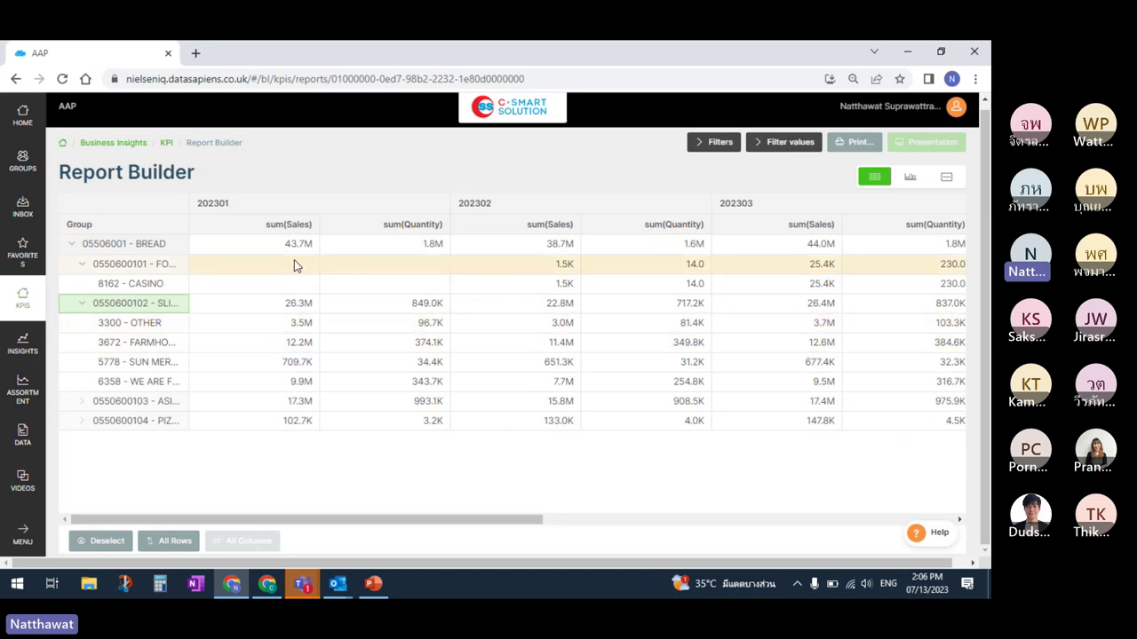
Select the entire report table and copy it with headers
{"action": "left_click", "coordinate": [497, 345]}
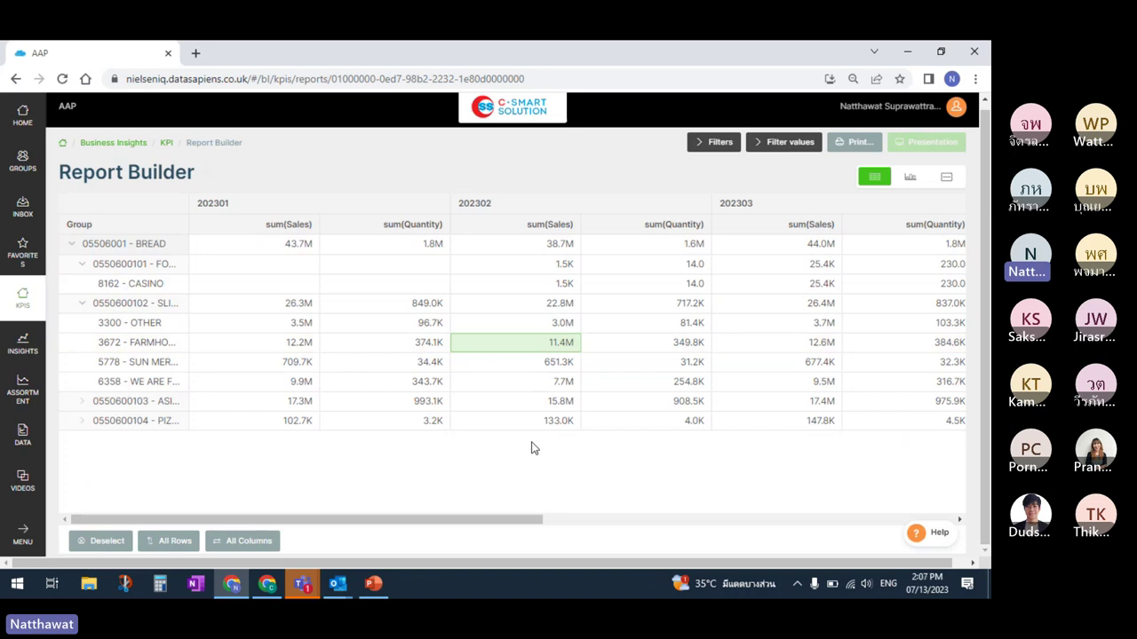
{"action": "key", "text": "ctrl+a"}
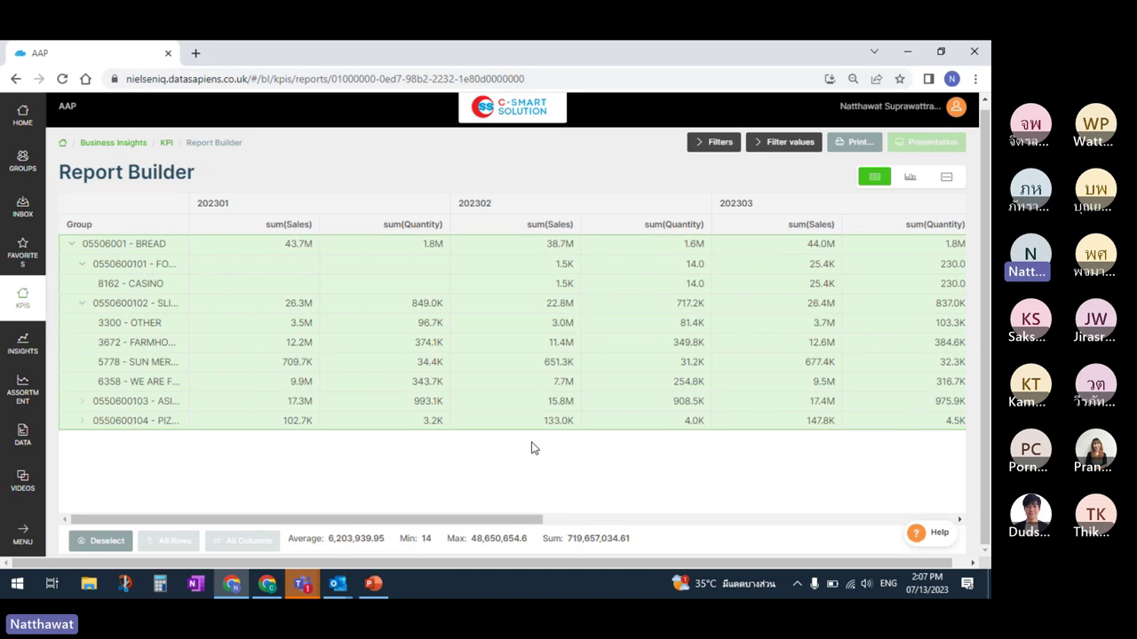
{"action": "right_click", "coordinate": [496, 312]}
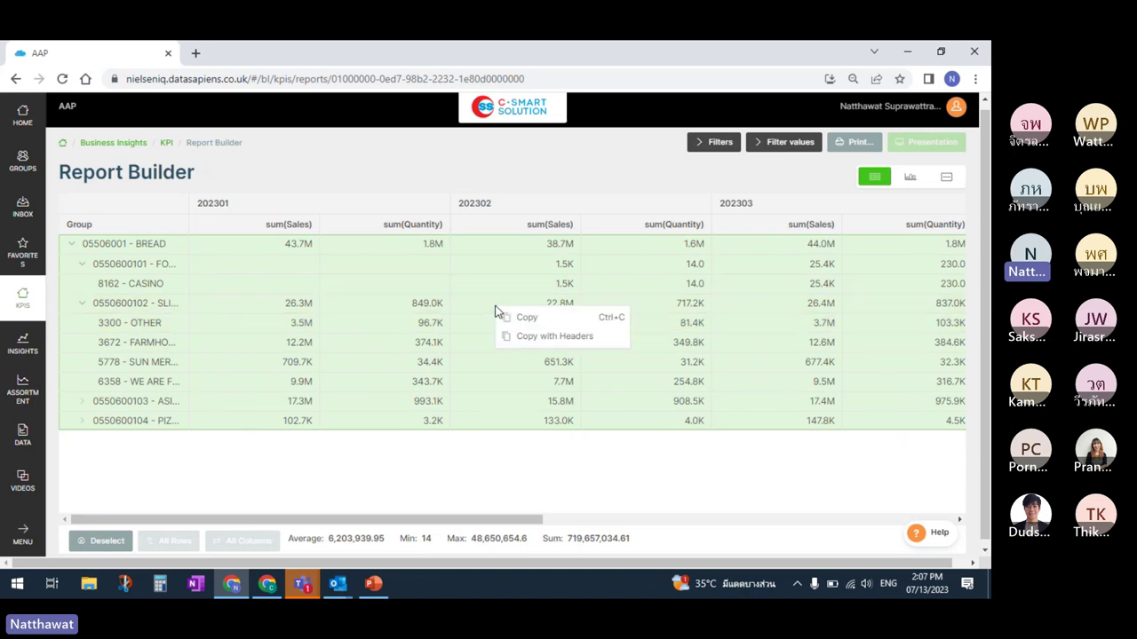
{"action": "left_click", "coordinate": [572, 342]}
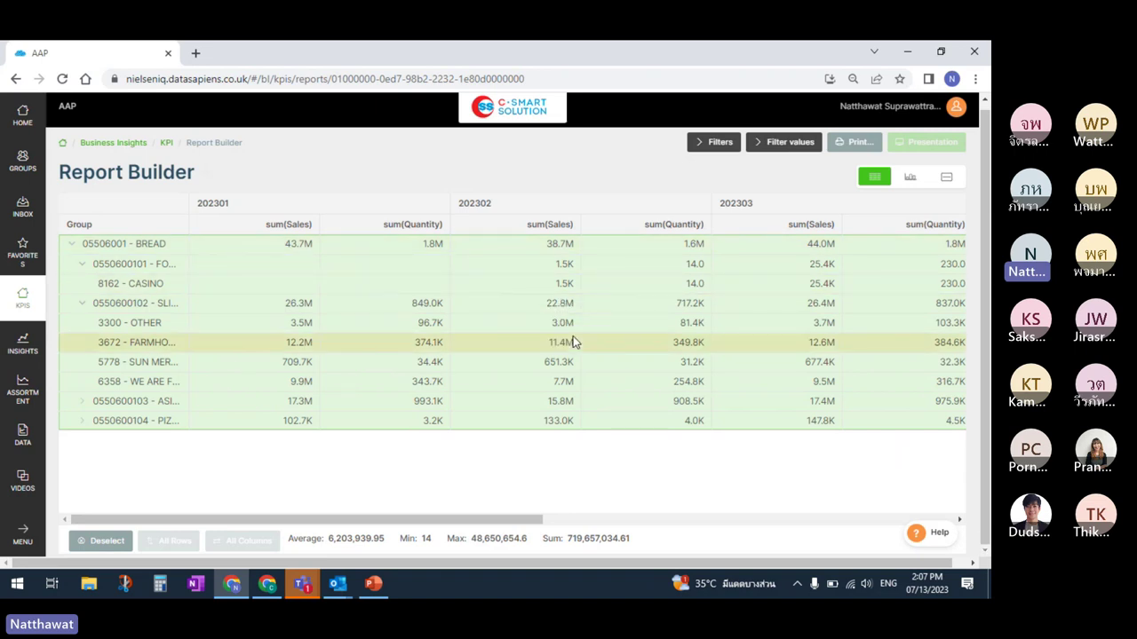
Open a blank Excel workbook and paste the copied report at cell A1
{"action": "key", "text": "super+d"}
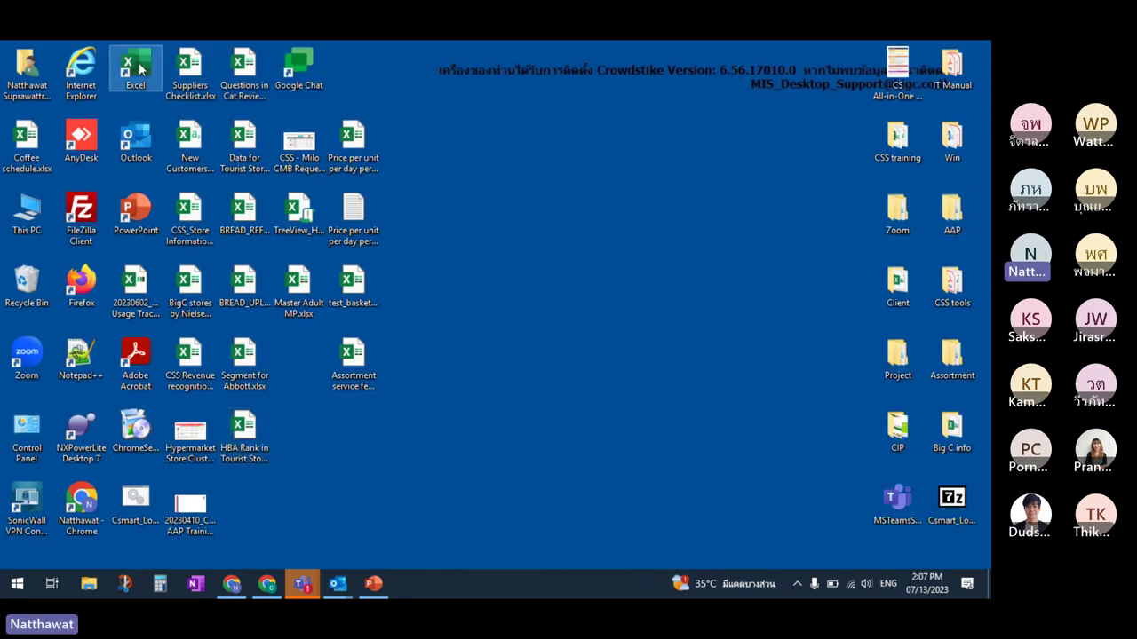
{"action": "double_click", "coordinate": [139, 69]}
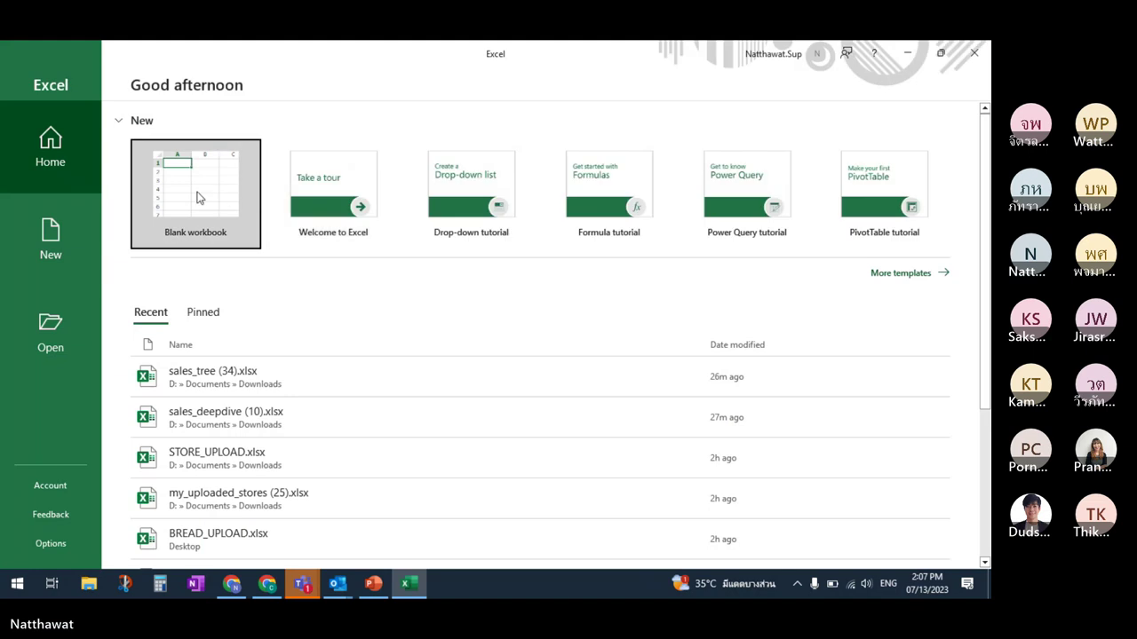
{"action": "left_click", "coordinate": [196, 191]}
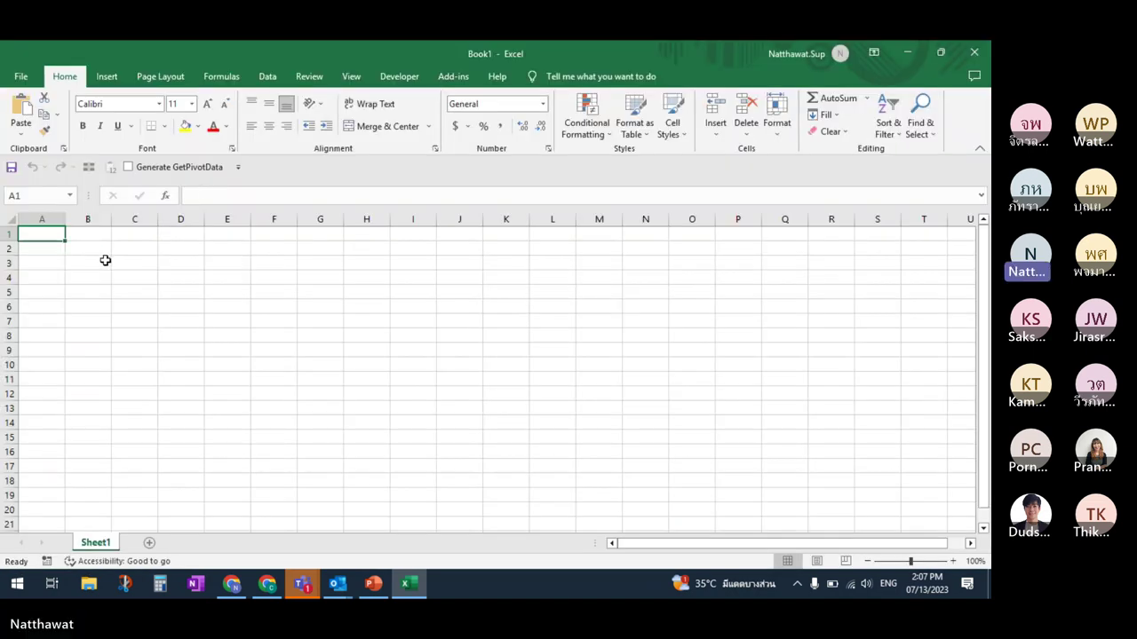
{"action": "key", "text": "ctrl+v"}
Autofit the widths of columns A to M to their contents
{"action": "left_click", "coordinate": [50, 220]}
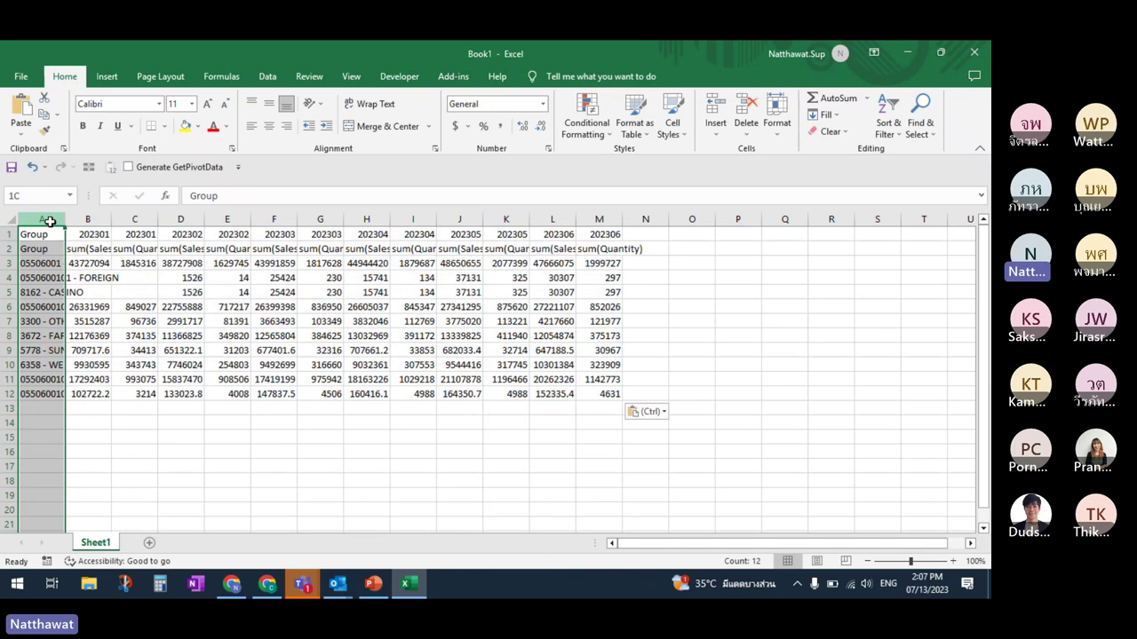
{"action": "left_click_drag", "start_coordinate": [50, 220], "coordinate": [627, 221]}
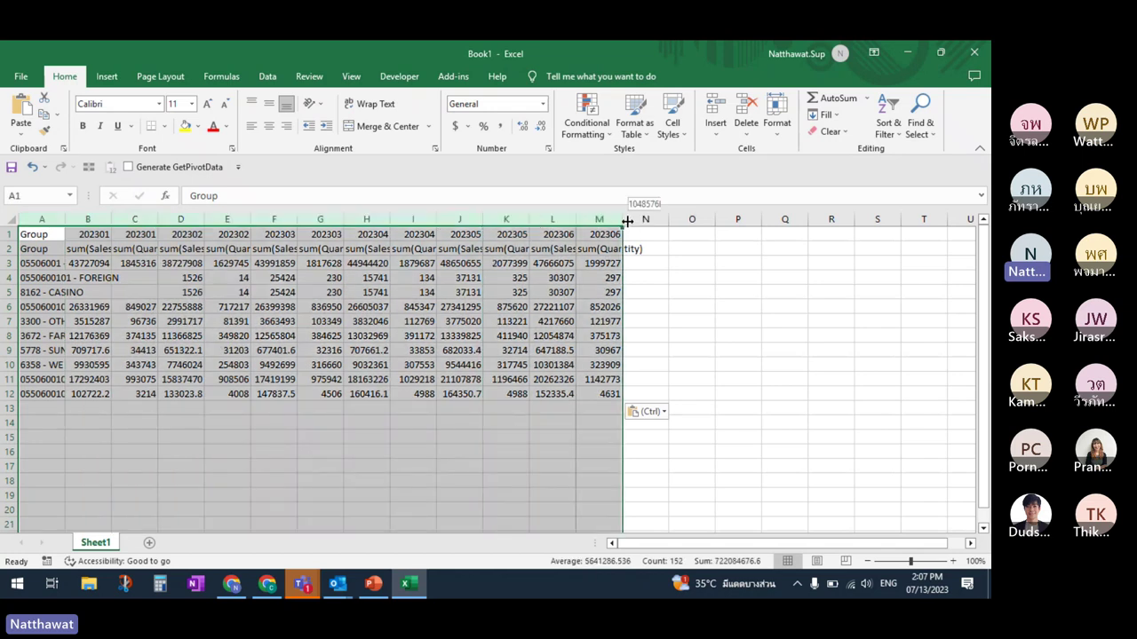
{"action": "double_click", "coordinate": [627, 222]}
Format the figures in B3:M12 with thousands separators and no decimal places
{"action": "left_click_drag", "start_coordinate": [156, 264], "coordinate": [903, 394]}
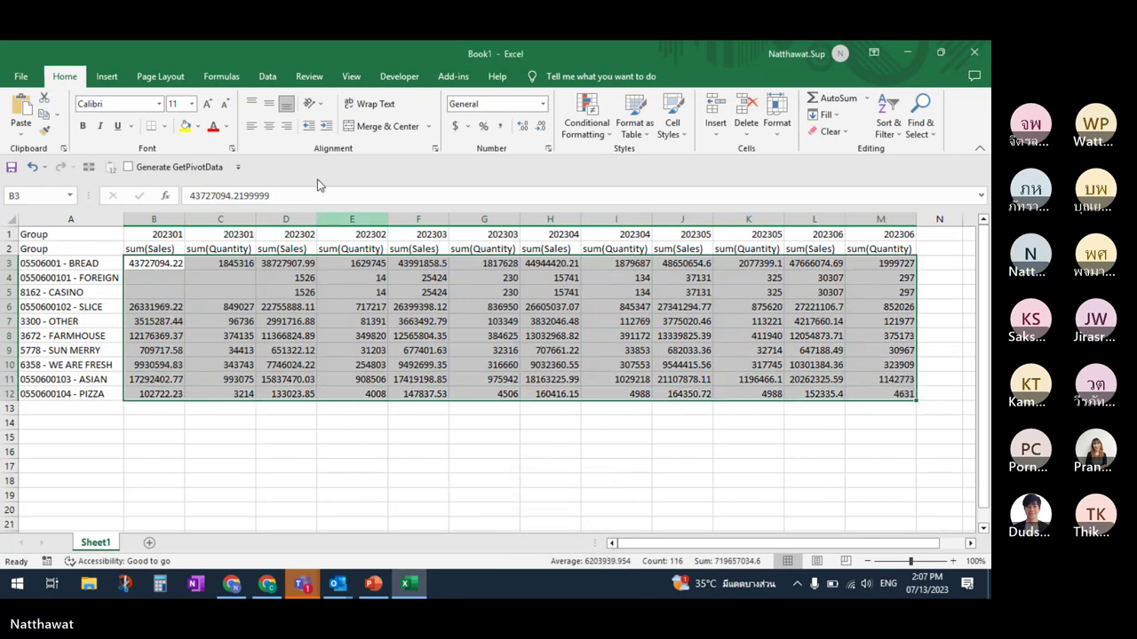
{"action": "left_click", "coordinate": [500, 126]}
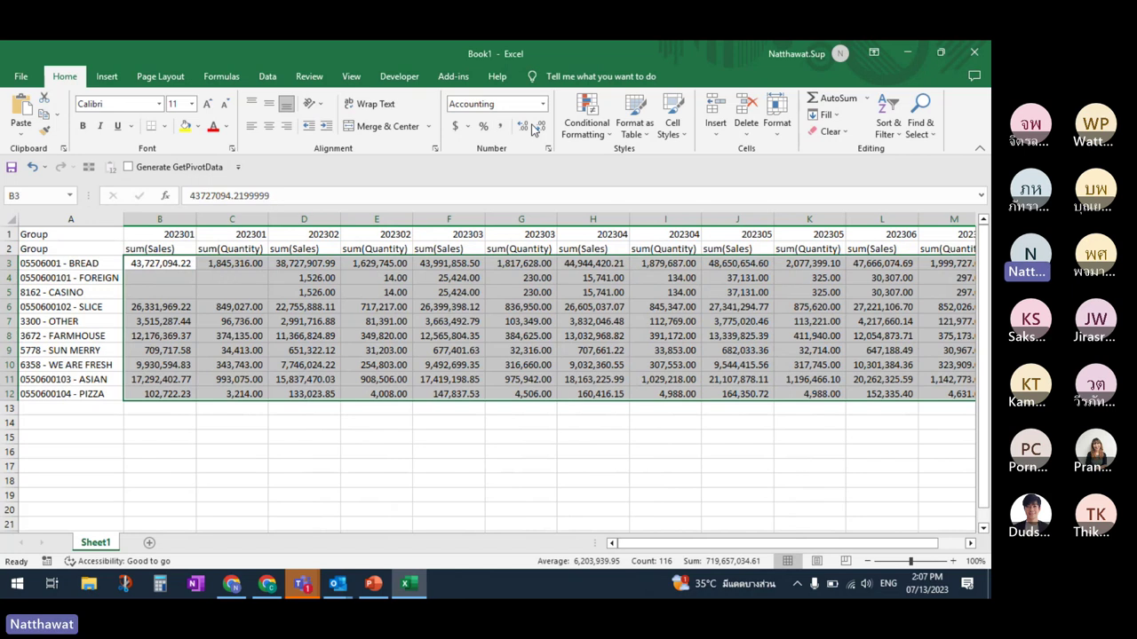
{"action": "left_click", "coordinate": [540, 126]}
{"action": "left_click", "coordinate": [541, 126]}
{"action": "left_click", "coordinate": [250, 308]}
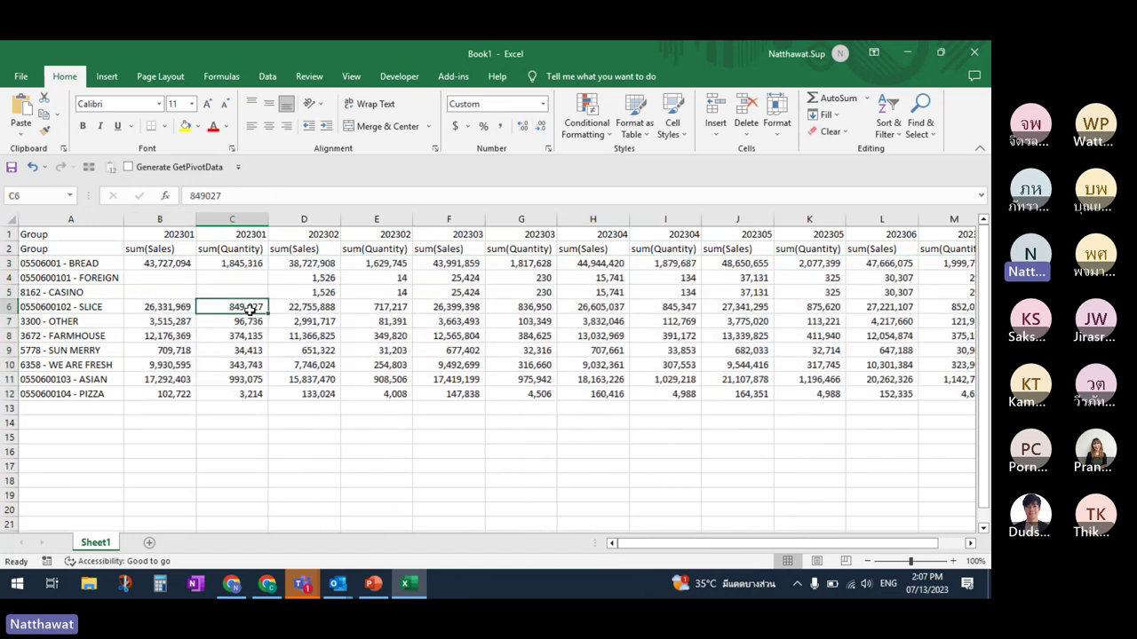
{"action": "key", "text": "Left"}
{"action": "key", "text": "Left"}
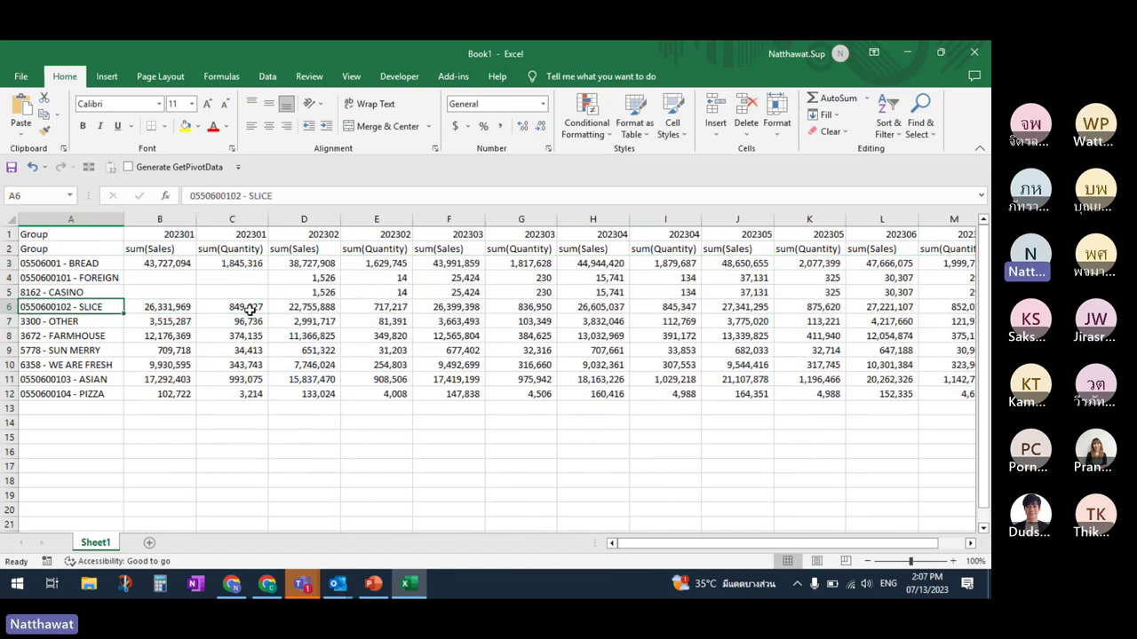
{"action": "key", "text": "Up"}
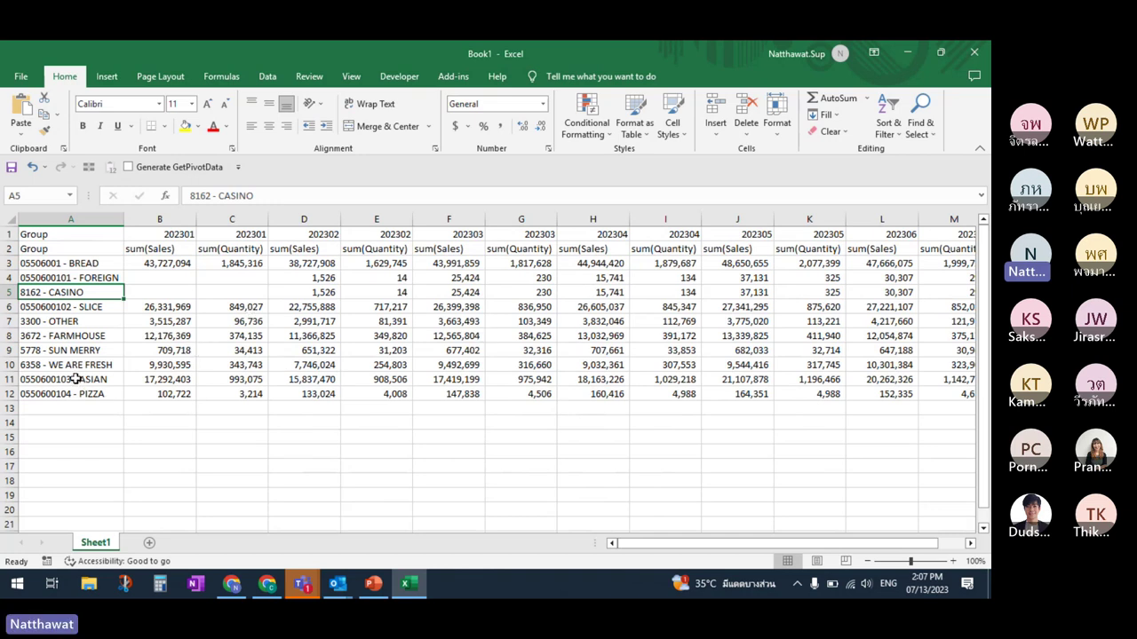
{"action": "left_click_drag", "start_coordinate": [76, 379], "coordinate": [82, 399]}
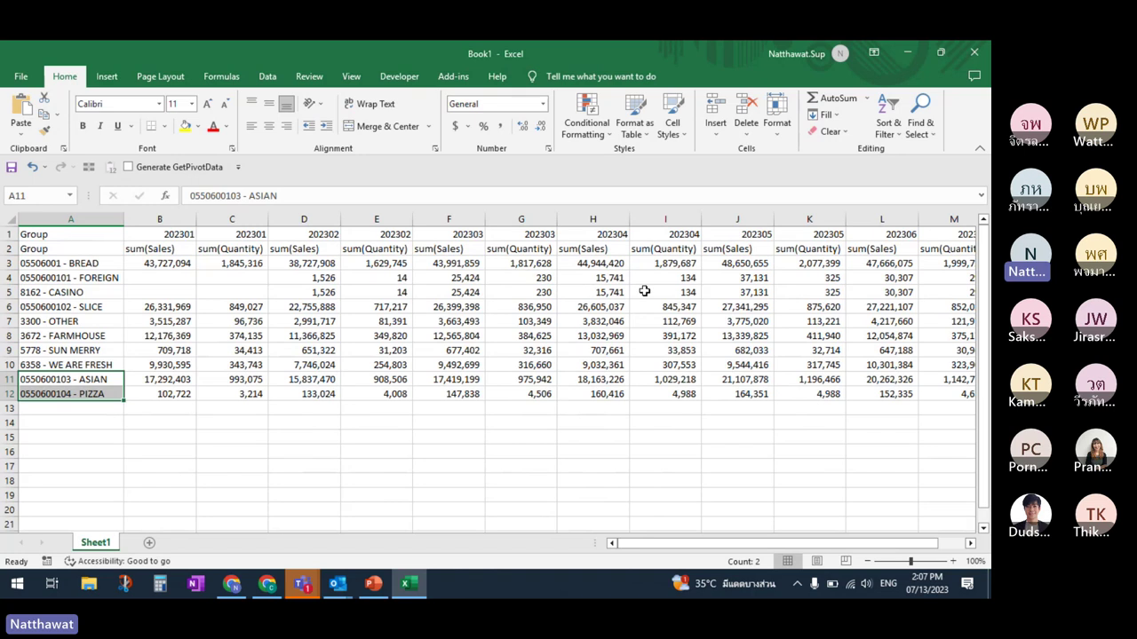
Close the Excel workbook without saving and switch to the Report Builder page in Chrome
{"action": "left_click", "coordinate": [974, 54]}
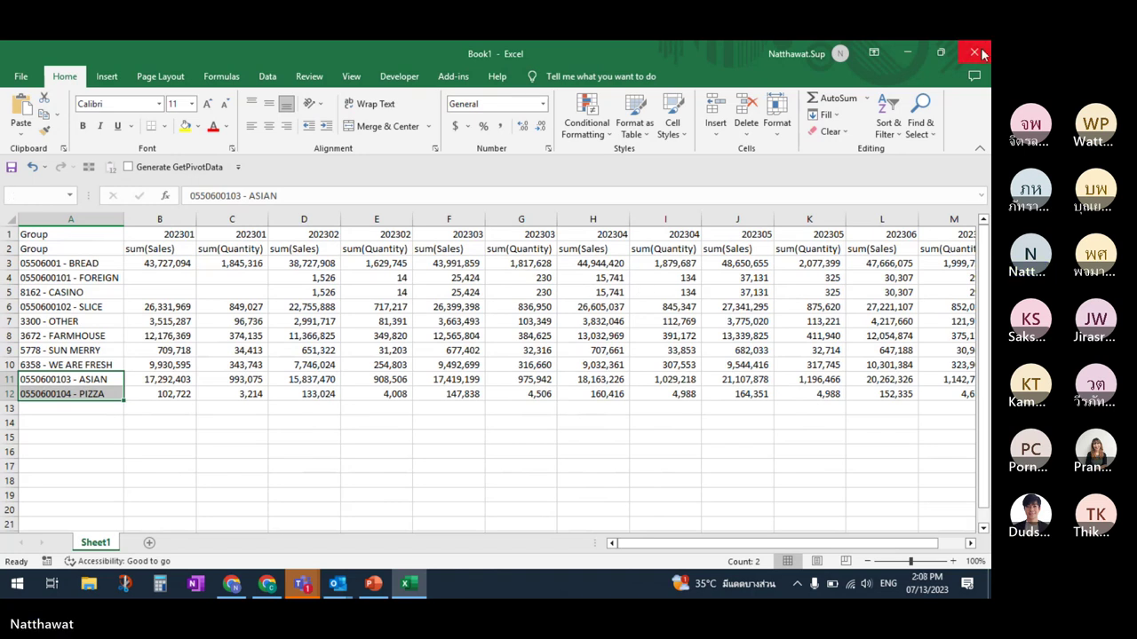
{"action": "left_click", "coordinate": [537, 337]}
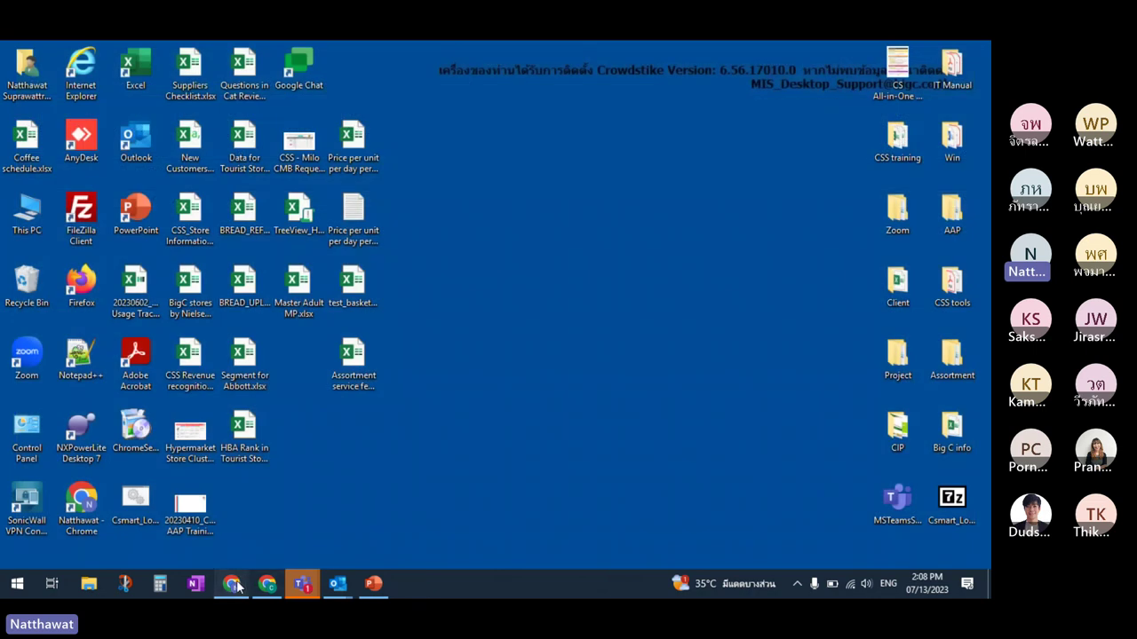
{"action": "left_click", "coordinate": [234, 584]}
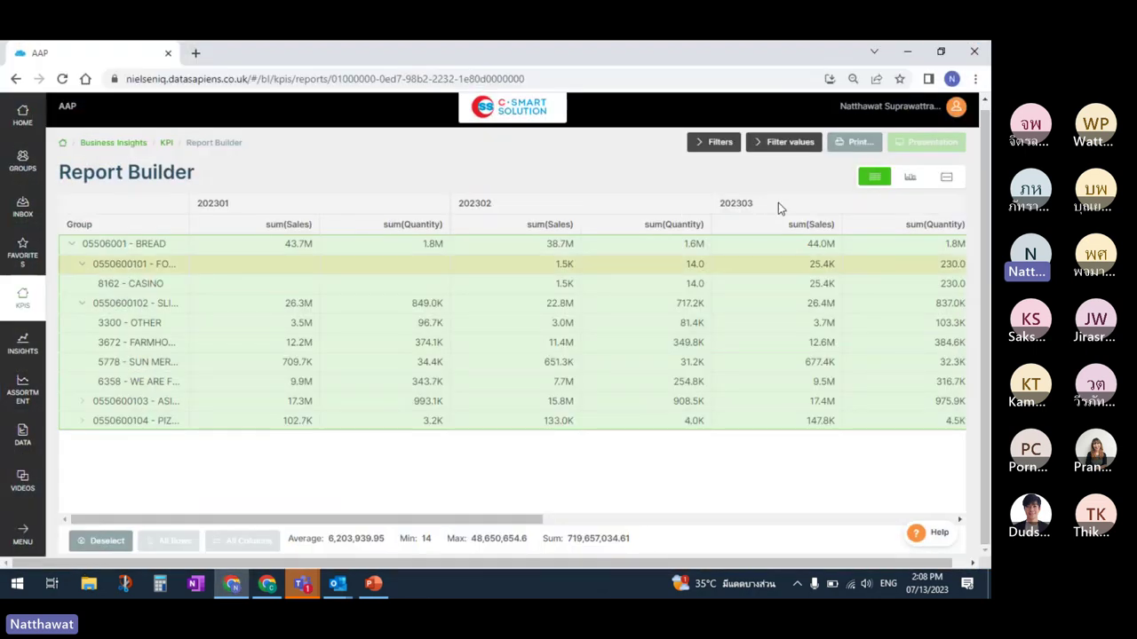
Collapse the SLICE and FOREIGN sub classes and the parent BREAD class in the report table
{"action": "left_click", "coordinate": [82, 305]}
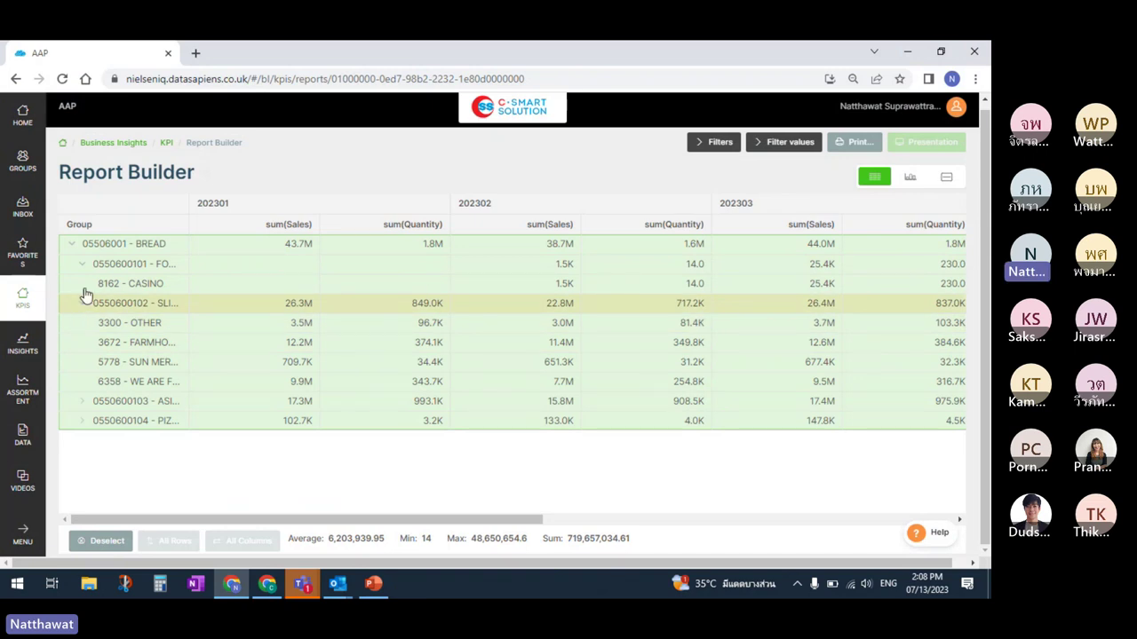
{"action": "left_click", "coordinate": [82, 266]}
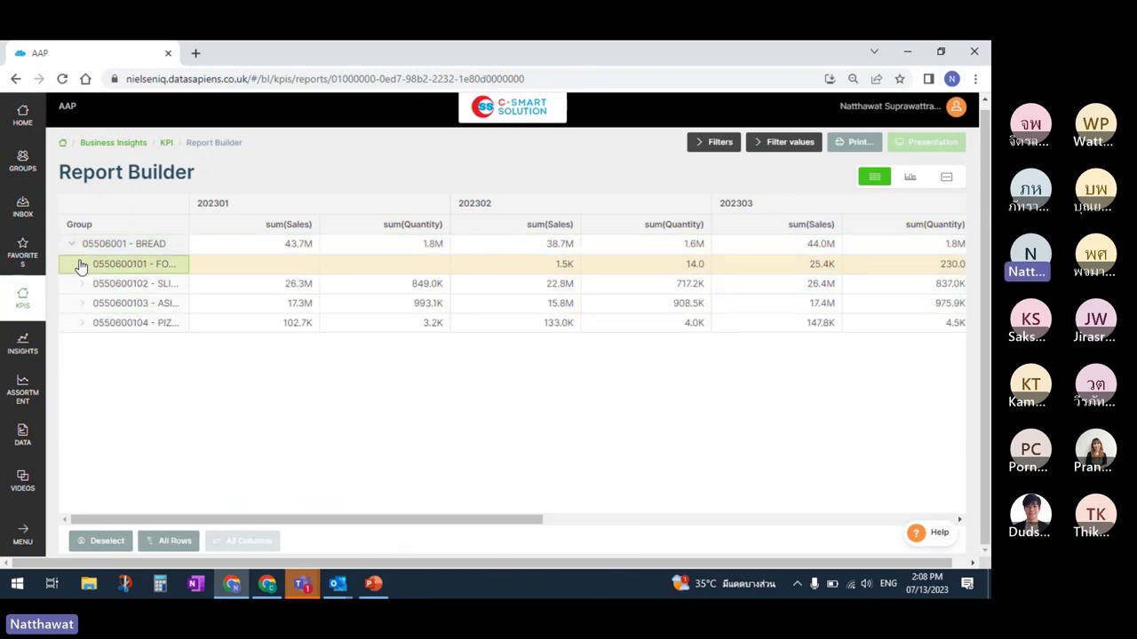
{"action": "left_click", "coordinate": [71, 245]}
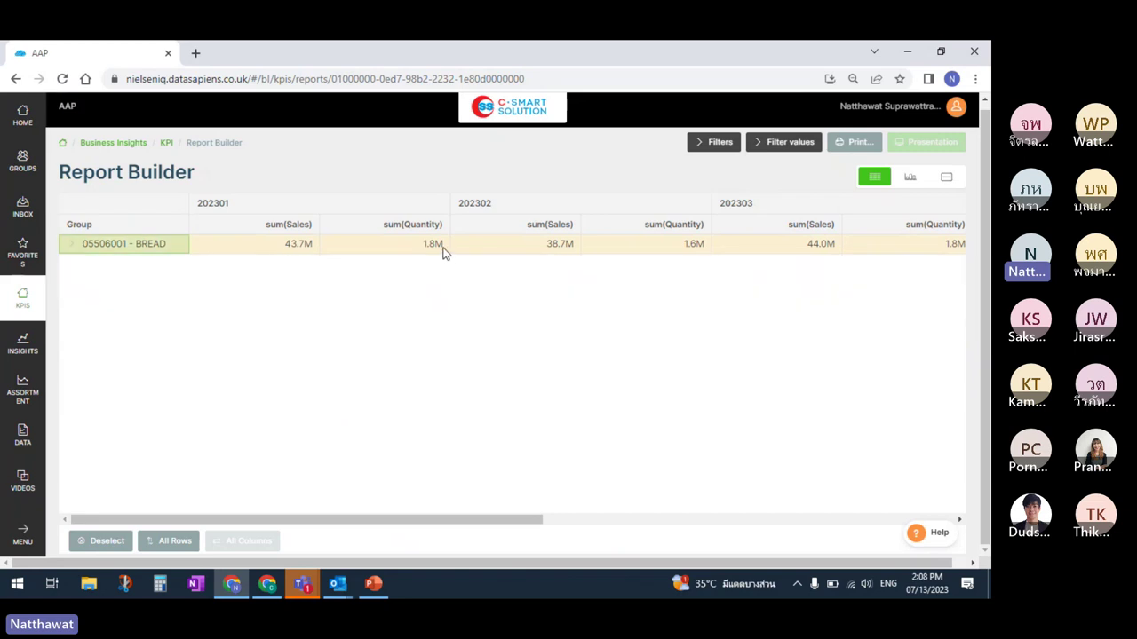
Show the report filters, set Totals in to Column, and remove Sales and Quantity from the values
{"action": "left_click", "coordinate": [698, 147]}
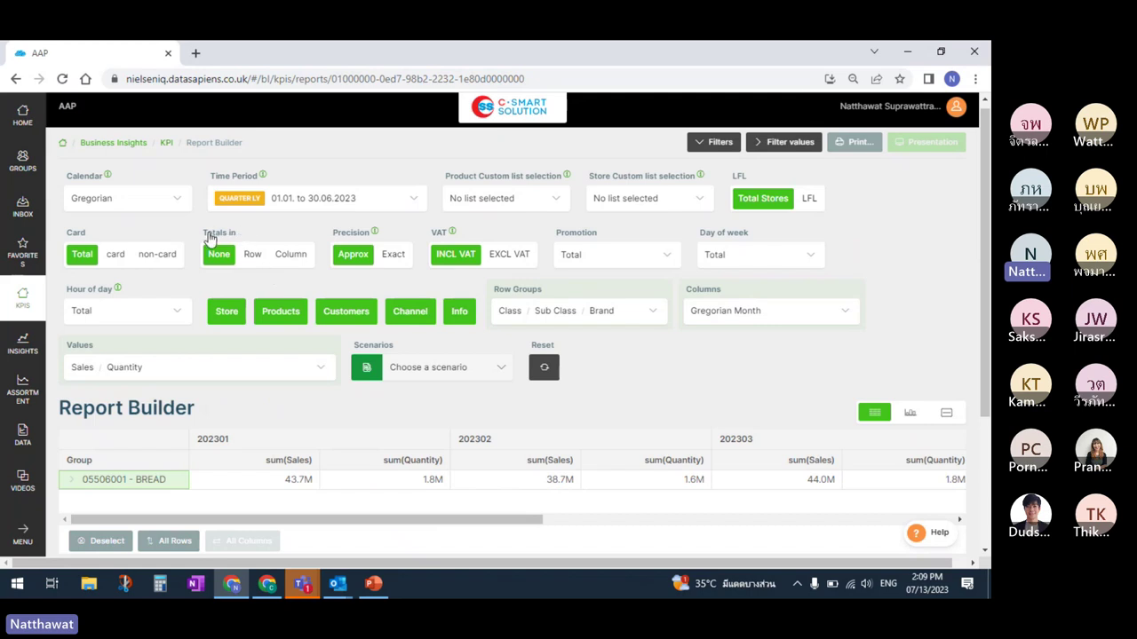
{"action": "left_click", "coordinate": [293, 256]}
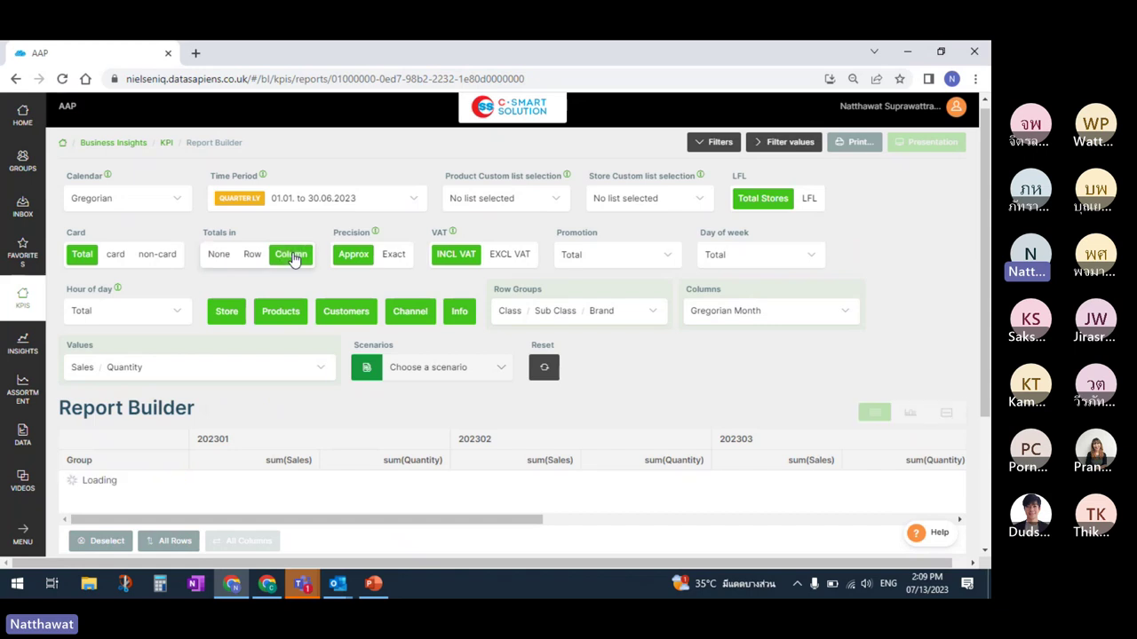
{"action": "left_click", "coordinate": [321, 367]}
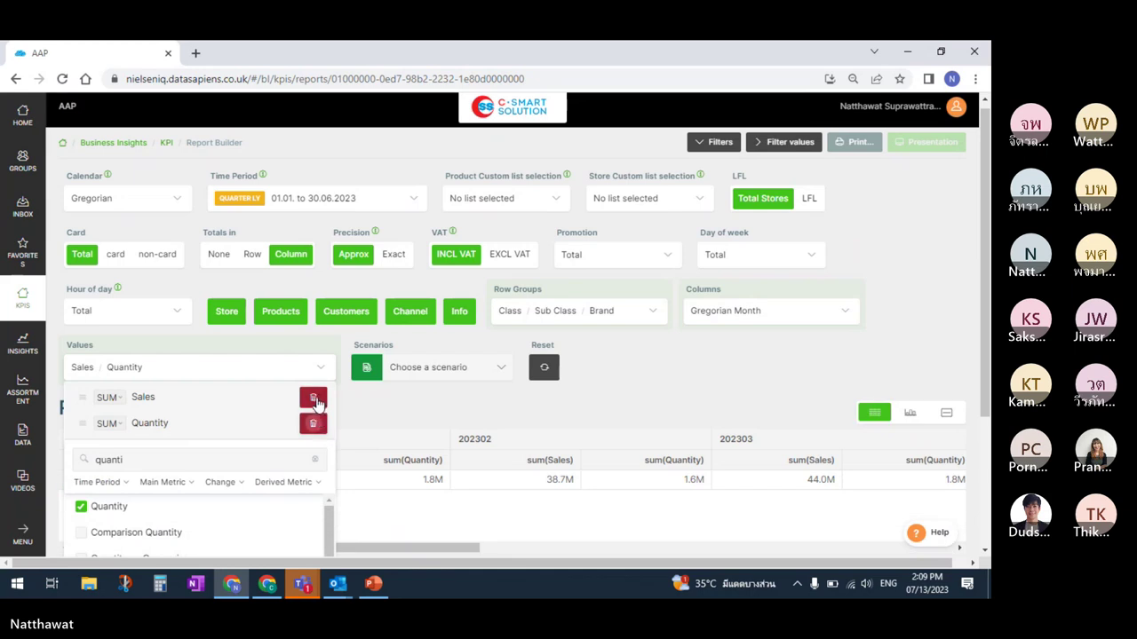
{"action": "left_click", "coordinate": [312, 422]}
{"action": "left_click", "coordinate": [313, 397]}
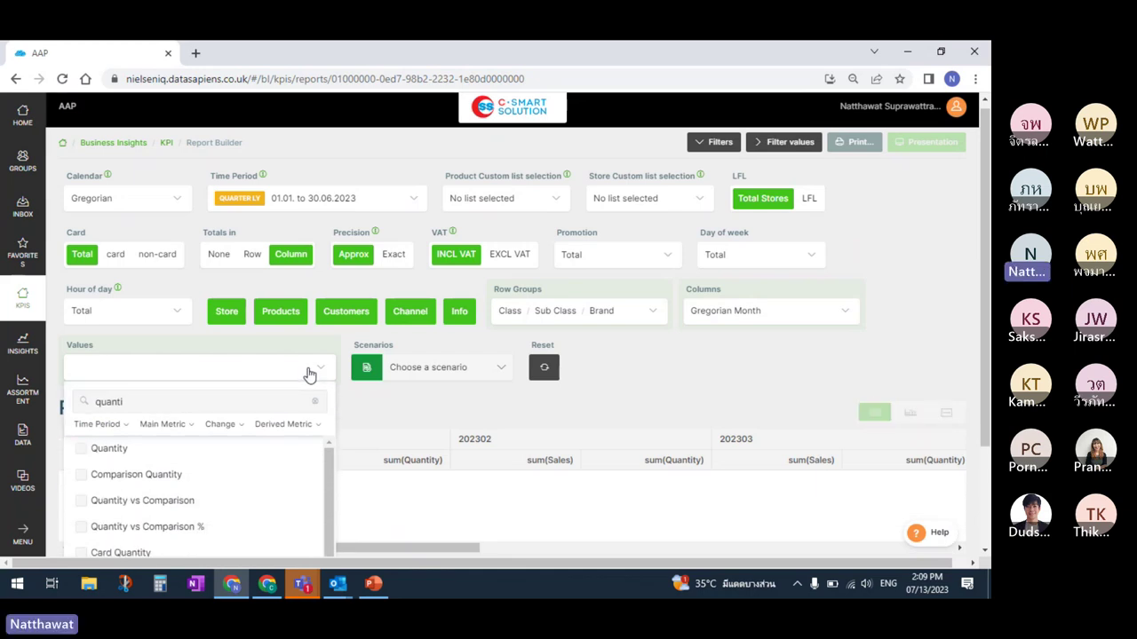
{"action": "left_click", "coordinate": [309, 370]}
Remove Class, Sub Class and Brand from the row groups and Gregorian Month from the columns
{"action": "left_click", "coordinate": [635, 317]}
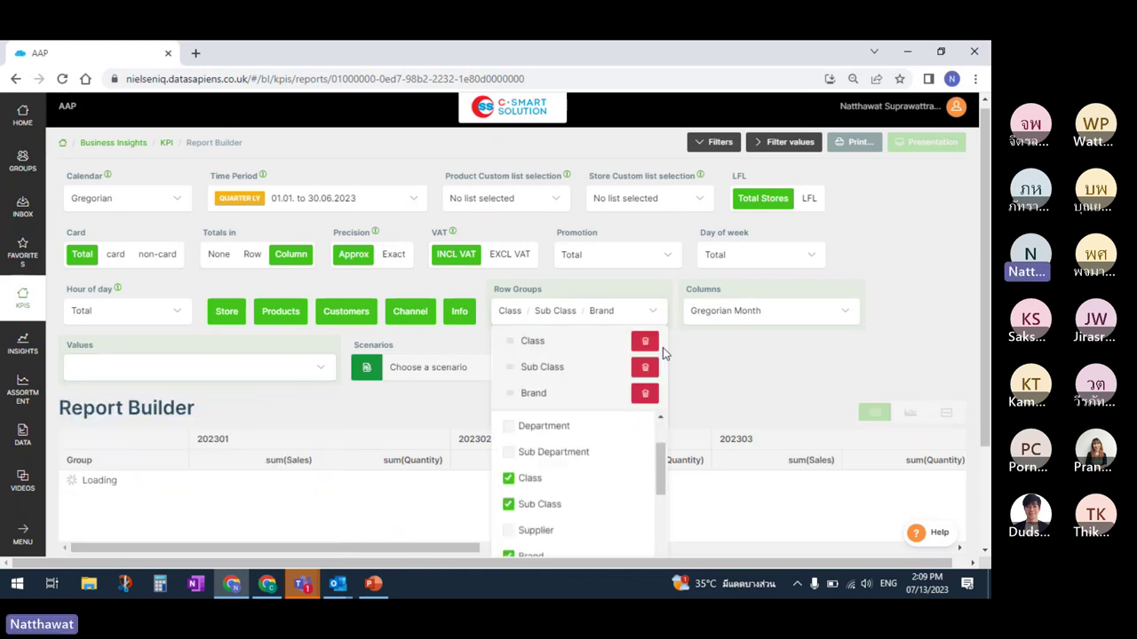
{"action": "left_click", "coordinate": [649, 393]}
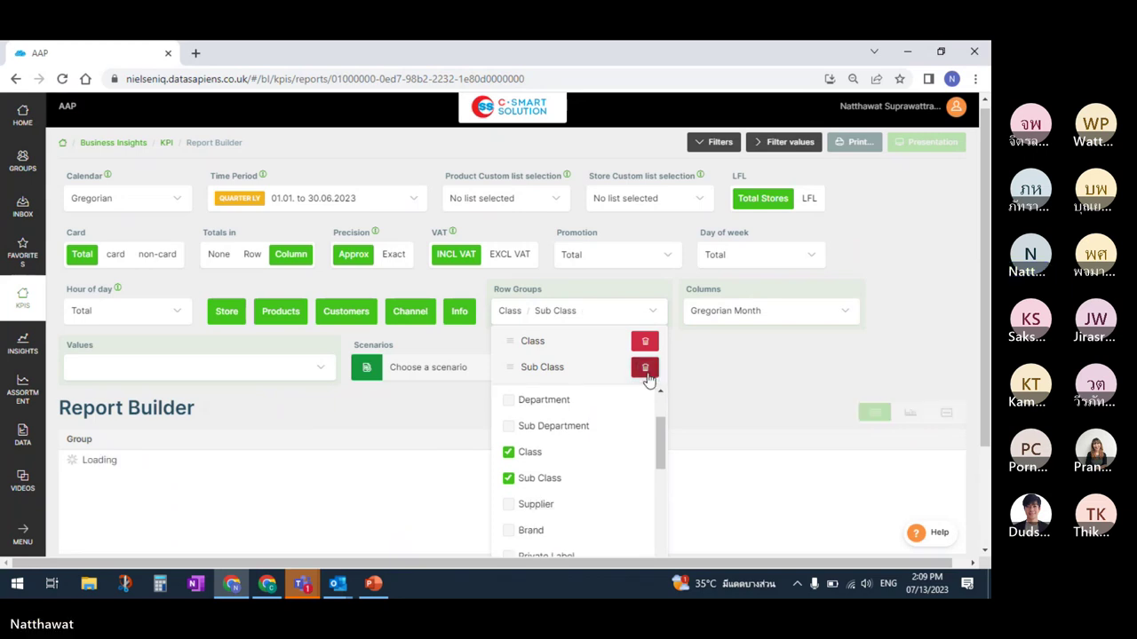
{"action": "left_click", "coordinate": [646, 366]}
{"action": "left_click", "coordinate": [646, 346]}
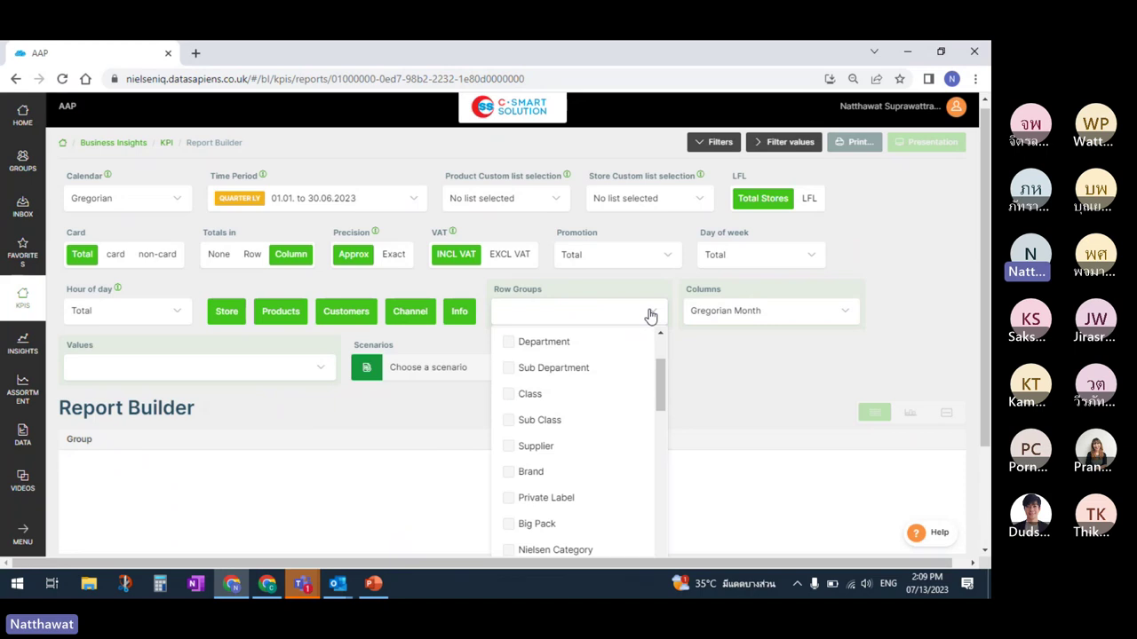
{"action": "left_click", "coordinate": [741, 320]}
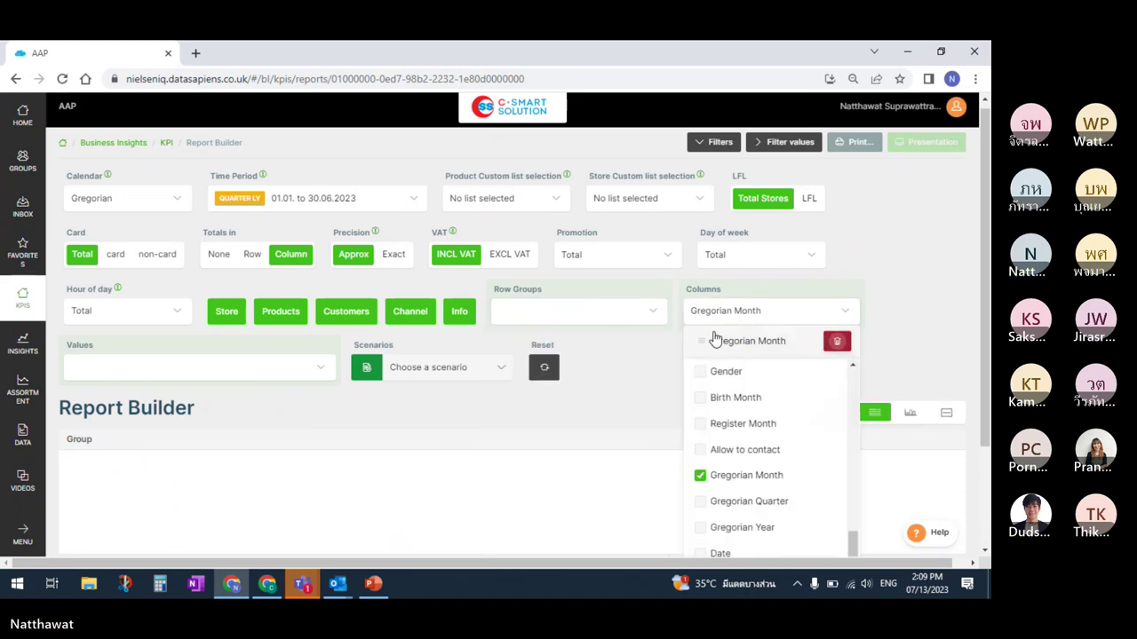
{"action": "left_click", "coordinate": [838, 345]}
Set the report's row groups to Gregorian Month
{"action": "left_click", "coordinate": [645, 324]}
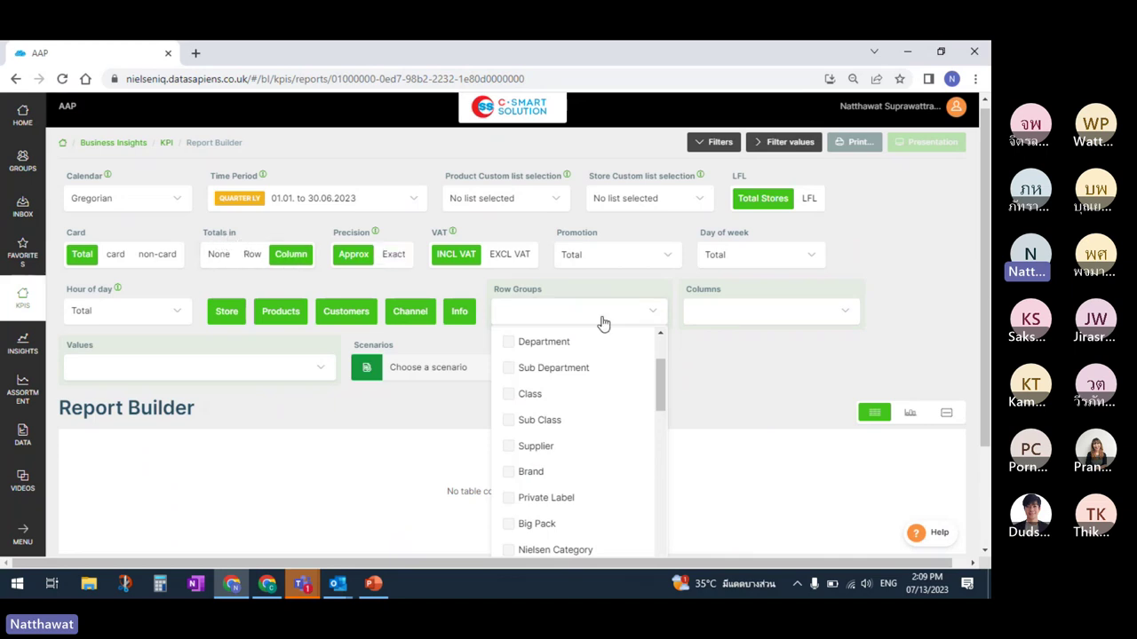
{"action": "scroll", "coordinate": [667, 408], "scroll_direction": "down", "scroll_amount": 3}
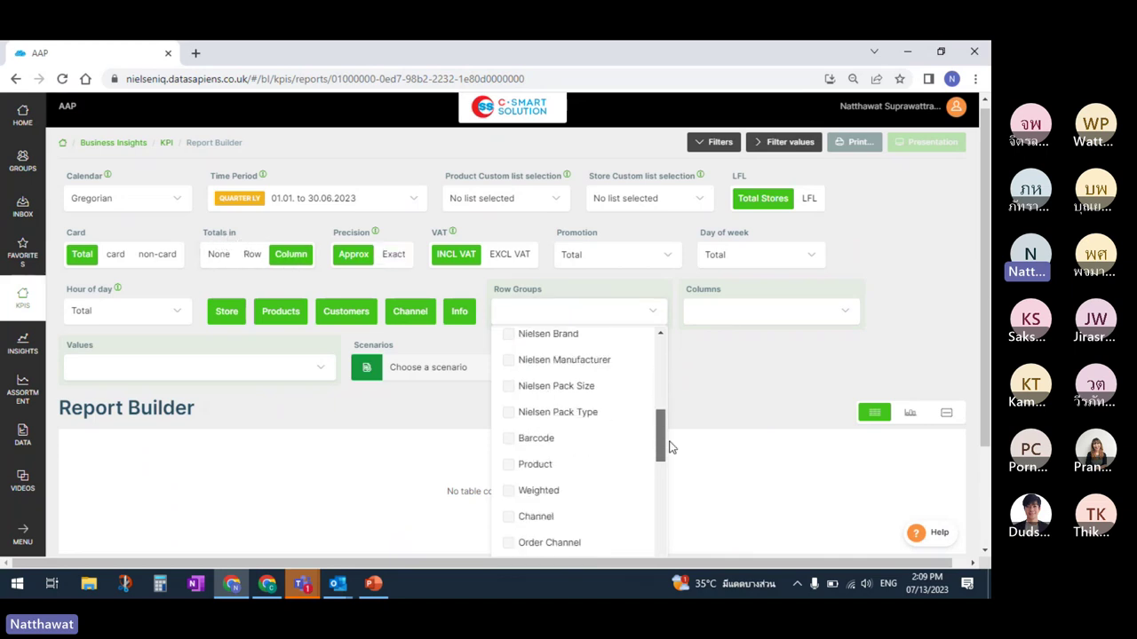
{"action": "scroll", "coordinate": [671, 447], "scroll_direction": "down", "scroll_amount": 5}
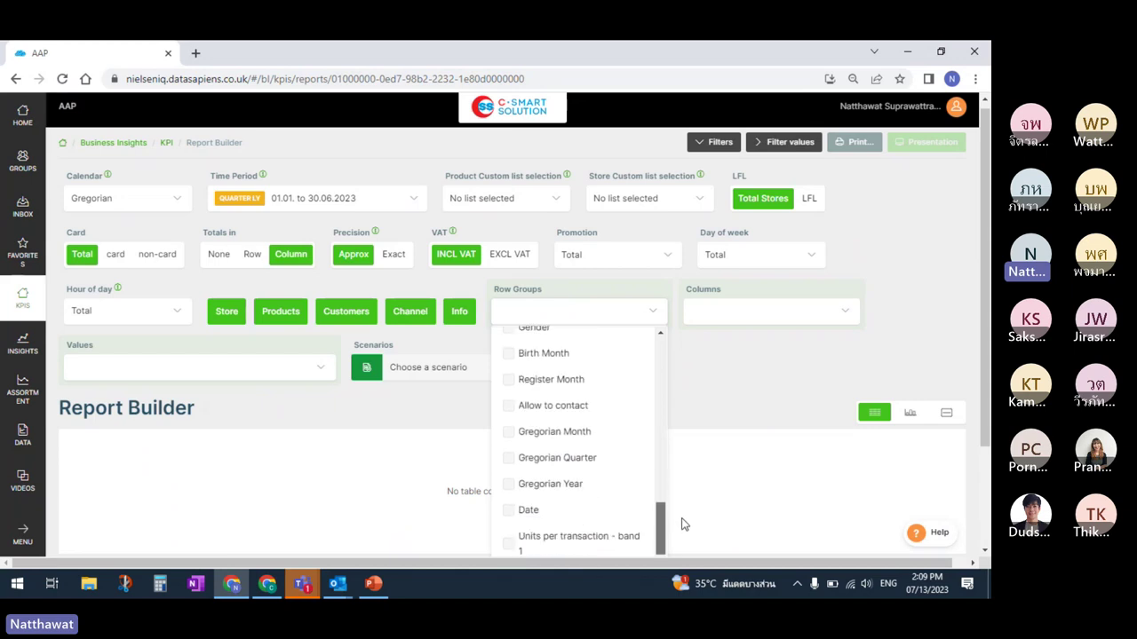
{"action": "scroll", "coordinate": [681, 525], "scroll_direction": "down", "scroll_amount": 1}
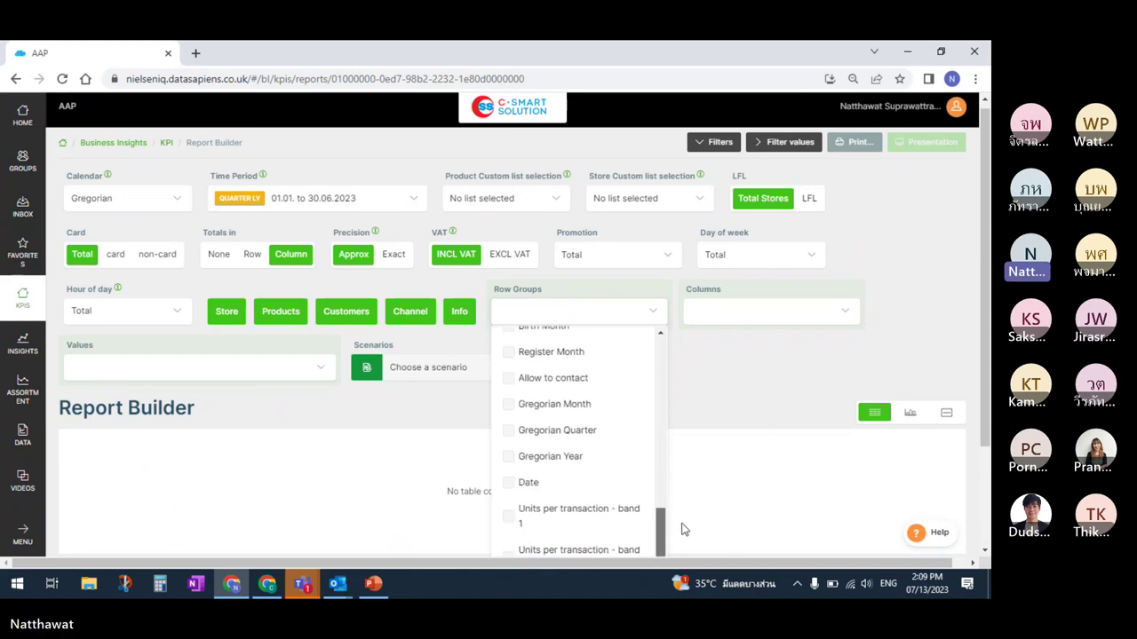
{"action": "left_click", "coordinate": [574, 407]}
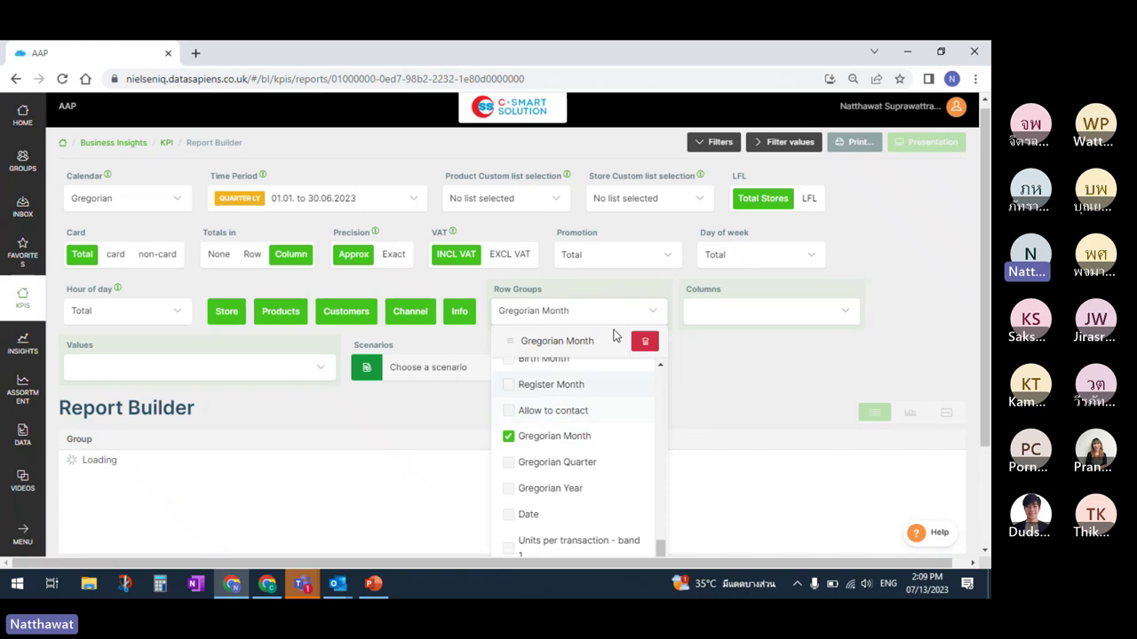
{"action": "left_click", "coordinate": [599, 319]}
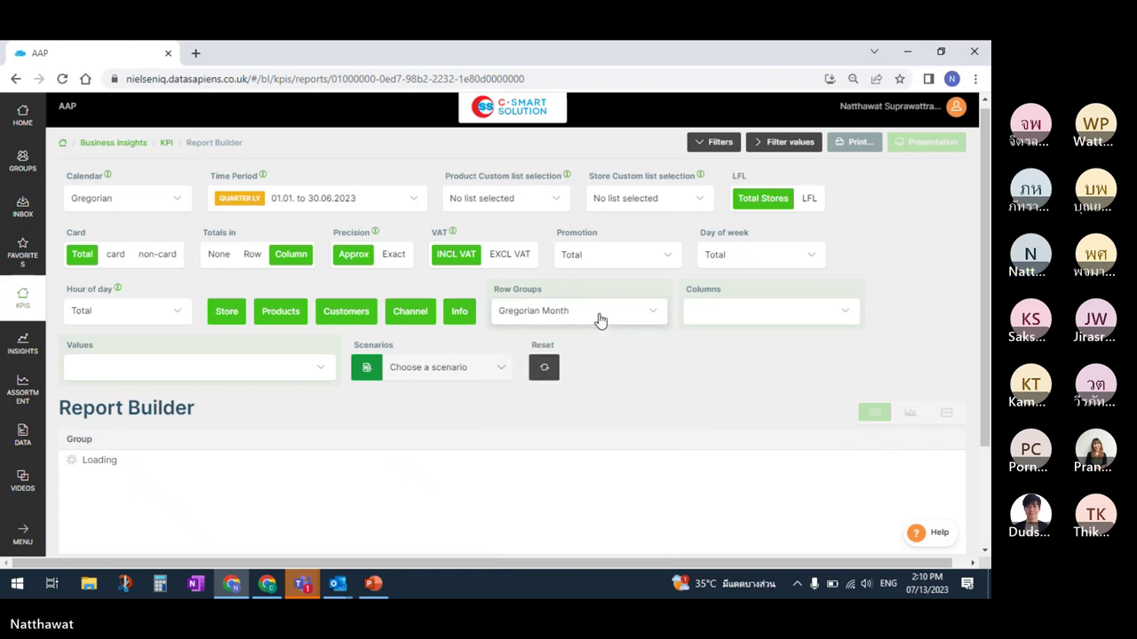
Set the report's columns to Units per transaction - band 1
{"action": "left_click", "coordinate": [760, 315]}
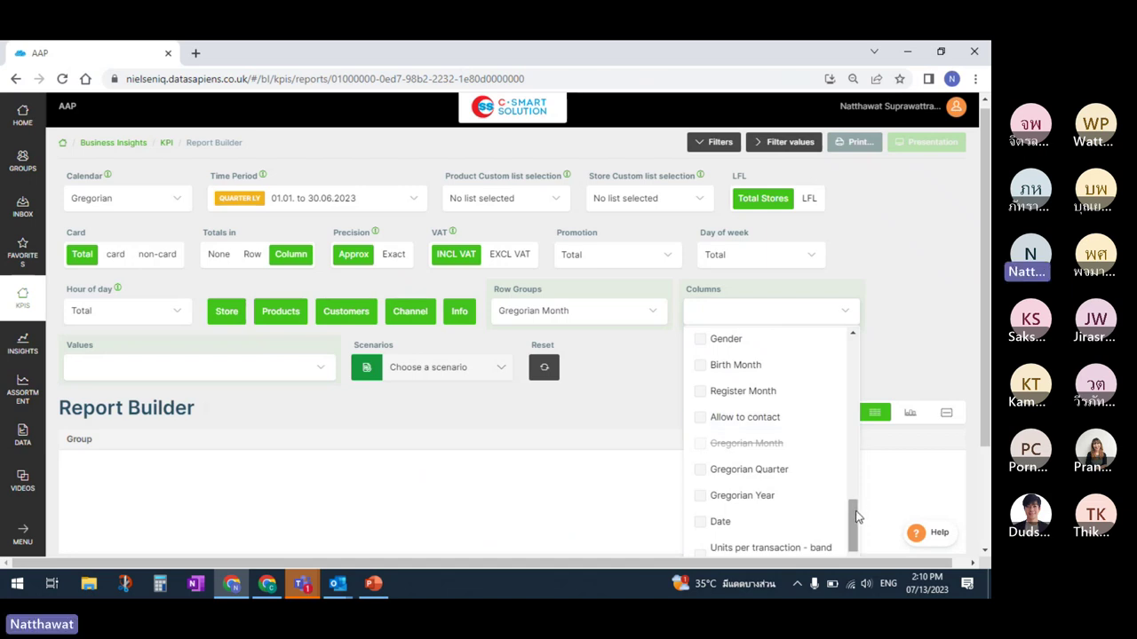
{"action": "left_click_drag", "start_coordinate": [858, 513], "coordinate": [857, 542]}
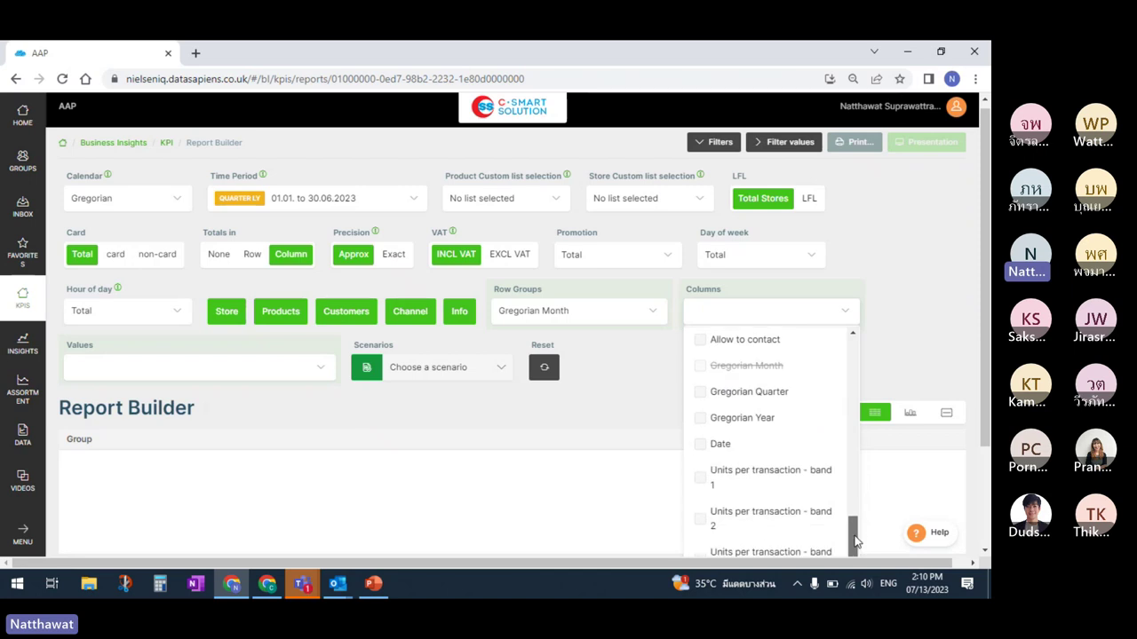
{"action": "scroll", "coordinate": [838, 489], "scroll_direction": "down", "scroll_amount": 1}
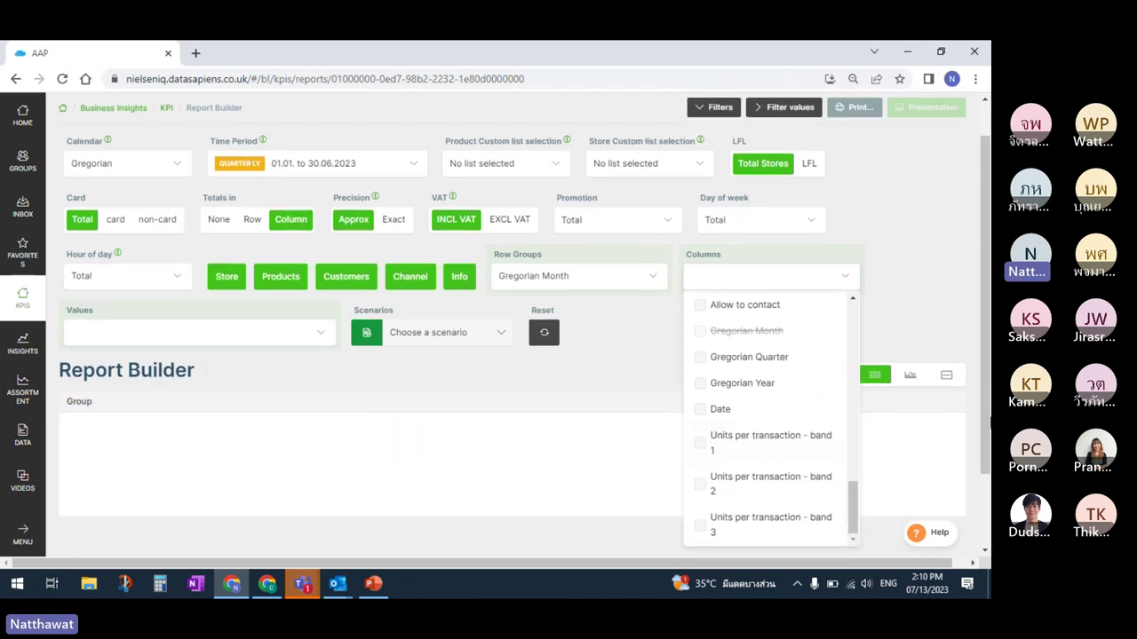
{"action": "left_click", "coordinate": [952, 435]}
{"action": "left_click", "coordinate": [782, 289]}
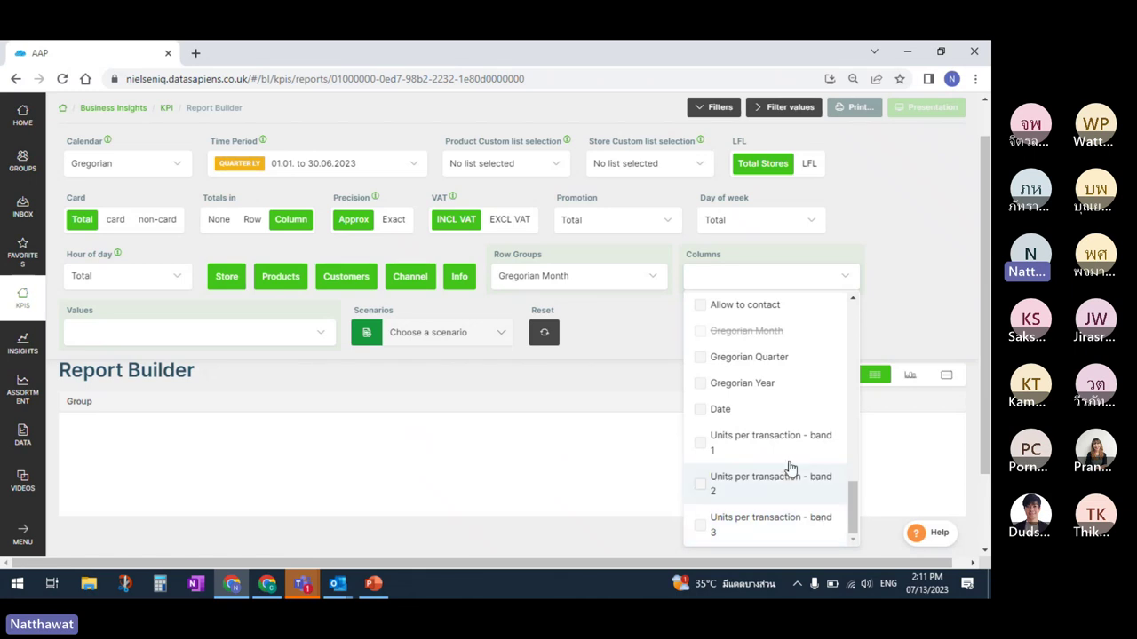
{"action": "left_click", "coordinate": [770, 444]}
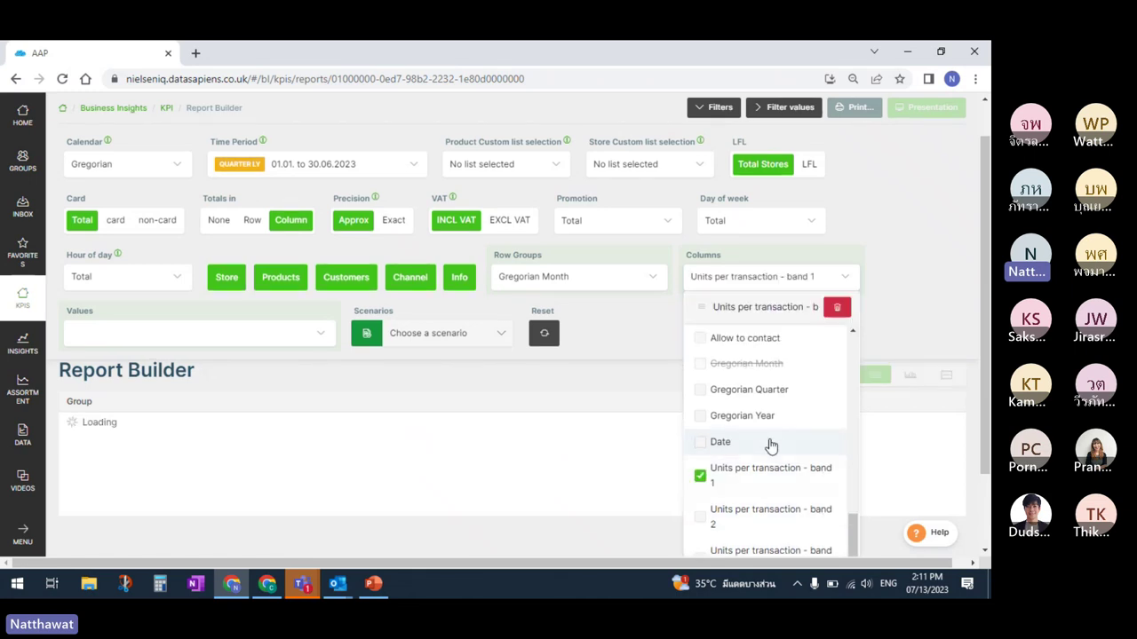
{"action": "left_click", "coordinate": [770, 276]}
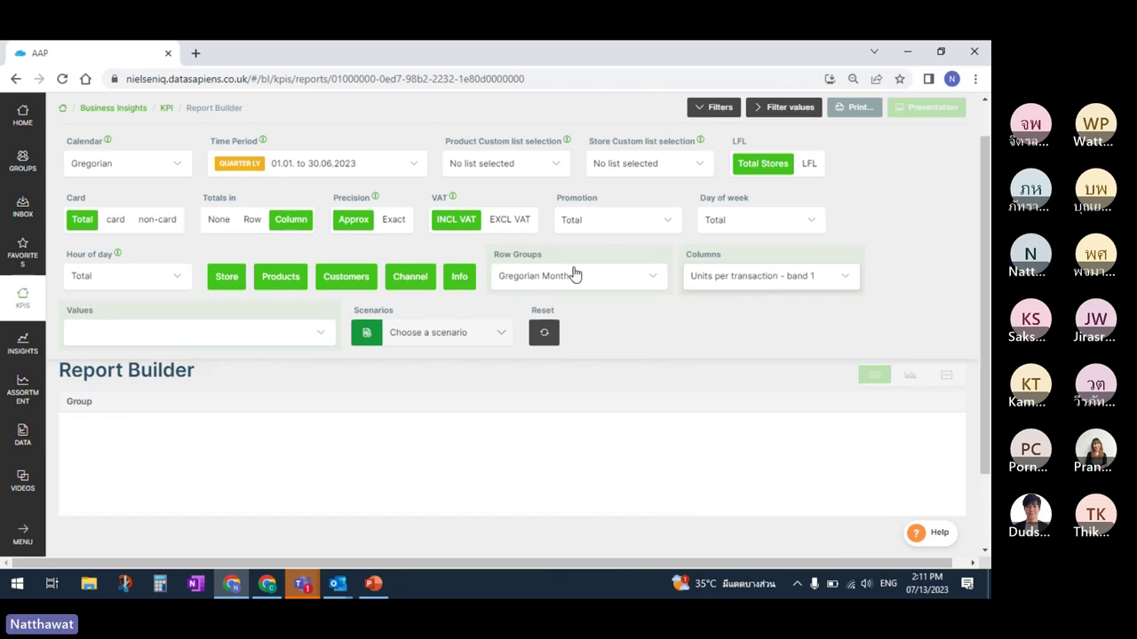
Add Baskets to the report's values by searching the metrics for "basket"
{"action": "left_click", "coordinate": [260, 343]}
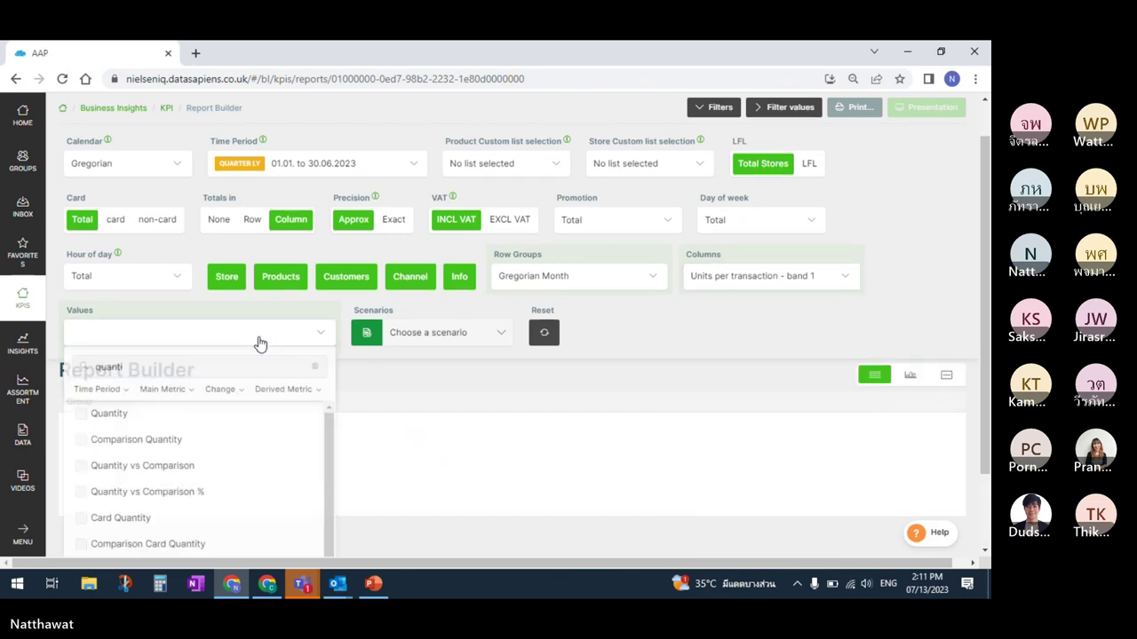
{"action": "type", "text": "quanti"}
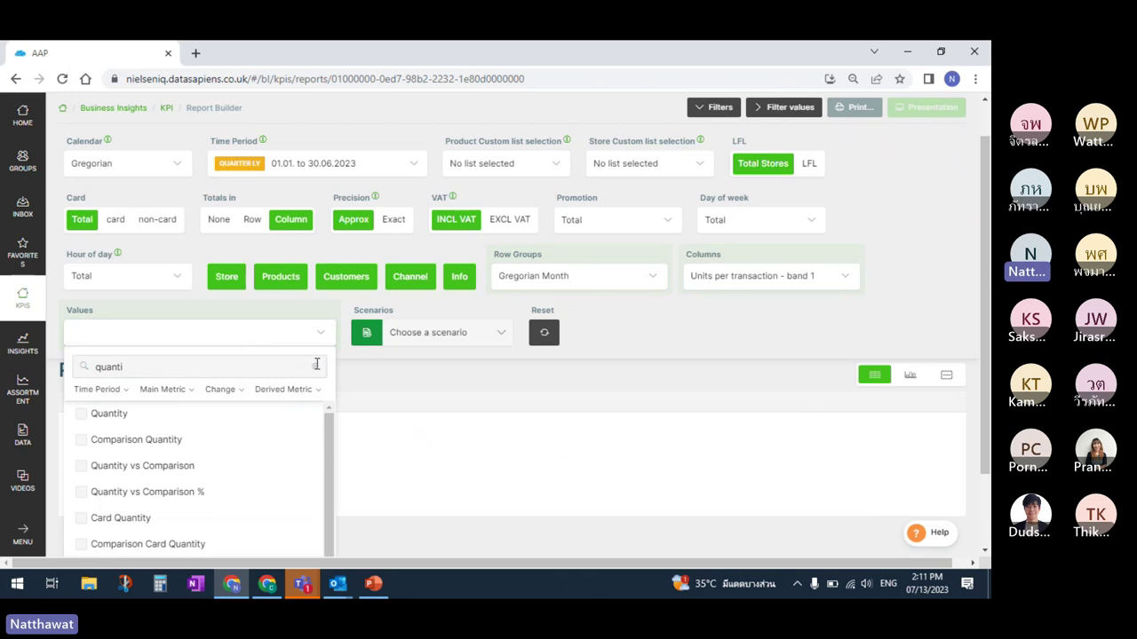
{"action": "left_click", "coordinate": [316, 367]}
{"action": "left_click", "coordinate": [245, 369]}
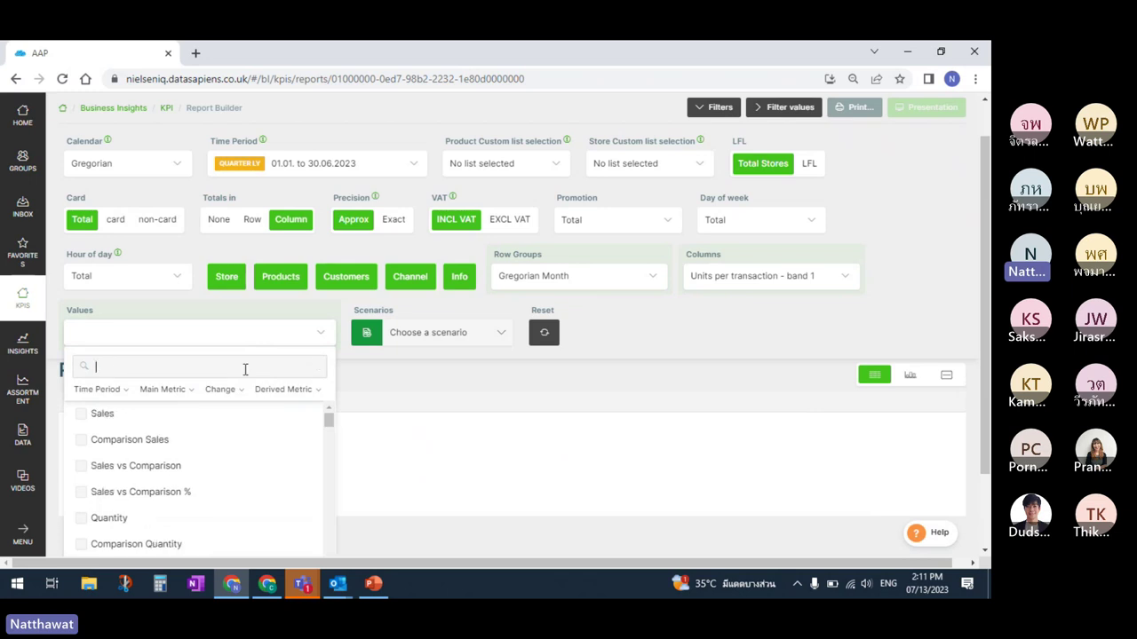
{"action": "type", "text": "basket"}
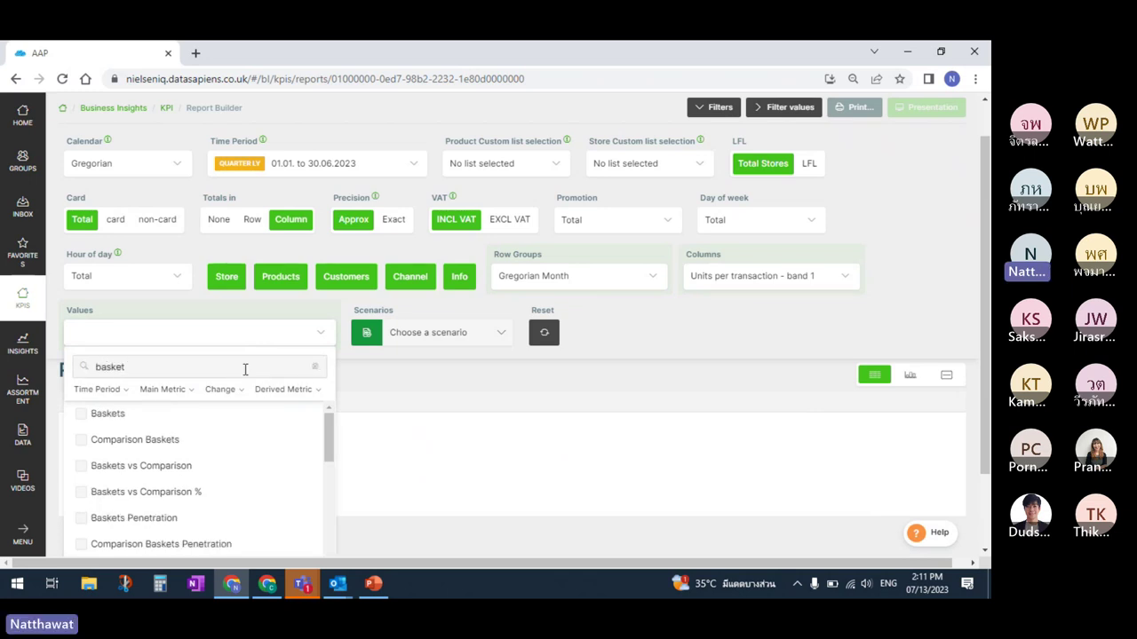
{"action": "left_click", "coordinate": [165, 417]}
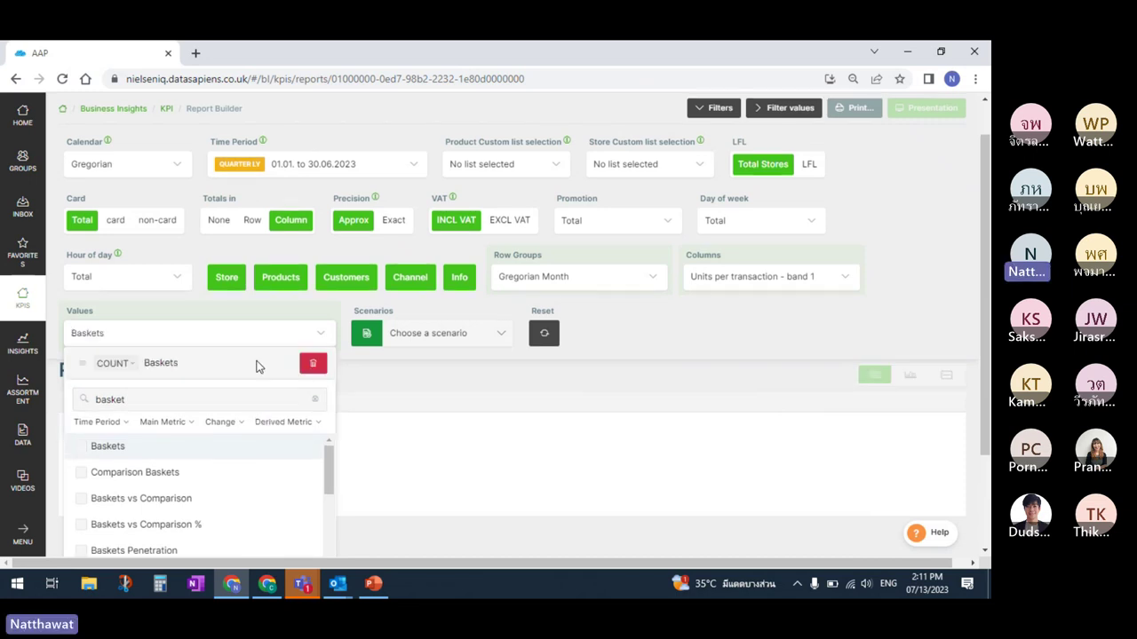
Search the metrics for "price" and add Price per Unit to the report's values
{"action": "left_click", "coordinate": [315, 400]}
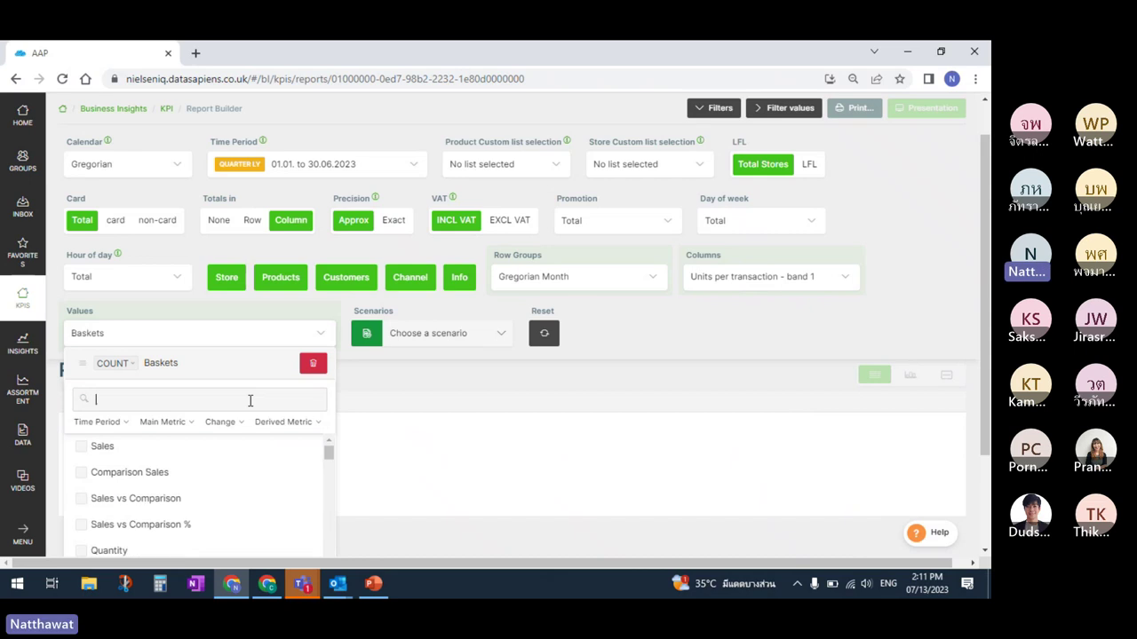
{"action": "type", "text": "pri"}
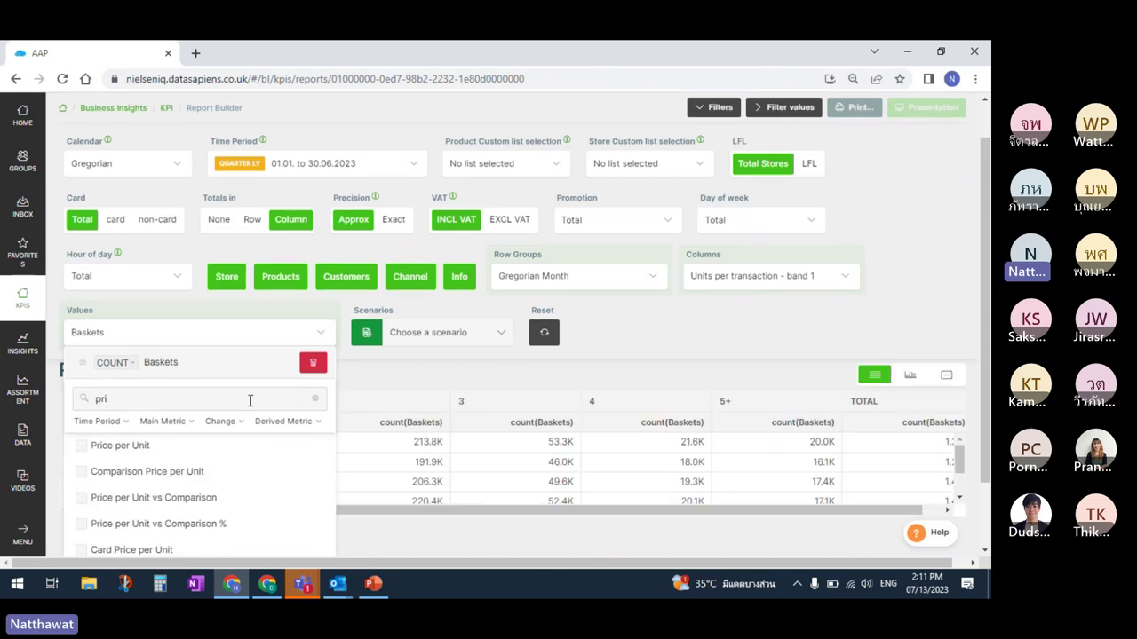
{"action": "type", "text": "ce"}
{"action": "left_click", "coordinate": [190, 448]}
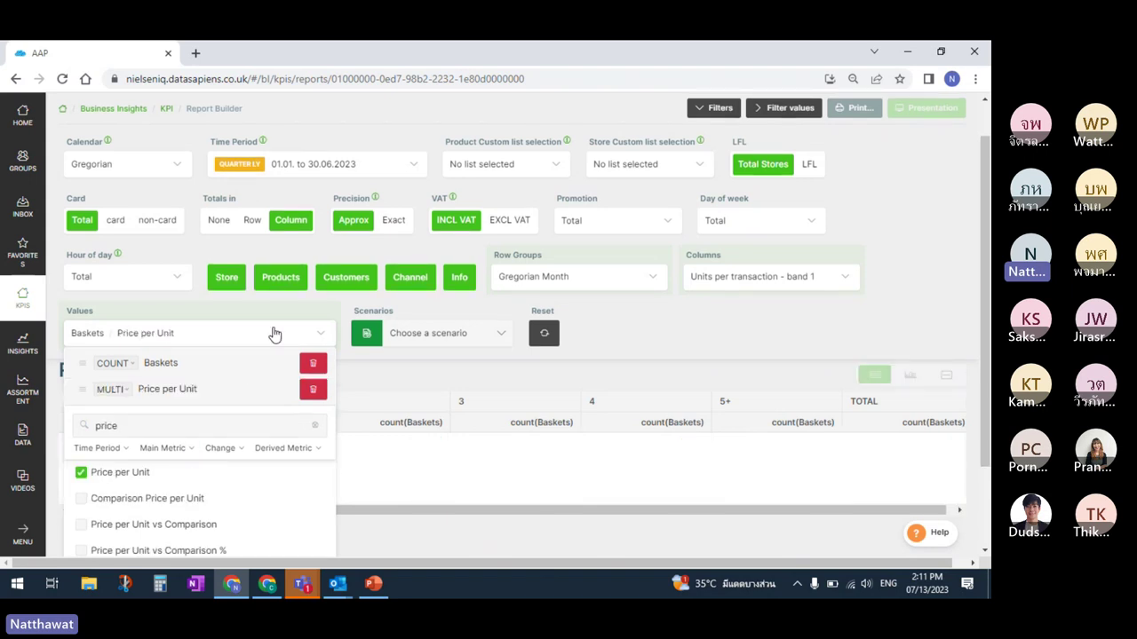
{"action": "left_click", "coordinate": [270, 334]}
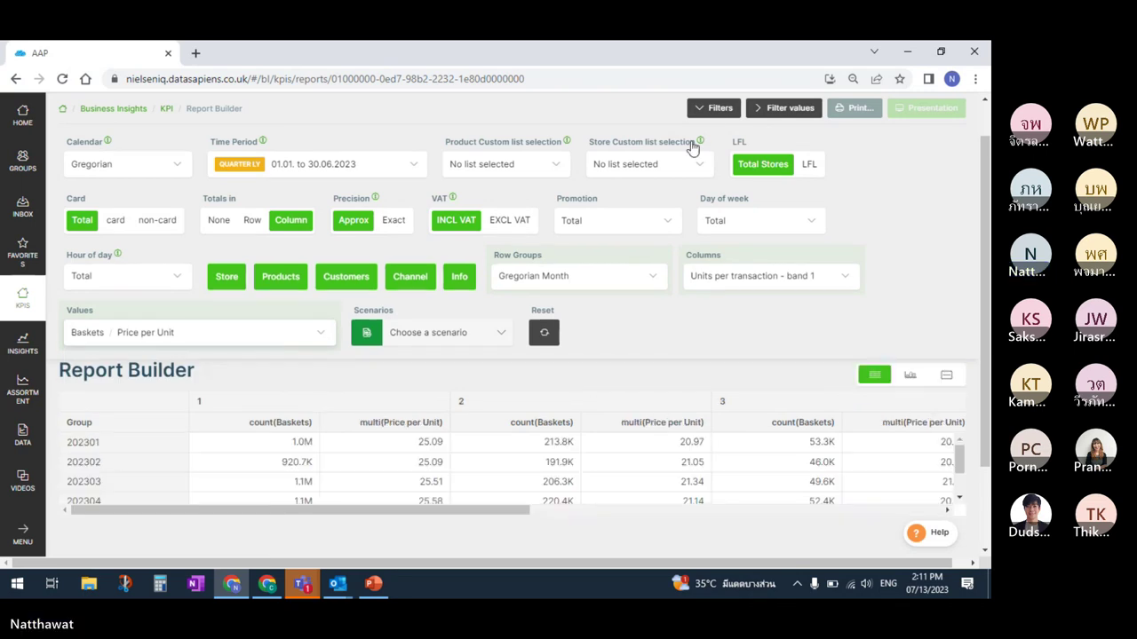
Hide the filters and display the report as a combination chart with its columns stacked to 100%
{"action": "left_click", "coordinate": [718, 108]}
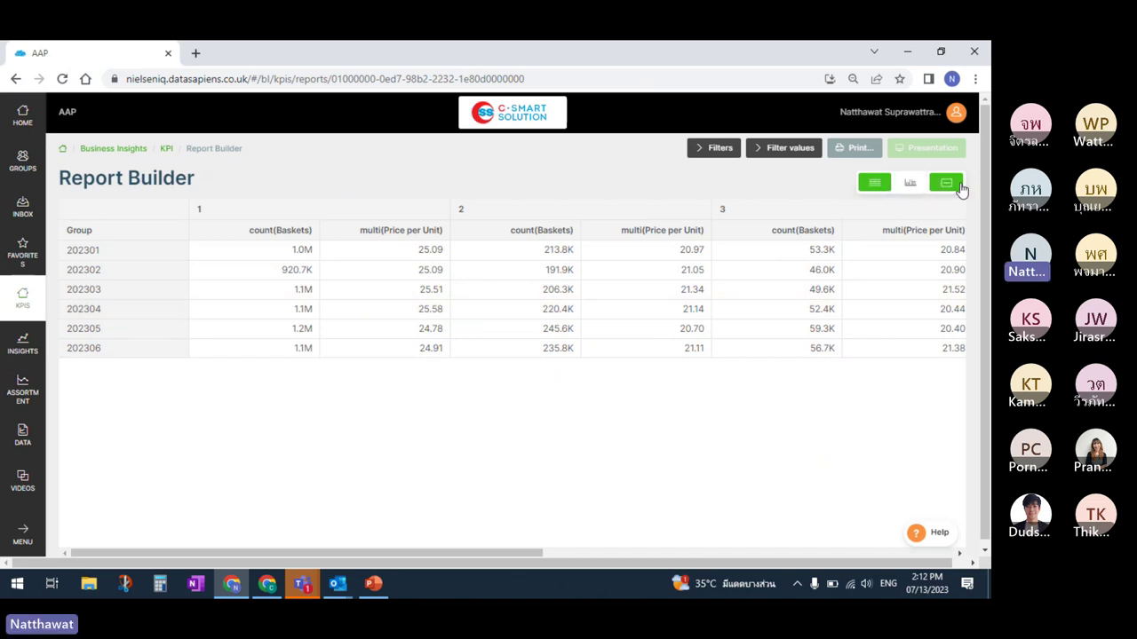
{"action": "left_click", "coordinate": [911, 190]}
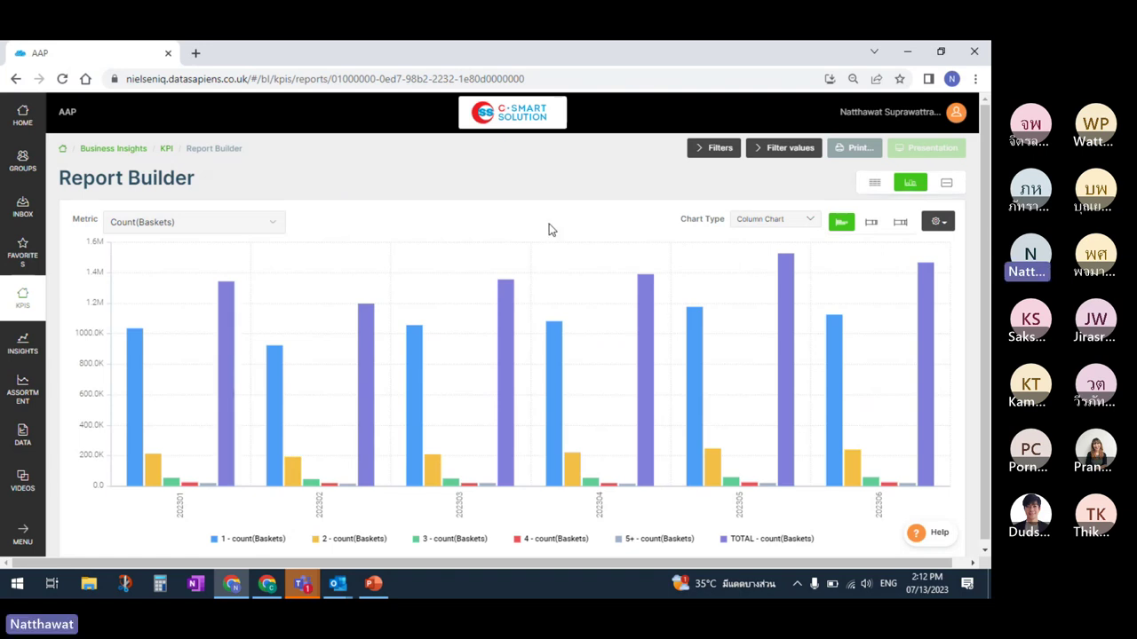
{"action": "left_click", "coordinate": [810, 222]}
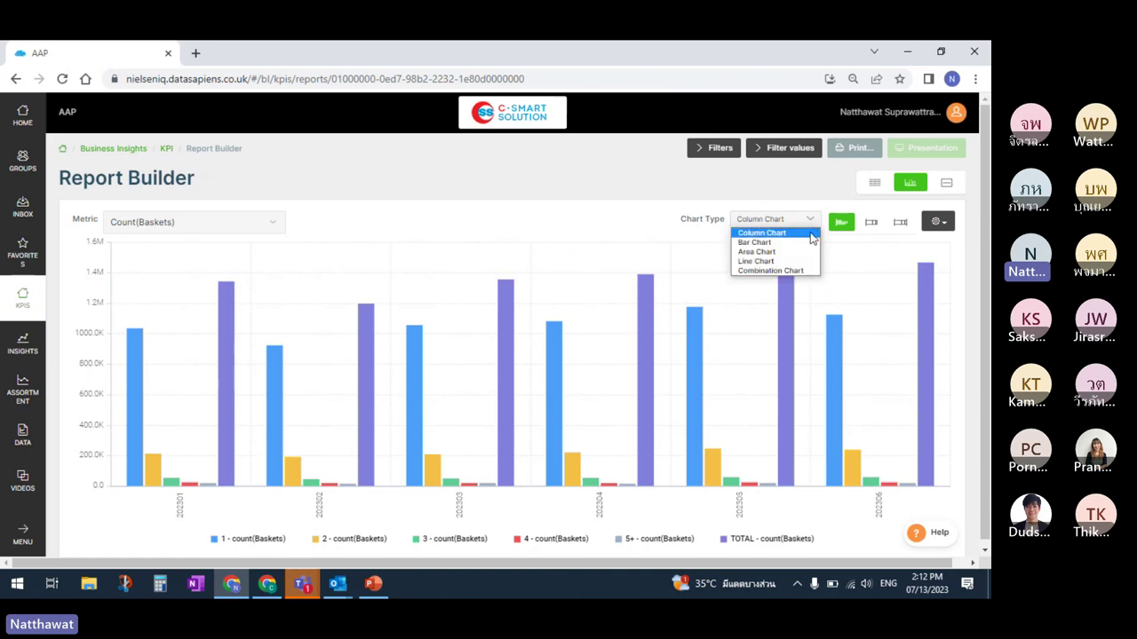
{"action": "left_click", "coordinate": [780, 271]}
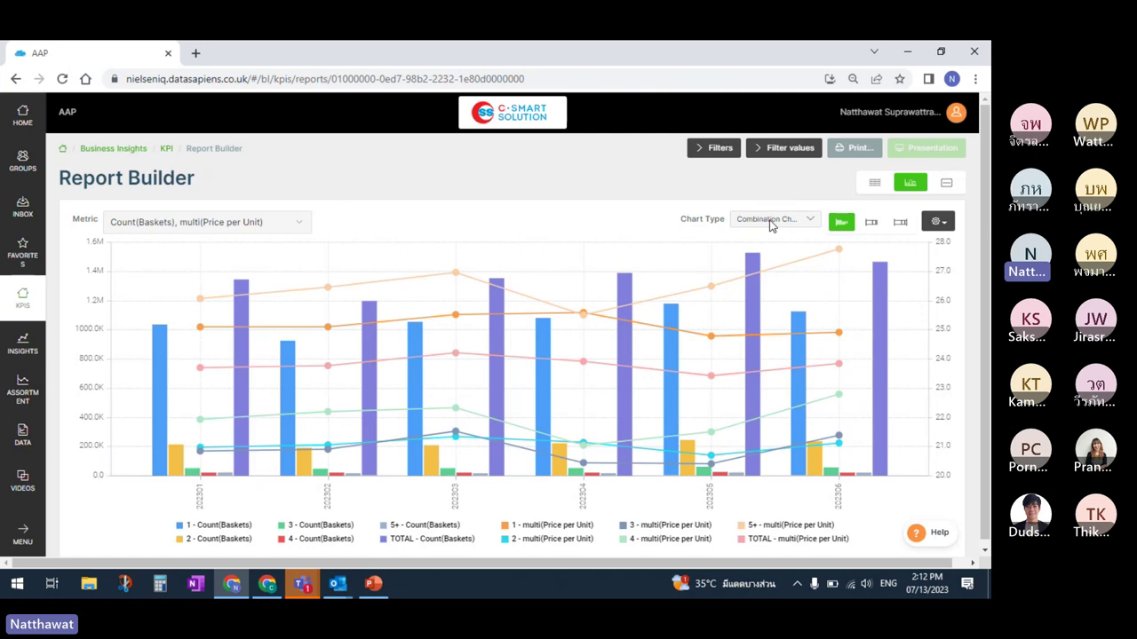
{"action": "left_click", "coordinate": [871, 223]}
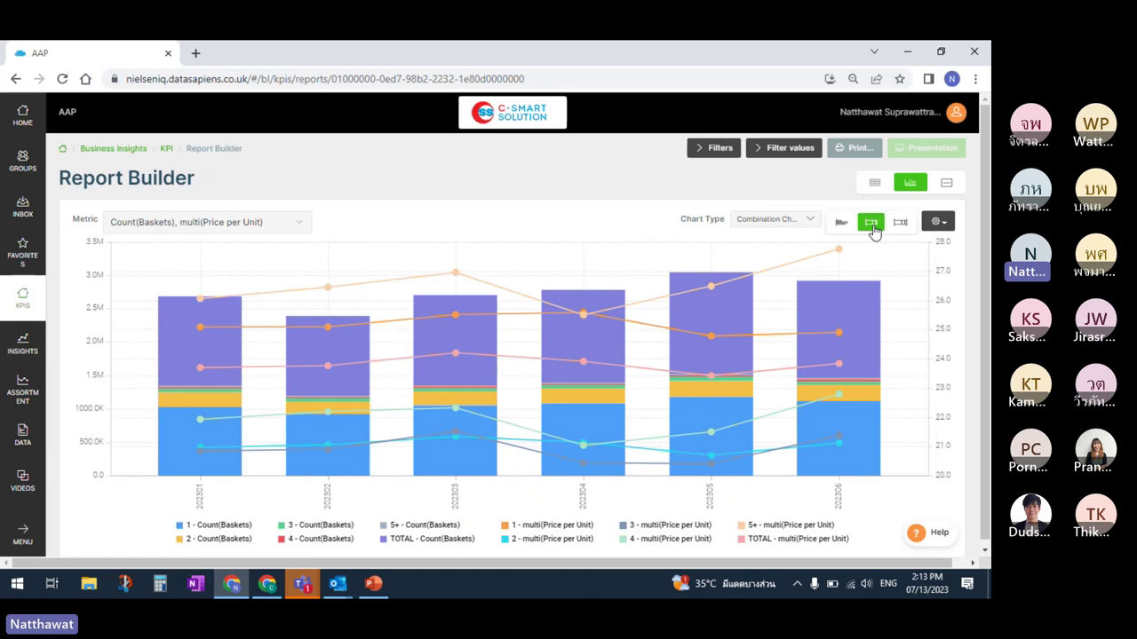
{"action": "left_click", "coordinate": [900, 224]}
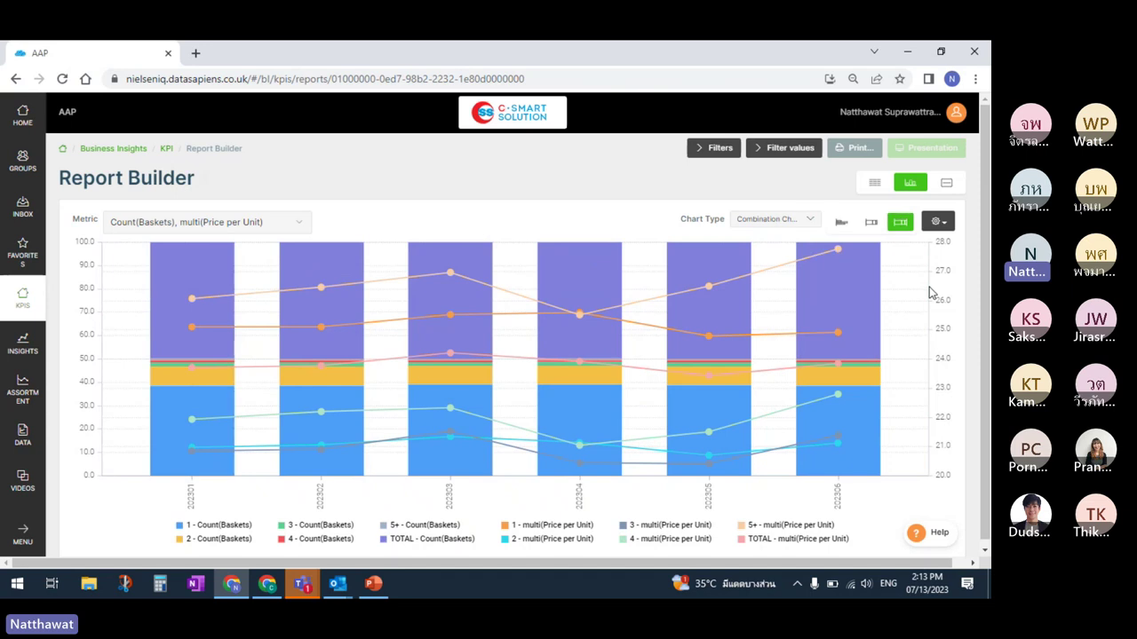
Examine the basket and price series in the combination chart and check the report's Totals in setting
{"action": "mouse_move", "coordinate": [918, 273]}
{"action": "scroll", "coordinate": [989, 276], "scroll_direction": "down", "scroll_amount": 1}
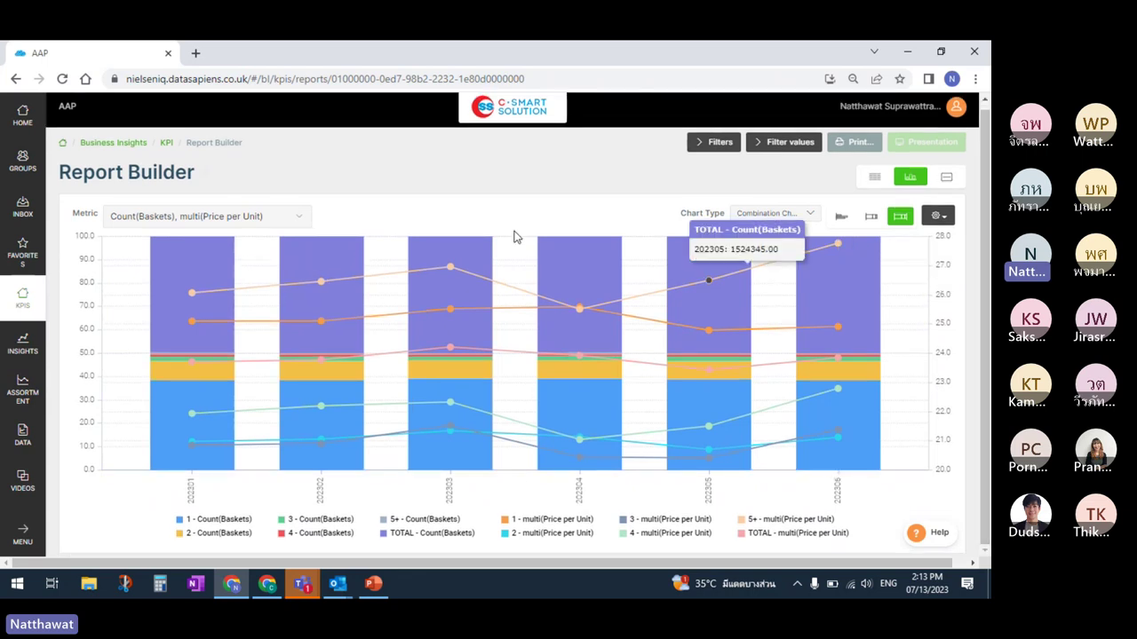
{"action": "mouse_move", "coordinate": [318, 280]}
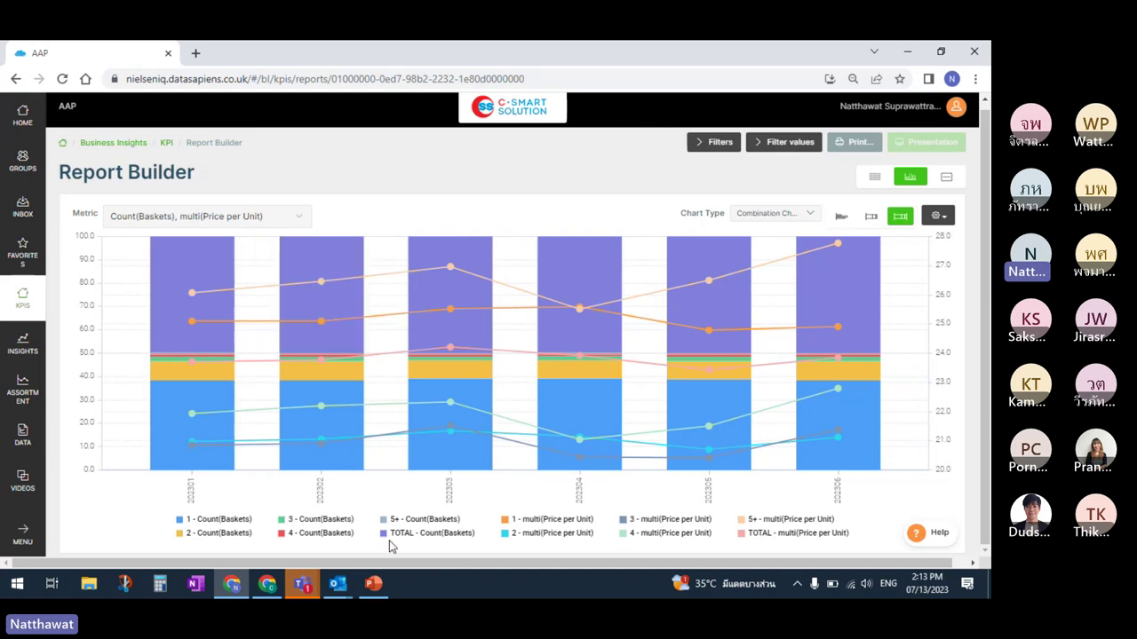
{"action": "left_click", "coordinate": [692, 143]}
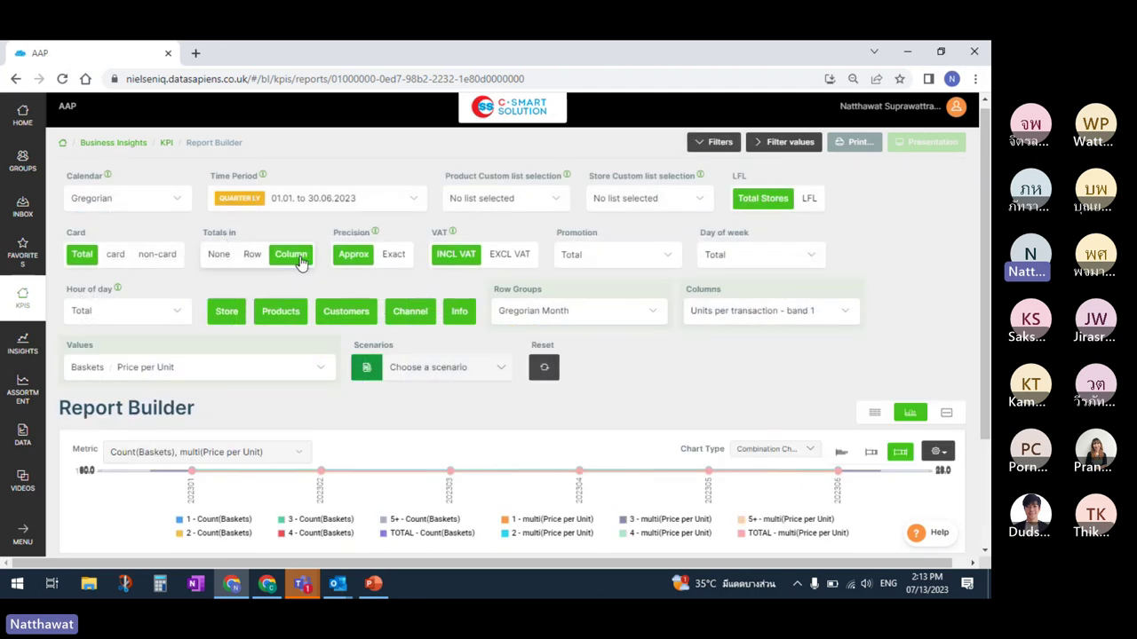
{"action": "left_click", "coordinate": [713, 144]}
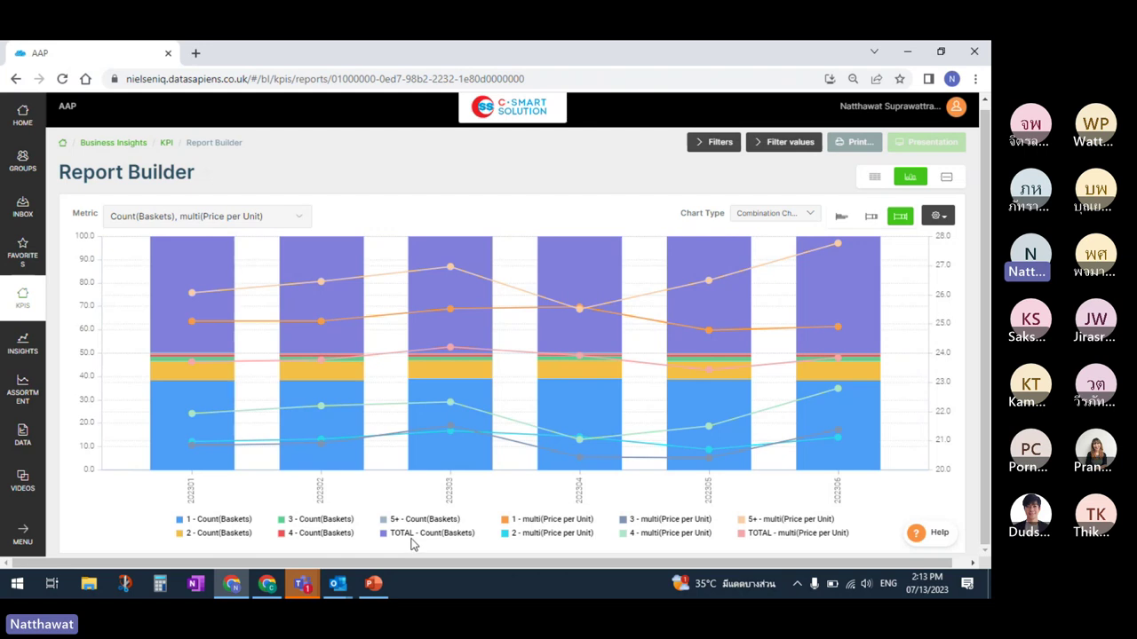
{"action": "mouse_move", "coordinate": [470, 356]}
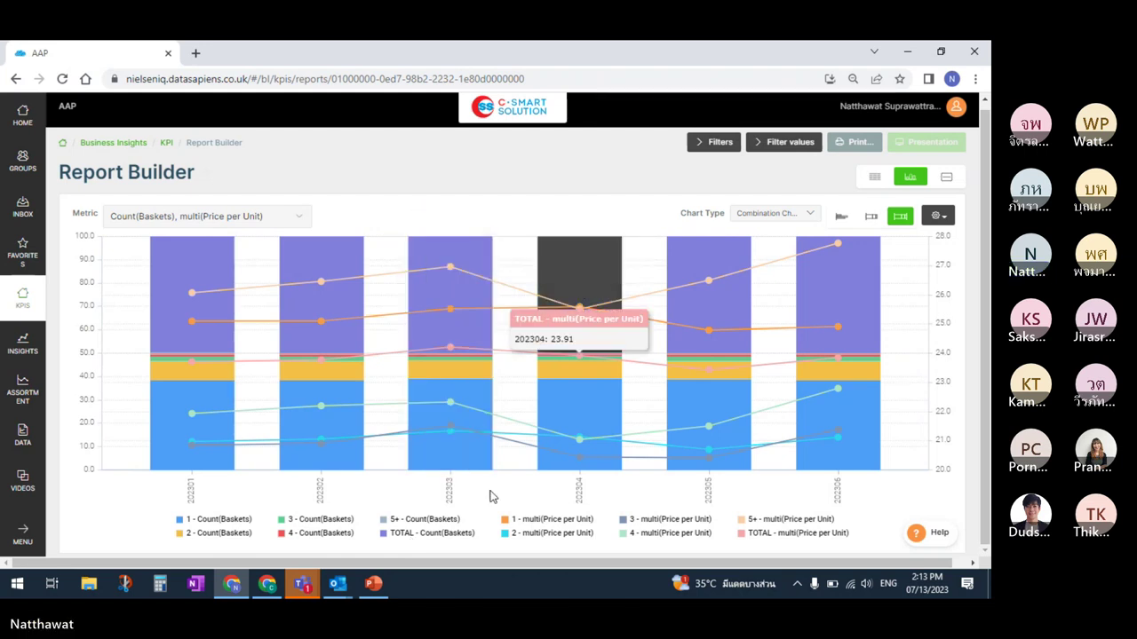
Hide the TOTAL Count(Baskets) series and the 1 to 5+ Price per Unit series in the 100% stacked chart
{"action": "left_click", "coordinate": [424, 535]}
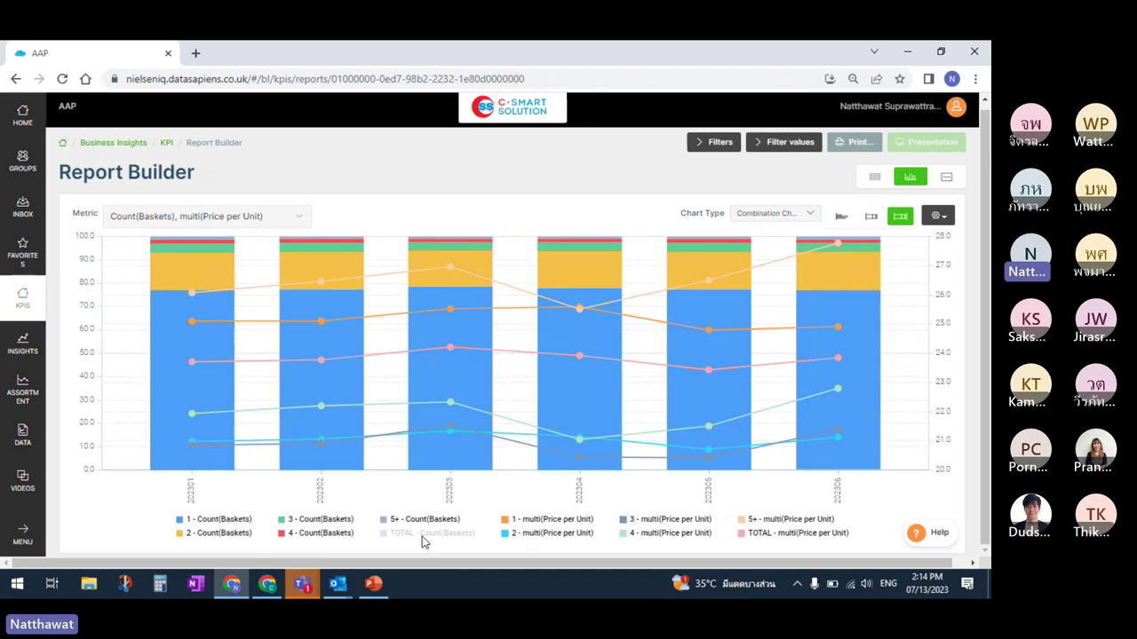
{"action": "left_click", "coordinate": [551, 526]}
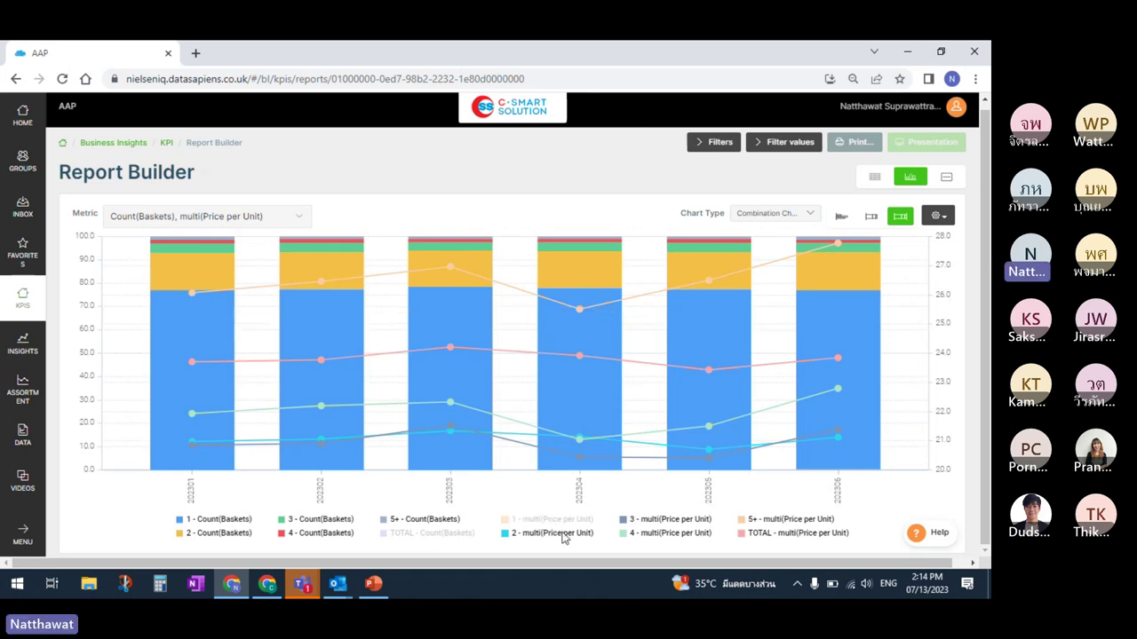
{"action": "left_click", "coordinate": [560, 533]}
{"action": "left_click", "coordinate": [685, 519]}
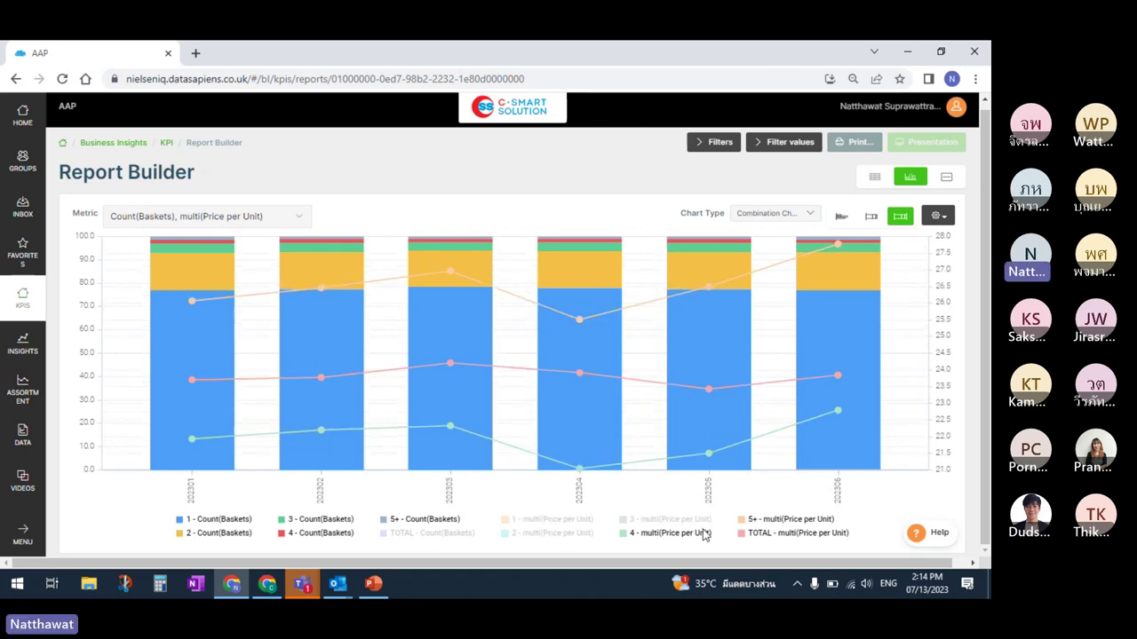
{"action": "left_click", "coordinate": [704, 535]}
{"action": "left_click", "coordinate": [757, 524]}
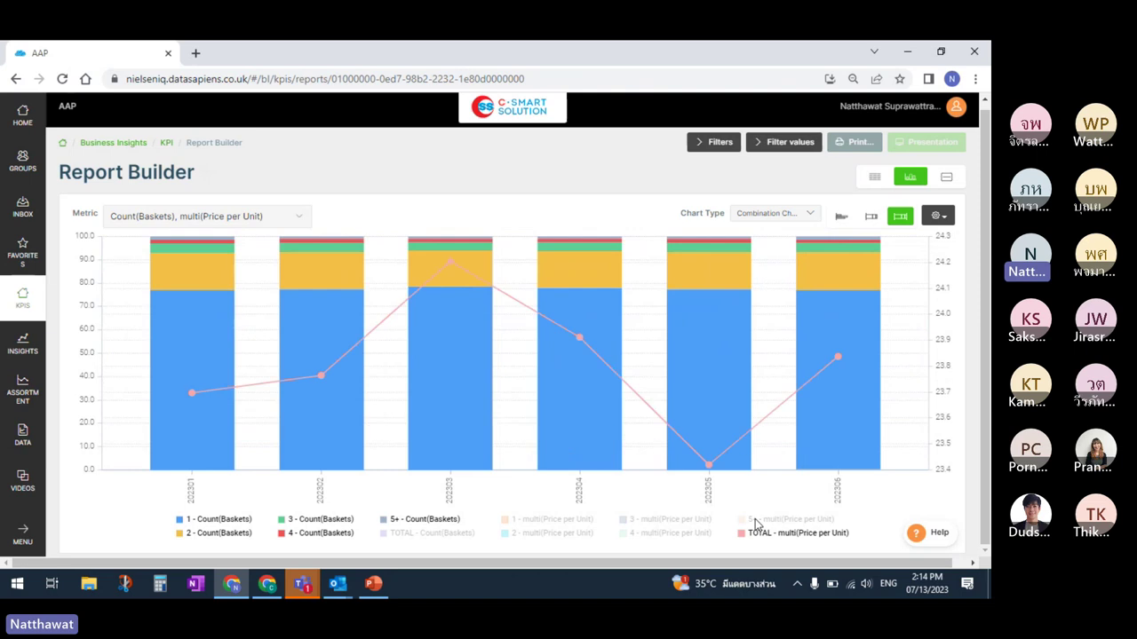
{"action": "mouse_move", "coordinate": [624, 437]}
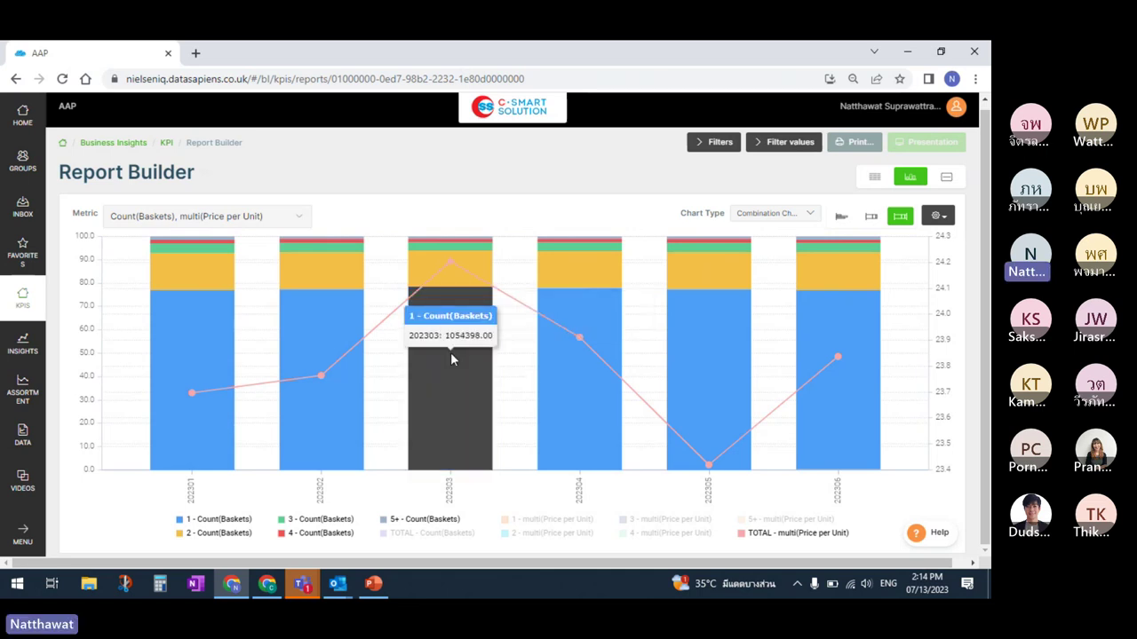
Switch the chart to regular stacked columns, showing only the 1 to 5+ Count(Baskets) series and the TOTAL Price per Unit line
{"action": "left_click", "coordinate": [868, 222]}
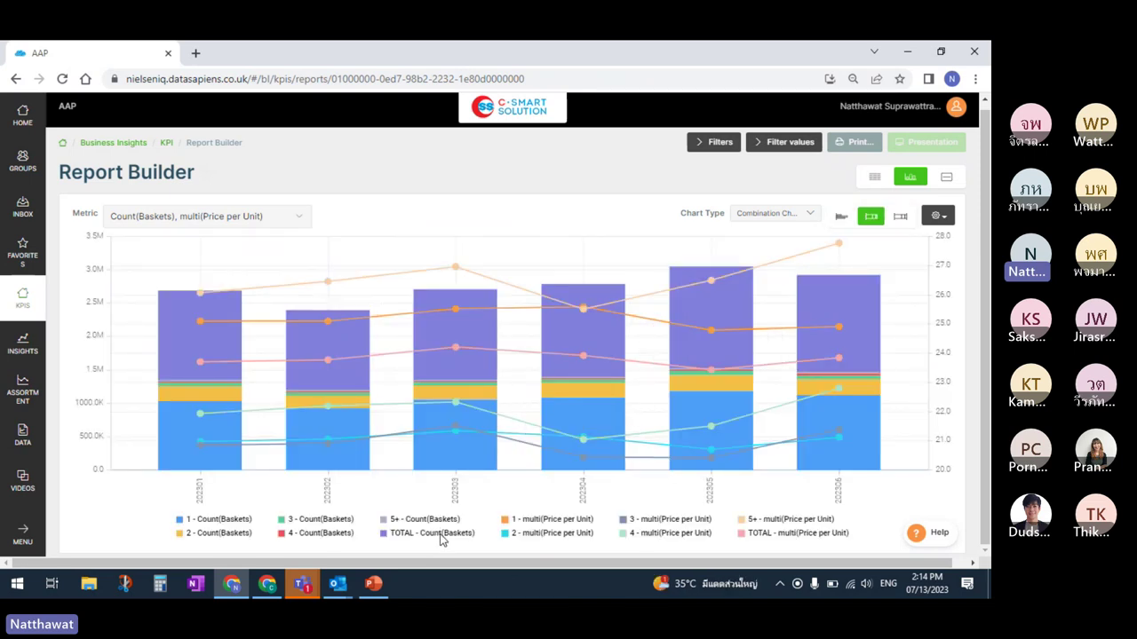
{"action": "left_click", "coordinate": [441, 533]}
{"action": "left_click", "coordinate": [534, 524]}
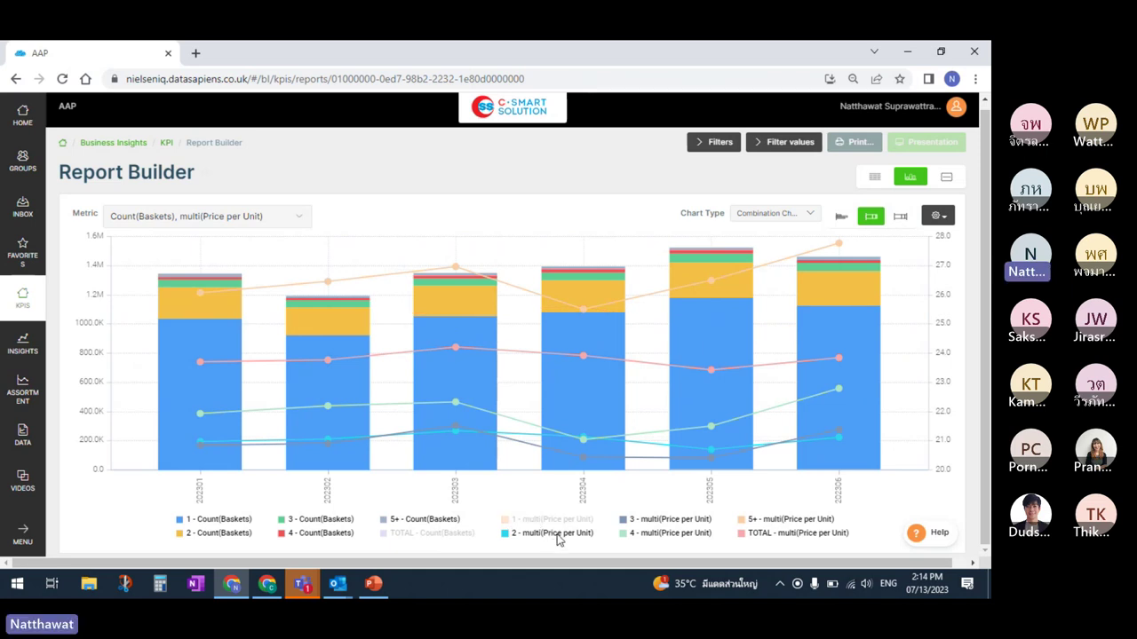
{"action": "left_click", "coordinate": [558, 535]}
{"action": "left_click", "coordinate": [659, 533]}
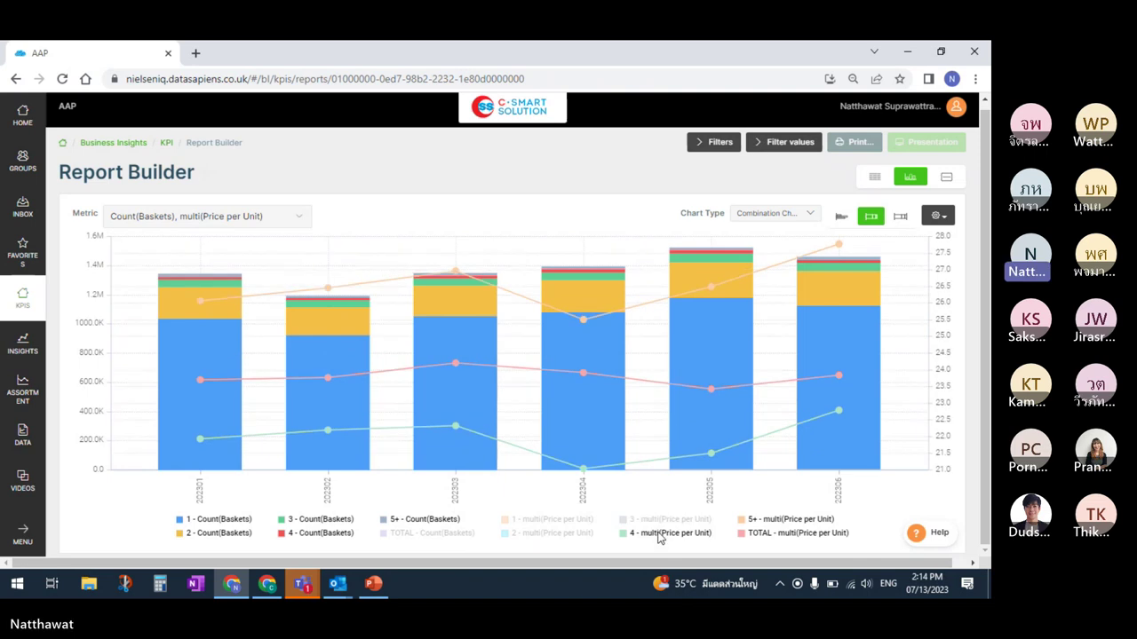
{"action": "left_click", "coordinate": [671, 519]}
{"action": "left_click", "coordinate": [737, 520]}
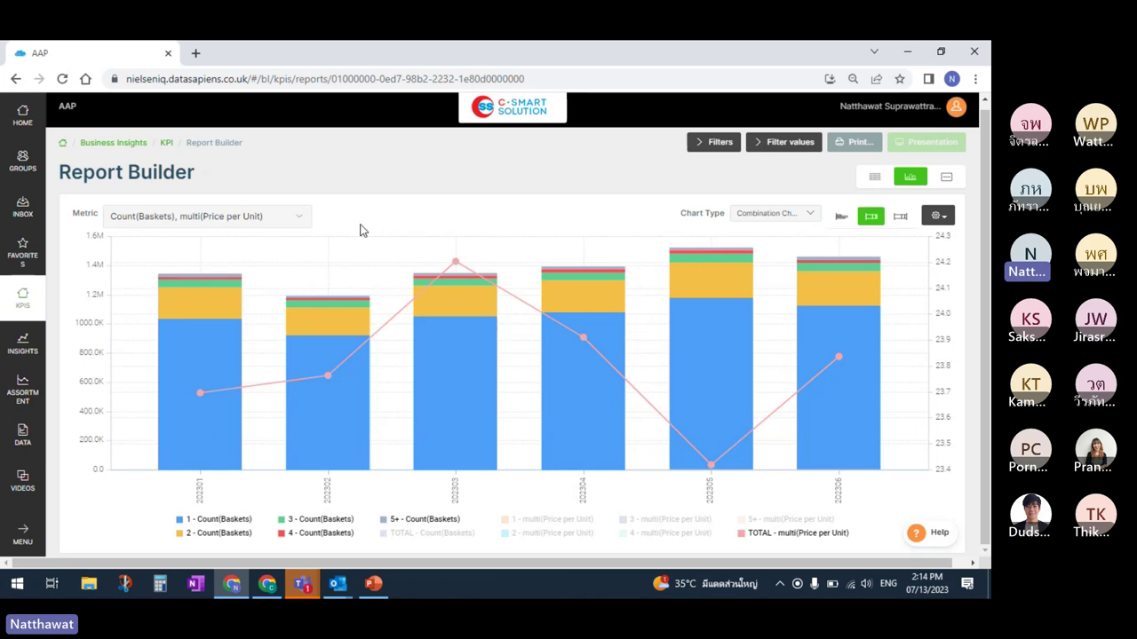
Show the report filters and replace Gregorian Month with Brand in the row groups
{"action": "left_click", "coordinate": [697, 147]}
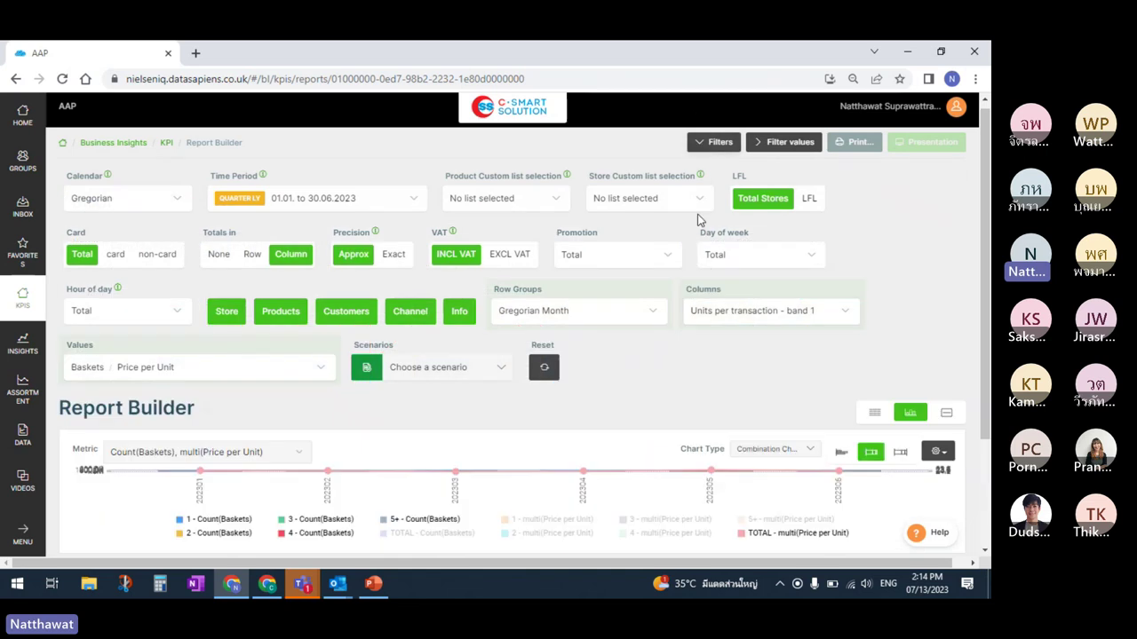
{"action": "left_click", "coordinate": [610, 317]}
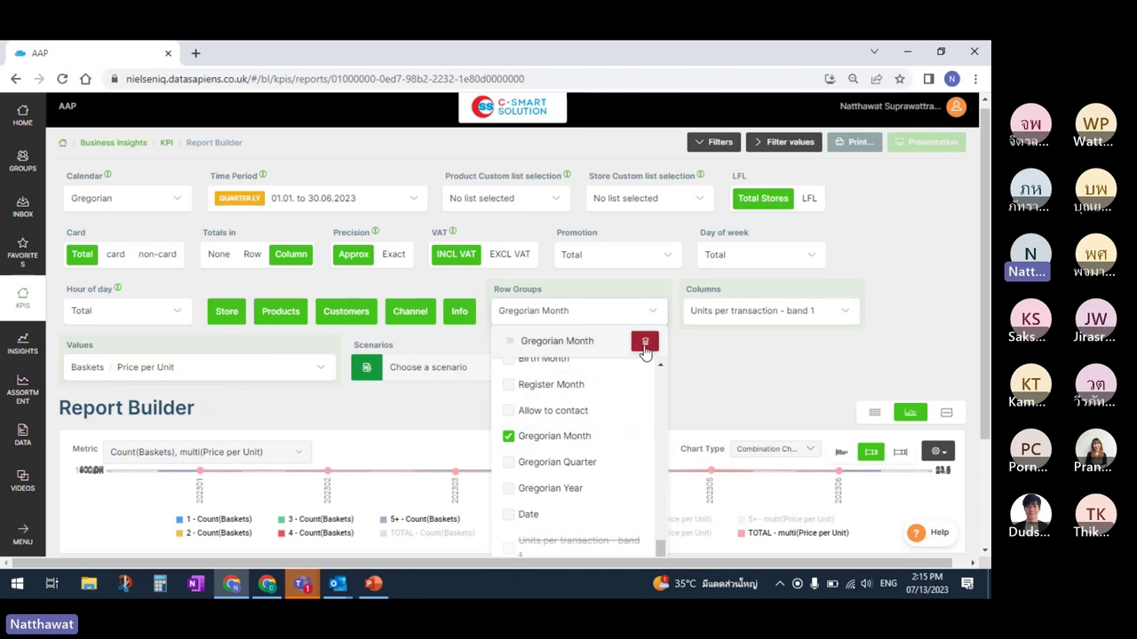
{"action": "left_click", "coordinate": [645, 345]}
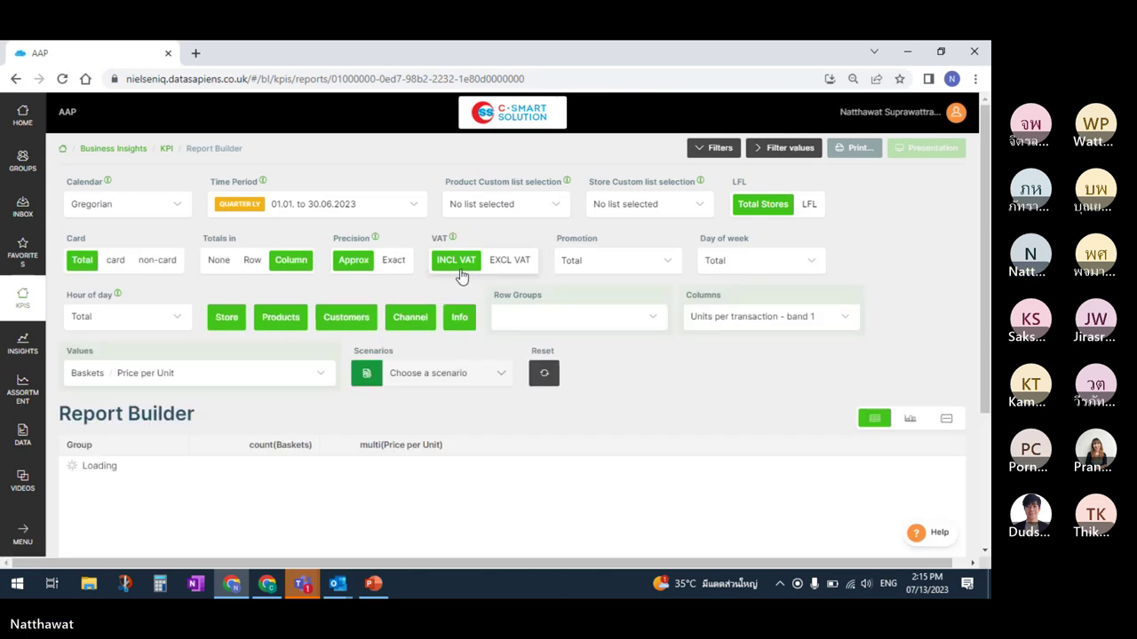
{"action": "left_click", "coordinate": [603, 321]}
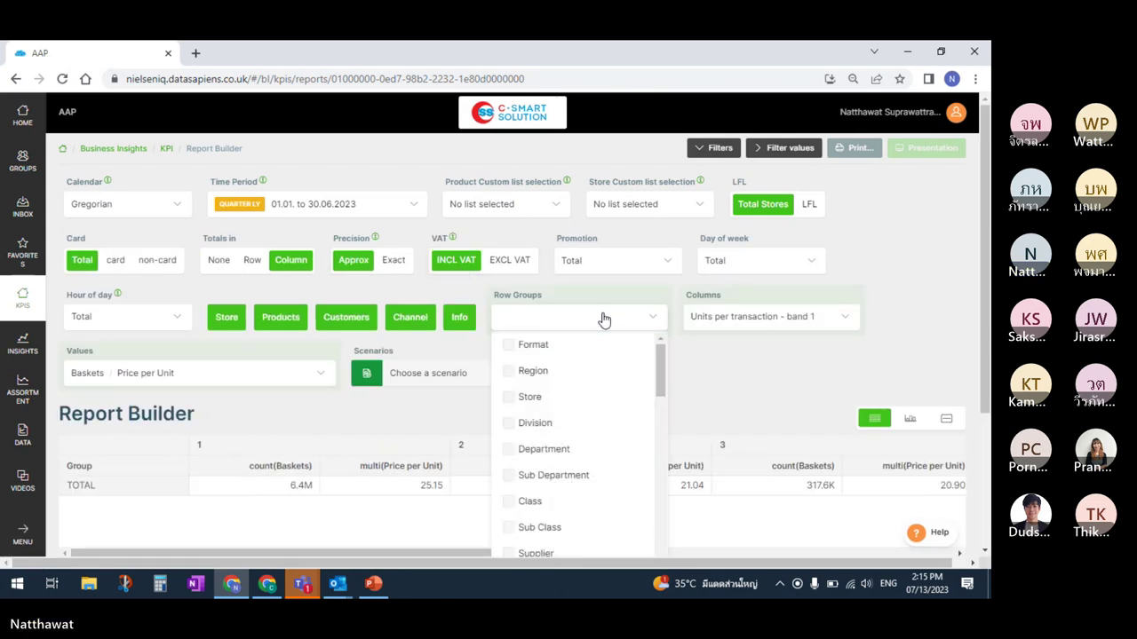
{"action": "left_click_drag", "start_coordinate": [660, 382], "coordinate": [666, 418]}
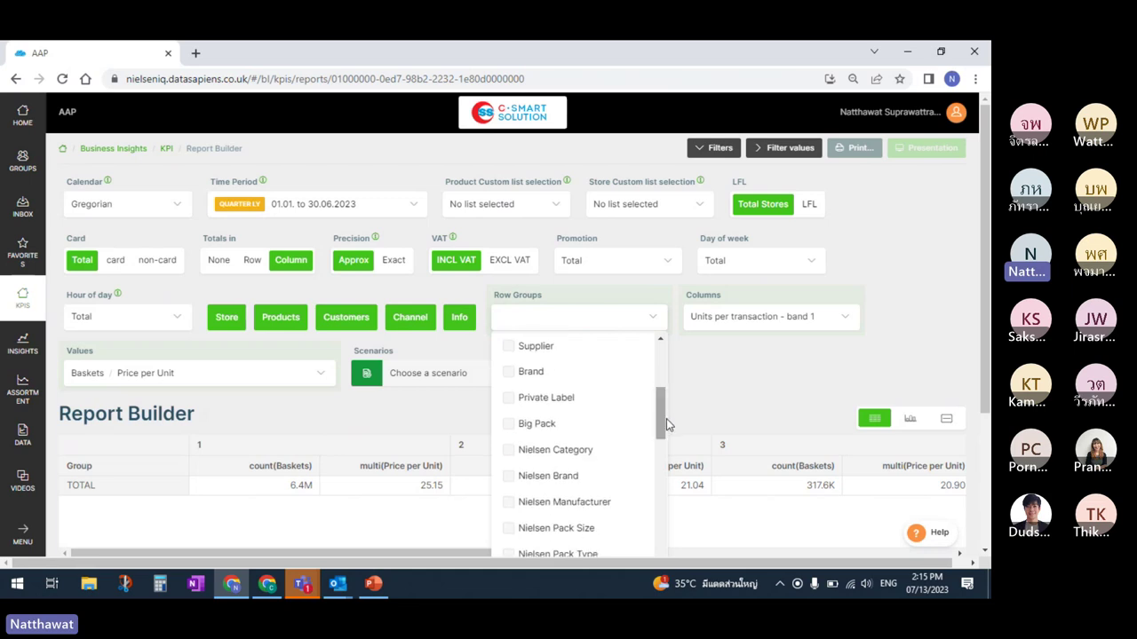
{"action": "left_click", "coordinate": [566, 374]}
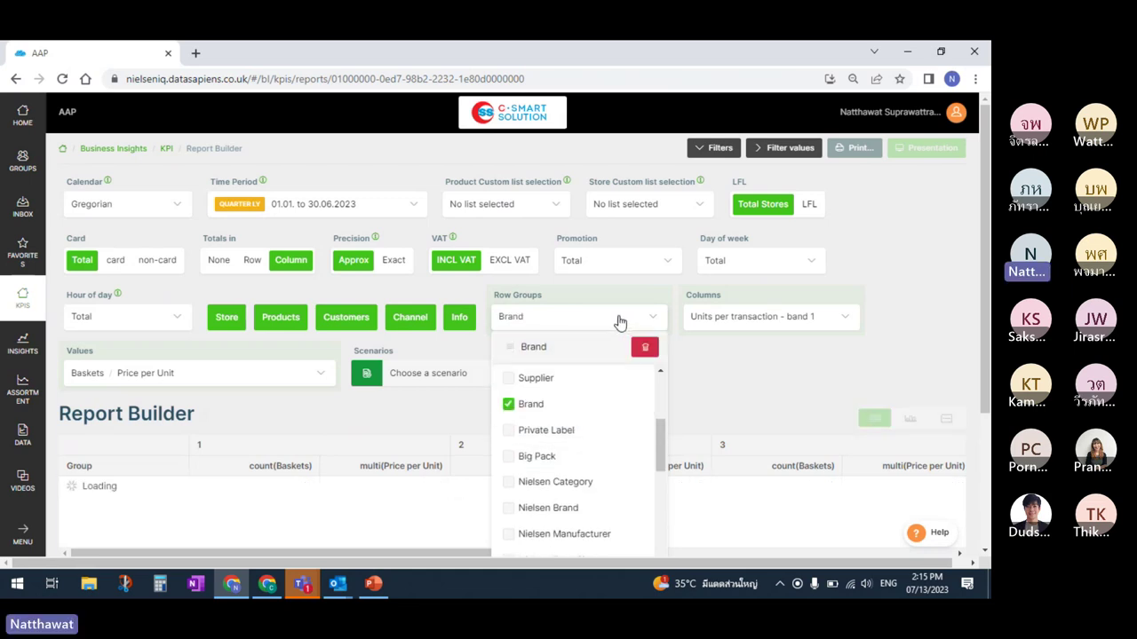
Replace Units per transaction - band 1 with Units per transaction - band 3 as the report's column grouping
{"action": "left_click", "coordinate": [620, 322]}
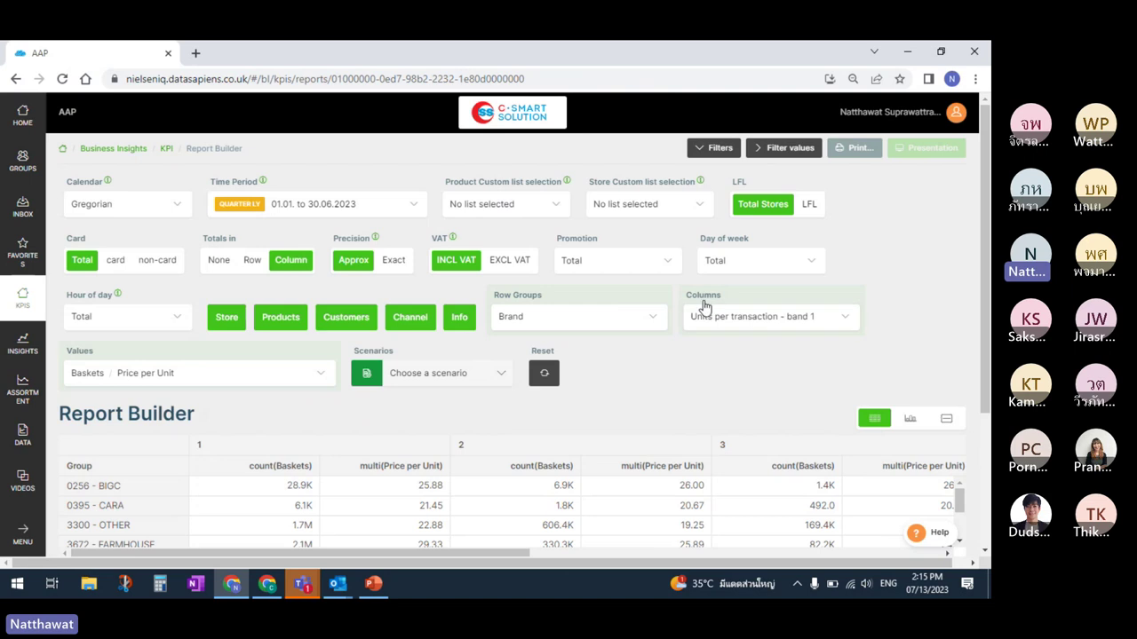
{"action": "left_click", "coordinate": [757, 325]}
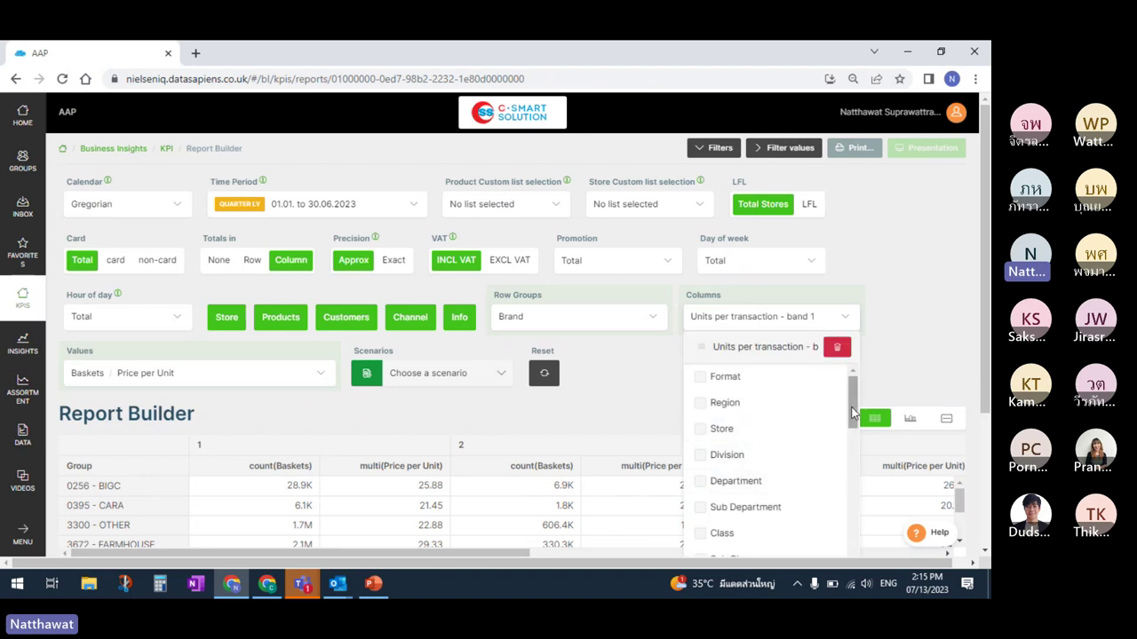
{"action": "scroll", "coordinate": [829, 462], "scroll_direction": "down", "scroll_amount": 3}
{"action": "scroll", "coordinate": [855, 524], "scroll_direction": "down", "scroll_amount": 5}
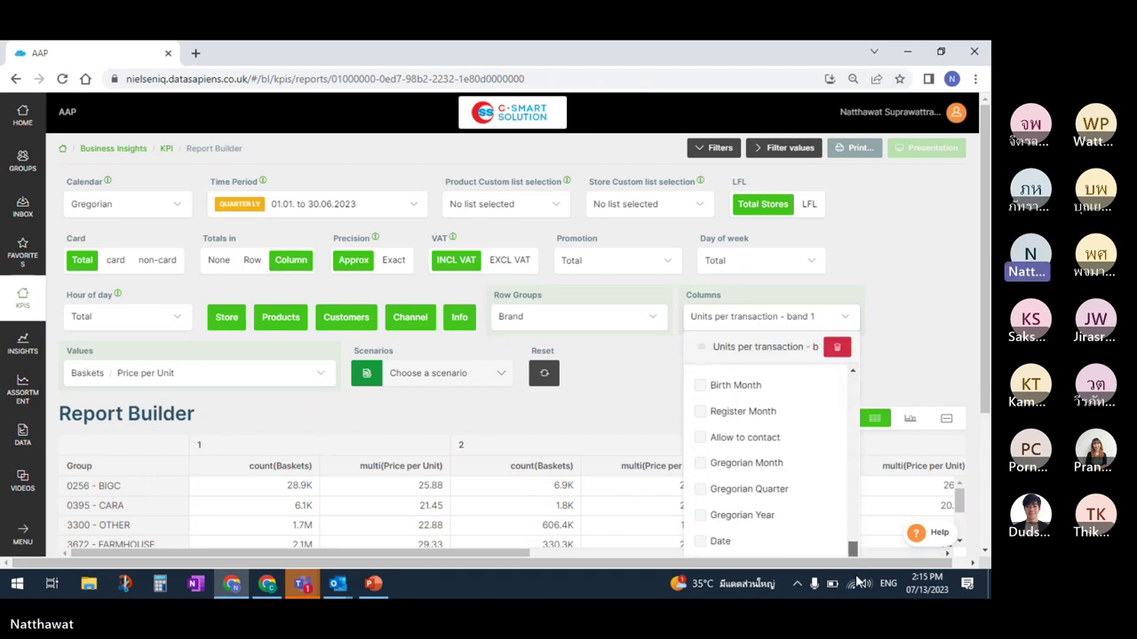
{"action": "left_click", "coordinate": [837, 321]}
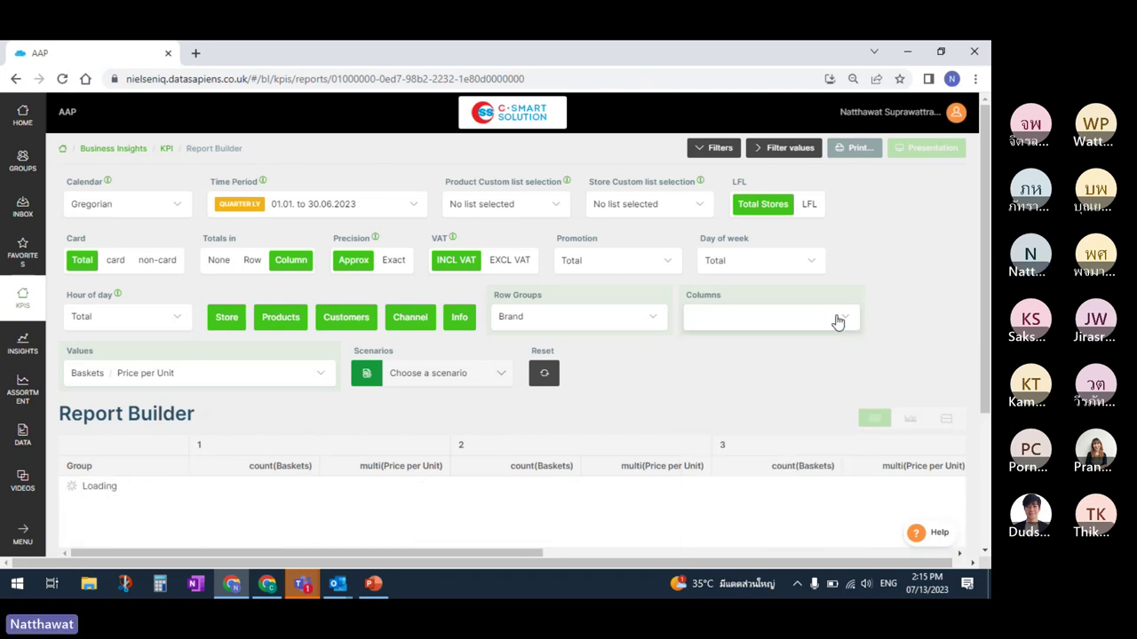
{"action": "left_click", "coordinate": [838, 321]}
{"action": "scroll", "coordinate": [756, 518], "scroll_direction": "down", "scroll_amount": 1}
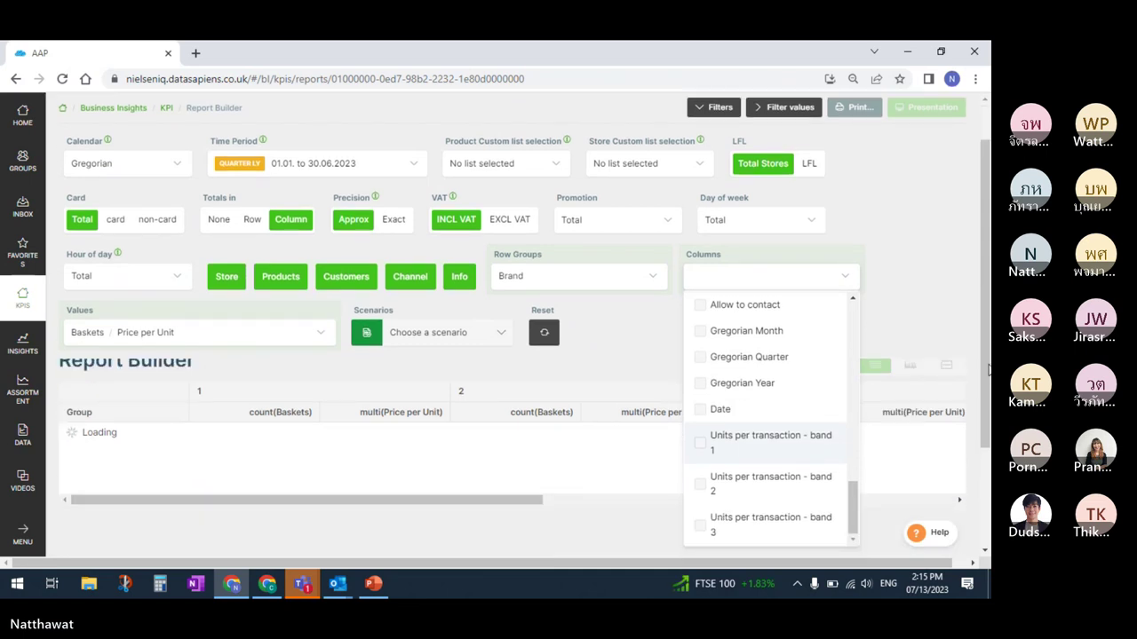
{"action": "left_click", "coordinate": [814, 277]}
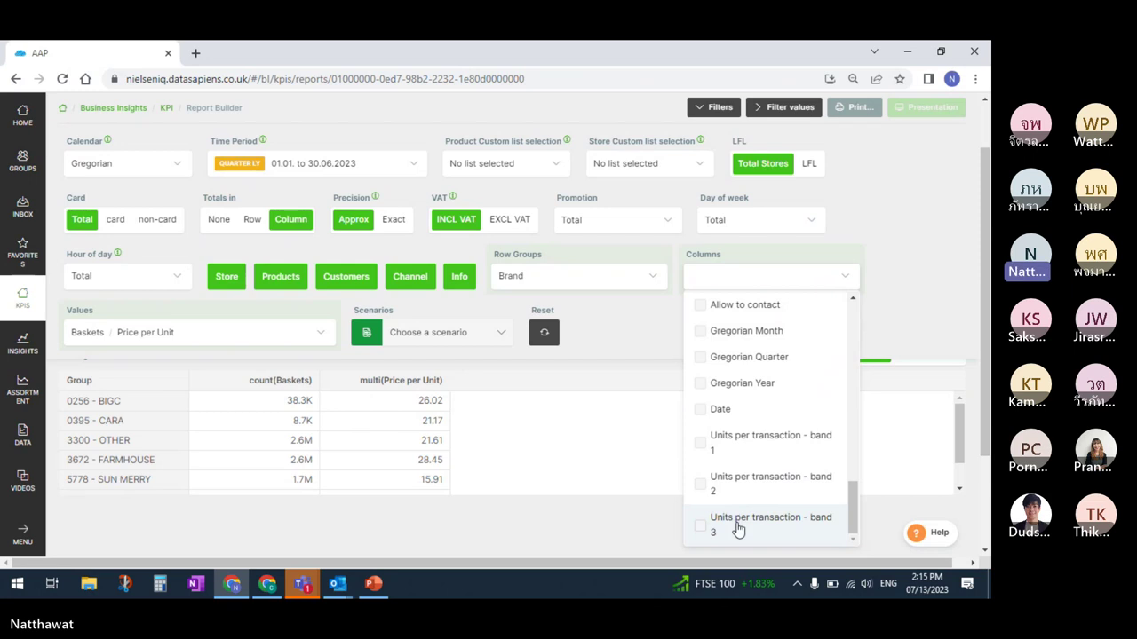
{"action": "left_click", "coordinate": [734, 522]}
{"action": "left_click", "coordinate": [778, 278]}
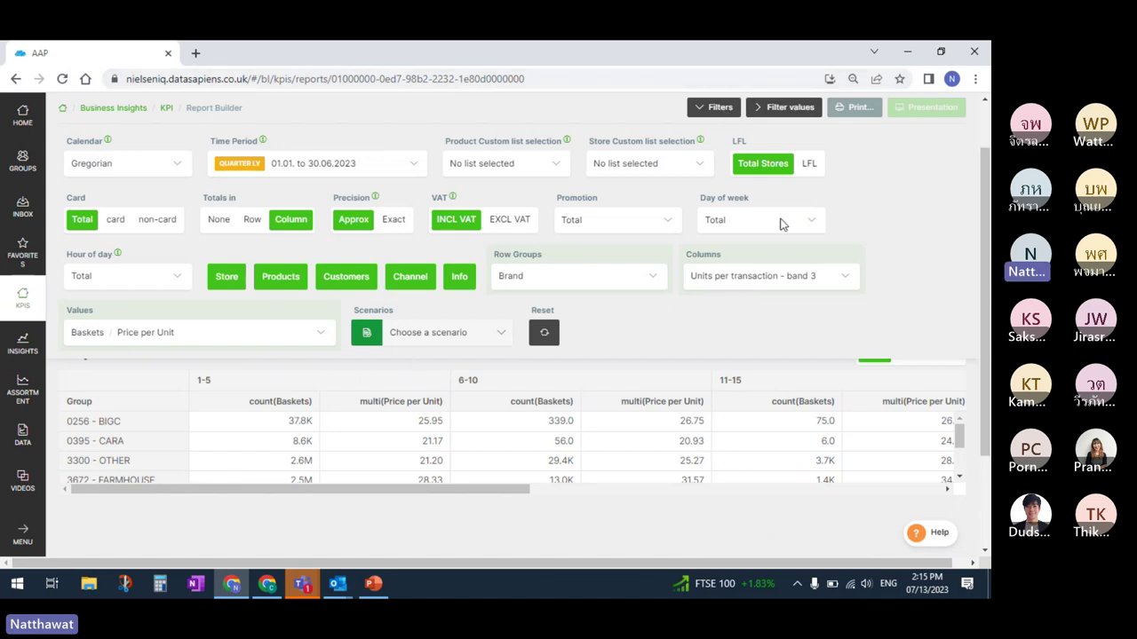
Hide the report filters and display the brand report as a combination chart
{"action": "left_click", "coordinate": [717, 108]}
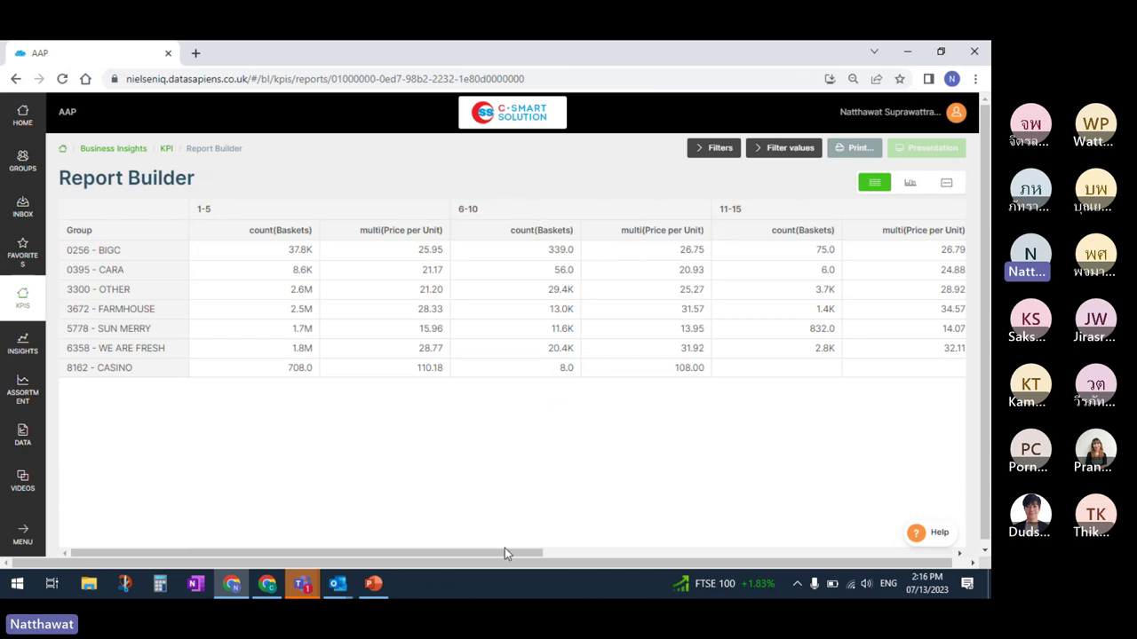
{"action": "left_click_drag", "start_coordinate": [504, 550], "coordinate": [421, 538]}
{"action": "left_click", "coordinate": [910, 183]}
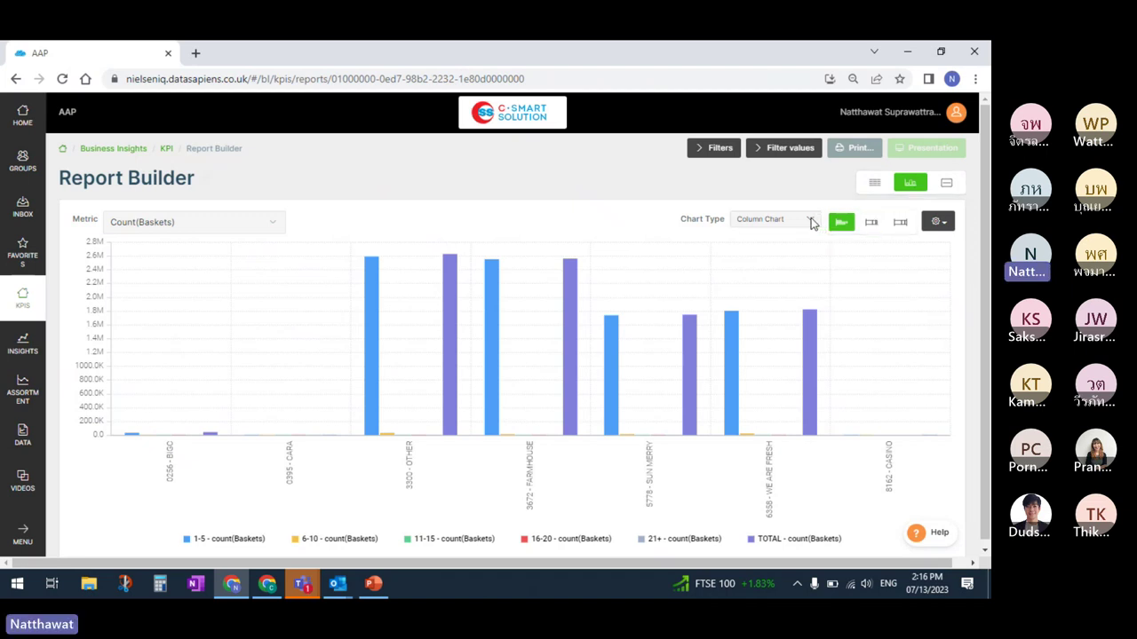
{"action": "left_click", "coordinate": [810, 222]}
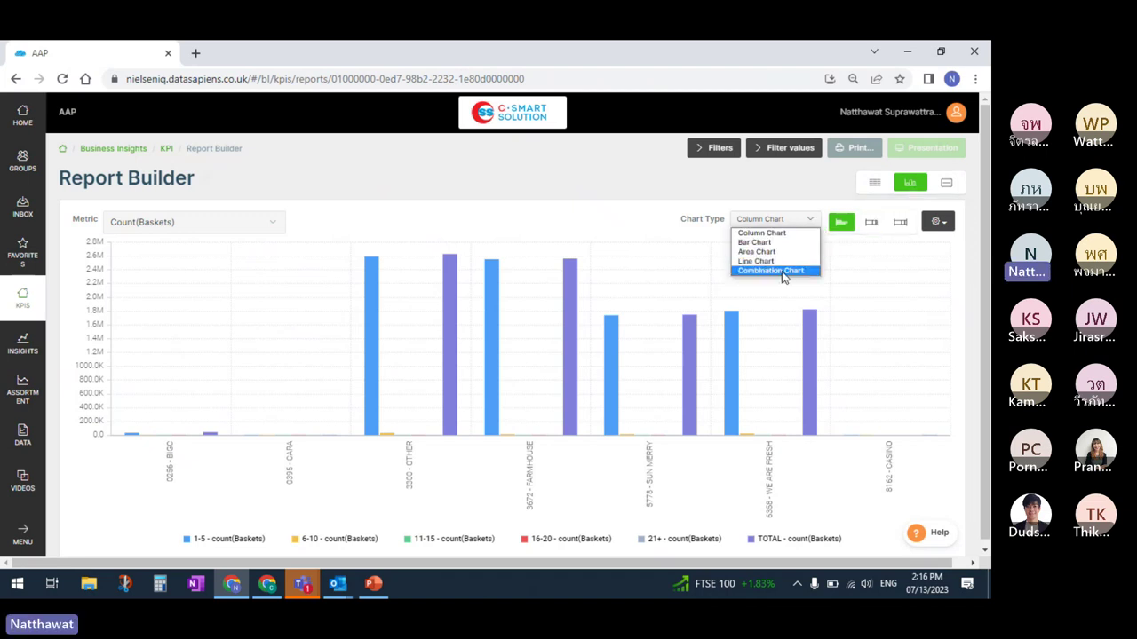
{"action": "left_click", "coordinate": [783, 273]}
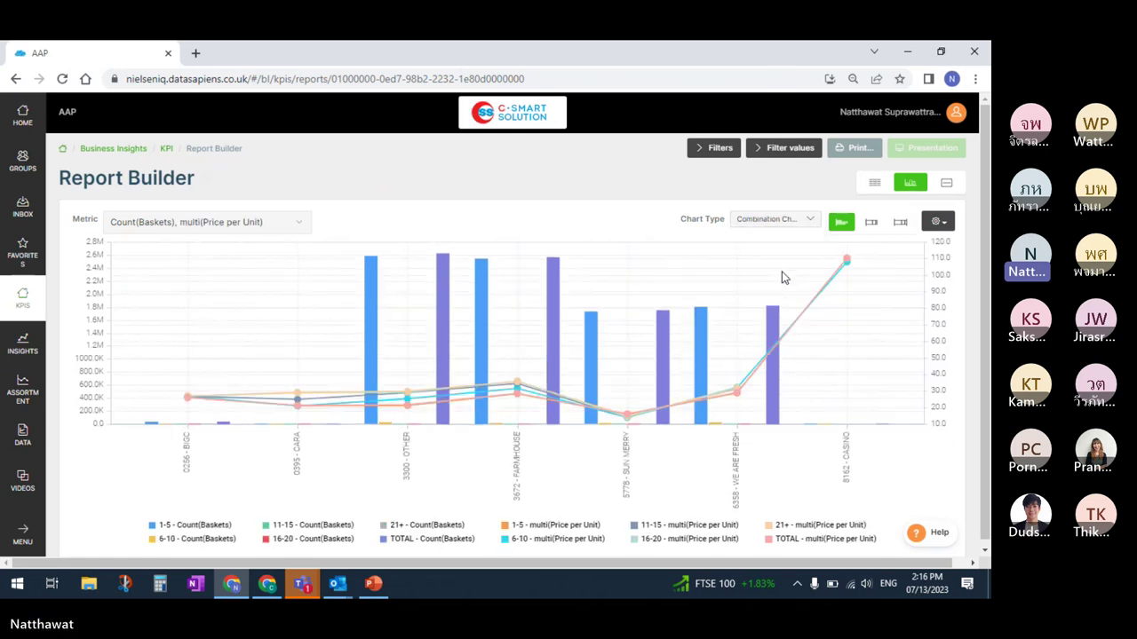
Switch to 100% stacked columns and hide the TOTAL Count(Baskets) series and every Price per Unit series except TOTAL
{"action": "mouse_move", "coordinate": [870, 250]}
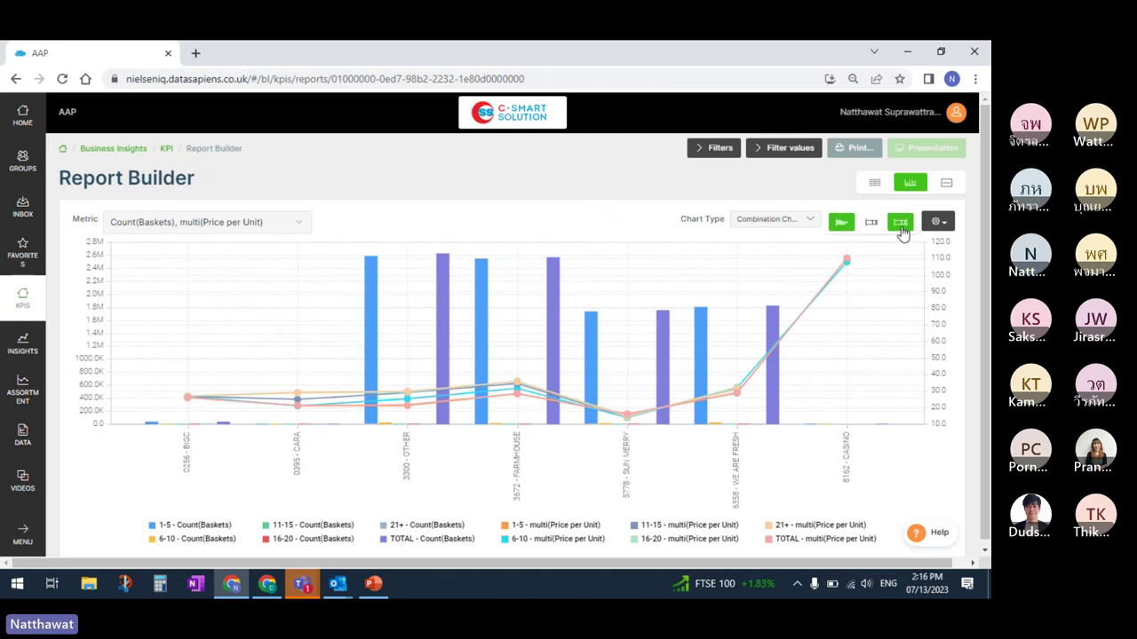
{"action": "left_click", "coordinate": [901, 226]}
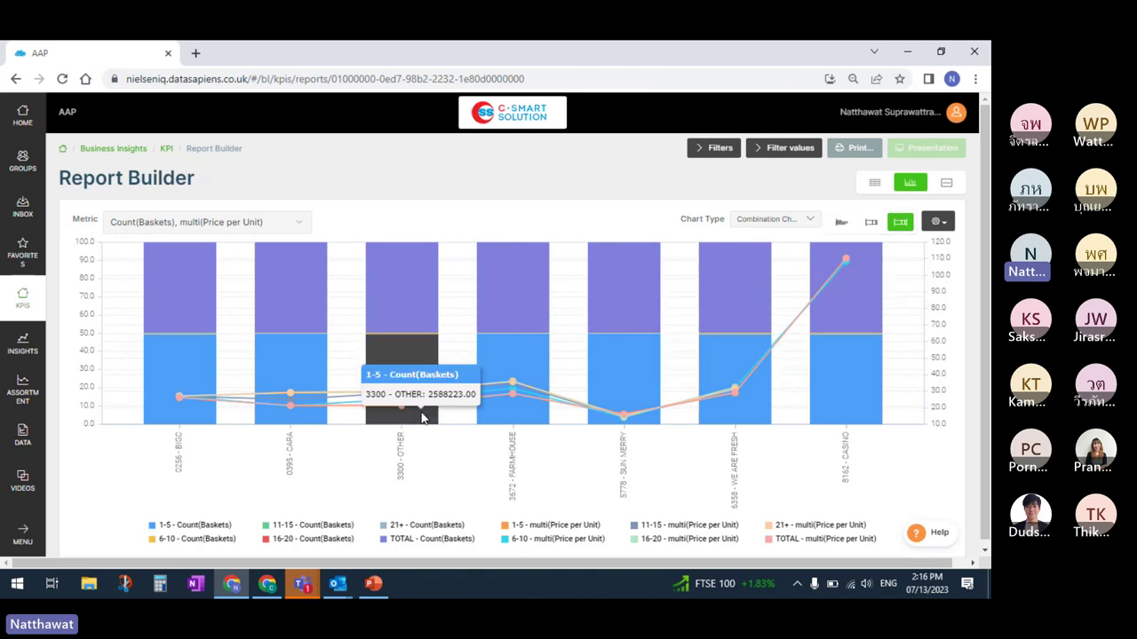
{"action": "left_click", "coordinate": [459, 540]}
{"action": "left_click", "coordinate": [548, 527]}
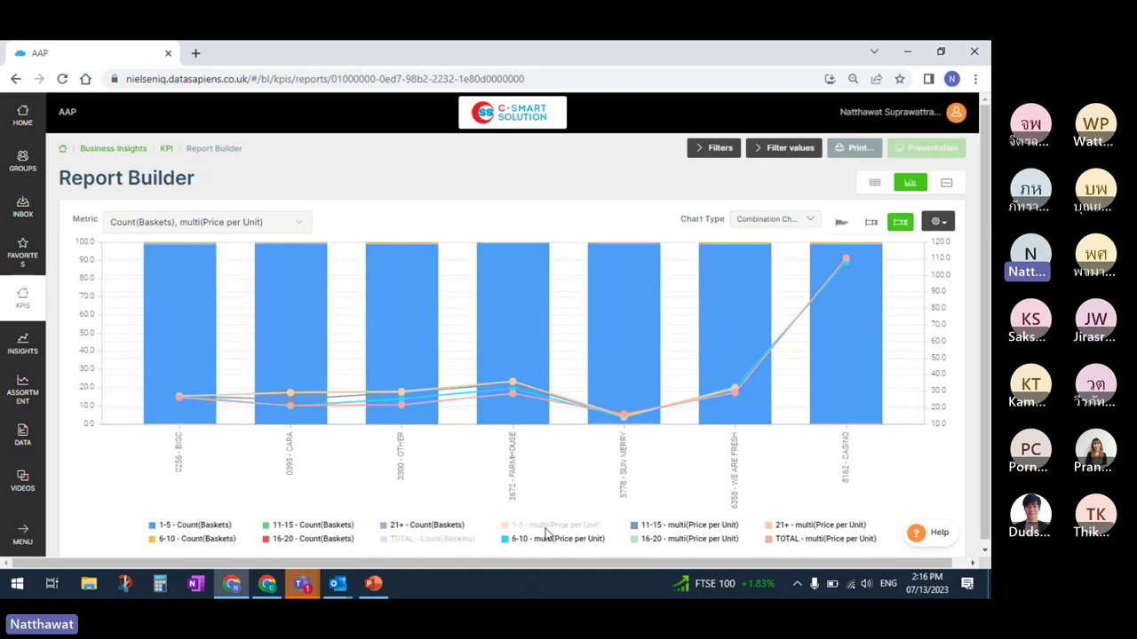
{"action": "left_click", "coordinate": [573, 539]}
{"action": "left_click", "coordinate": [655, 528]}
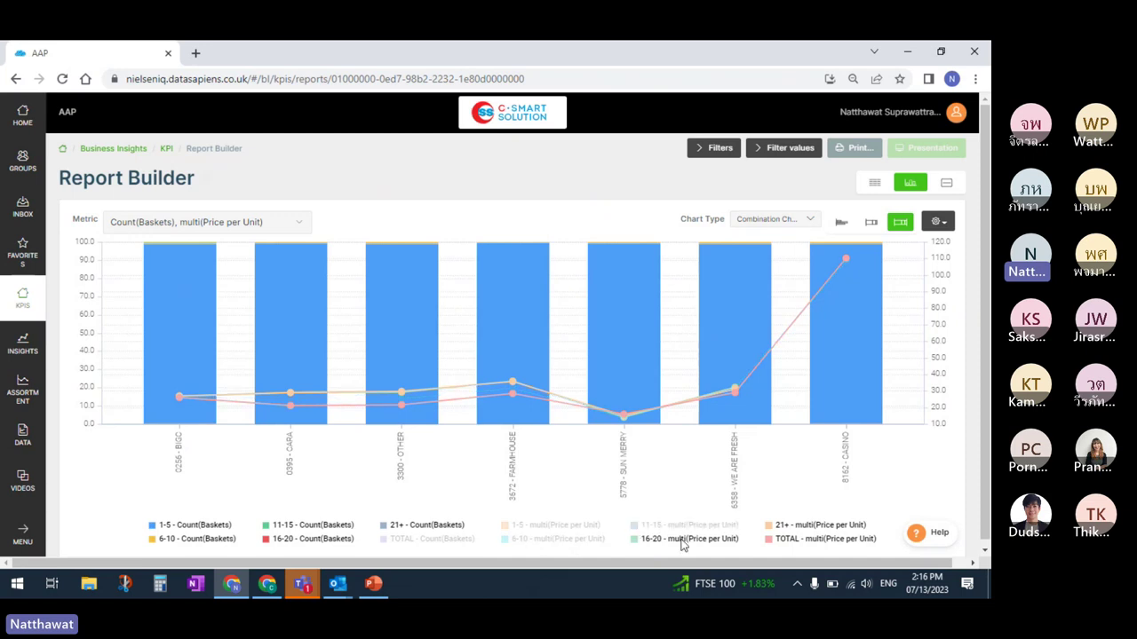
{"action": "left_click", "coordinate": [682, 540]}
{"action": "left_click", "coordinate": [790, 529]}
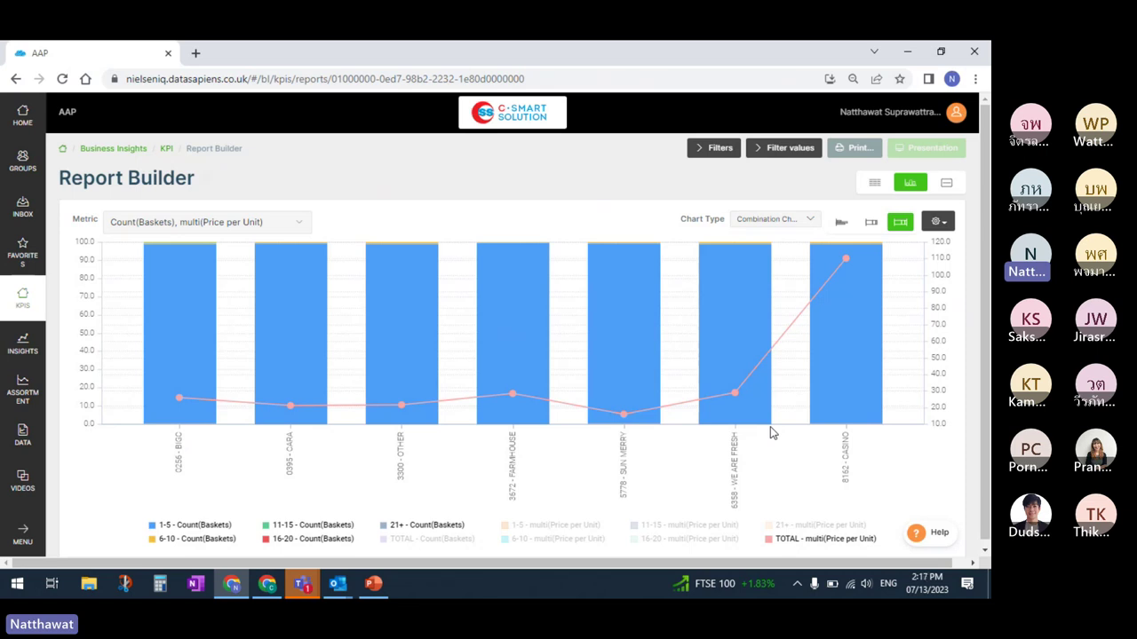
Switch the chart to regular stacked columns, keeping the banded Count(Baskets) series and only the TOTAL Price per Unit line
{"action": "left_click", "coordinate": [872, 223]}
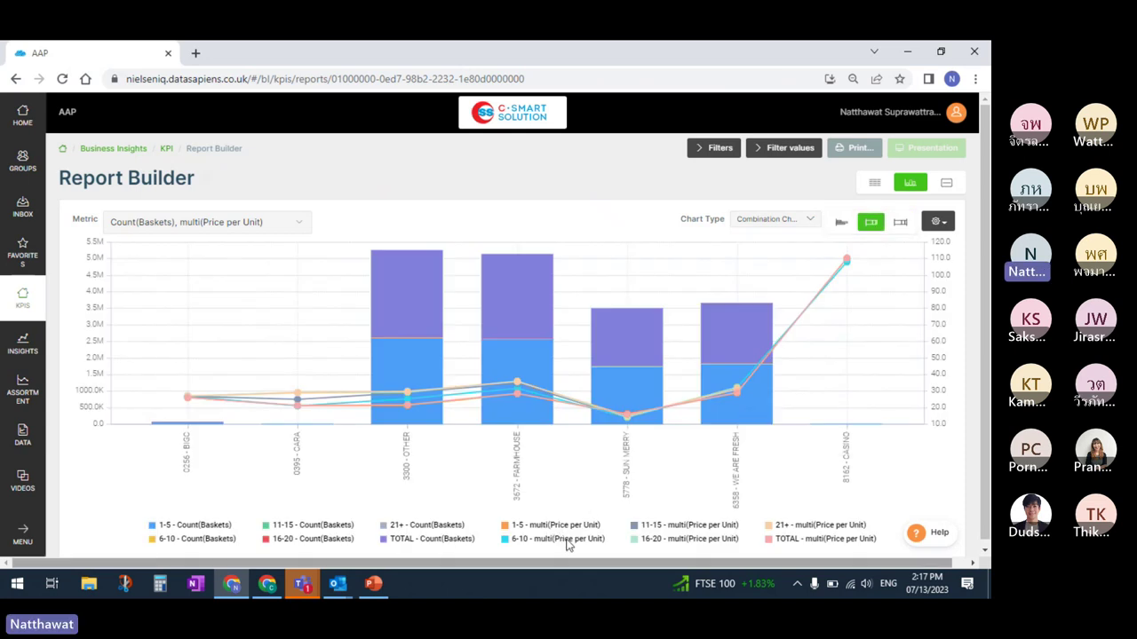
{"action": "left_click", "coordinate": [581, 539]}
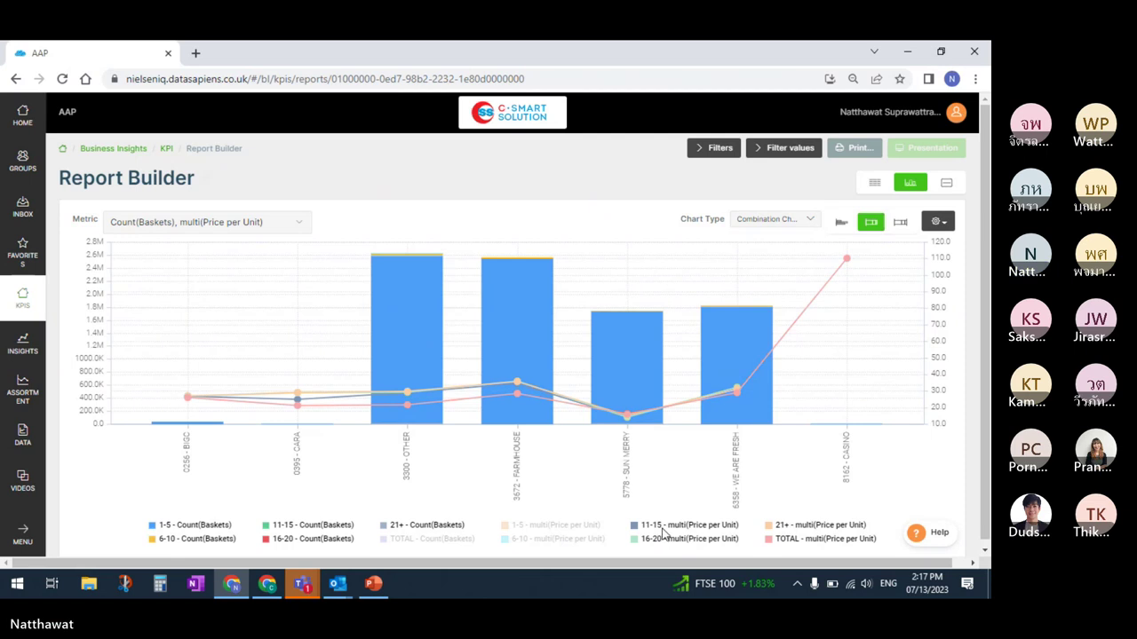
{"action": "left_click", "coordinate": [663, 532]}
{"action": "left_click", "coordinate": [678, 539]}
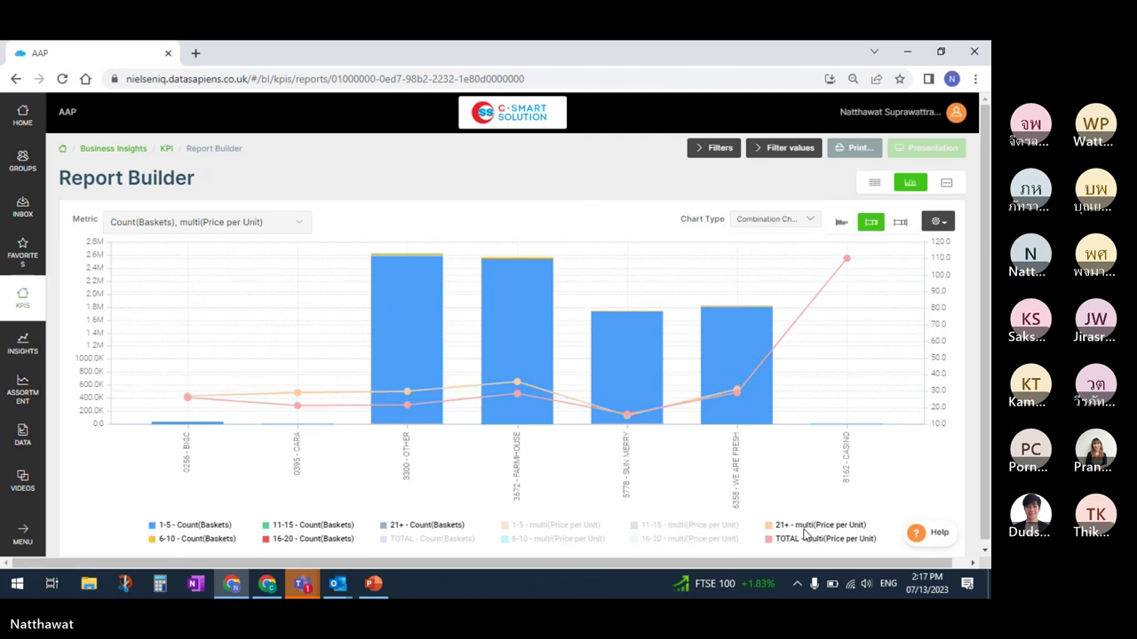
{"action": "left_click", "coordinate": [804, 530]}
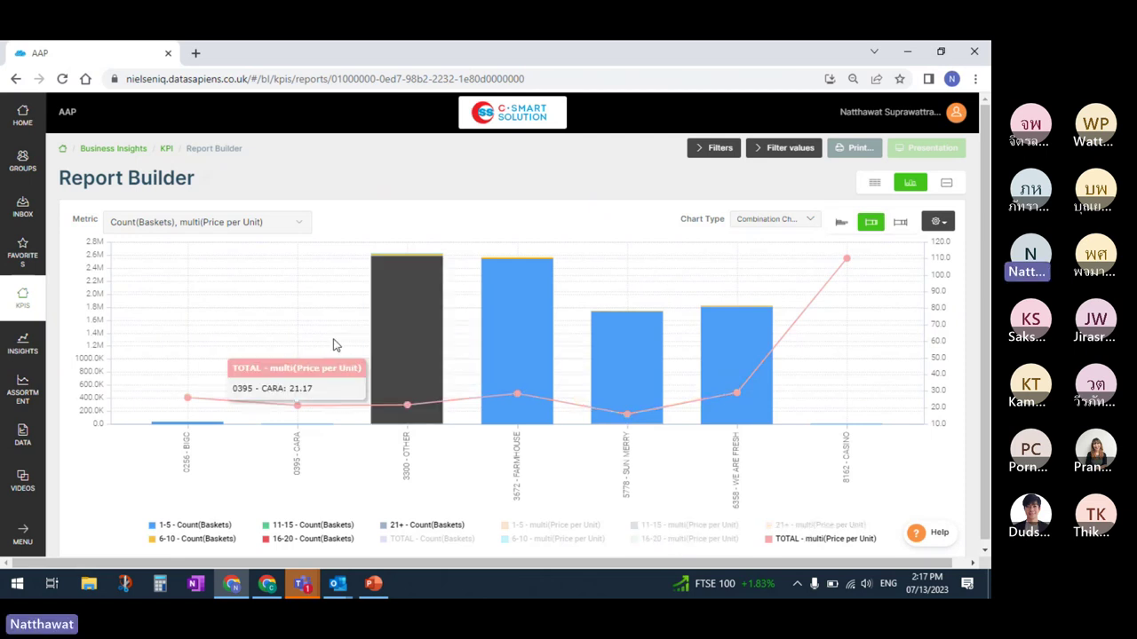
Save the chart to the Desktop as a PNG image named "multi unit sales - Bread" and open the file to check it
{"action": "right_click", "coordinate": [468, 326]}
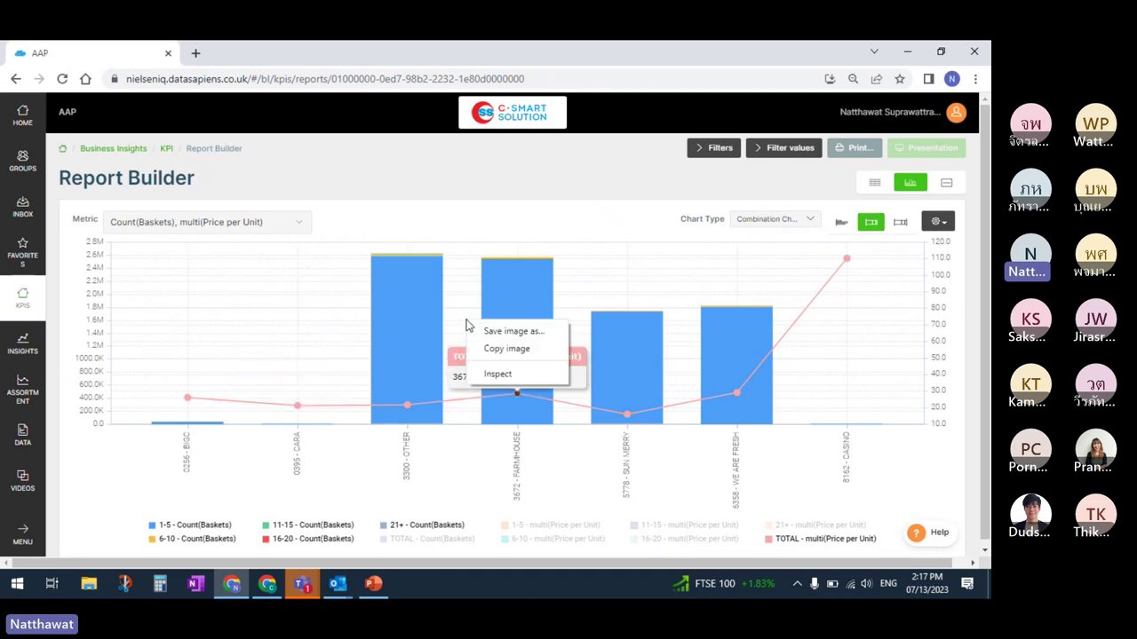
{"action": "left_click", "coordinate": [522, 332]}
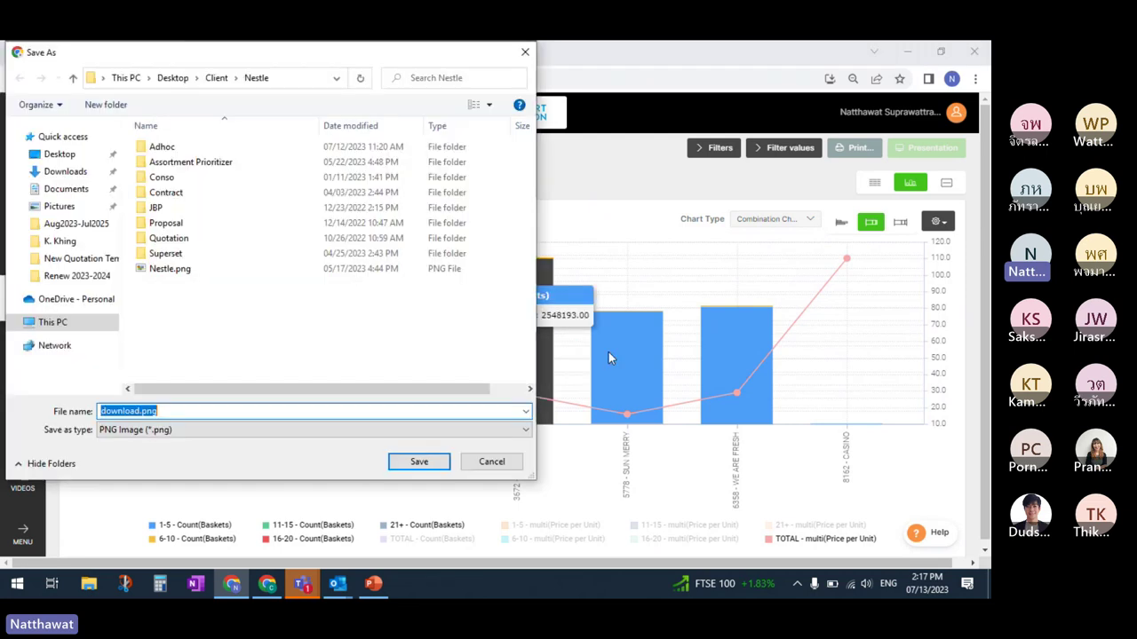
{"action": "left_click", "coordinate": [75, 241]}
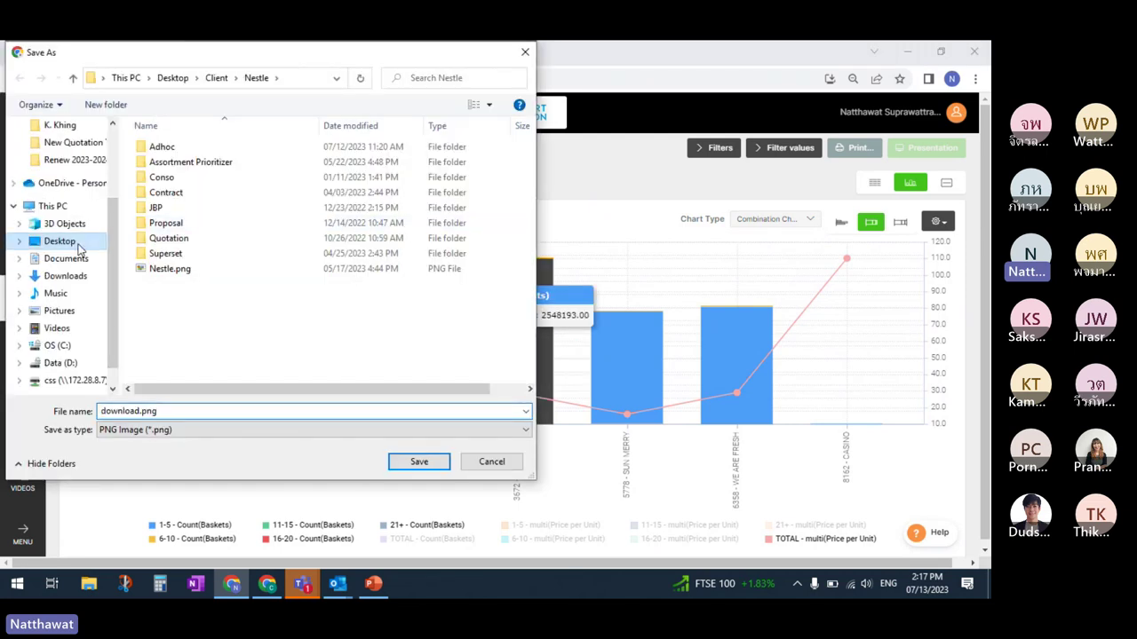
{"action": "left_click", "coordinate": [216, 411]}
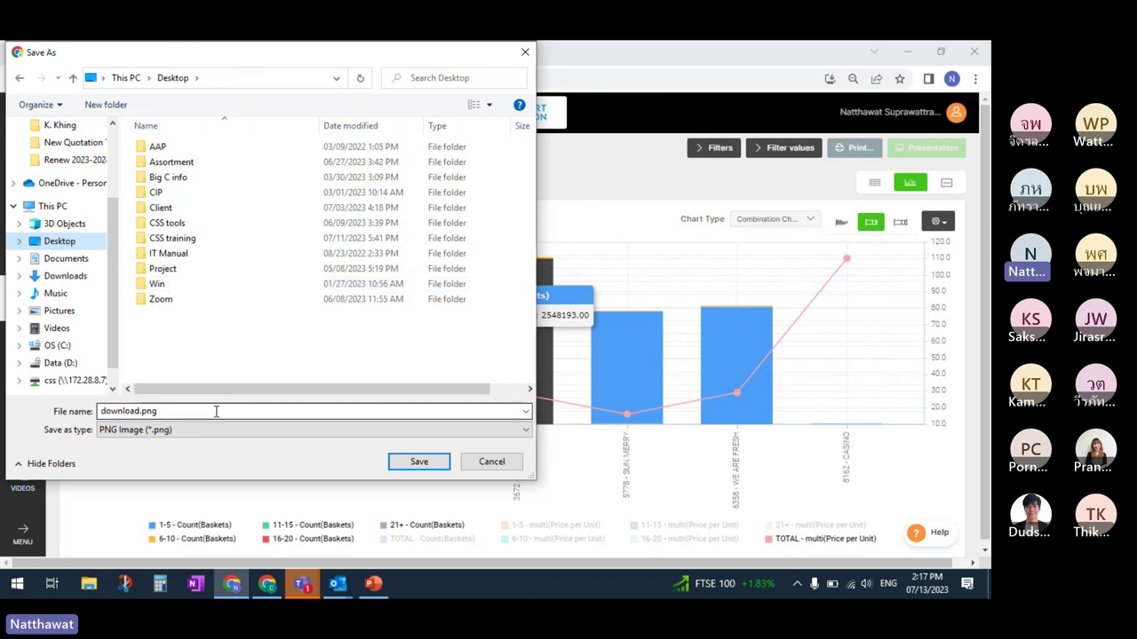
{"action": "double_click", "coordinate": [216, 411]}
{"action": "type", "text": "m"}
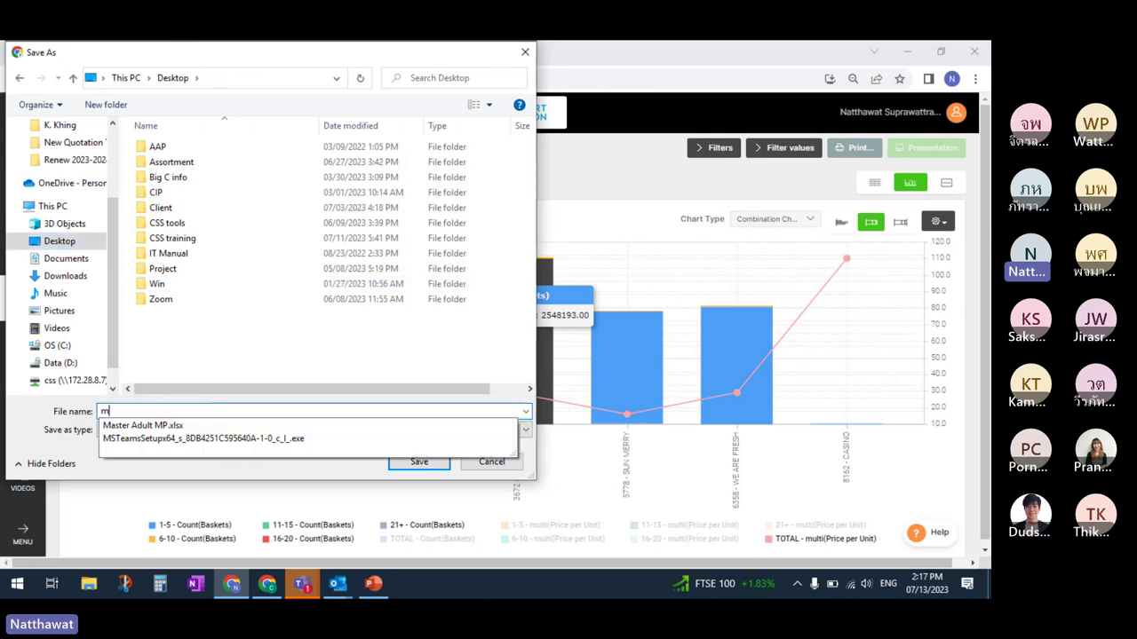
{"action": "type", "text": "ulti unit sal"}
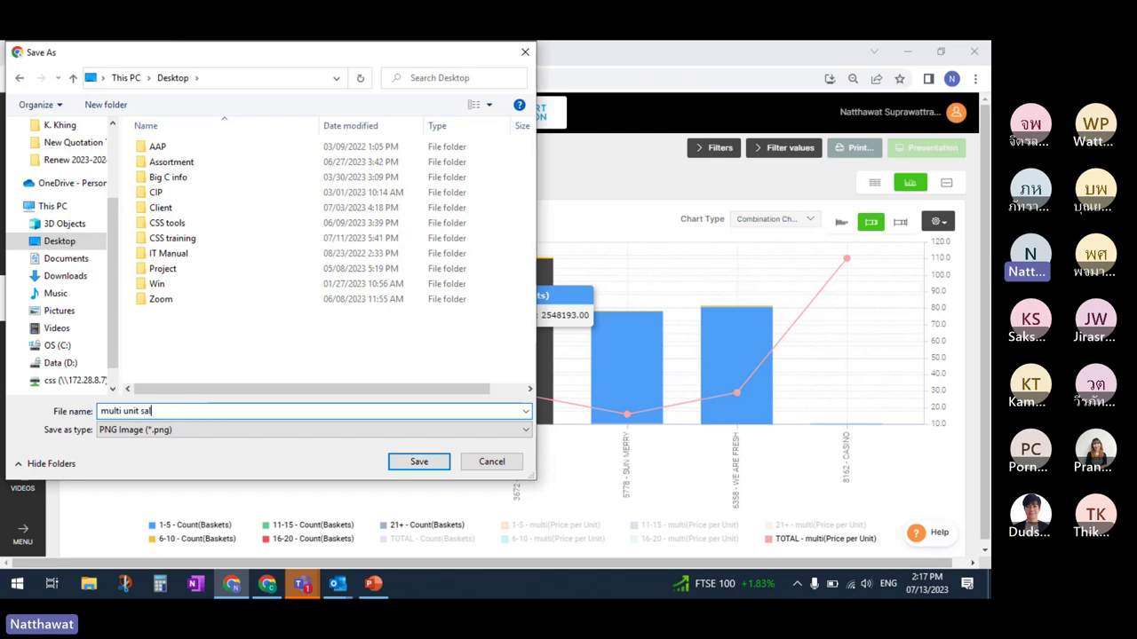
{"action": "type", "text": "es - Brand"}
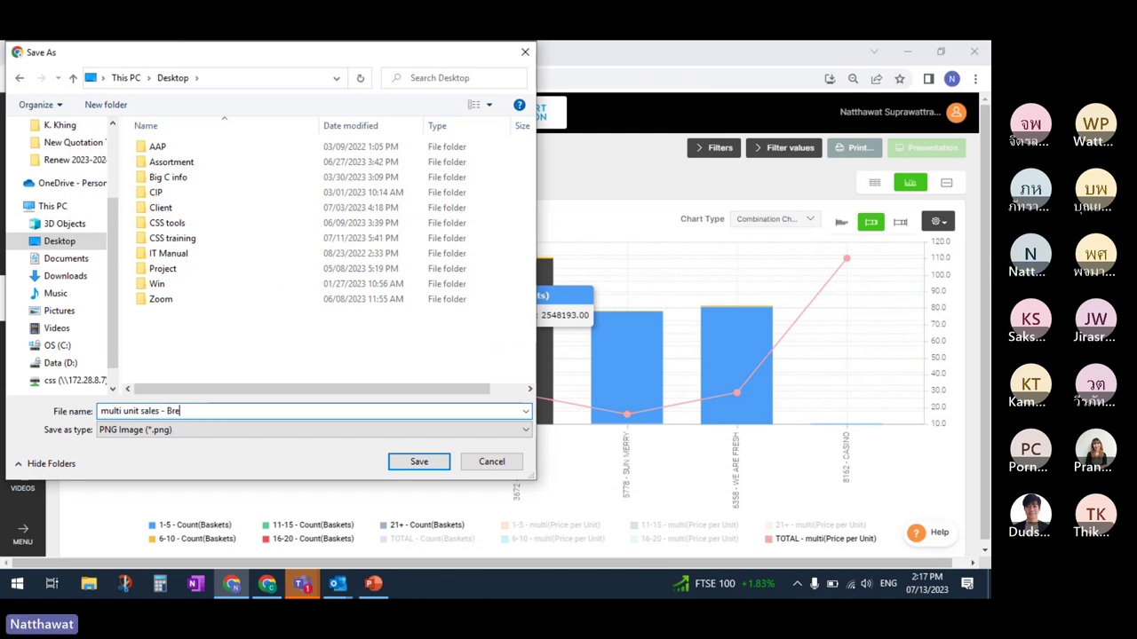
{"action": "key", "text": "Return"}
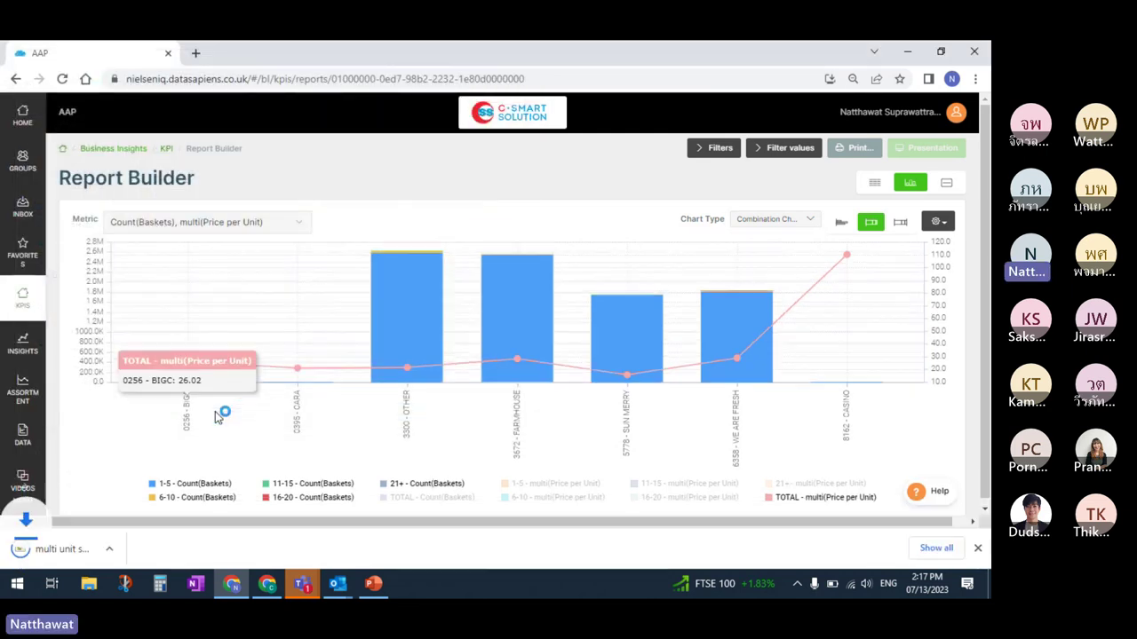
{"action": "left_click", "coordinate": [89, 553]}
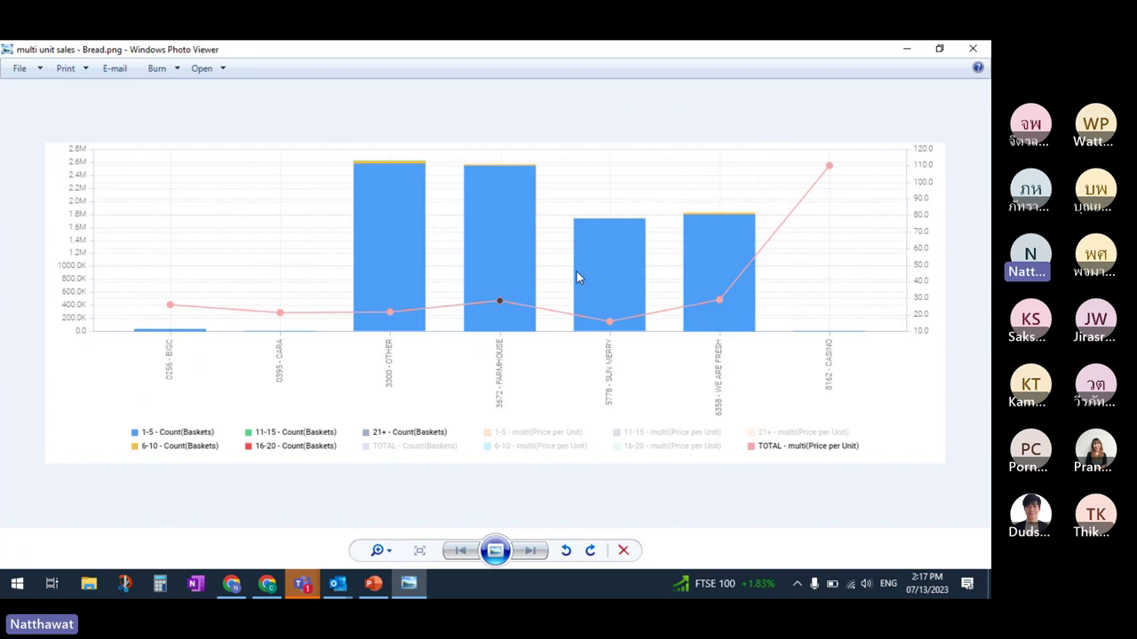
{"action": "left_click", "coordinate": [972, 49]}
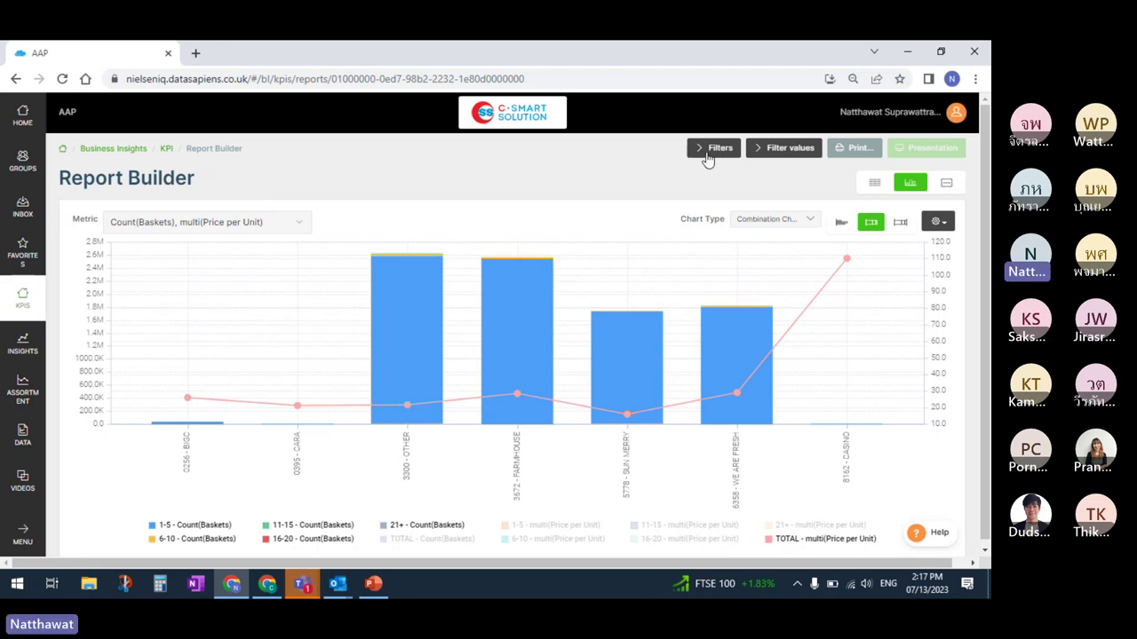
Show the report filters above the combination chart
{"action": "left_click", "coordinate": [713, 149]}
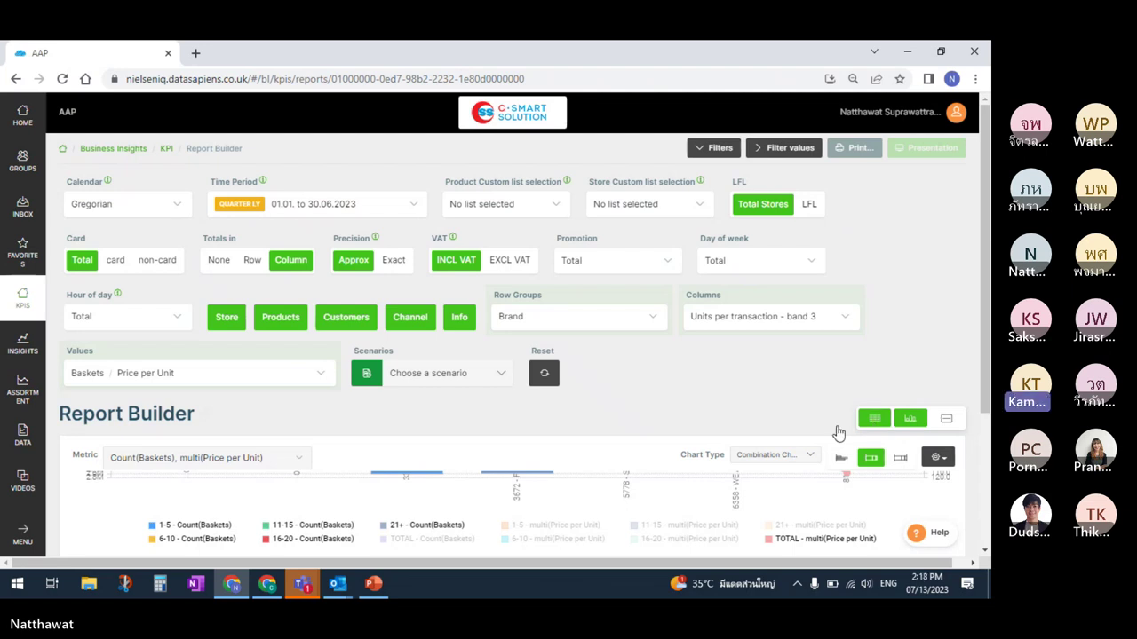
{"action": "left_click", "coordinate": [695, 153]}
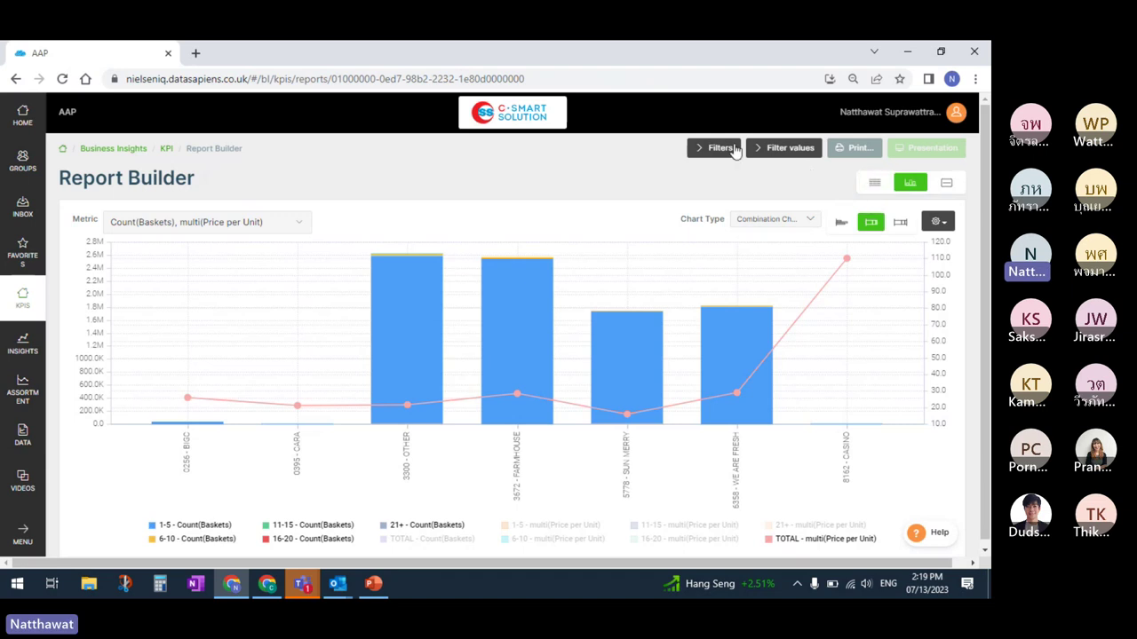
{"action": "left_click", "coordinate": [706, 151]}
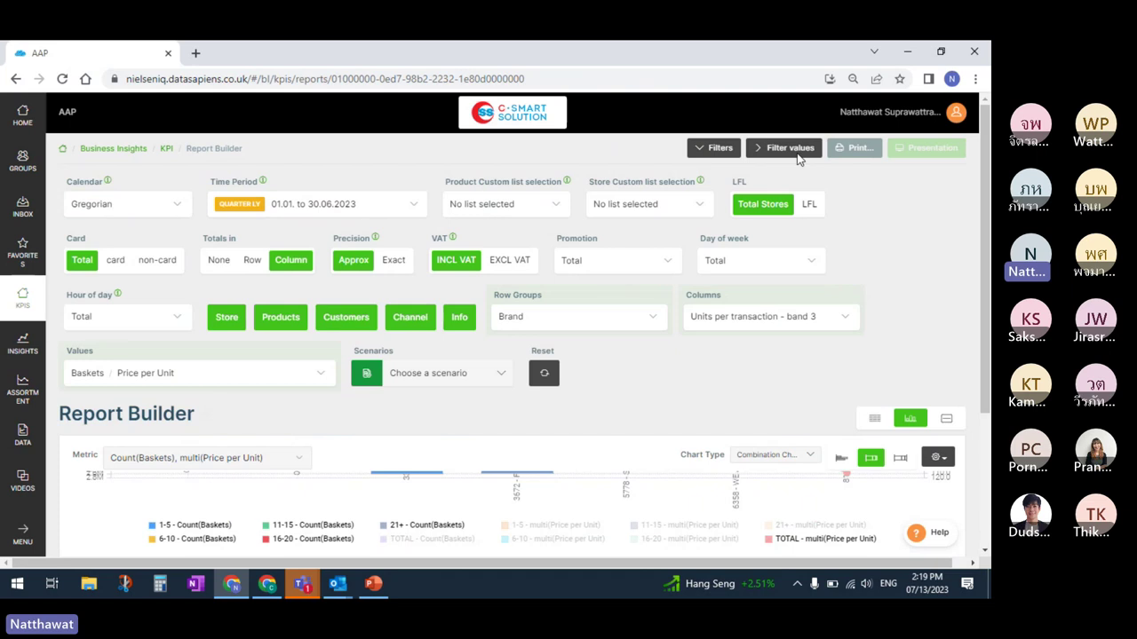
{"action": "left_click", "coordinate": [698, 152]}
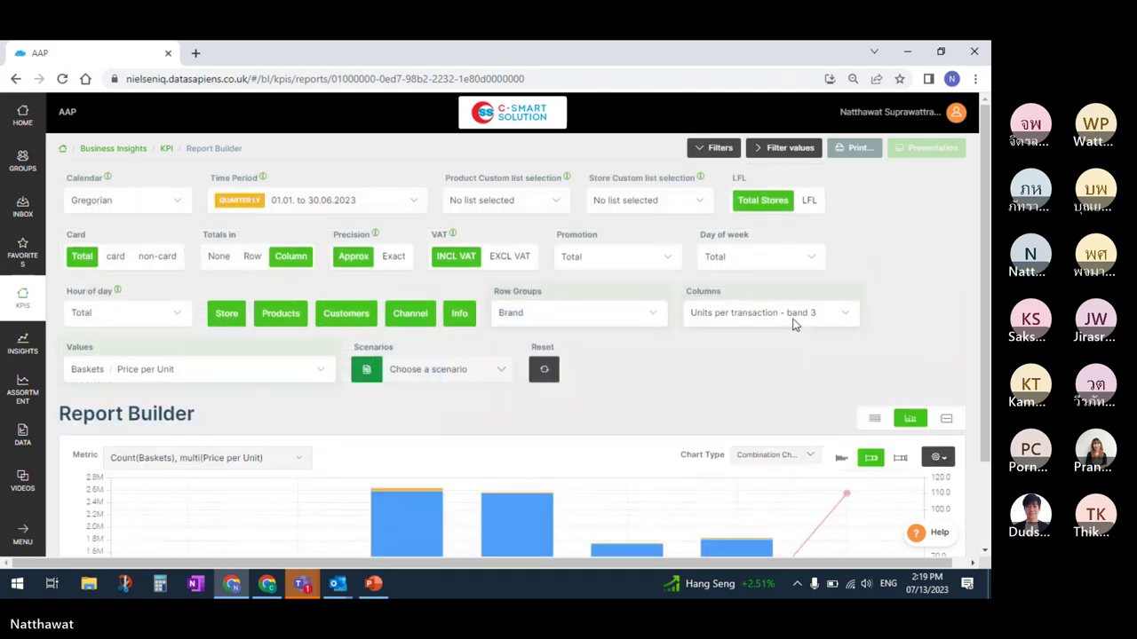
Remove Units per transaction - band 3 from the report's columns
{"action": "left_click", "coordinate": [816, 318]}
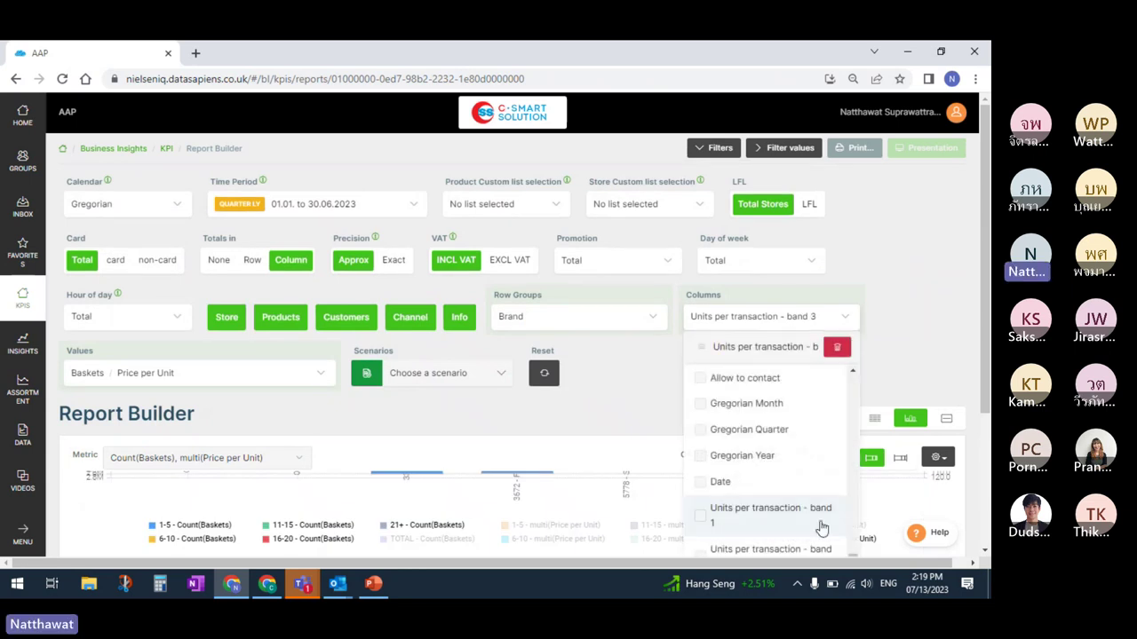
{"action": "scroll", "coordinate": [987, 306], "scroll_direction": "down", "scroll_amount": 1}
{"action": "scroll", "coordinate": [987, 306], "scroll_direction": "down", "scroll_amount": 1}
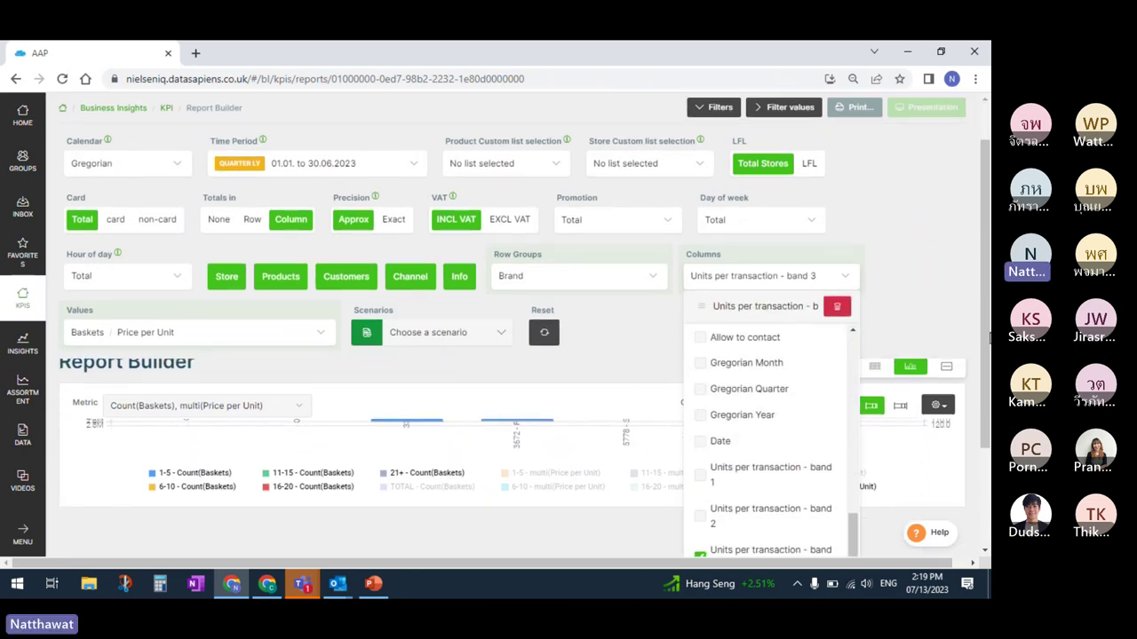
{"action": "left_click", "coordinate": [833, 317]}
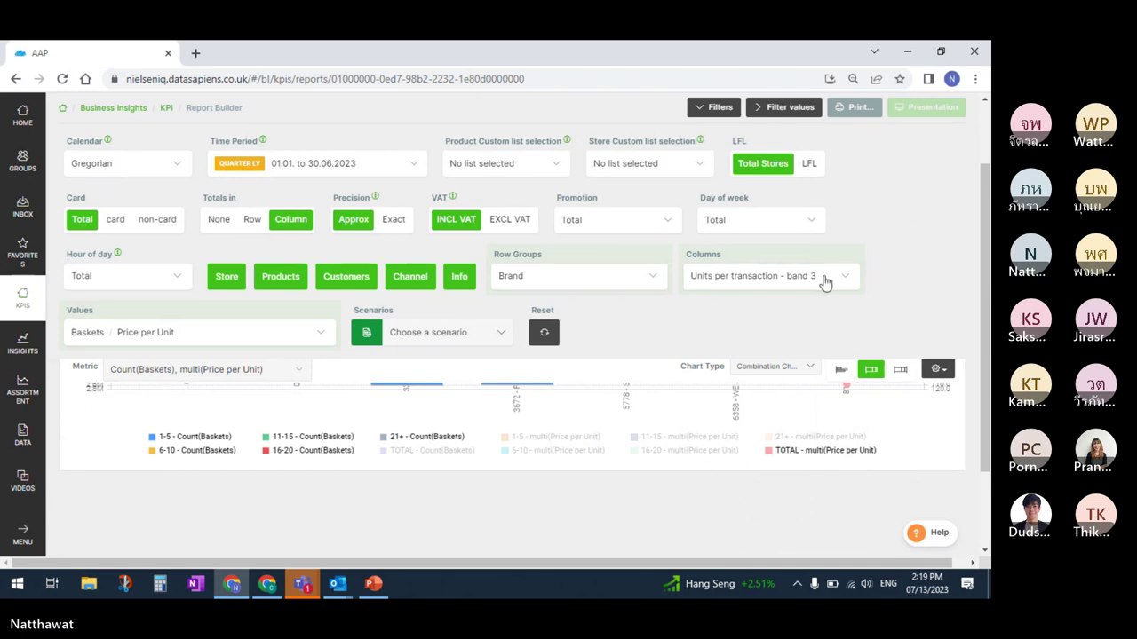
{"action": "left_click", "coordinate": [825, 277]}
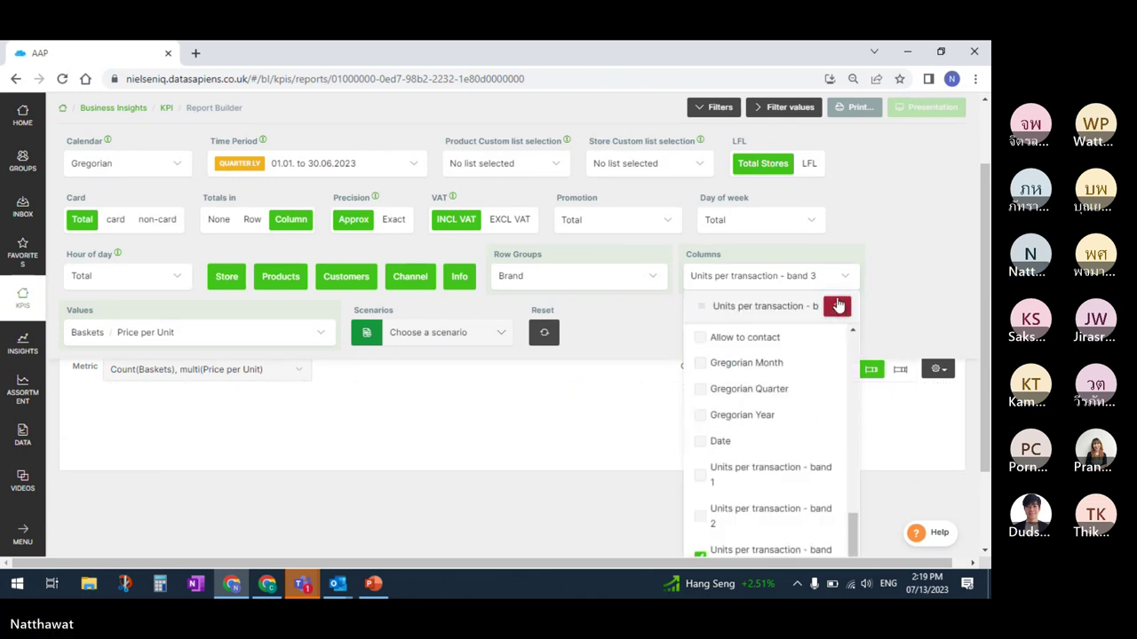
{"action": "left_click", "coordinate": [837, 309]}
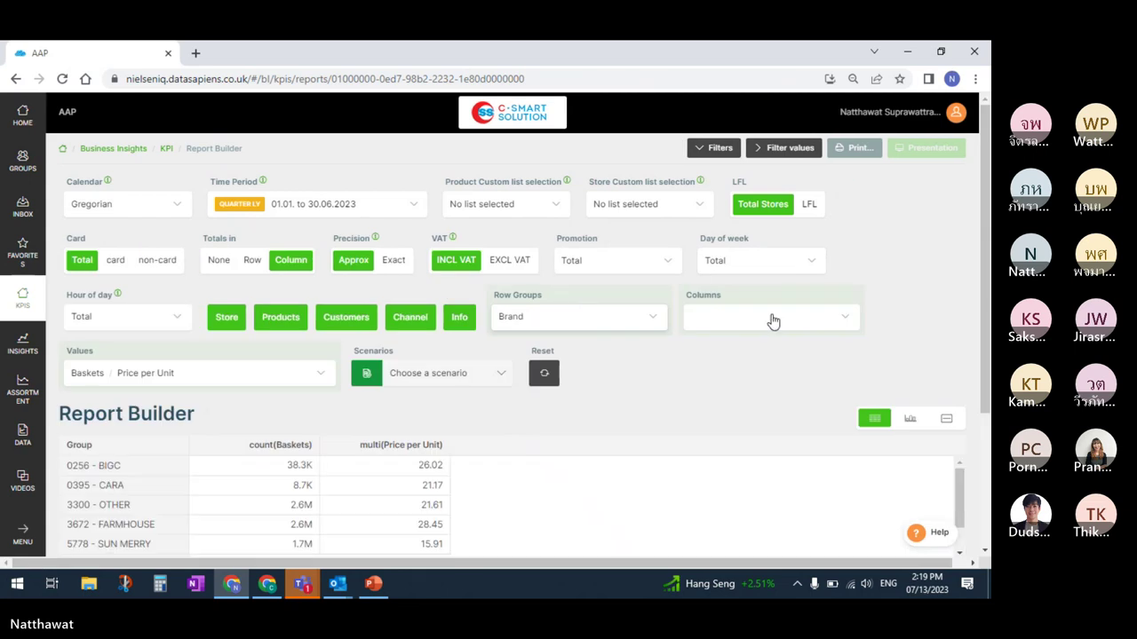
Reset the whole report configuration and set the calendar to Gregorian
{"action": "left_click", "coordinate": [818, 322]}
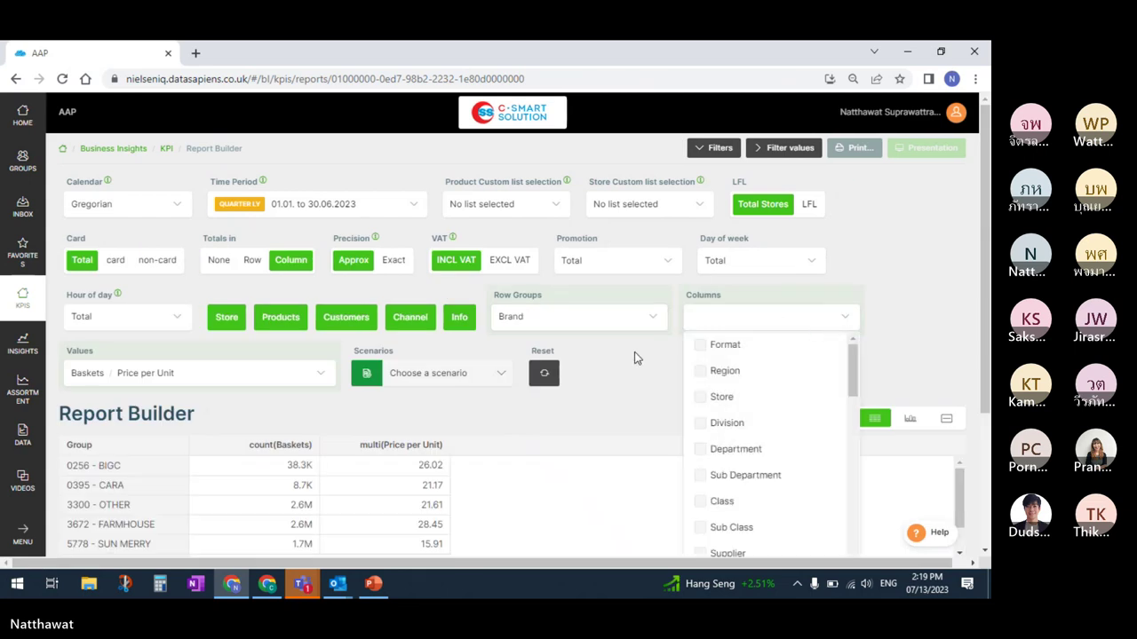
{"action": "left_click", "coordinate": [543, 373]}
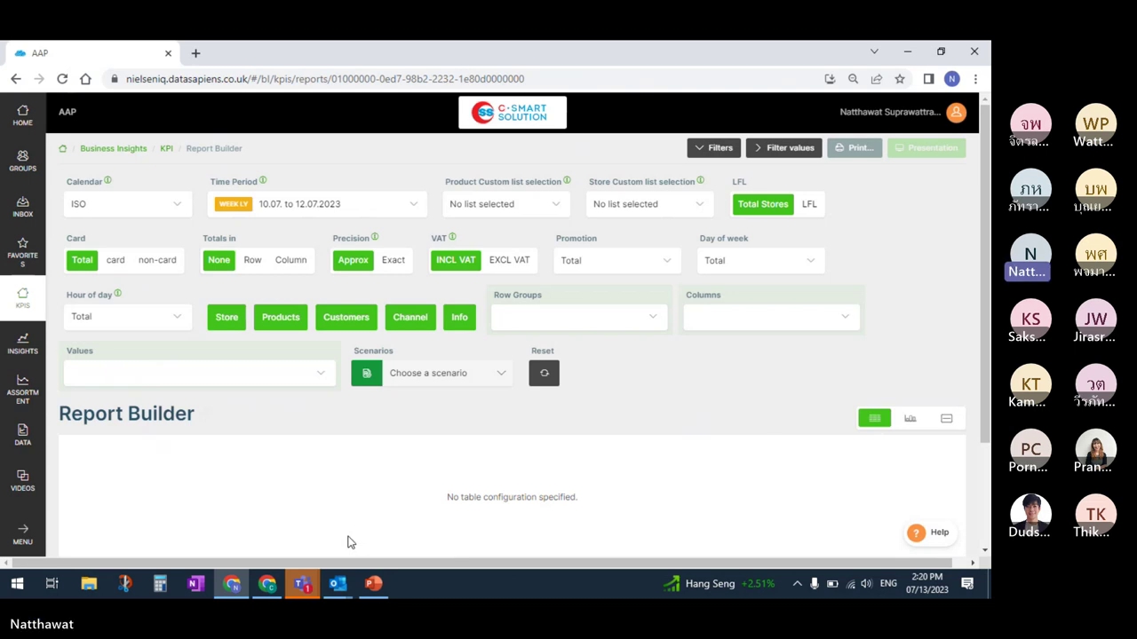
{"action": "left_click", "coordinate": [173, 210]}
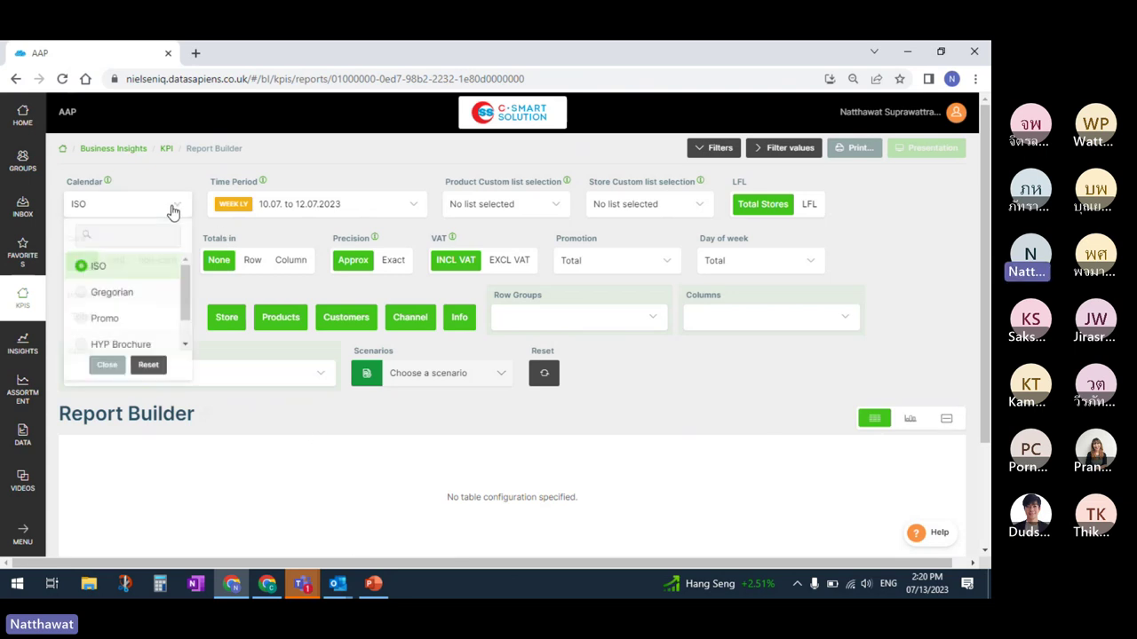
{"action": "left_click", "coordinate": [144, 292]}
{"action": "left_click", "coordinate": [175, 202]}
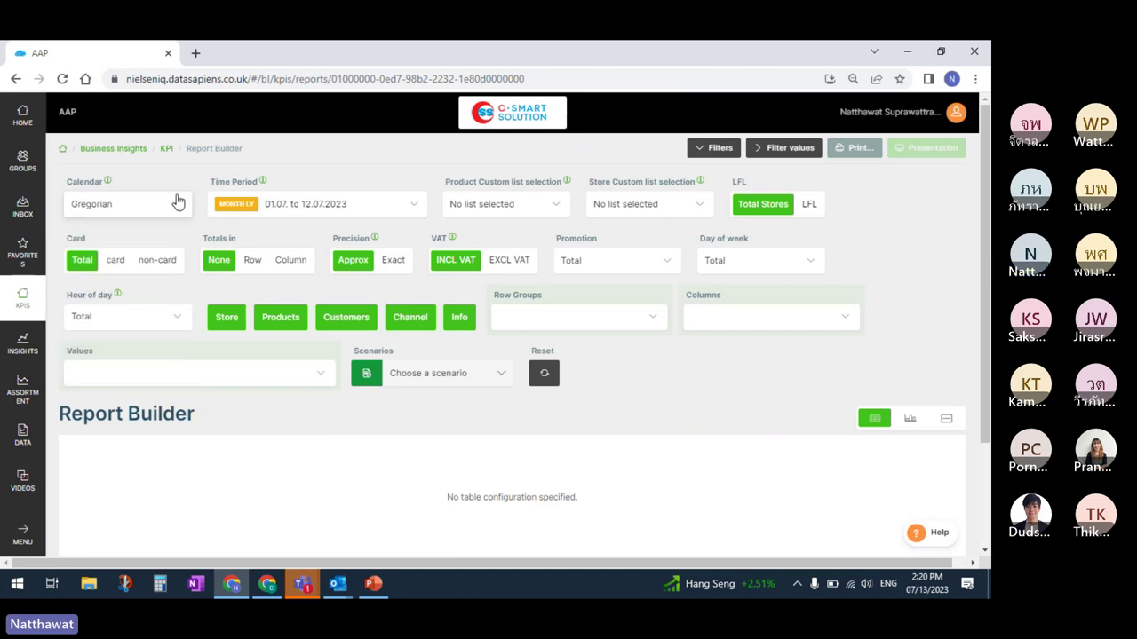
Set the time period to quarters 202302 and 202301, covering 01.01. to 30.06.2023
{"action": "left_click", "coordinate": [311, 205]}
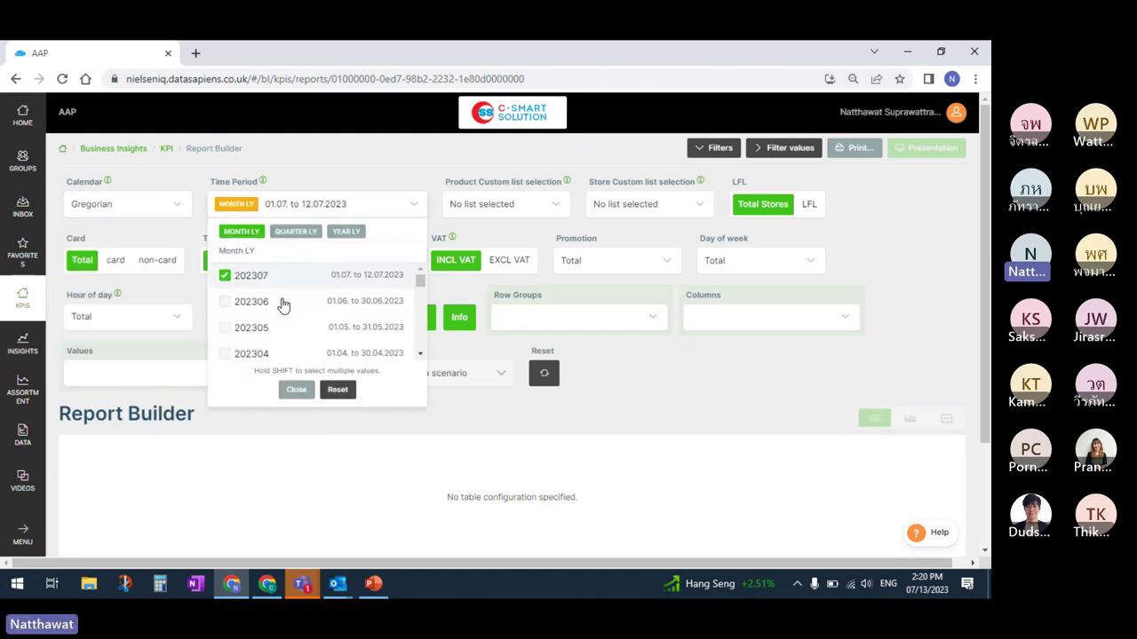
{"action": "left_click", "coordinate": [297, 232]}
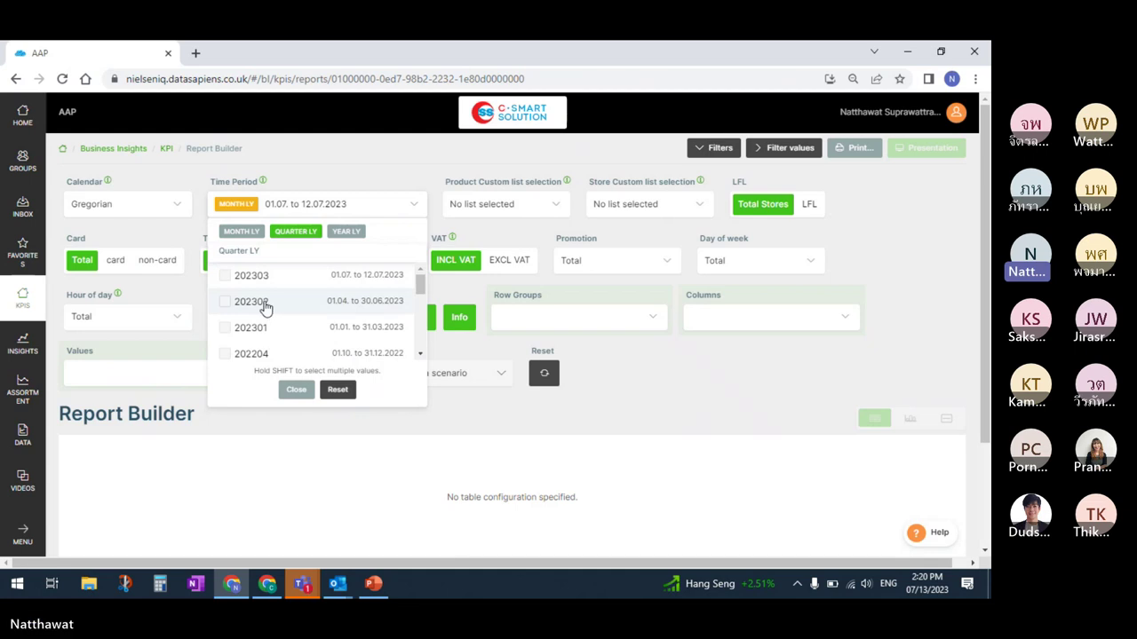
{"action": "left_click", "coordinate": [250, 302]}
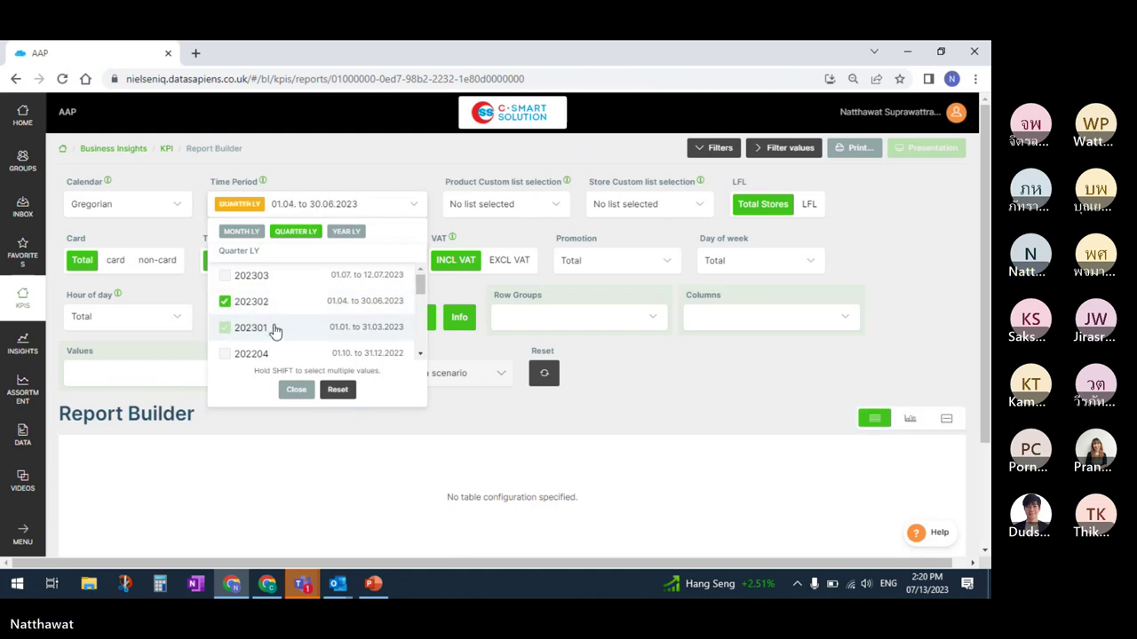
{"action": "left_click", "coordinate": [268, 327], "text": "shift"}
{"action": "left_click", "coordinate": [377, 205]}
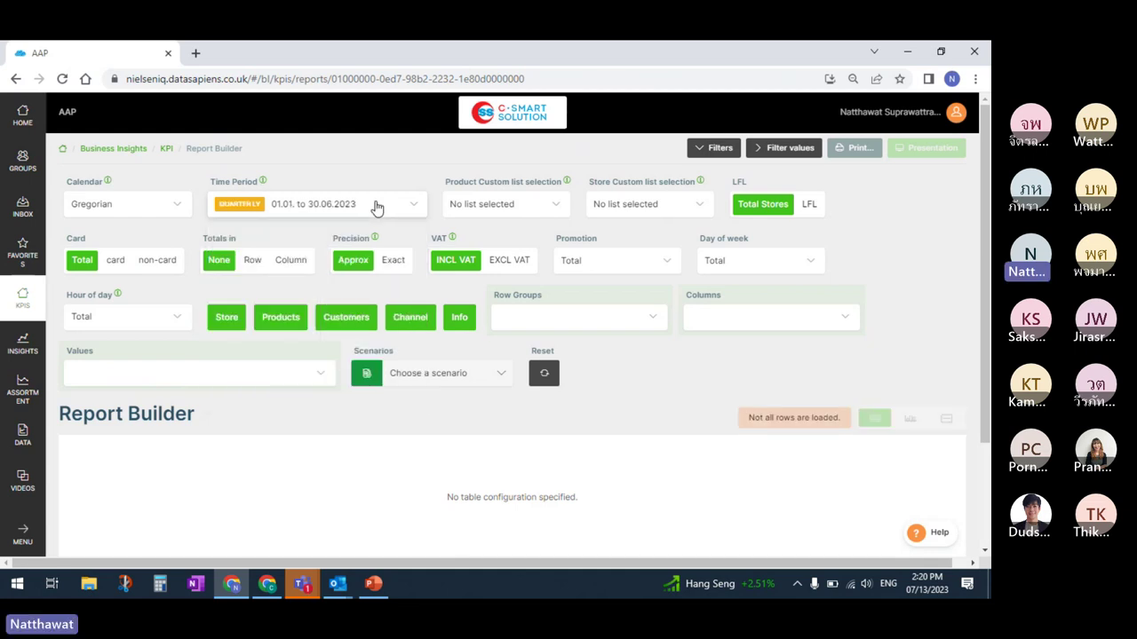
Filter the products to the class 05506001 - BREAD, found by the search term "bread"
{"action": "left_click", "coordinate": [292, 325]}
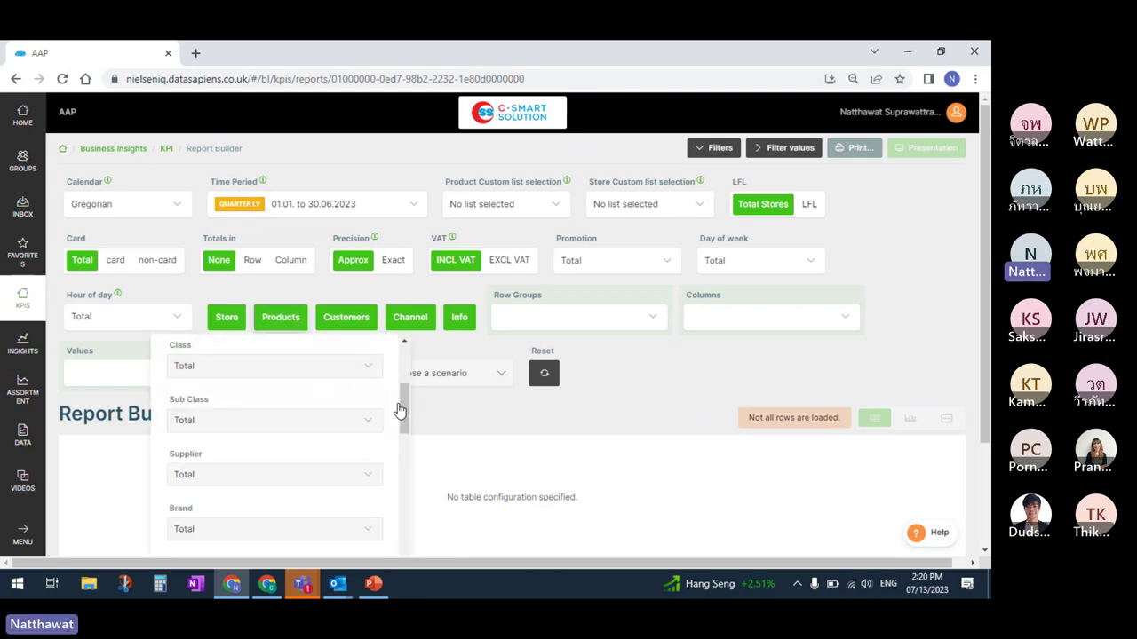
{"action": "left_click", "coordinate": [366, 371]}
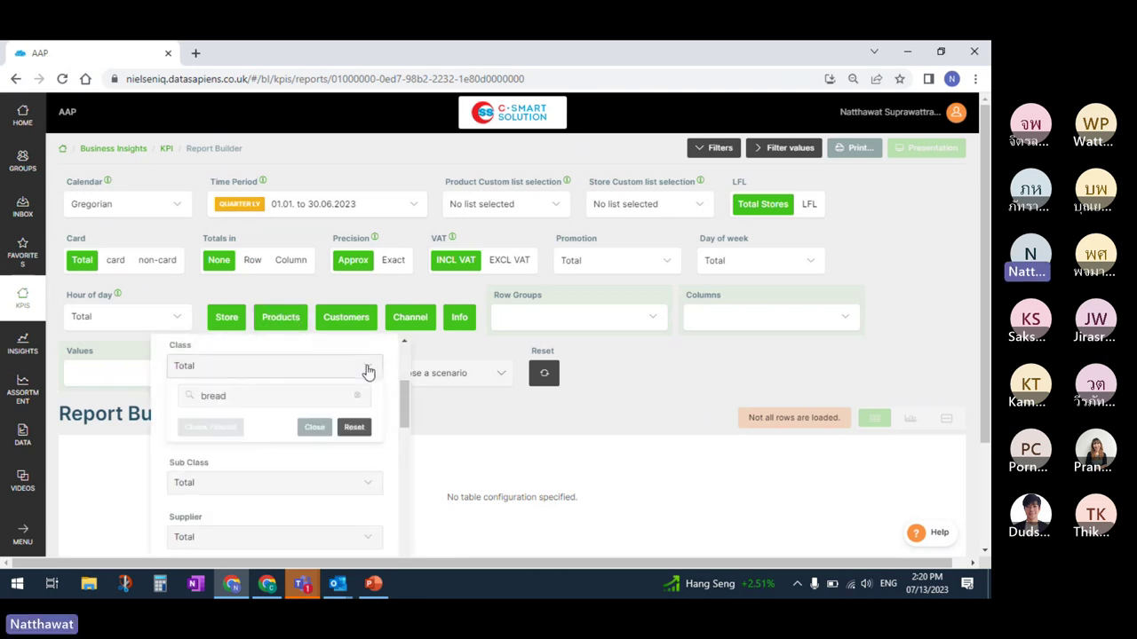
{"action": "left_click", "coordinate": [315, 396]}
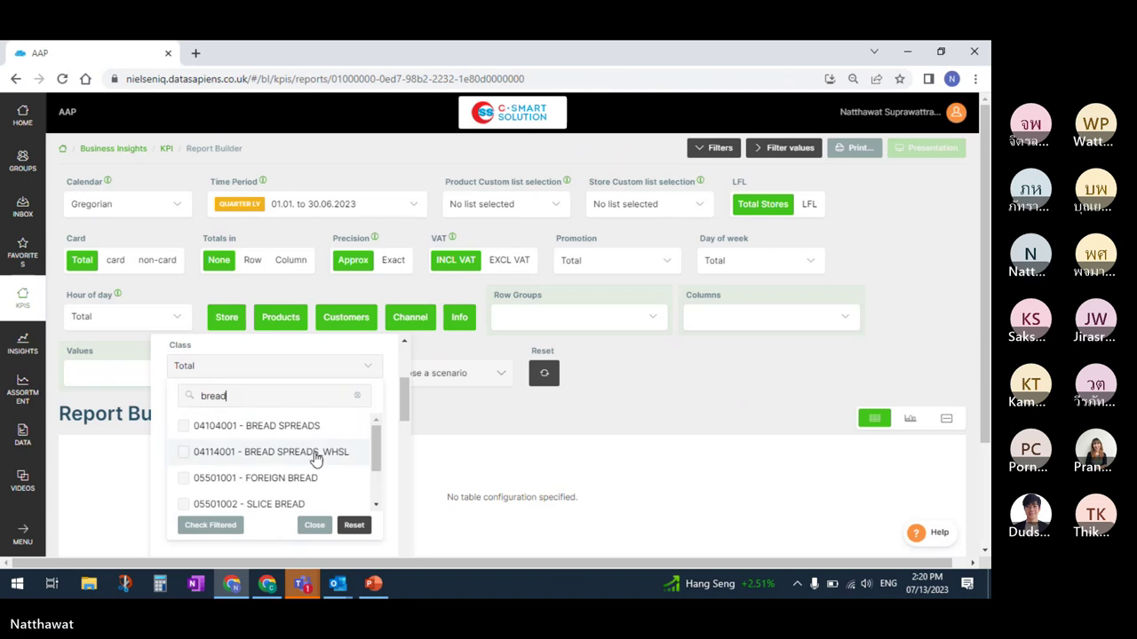
{"action": "scroll", "coordinate": [367, 457], "scroll_direction": "down", "scroll_amount": 3}
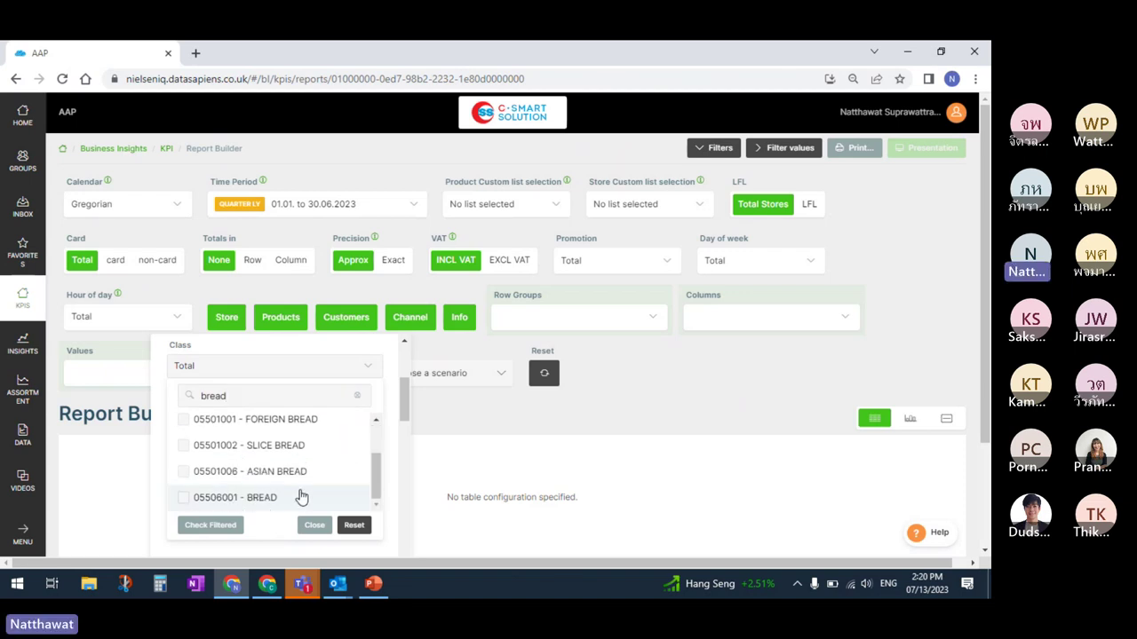
{"action": "left_click", "coordinate": [302, 497]}
{"action": "left_click", "coordinate": [342, 366]}
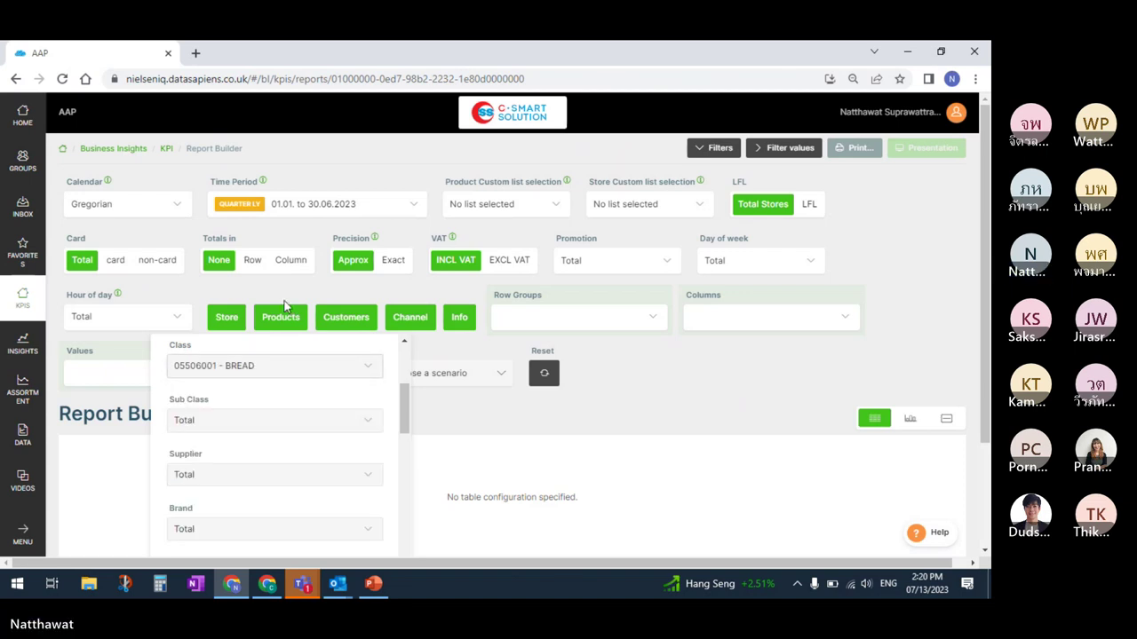
{"action": "left_click", "coordinate": [284, 317]}
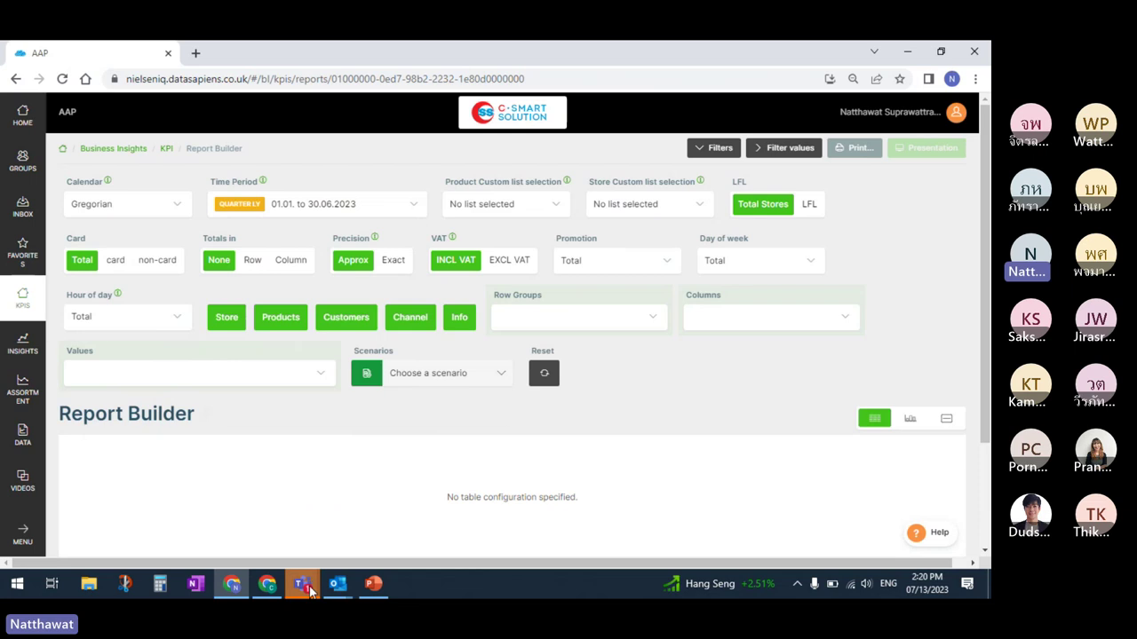
Set the report totals to be calculated in Column only
{"action": "mouse_move", "coordinate": [307, 586]}
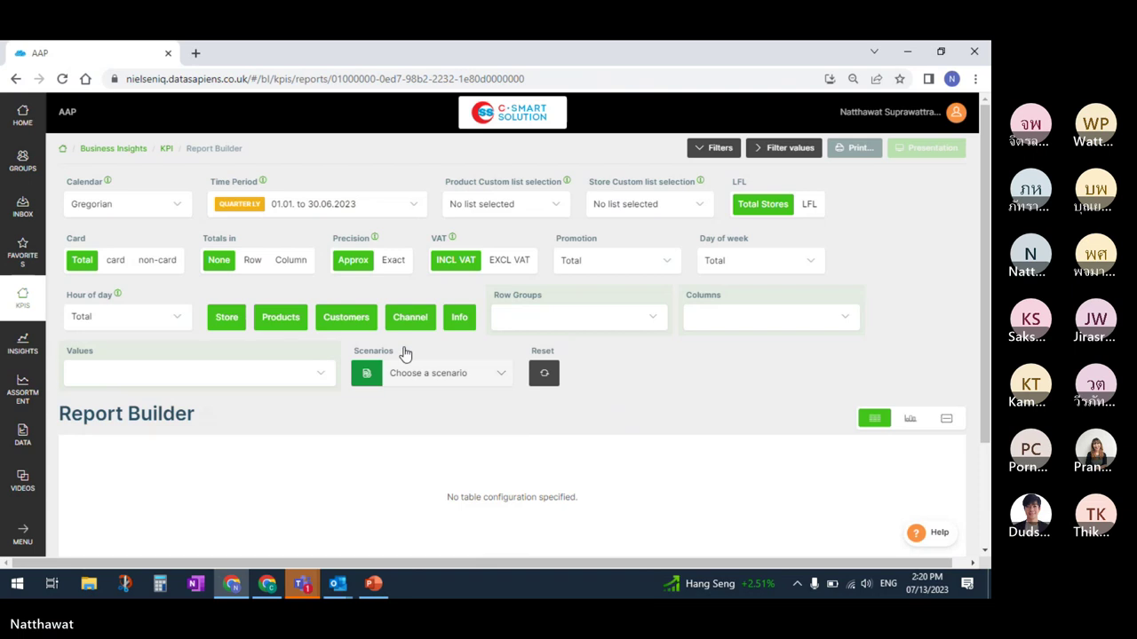
{"action": "left_click", "coordinate": [307, 270]}
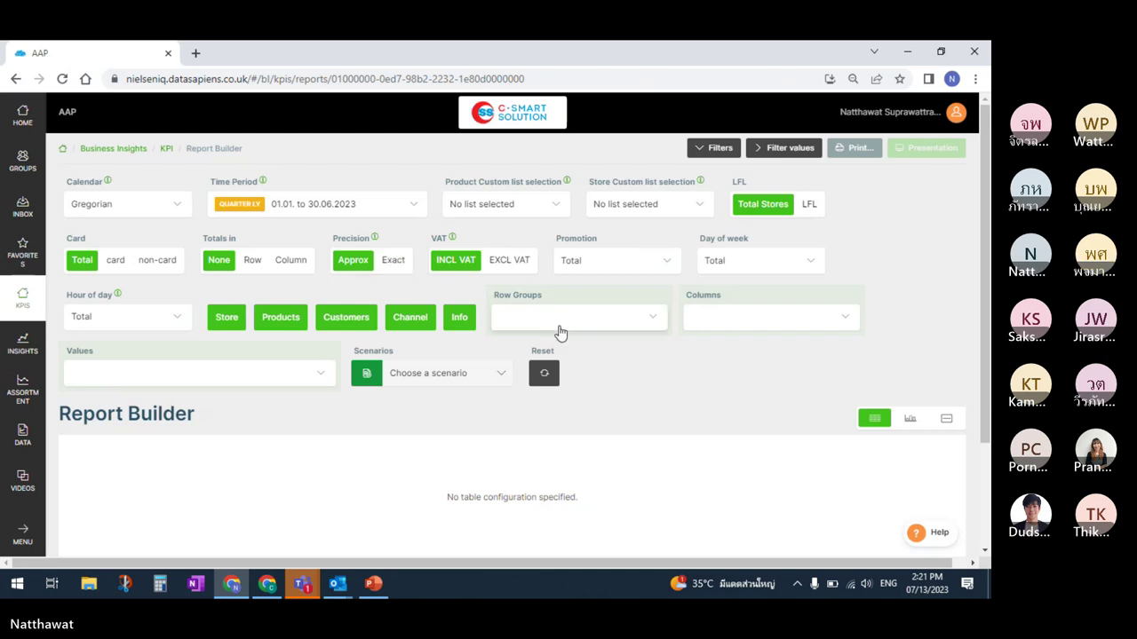
{"action": "left_click", "coordinate": [295, 264]}
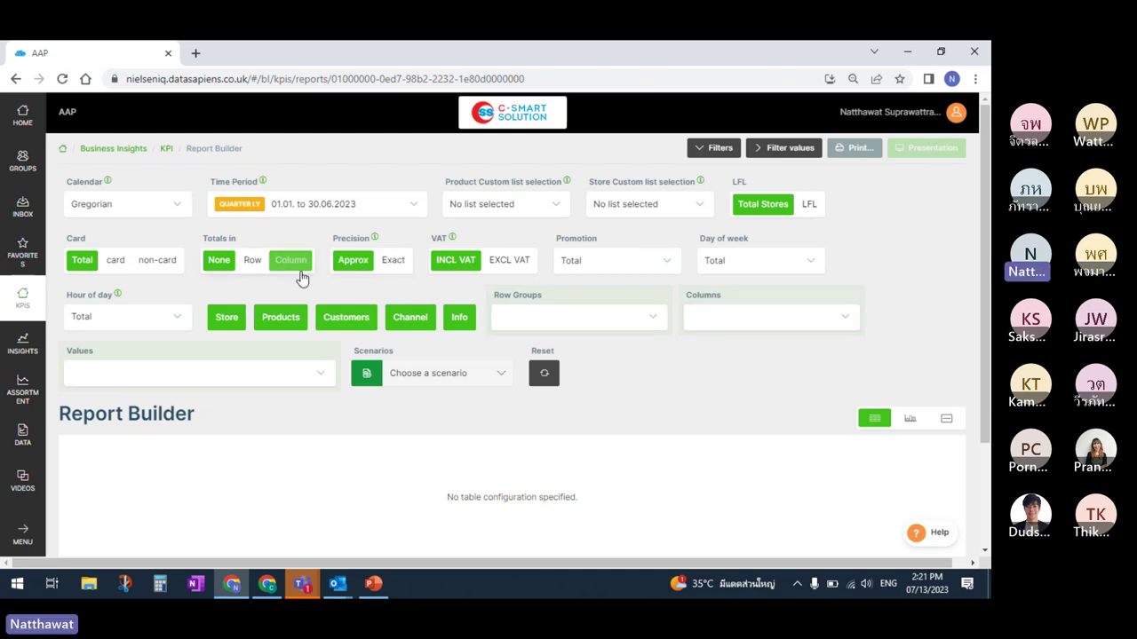
{"action": "left_click", "coordinate": [299, 269]}
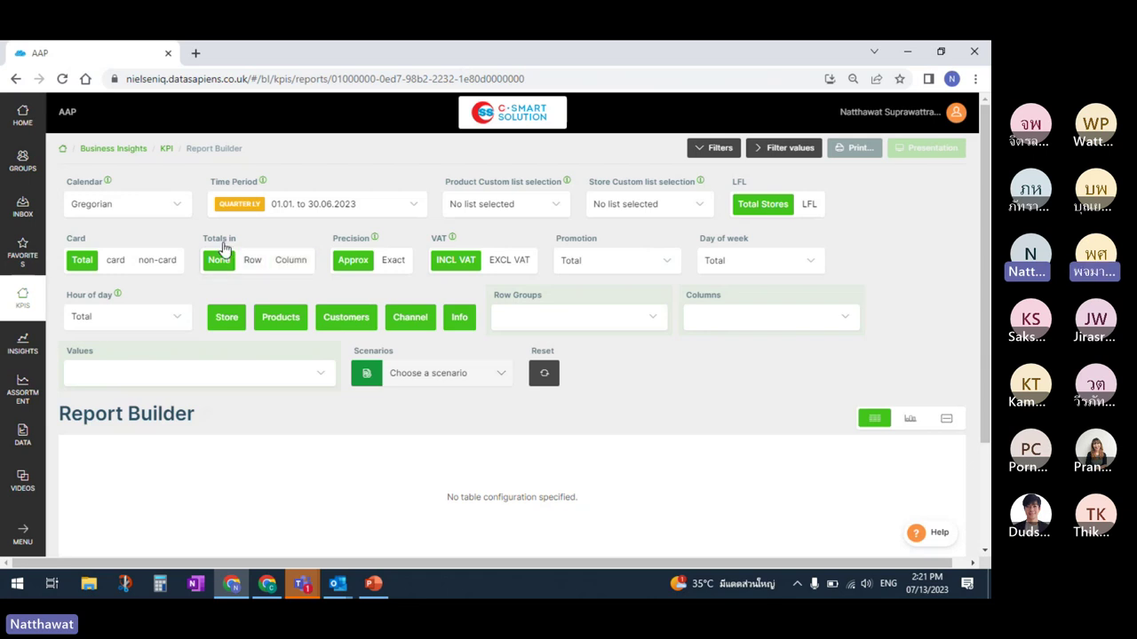
{"action": "left_click", "coordinate": [294, 264]}
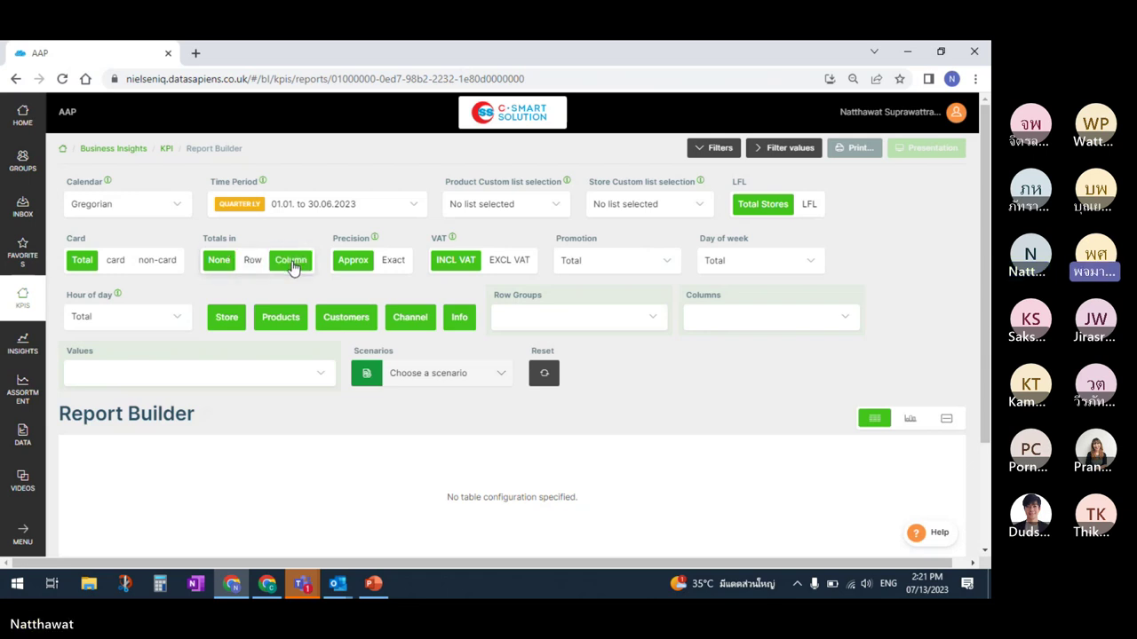
{"action": "left_click", "coordinate": [293, 263]}
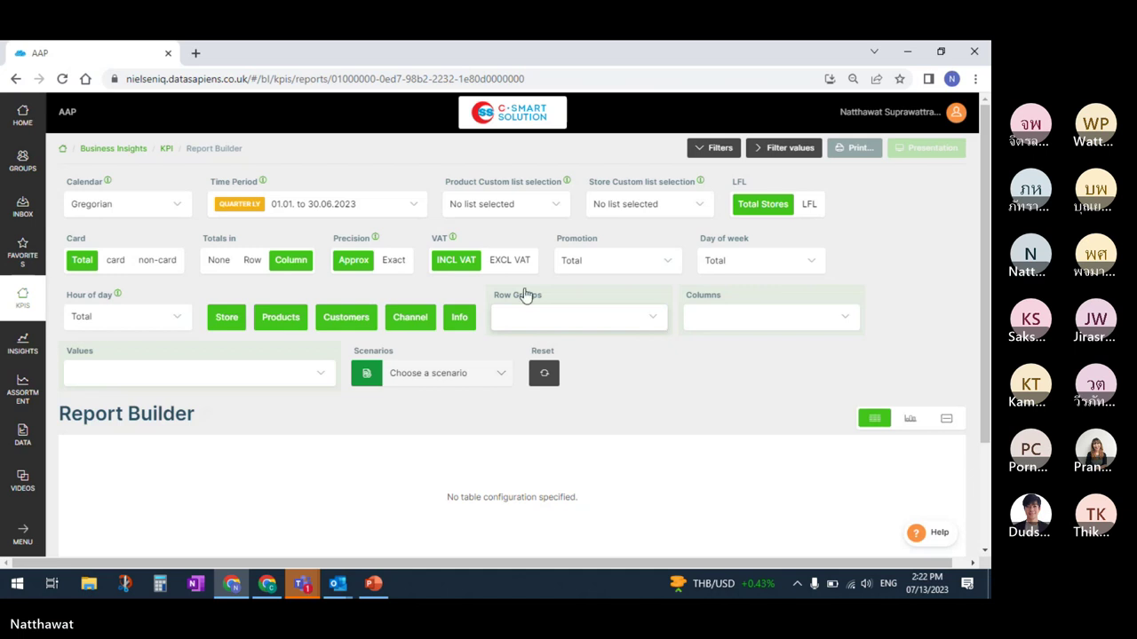
{"action": "left_click", "coordinate": [401, 264]}
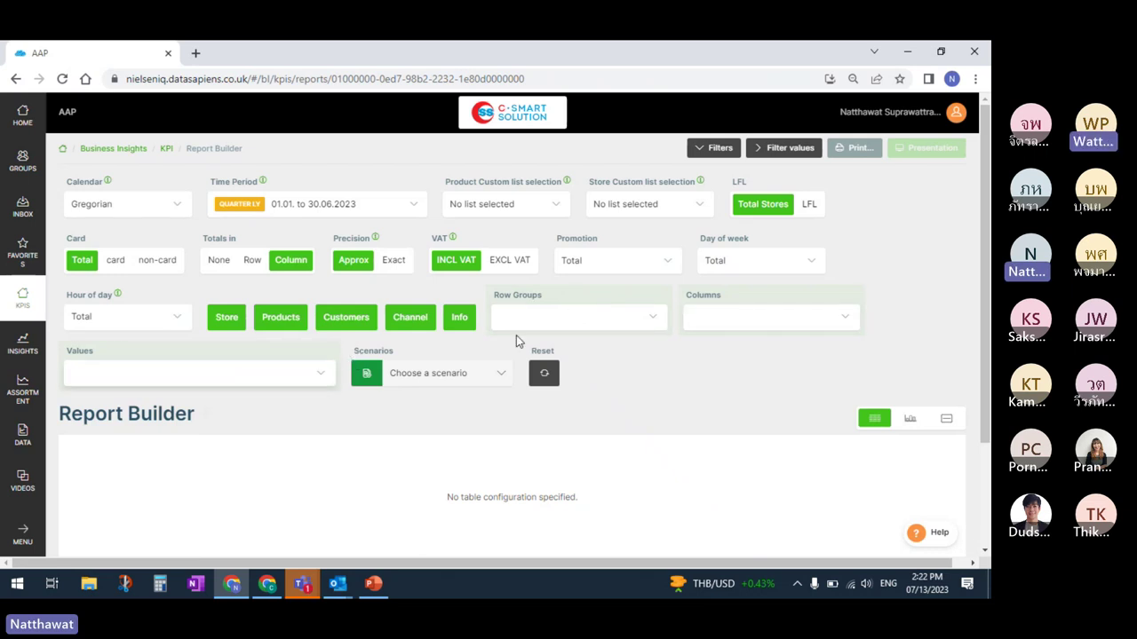
Group the report rows by Sub Class
{"action": "left_click", "coordinate": [644, 325]}
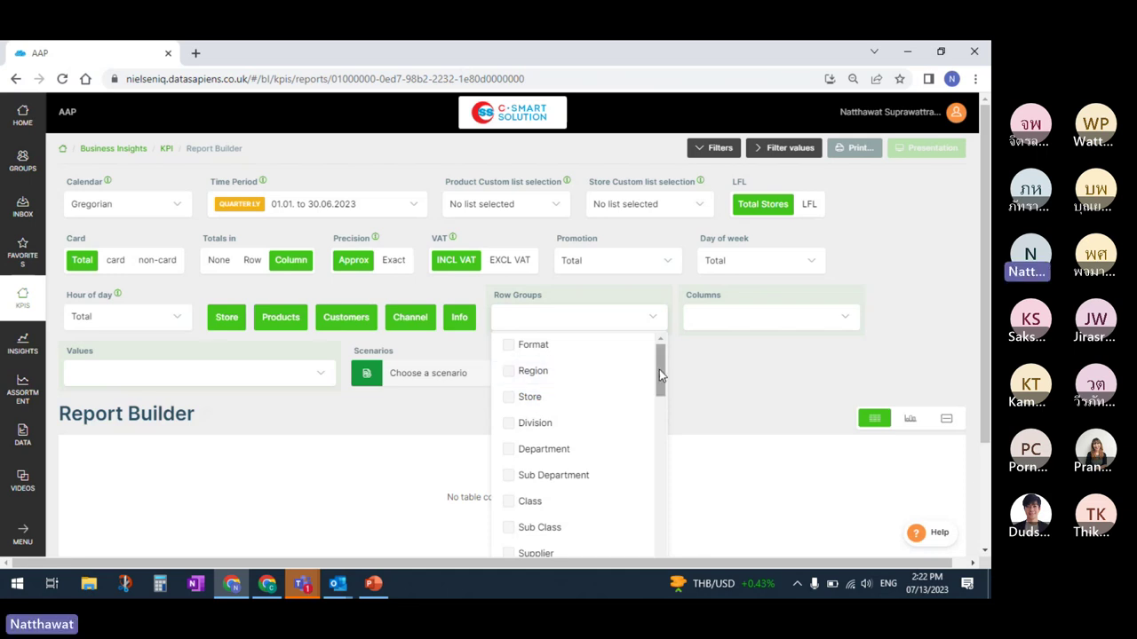
{"action": "left_click_drag", "start_coordinate": [659, 369], "coordinate": [665, 403]}
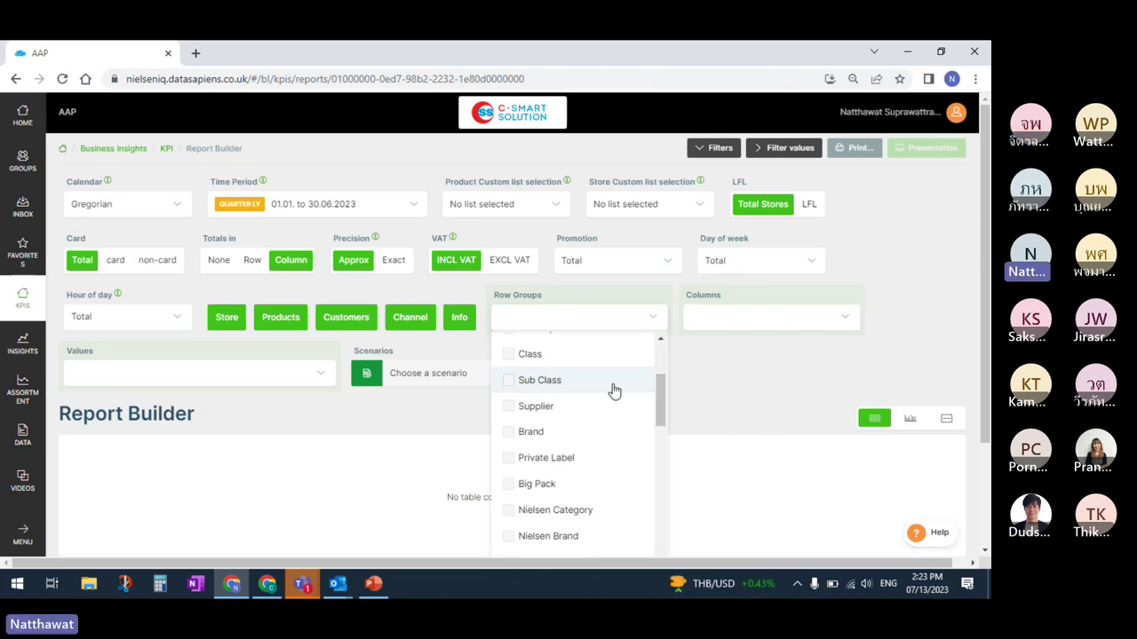
{"action": "left_click", "coordinate": [614, 391]}
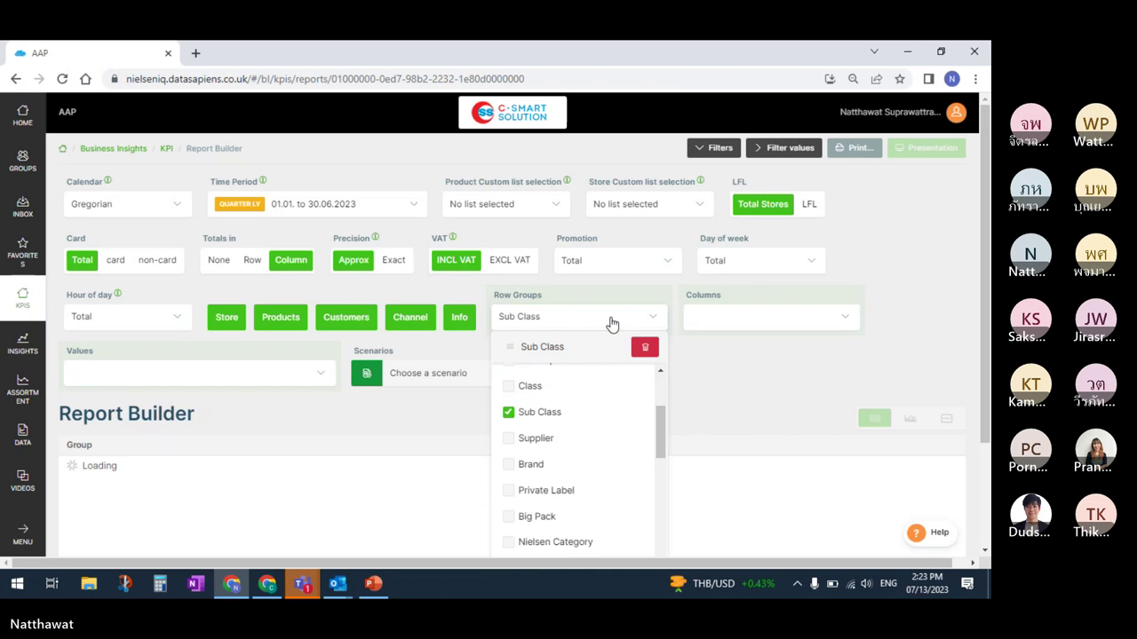
{"action": "left_click", "coordinate": [611, 324]}
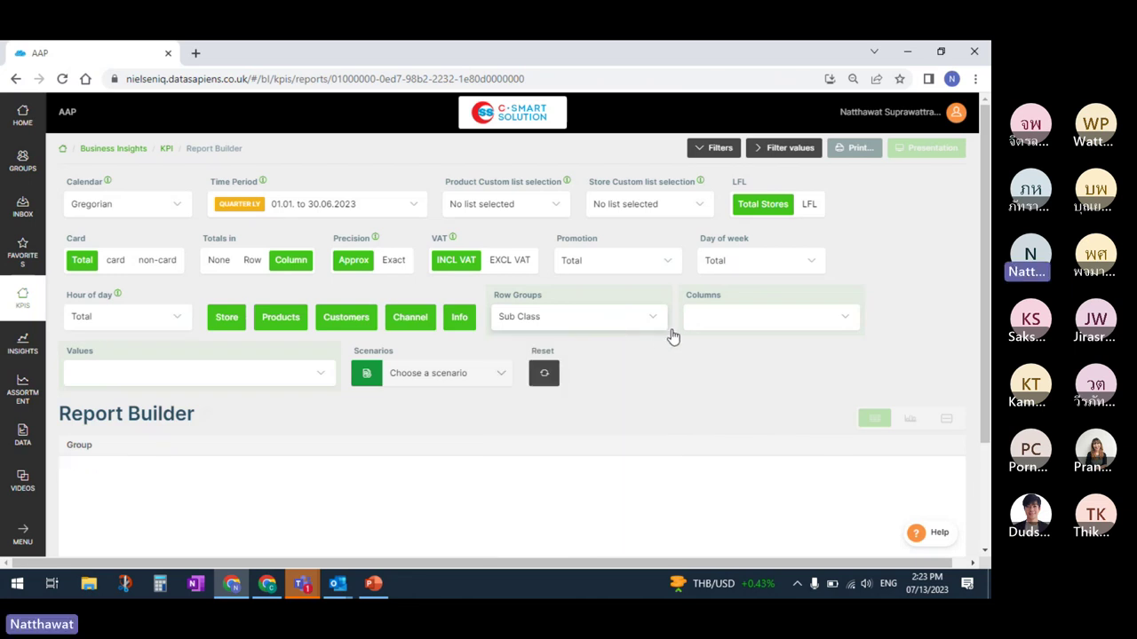
Split the report columns by "Units per transaction - band 2"
{"action": "left_click", "coordinate": [774, 333]}
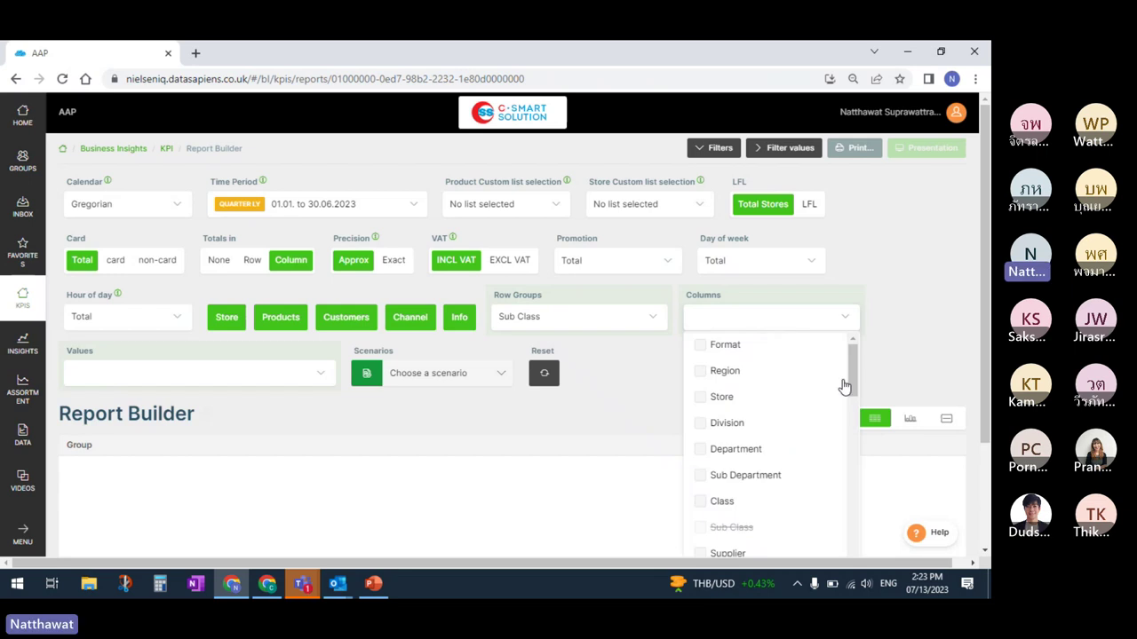
{"action": "left_click_drag", "start_coordinate": [852, 364], "coordinate": [870, 556]}
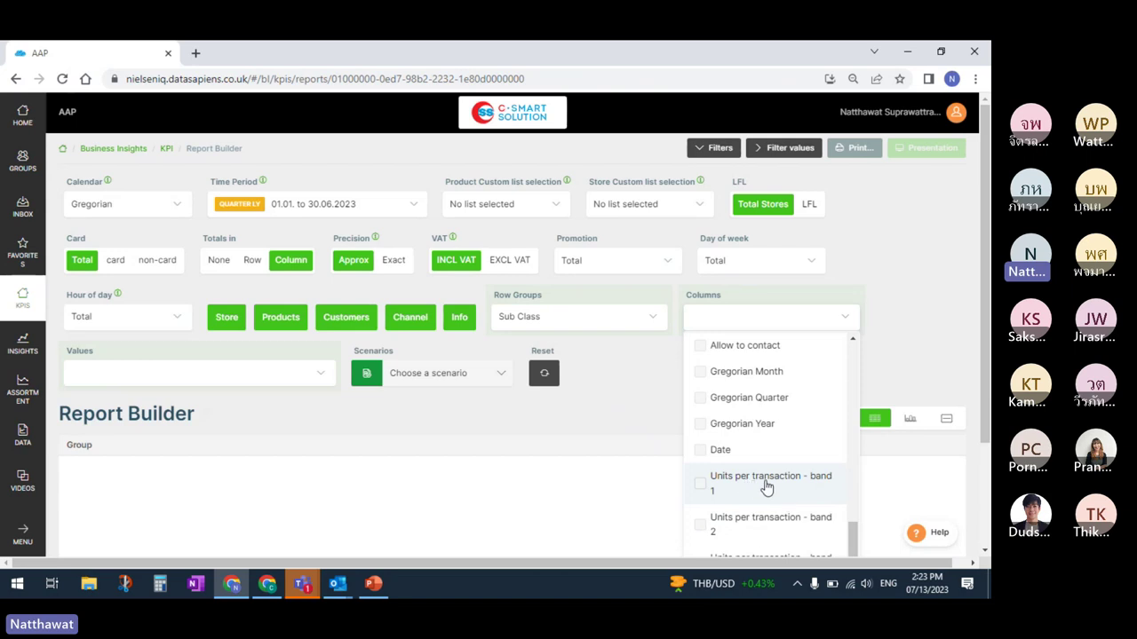
{"action": "left_click", "coordinate": [783, 524]}
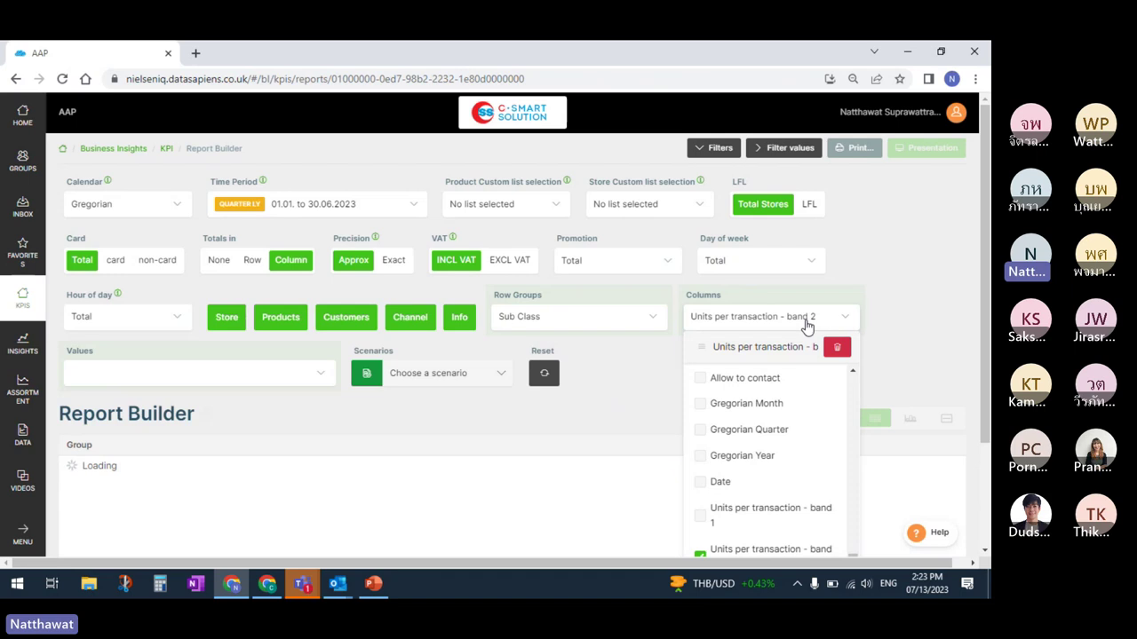
{"action": "left_click", "coordinate": [807, 326]}
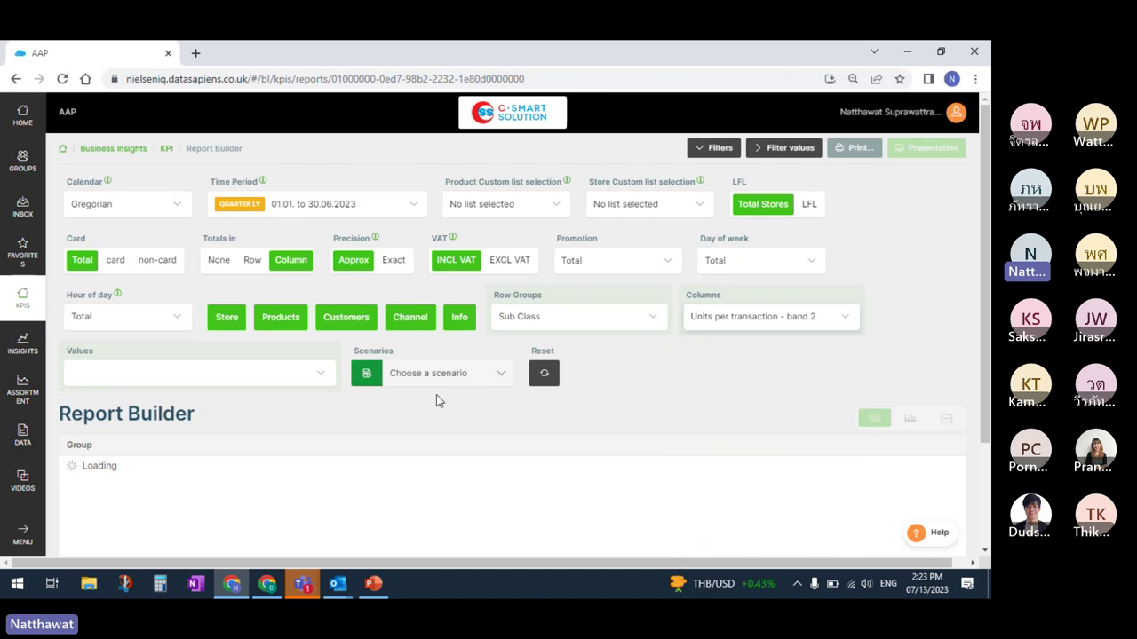
Add Baskets and Price per Unit as the report values, found by the search terms "basket" and "price"
{"action": "left_click", "coordinate": [311, 380]}
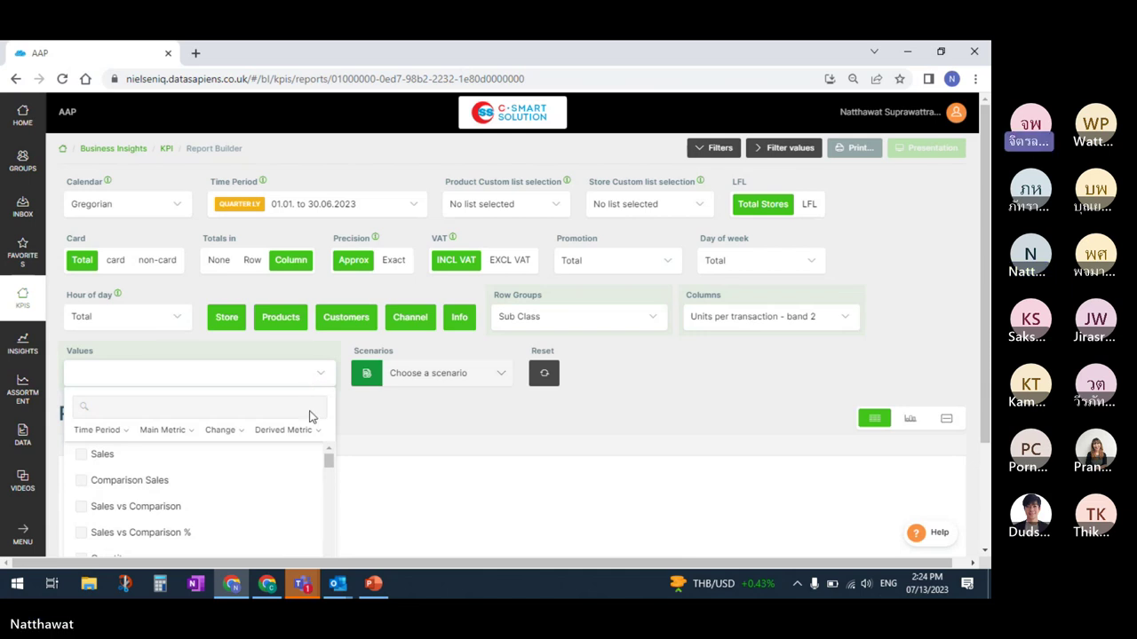
{"action": "left_click", "coordinate": [248, 406]}
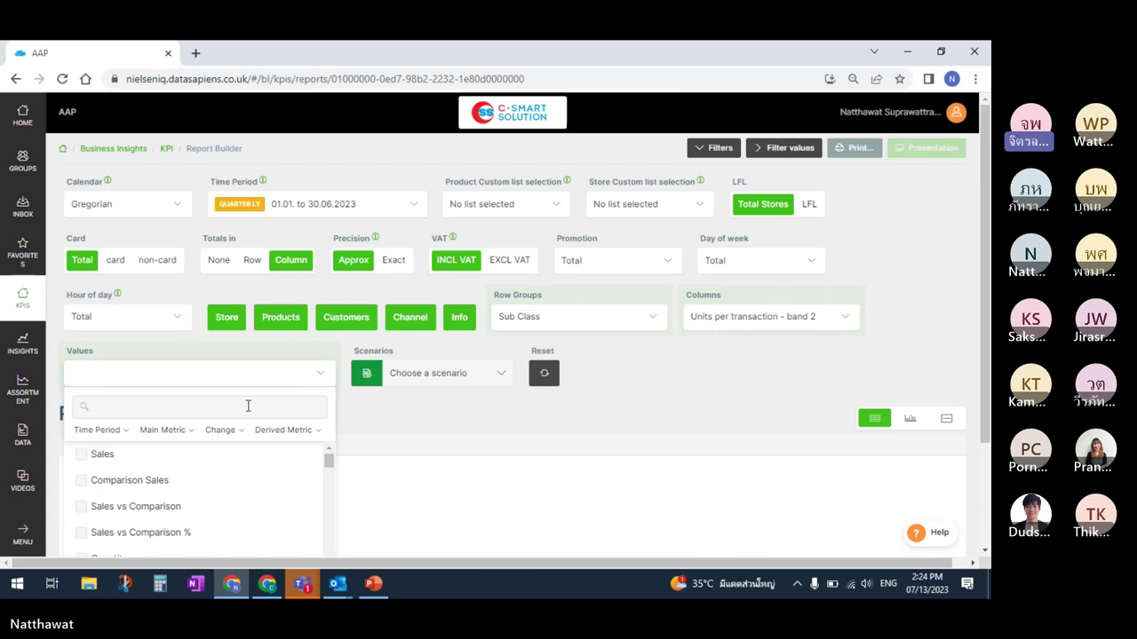
{"action": "type", "text": "basket"}
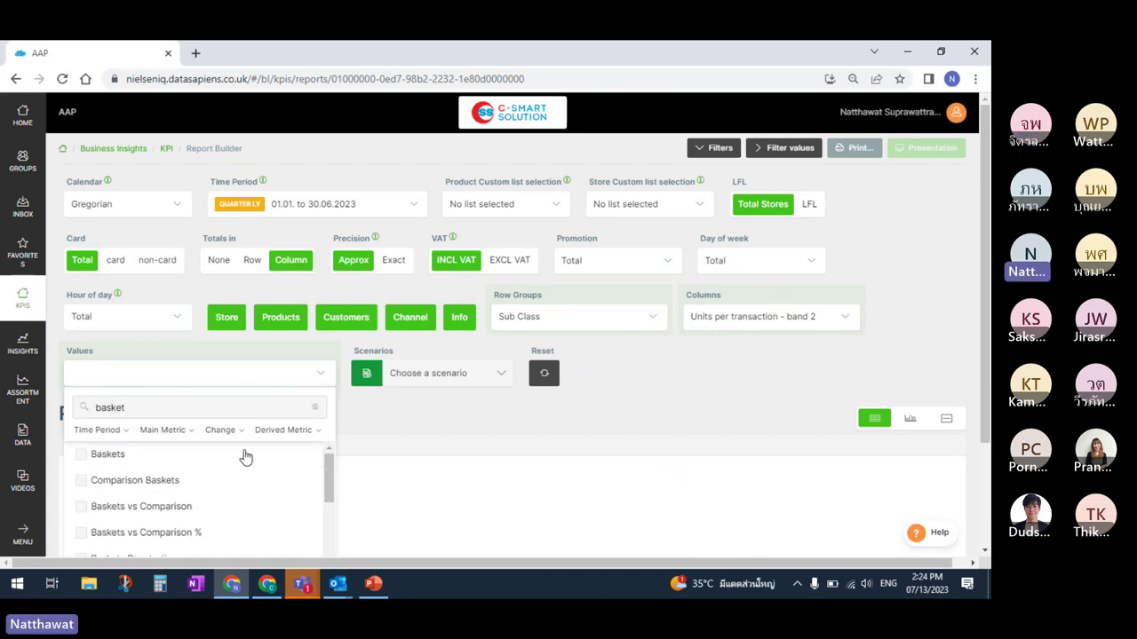
{"action": "left_click", "coordinate": [177, 454]}
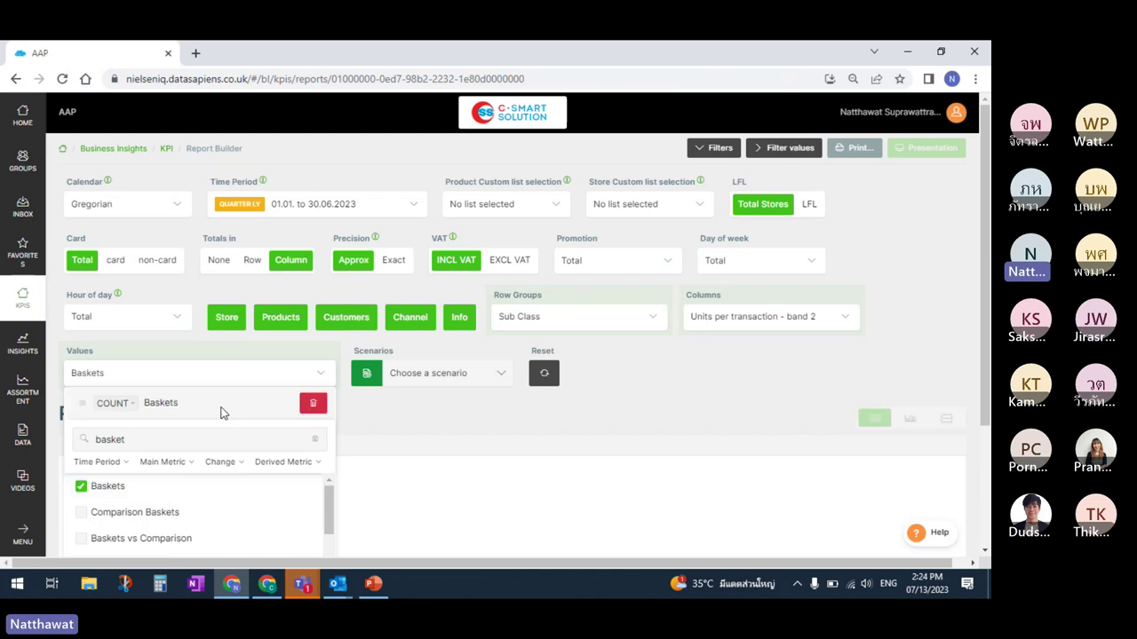
{"action": "left_click", "coordinate": [313, 438]}
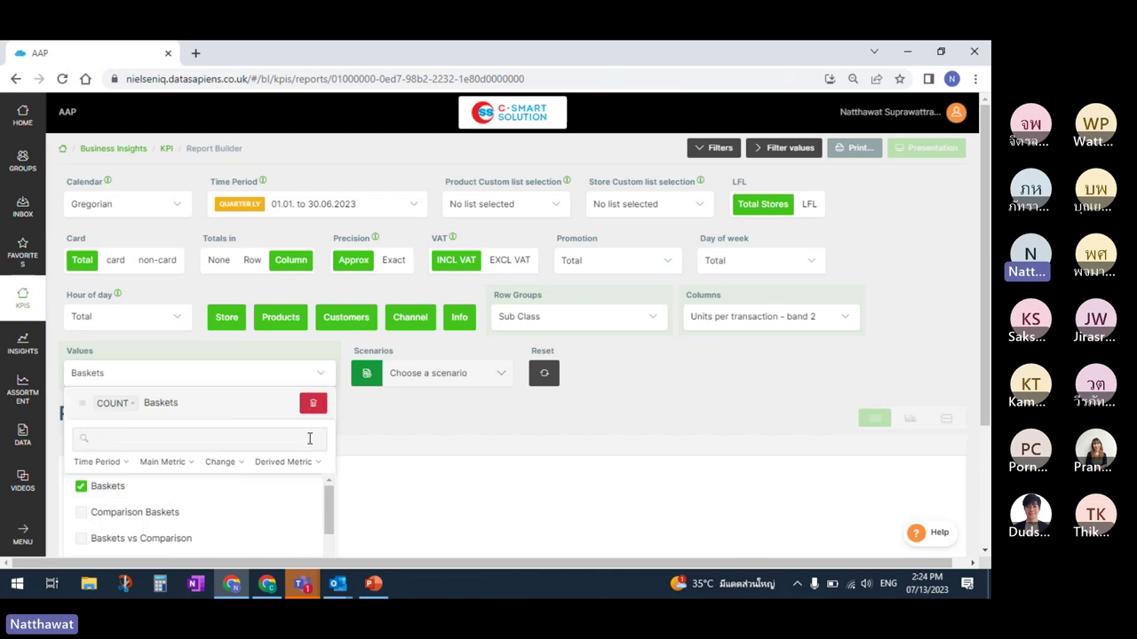
{"action": "left_click", "coordinate": [228, 438]}
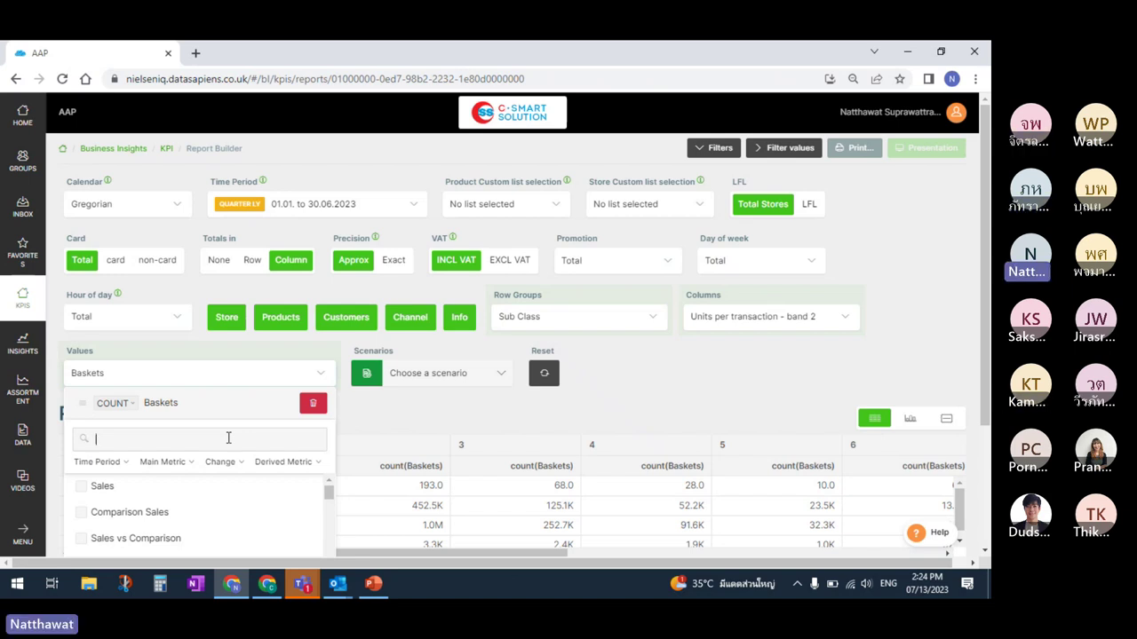
{"action": "type", "text": "price"}
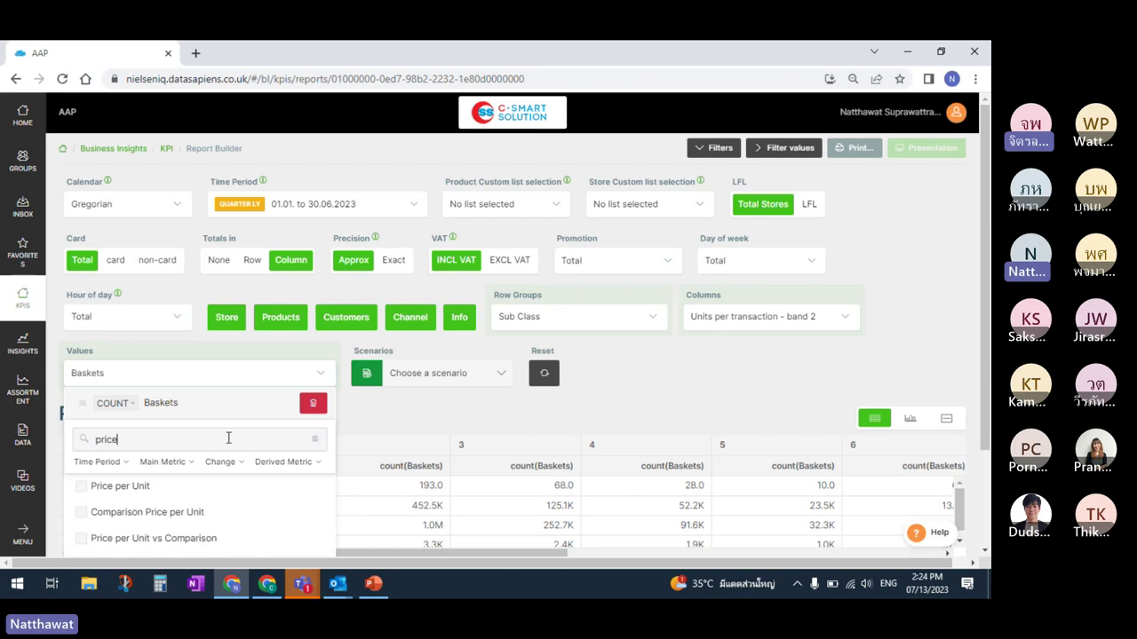
{"action": "left_click", "coordinate": [144, 485]}
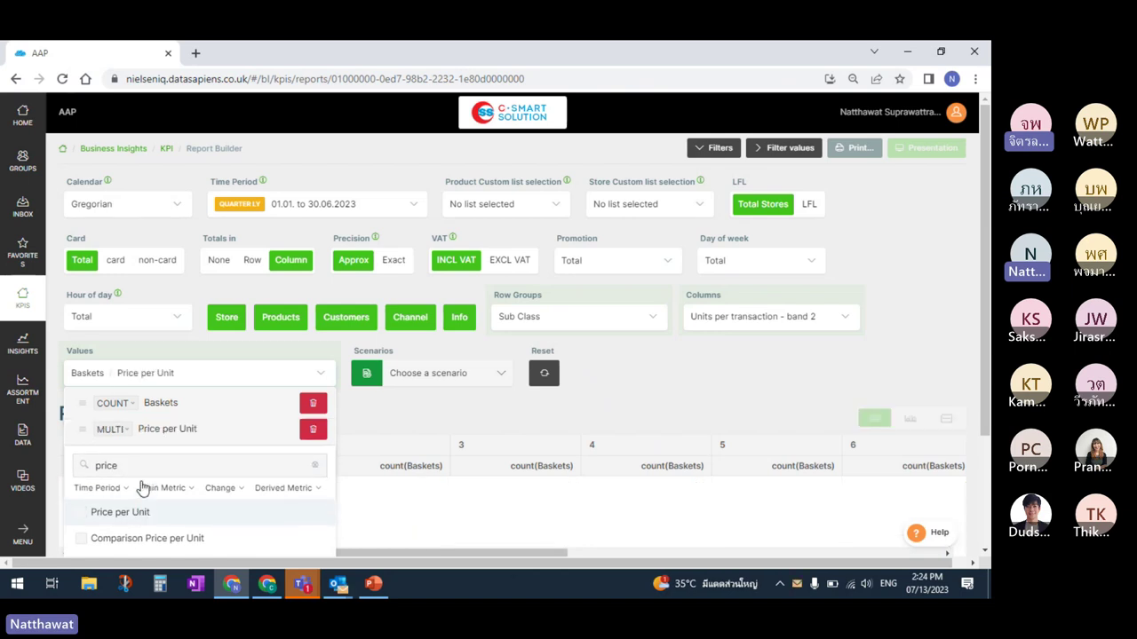
{"action": "left_click", "coordinate": [236, 373]}
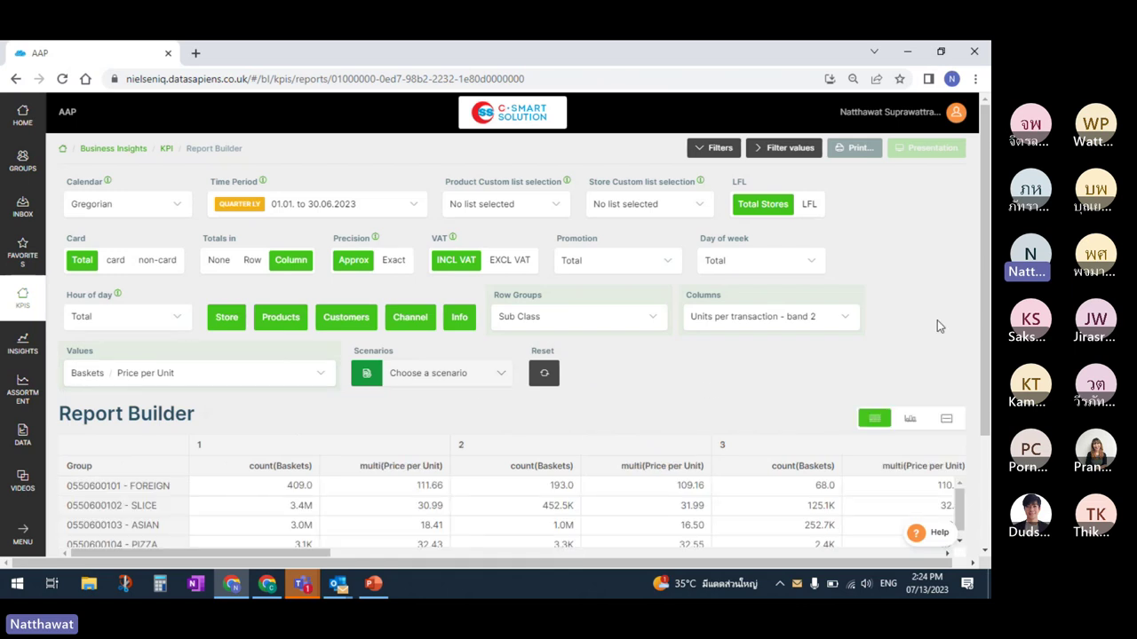
Show the report as a chart and collapse the filters above it
{"action": "scroll", "coordinate": [985, 329], "scroll_direction": "down", "scroll_amount": 1}
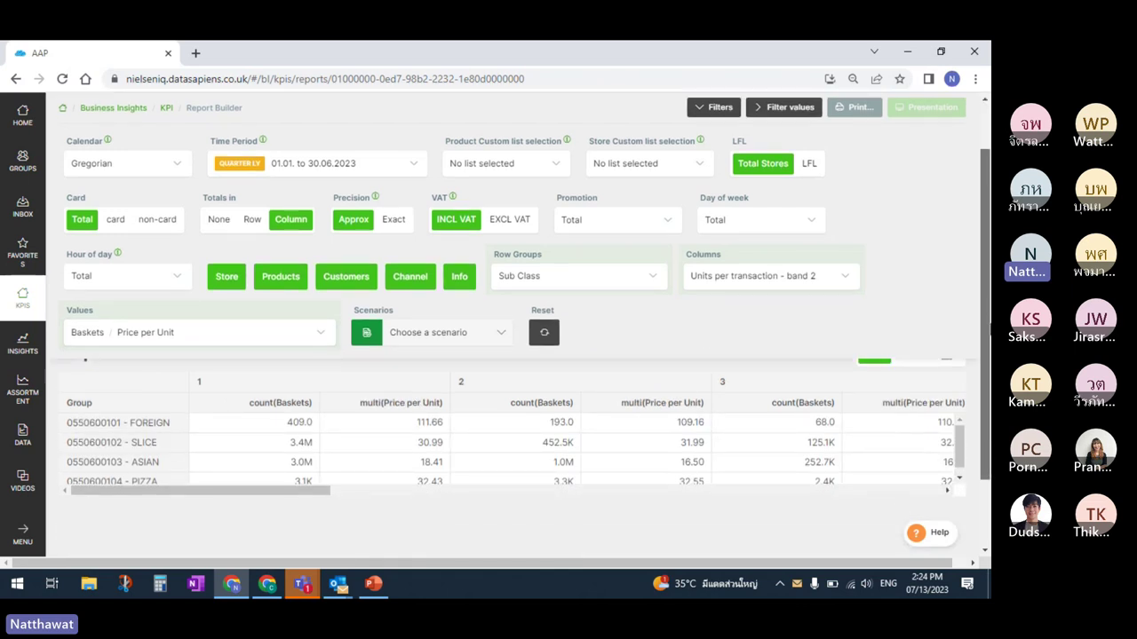
{"action": "scroll", "coordinate": [986, 328], "scroll_direction": "up", "scroll_amount": 1}
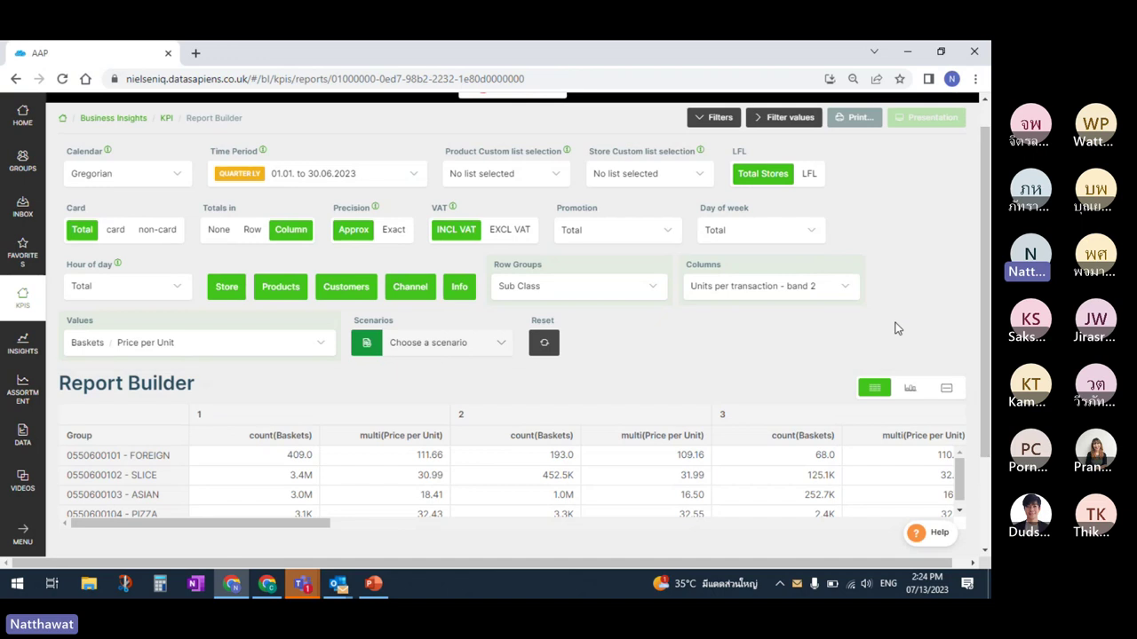
{"action": "left_click", "coordinate": [910, 393]}
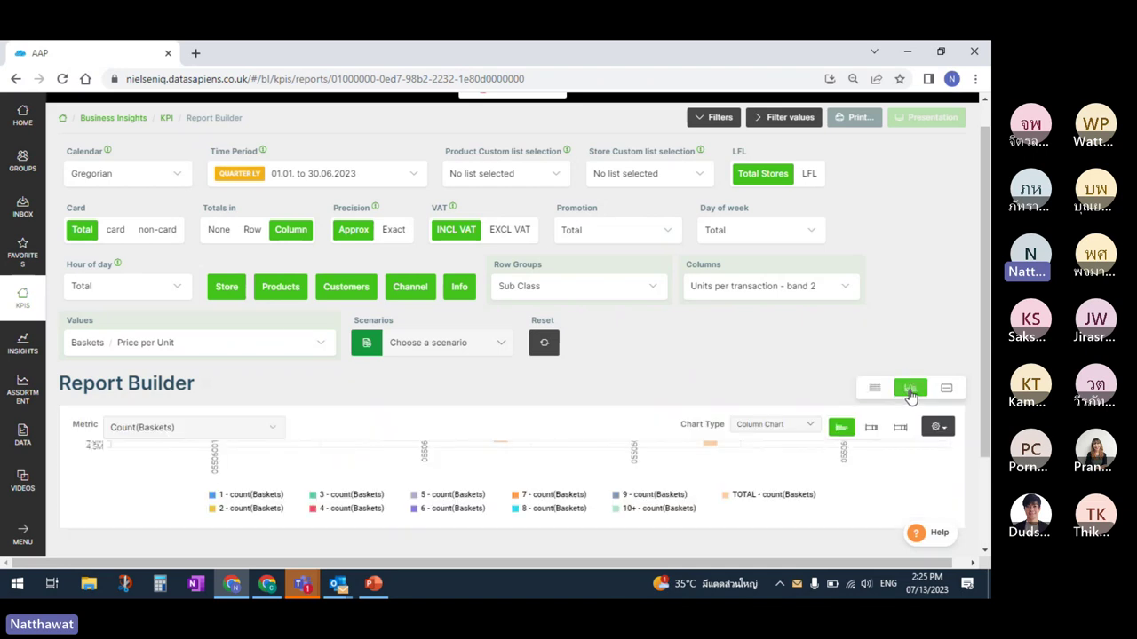
{"action": "left_click", "coordinate": [725, 121]}
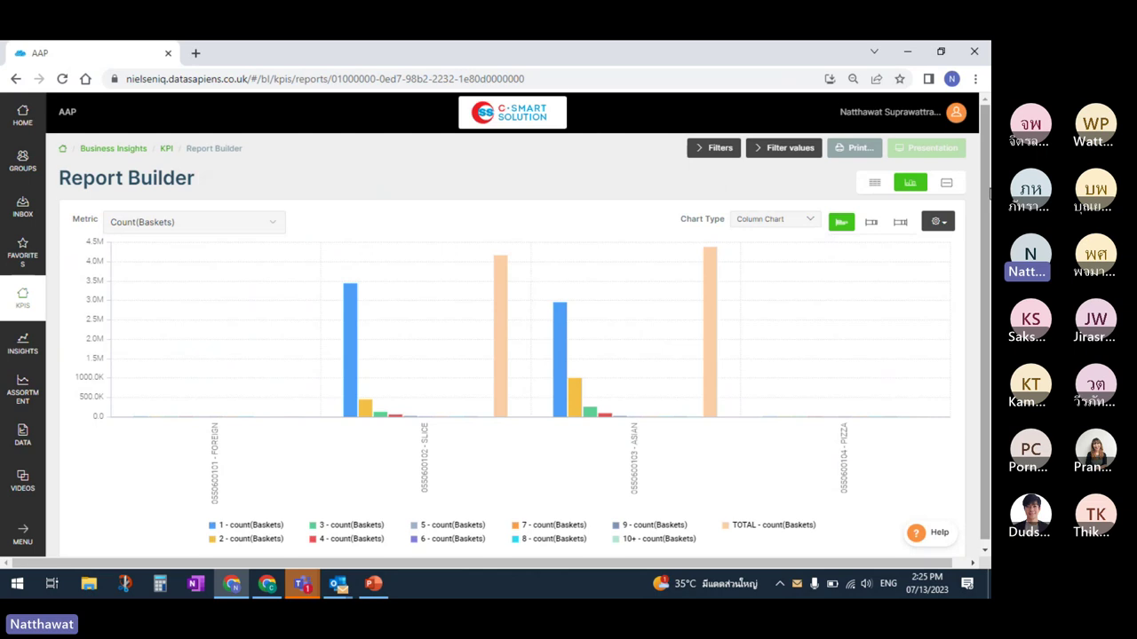
{"action": "scroll", "coordinate": [969, 202], "scroll_direction": "down", "scroll_amount": 1}
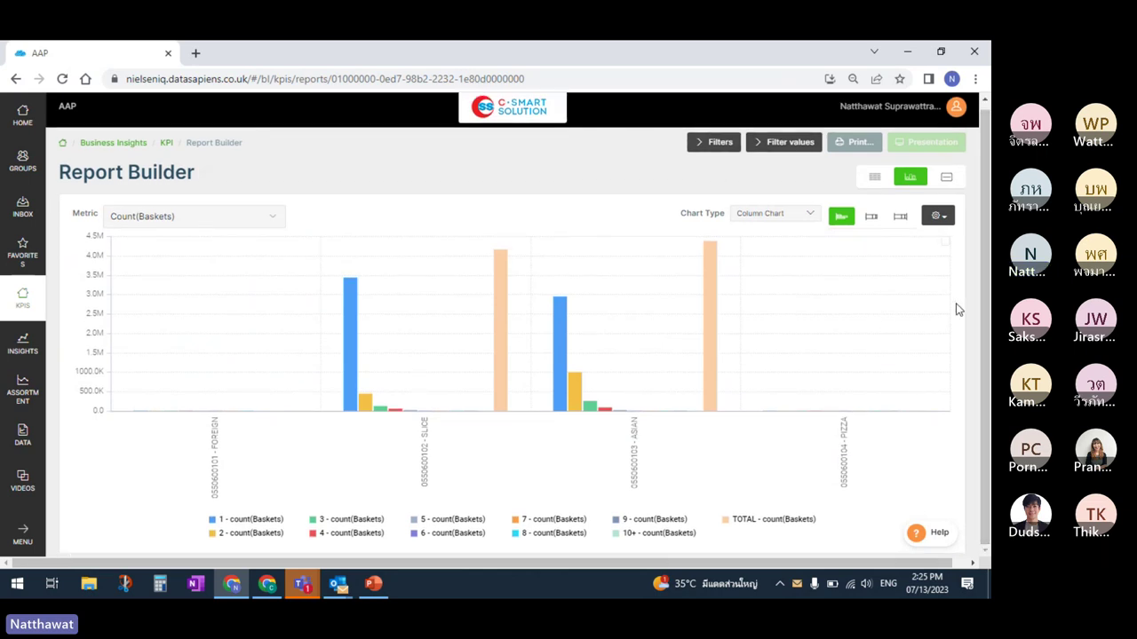
Change the report chart to a Combination Chart with stacked columns
{"action": "left_click", "coordinate": [811, 218]}
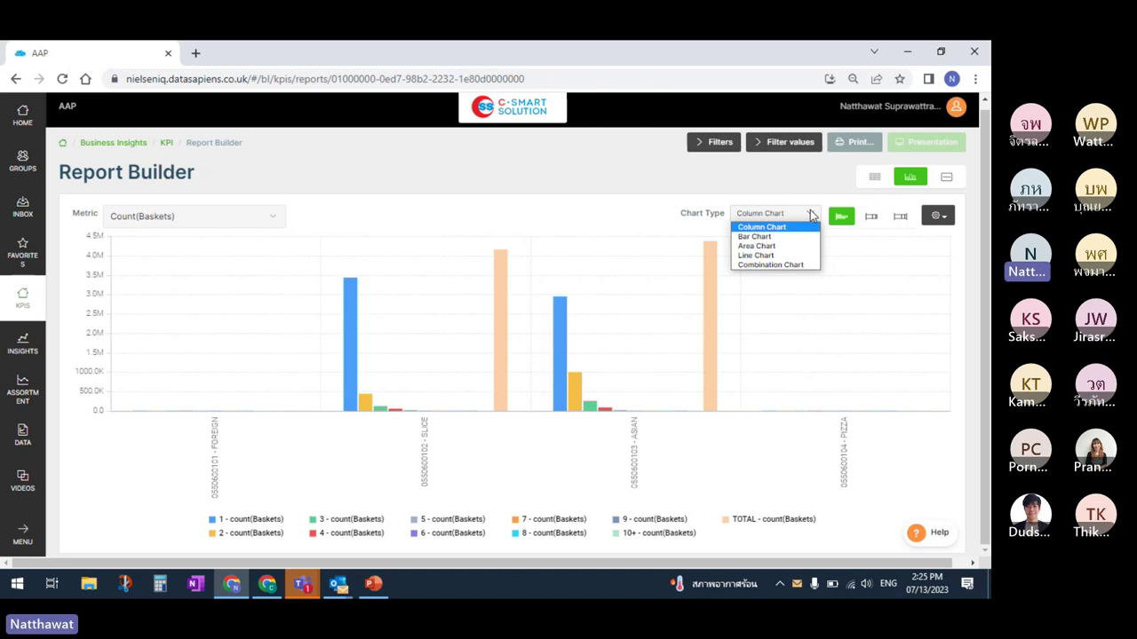
{"action": "left_click", "coordinate": [808, 265]}
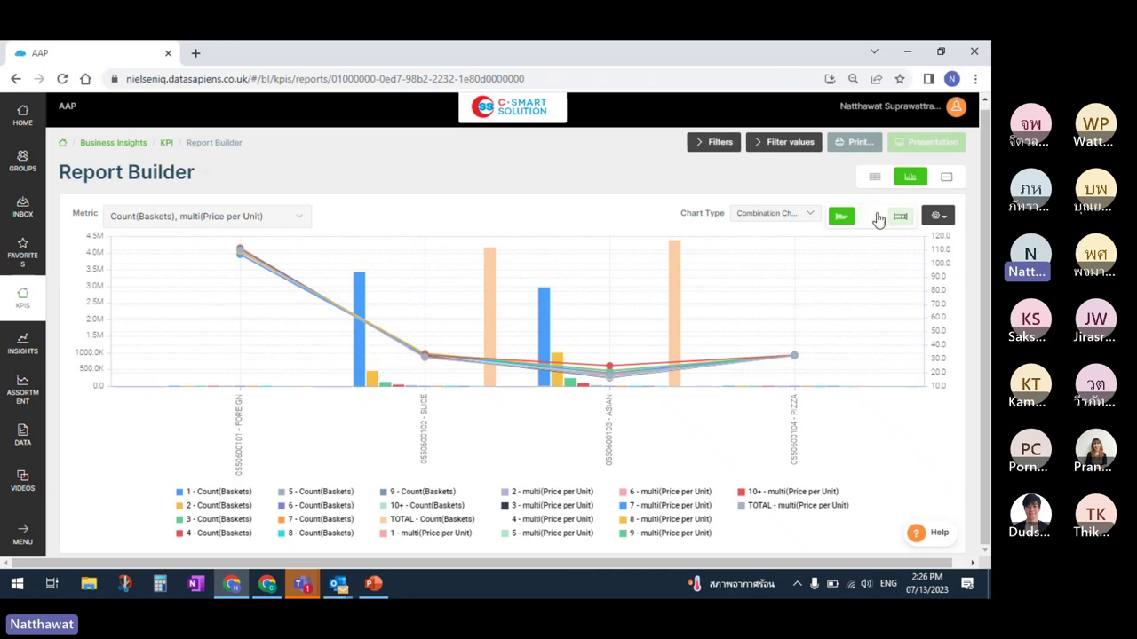
{"action": "left_click", "coordinate": [873, 217]}
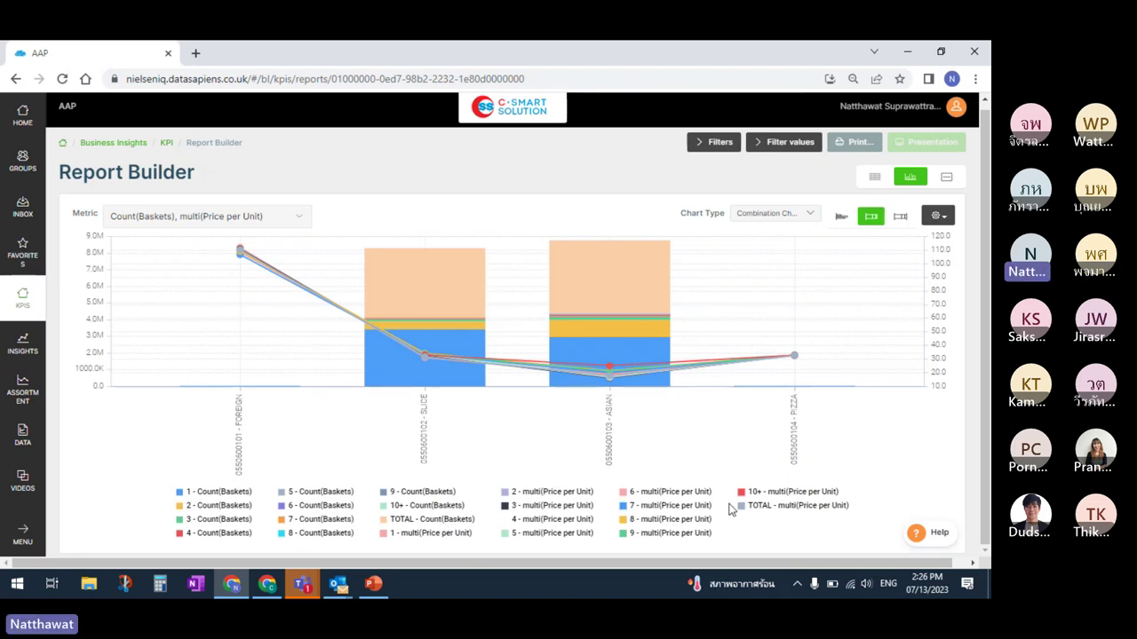
Hide the TOTAL Count(Baskets) series and the Price per Unit lines for bands 1 to 10+, keeping only the TOTAL price line
{"action": "left_click", "coordinate": [439, 521]}
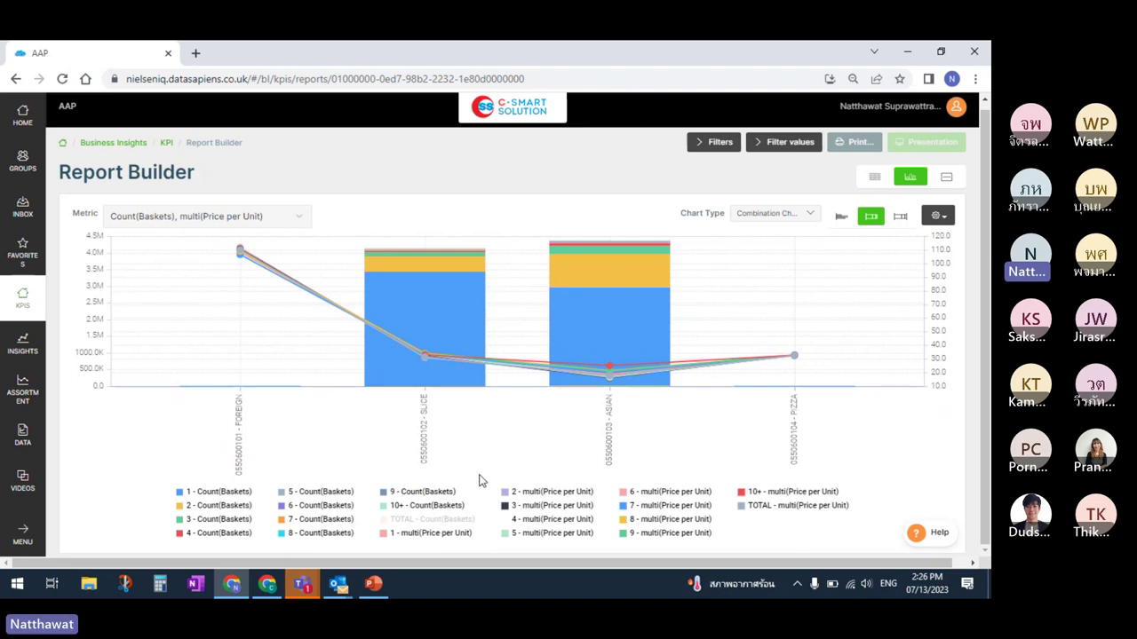
{"action": "left_click", "coordinate": [432, 536]}
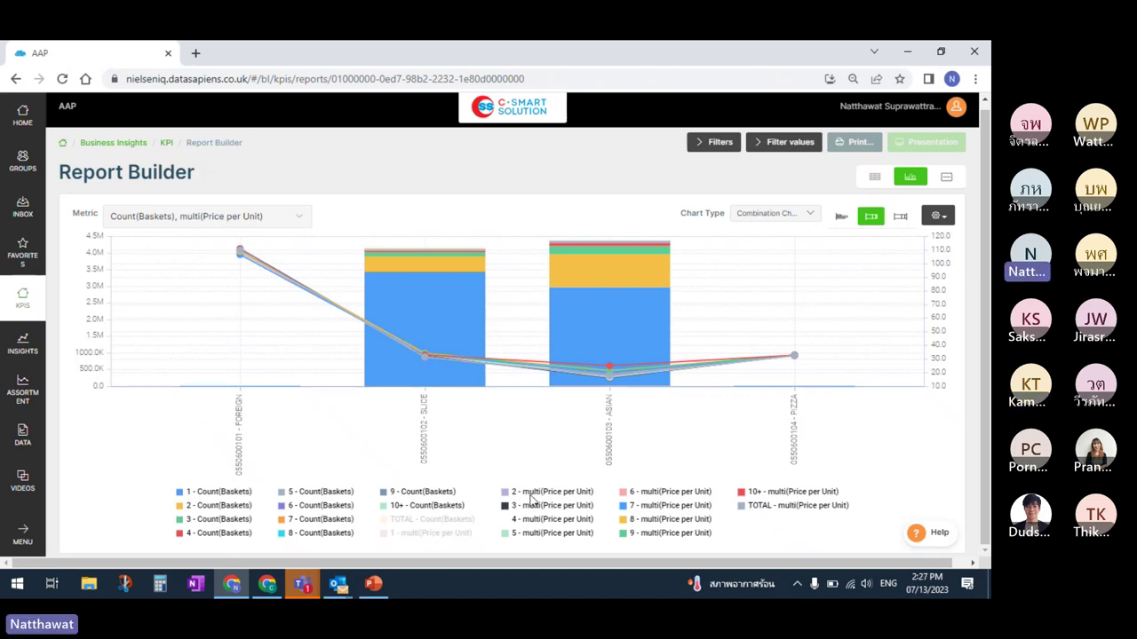
{"action": "left_click", "coordinate": [531, 493]}
{"action": "left_click", "coordinate": [553, 507]}
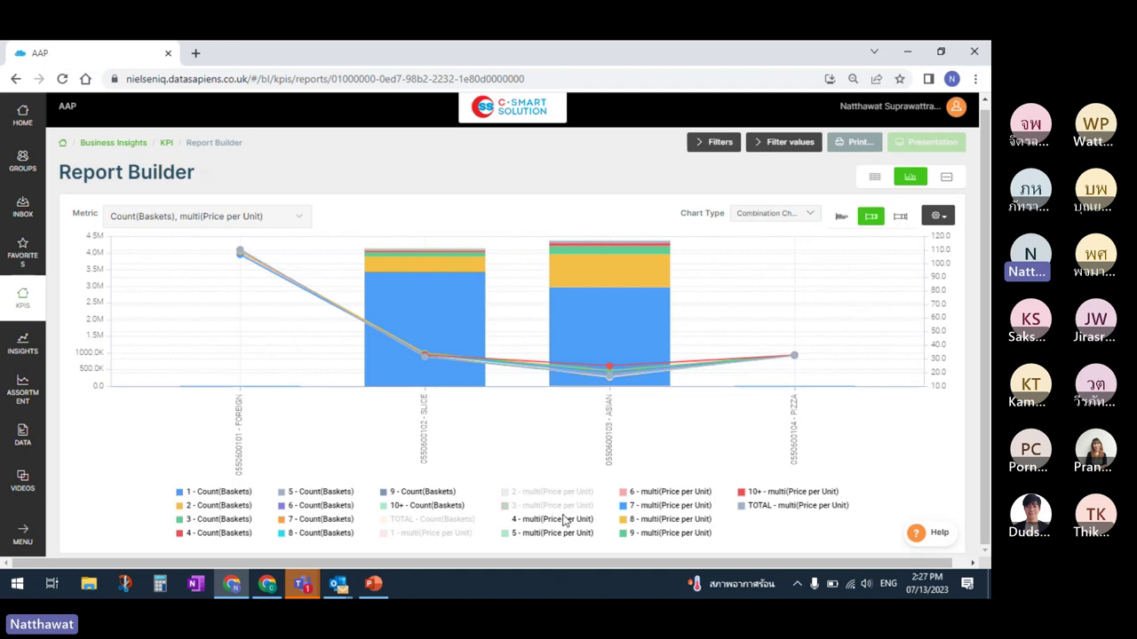
{"action": "left_click", "coordinate": [560, 519]}
{"action": "left_click", "coordinate": [584, 534]}
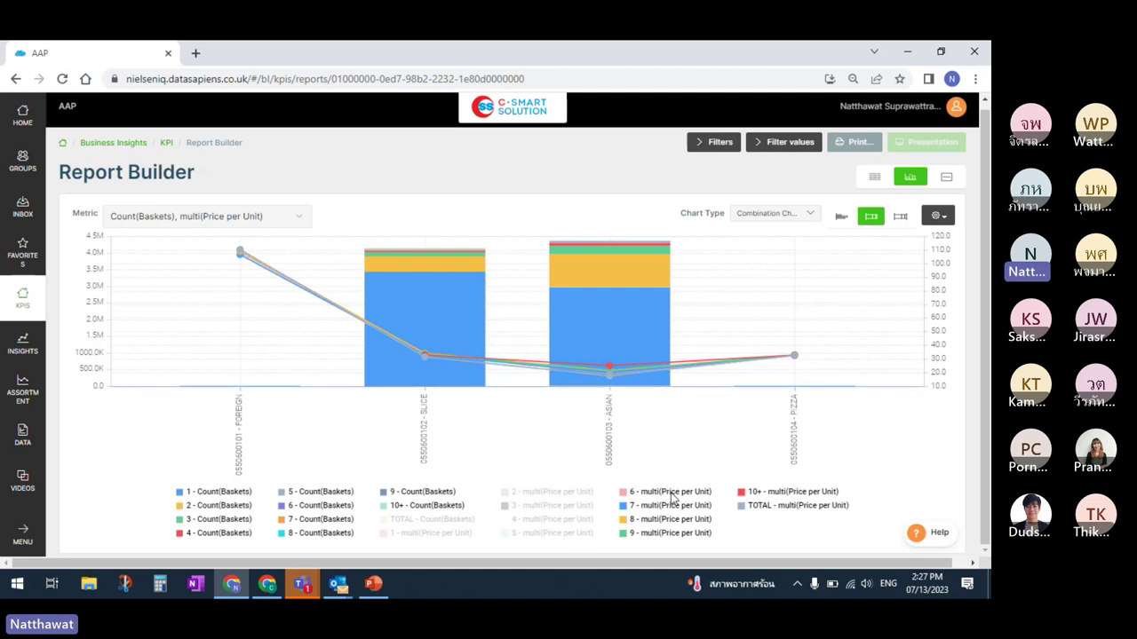
{"action": "left_click", "coordinate": [673, 494]}
{"action": "left_click", "coordinate": [692, 506]}
{"action": "left_click", "coordinate": [701, 519]}
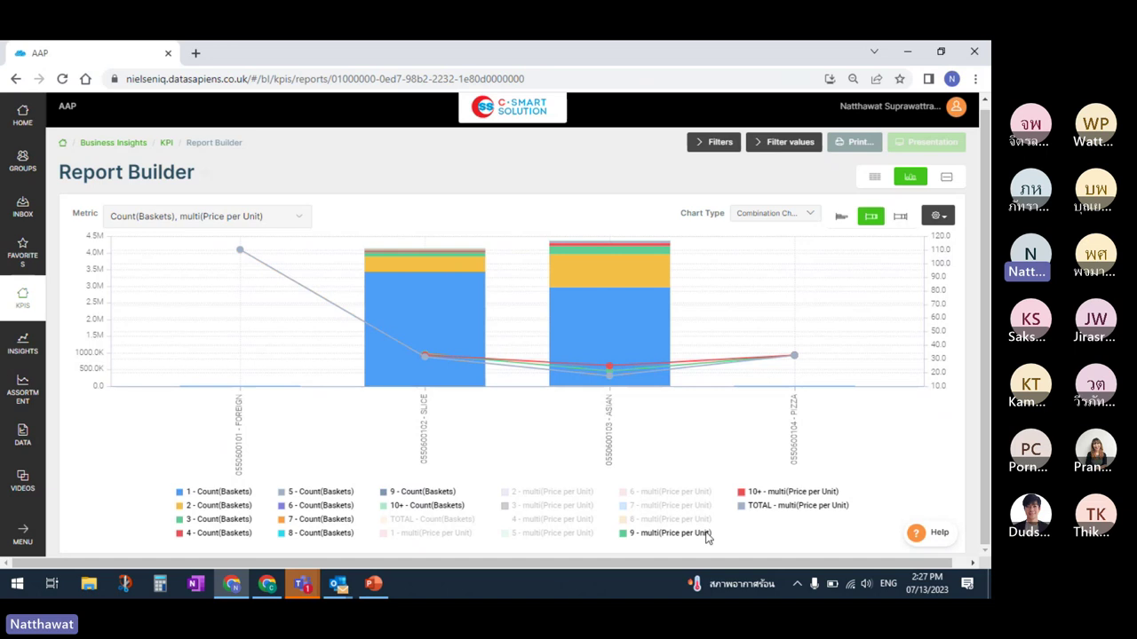
{"action": "left_click", "coordinate": [706, 533]}
{"action": "left_click", "coordinate": [793, 492]}
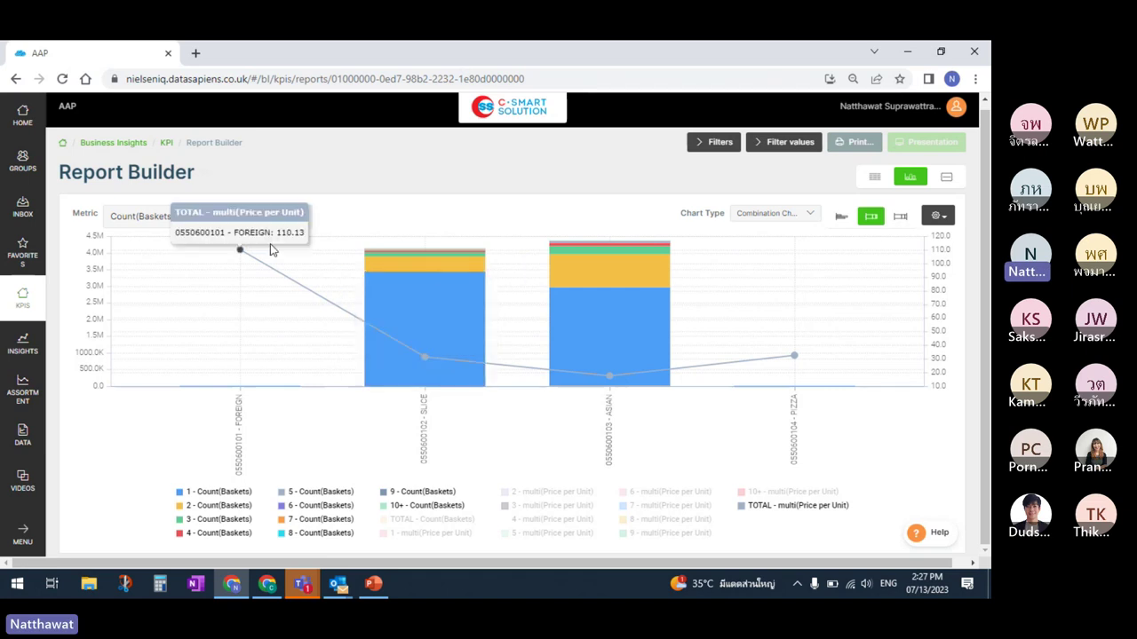
Return to the portal's home page, switch to the Microsoft Teams meeting and stop sharing the screen
{"action": "left_click", "coordinate": [23, 117]}
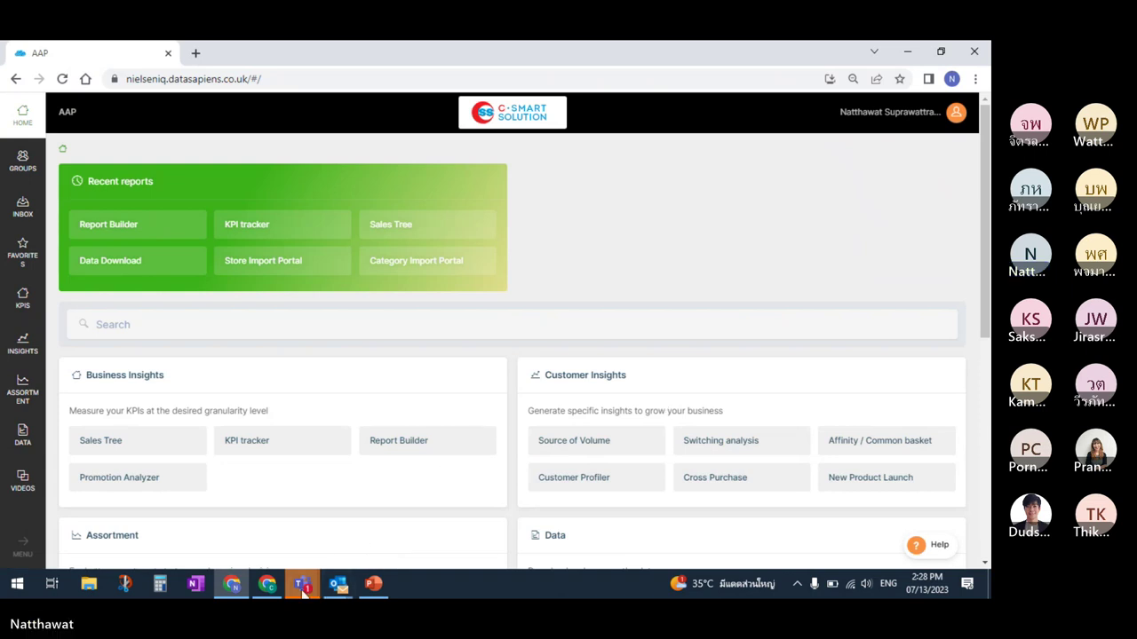
{"action": "mouse_move", "coordinate": [302, 583]}
{"action": "left_click", "coordinate": [302, 526]}
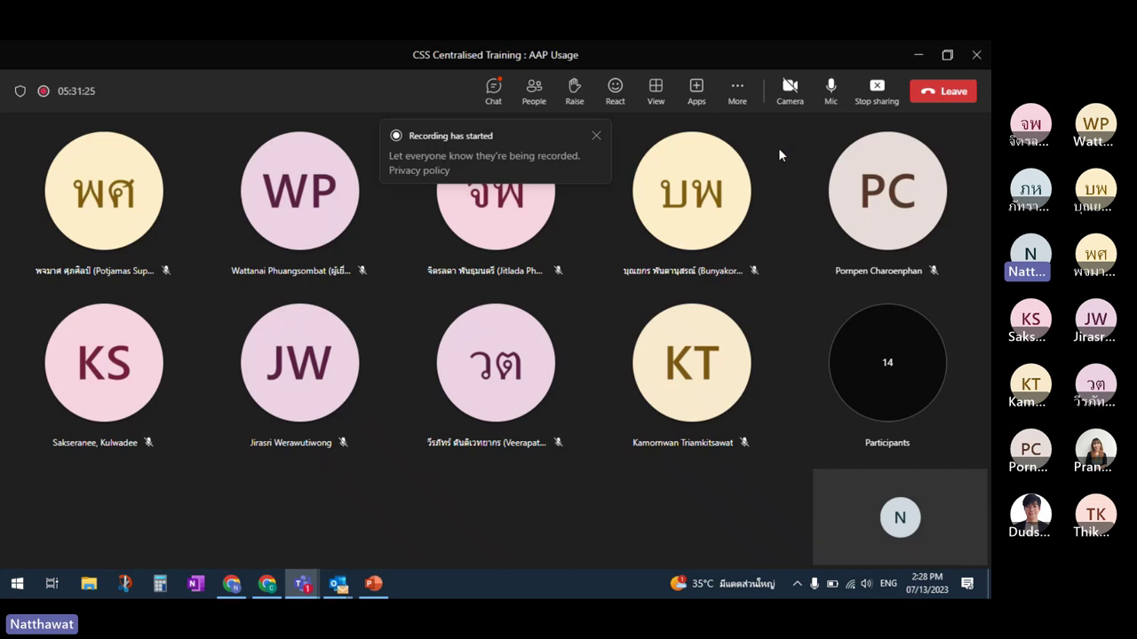
{"action": "left_click", "coordinate": [877, 92]}
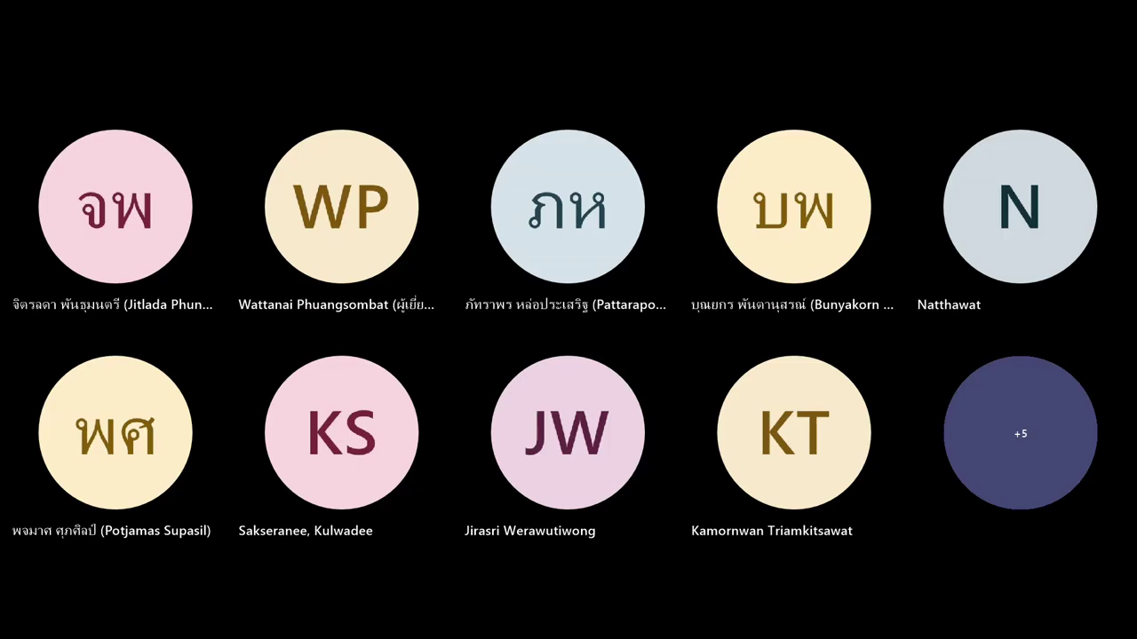